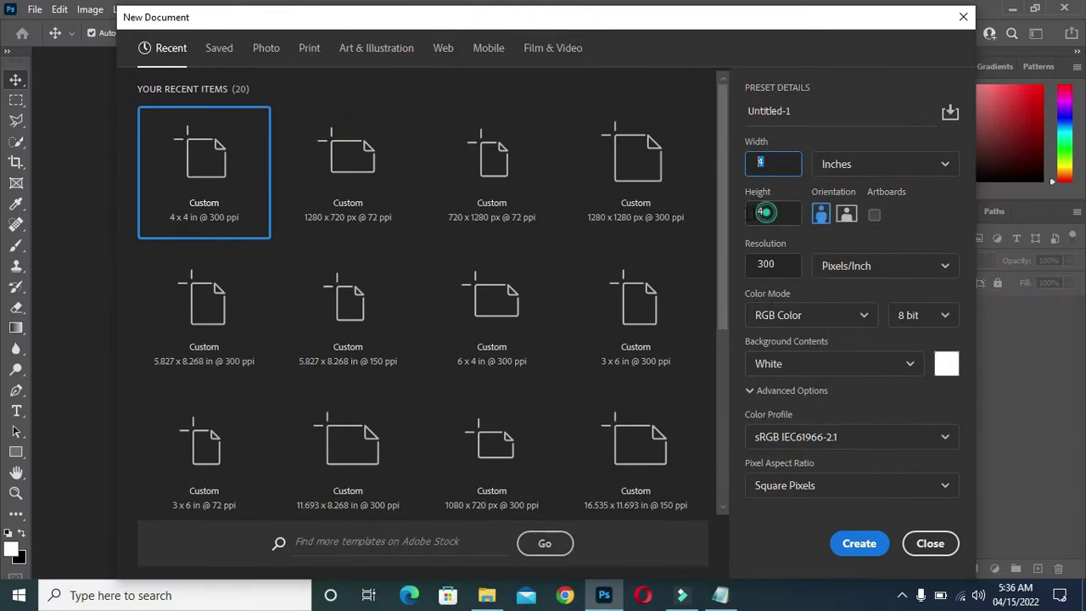
# Create a blank 4 × 4 inch, 300 ppi document and bring up the colour-code notes
pyautogui.click(765, 212)
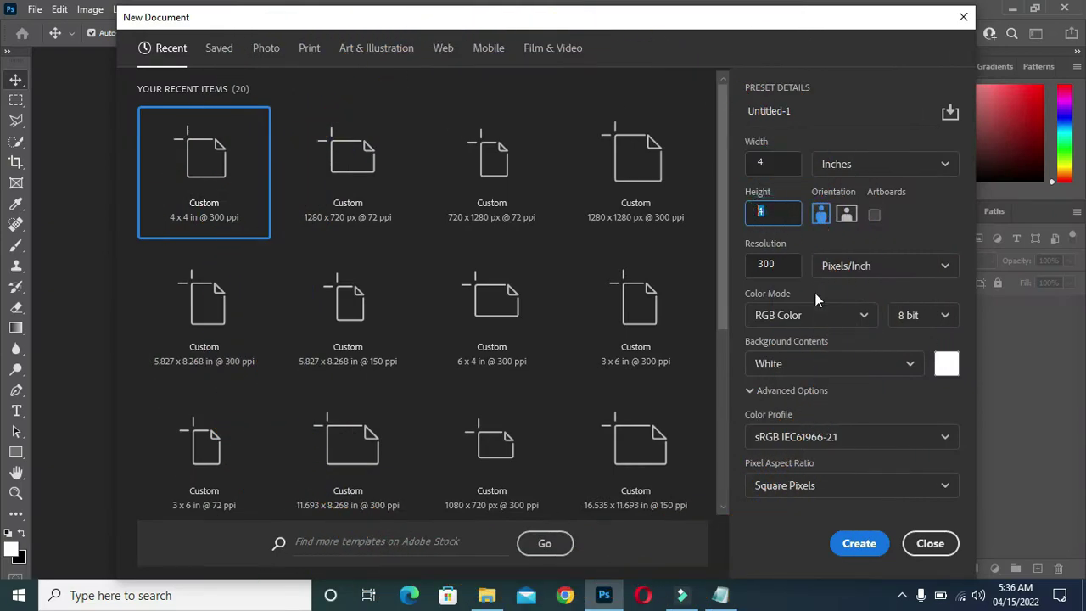
pyautogui.click(773, 268)
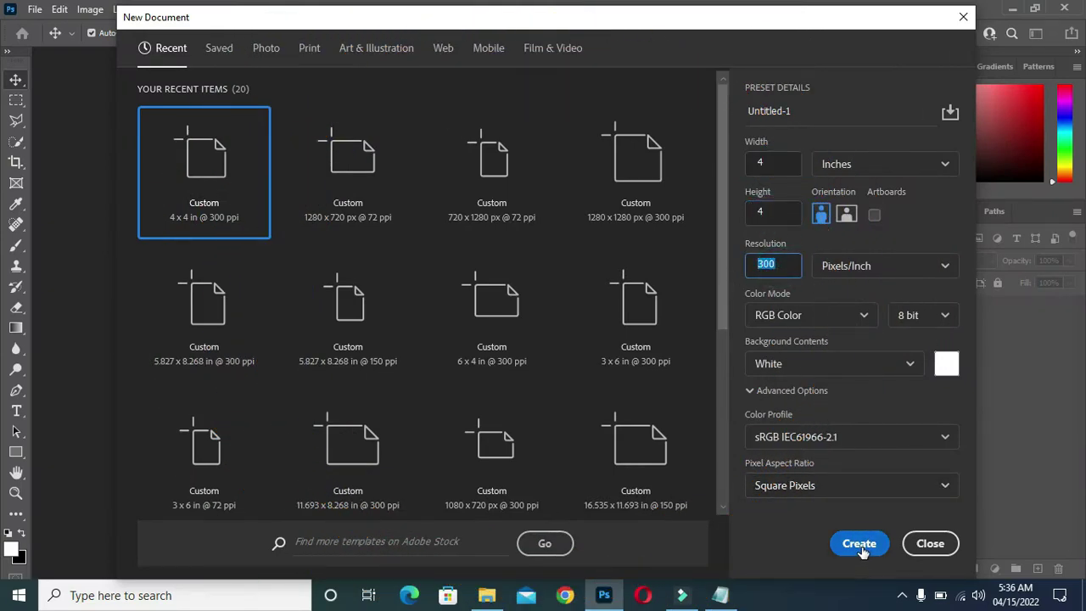
pyautogui.click(860, 547)
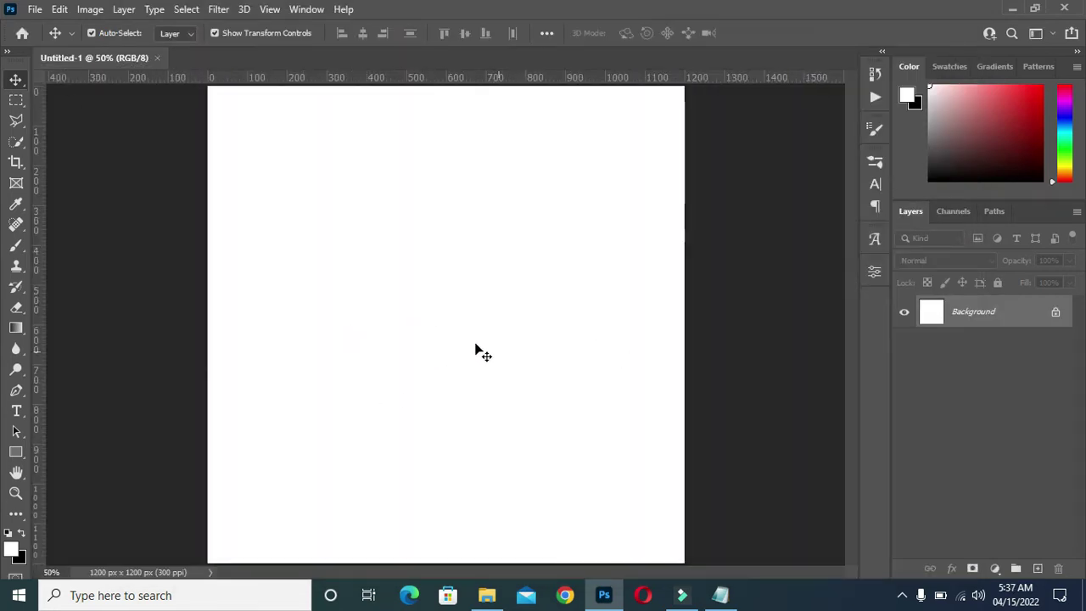
pyautogui.click(720, 589)
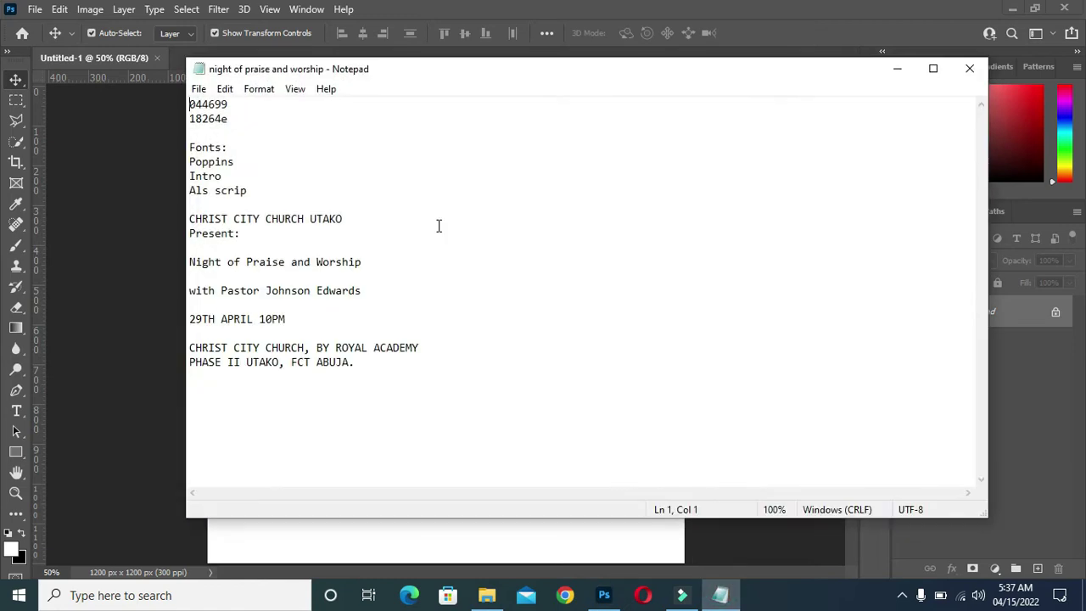
# Cover the canvas with a Solid Color fill layer in navy #044699, copied from the notes
pyautogui.moveTo(238, 106); pyautogui.dragTo(179, 104)
pyautogui.click(897, 69)
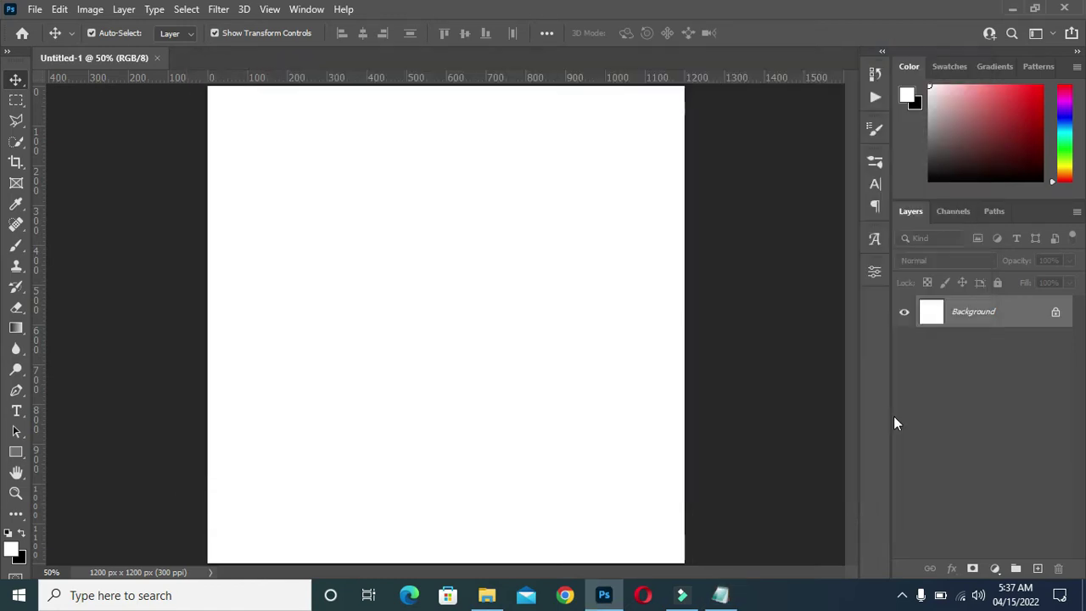
pyautogui.click(990, 570)
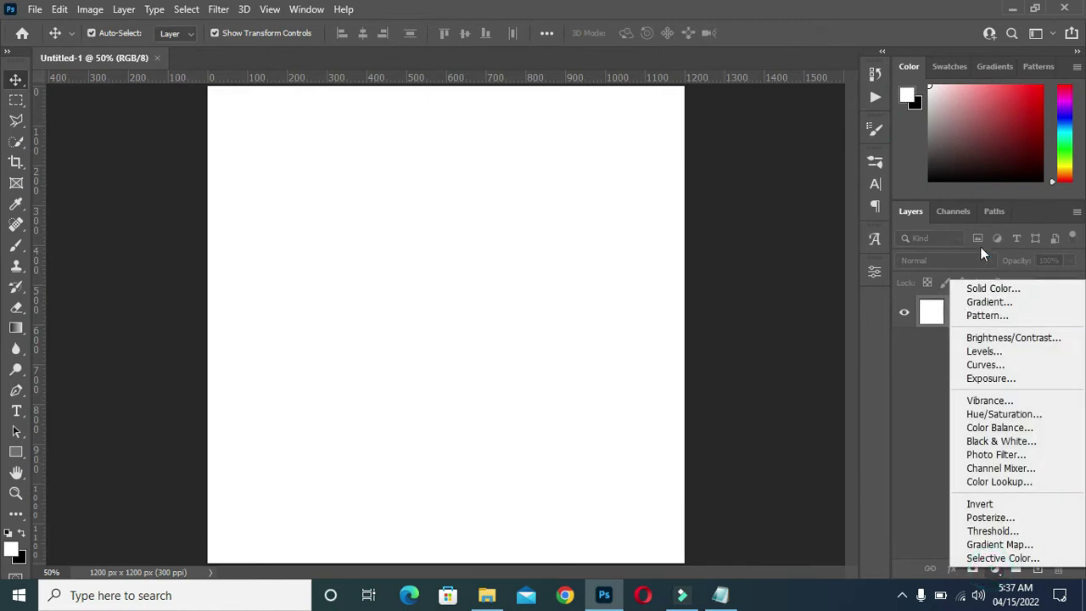
pyautogui.click(989, 288)
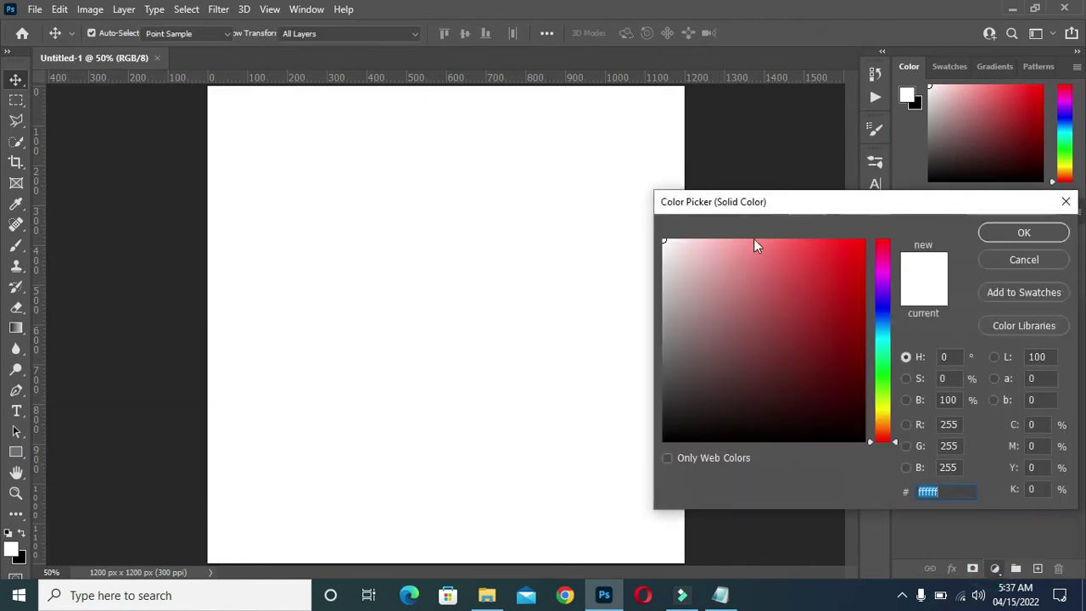
pyautogui.write('044699')
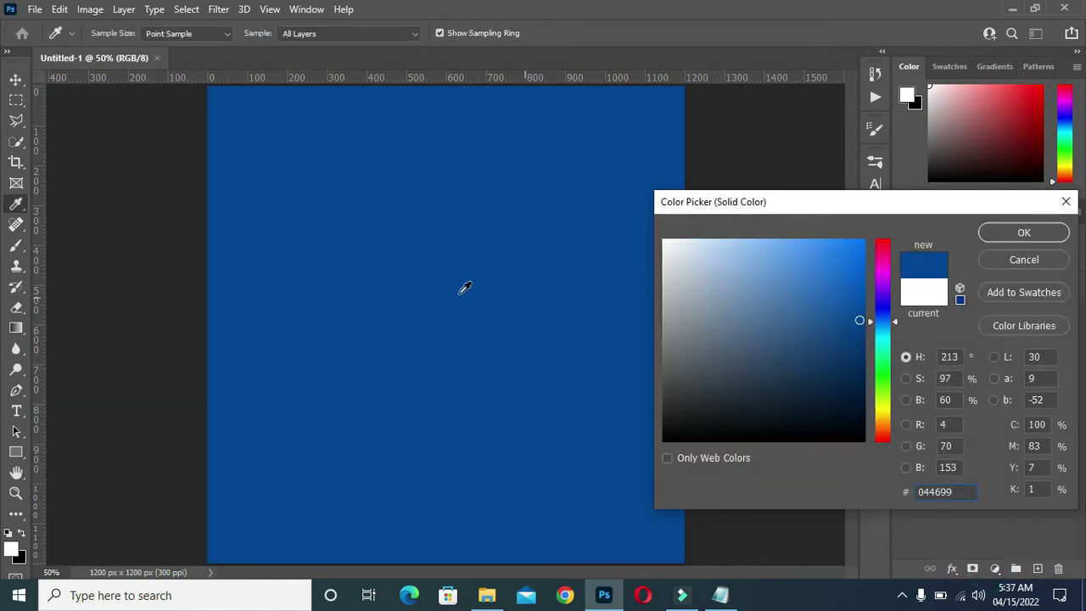
pyautogui.click(1031, 236)
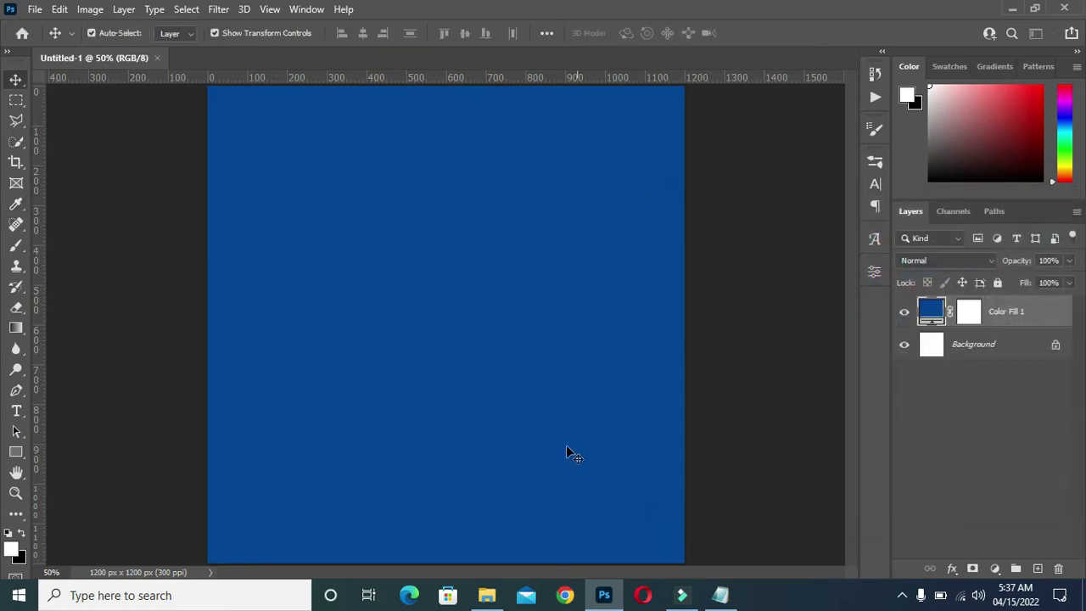
pyautogui.click(482, 598)
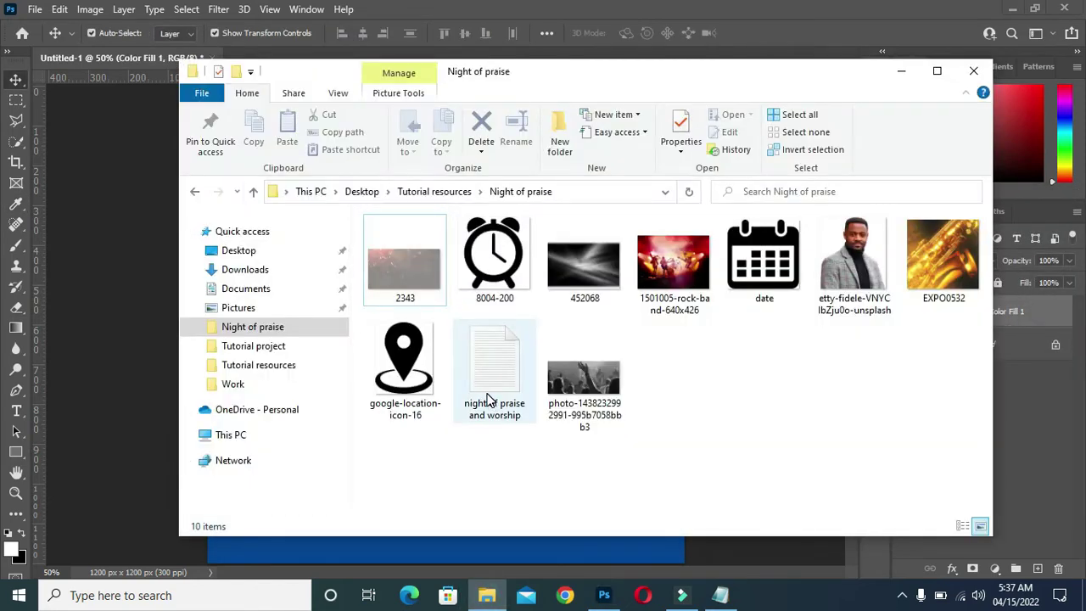
# Place the 1501005-rock-band-640x426 photo and enlarge it to about 30.43% to fill the canvas
pyautogui.click(657, 286)
pyautogui.moveTo(660, 280); pyautogui.dragTo(604, 594)
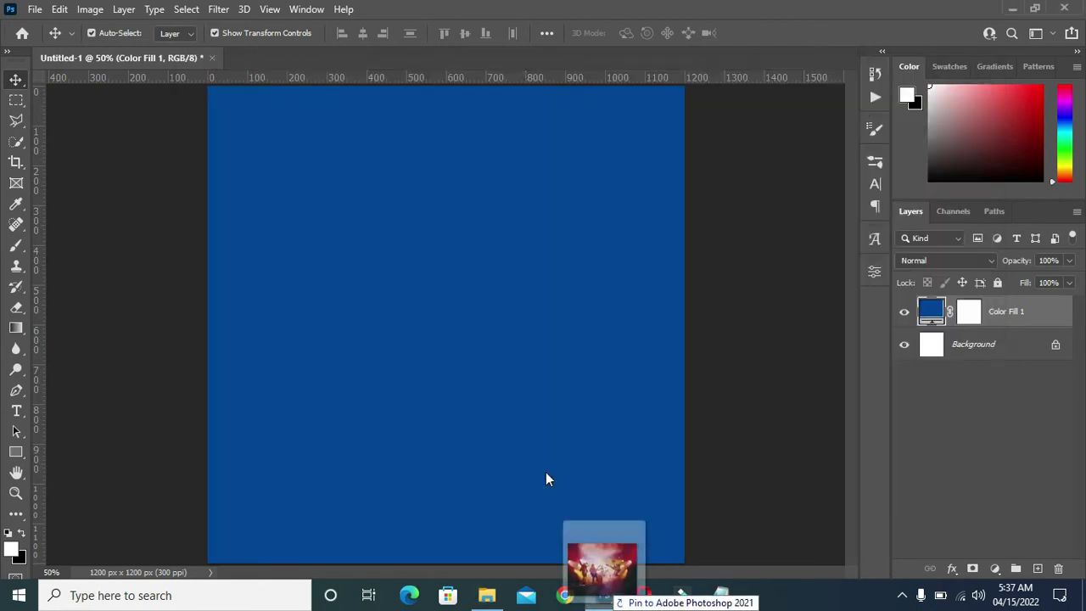
pyautogui.moveTo(546, 474); pyautogui.dragTo(525, 445)
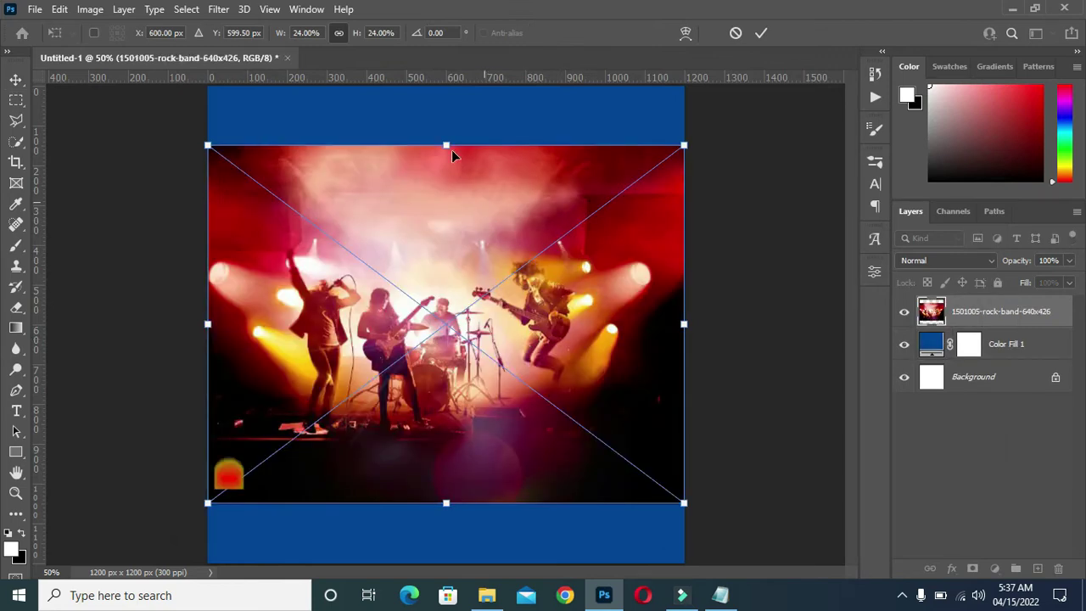
pyautogui.moveTo(445, 144); pyautogui.dragTo(445, 87)
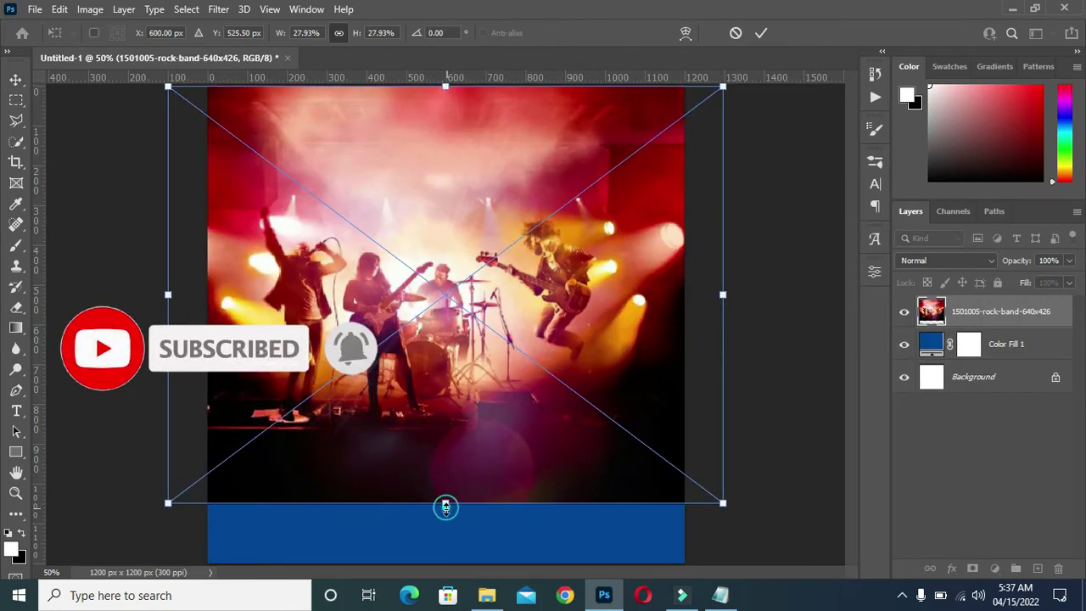
pyautogui.moveTo(446, 506); pyautogui.dragTo(446, 539)
pyautogui.press('Return')
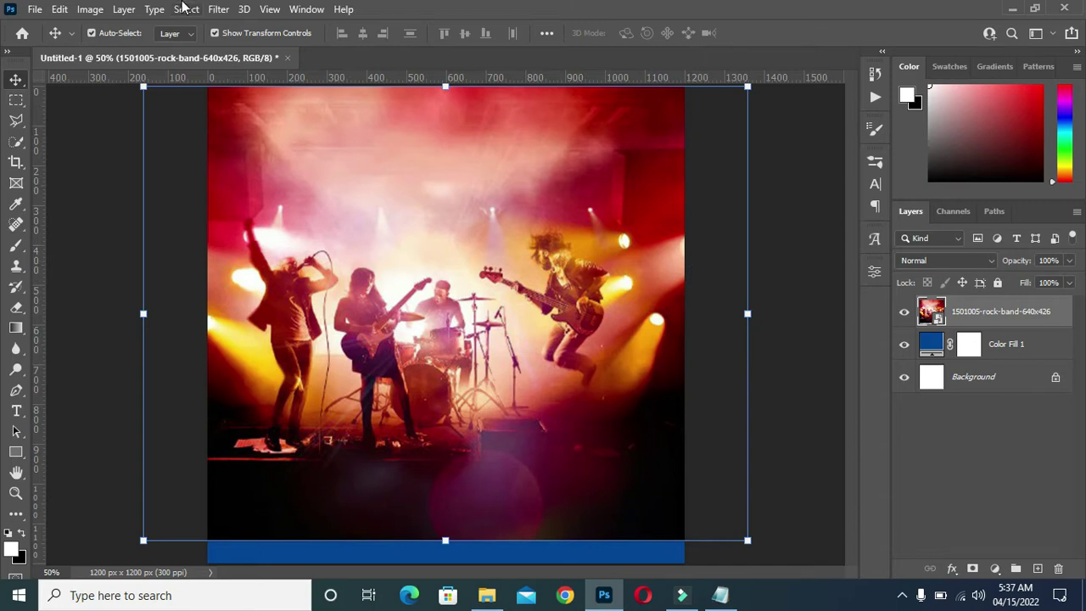
pyautogui.click(219, 10)
pyautogui.moveTo(254, 213)
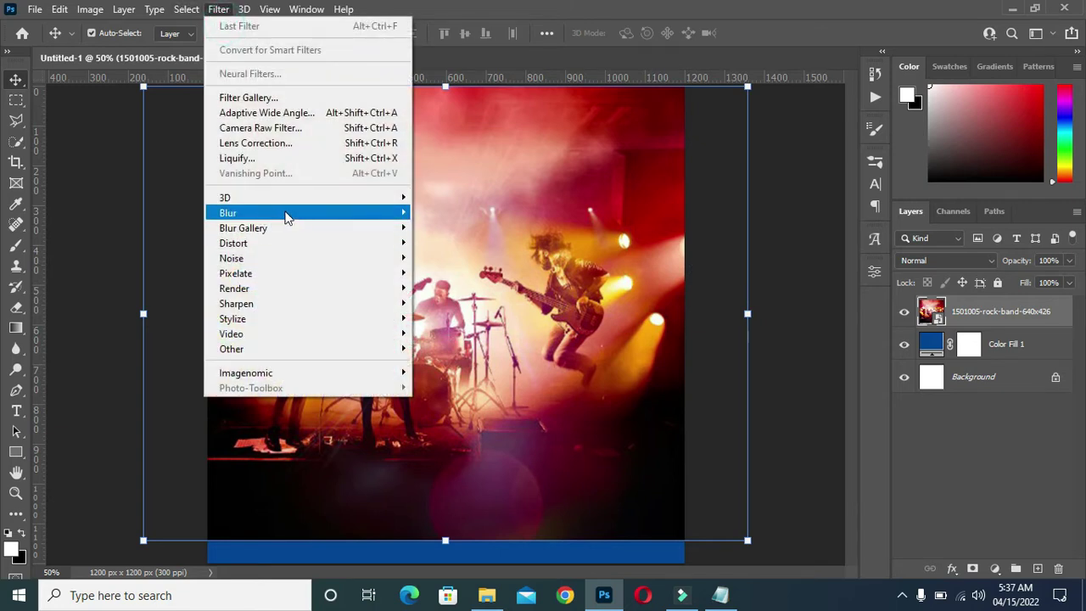
# Apply a 24.9-pixel Gaussian Blur to the concert photo
pyautogui.click(437, 273)
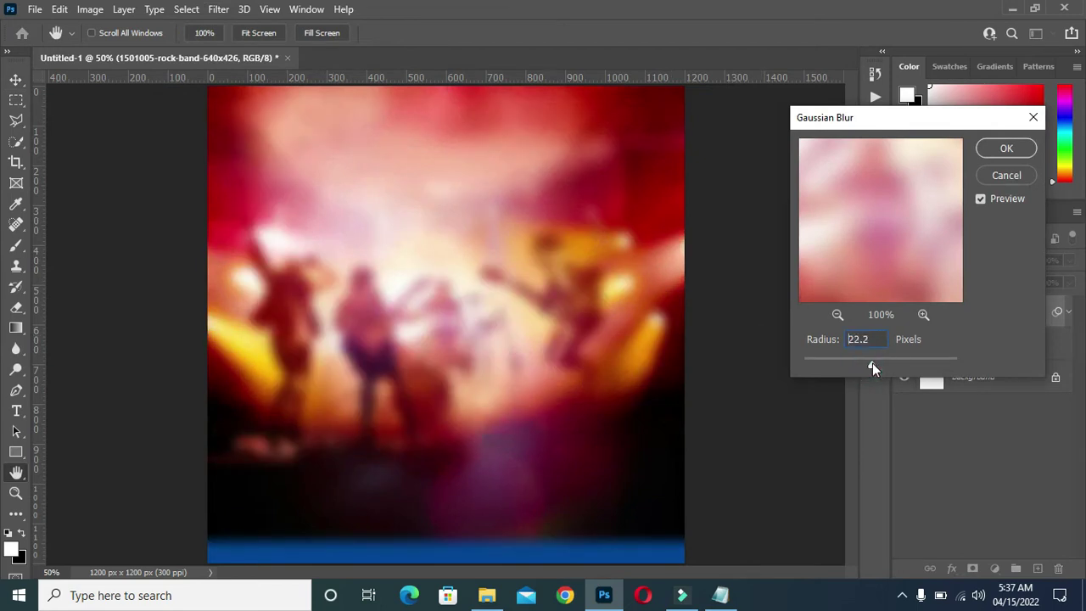
pyautogui.moveTo(877, 364); pyautogui.dragTo(878, 365)
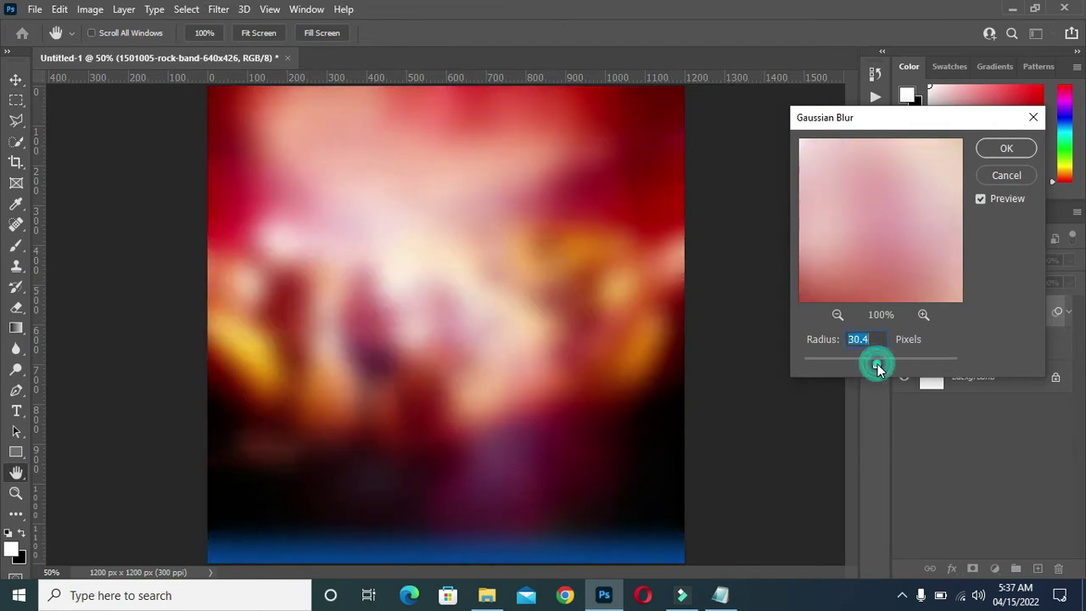
pyautogui.moveTo(874, 365); pyautogui.dragTo(874, 365)
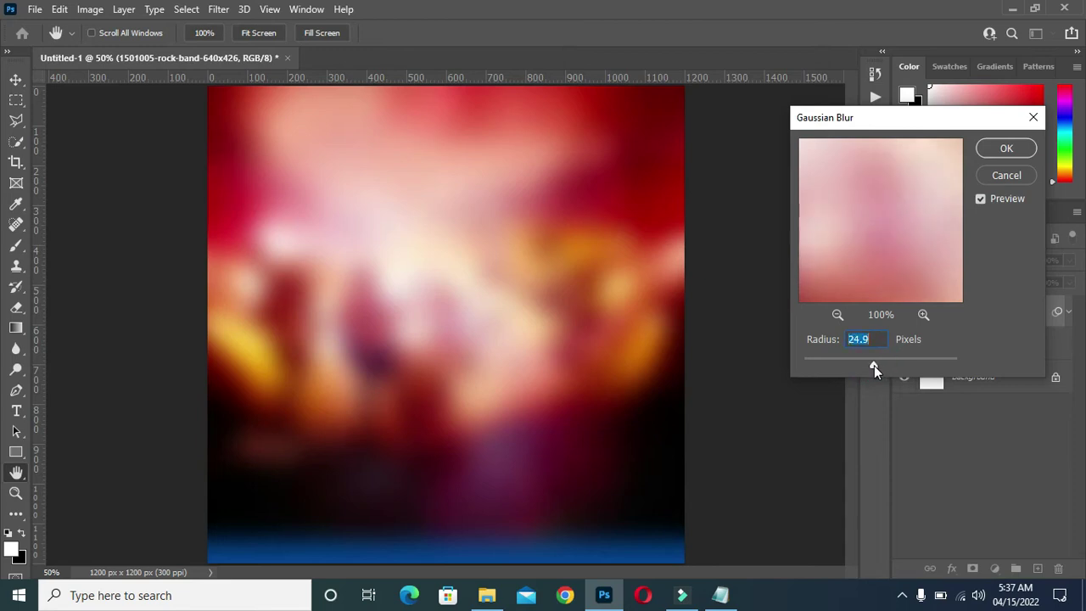
pyautogui.click(1010, 150)
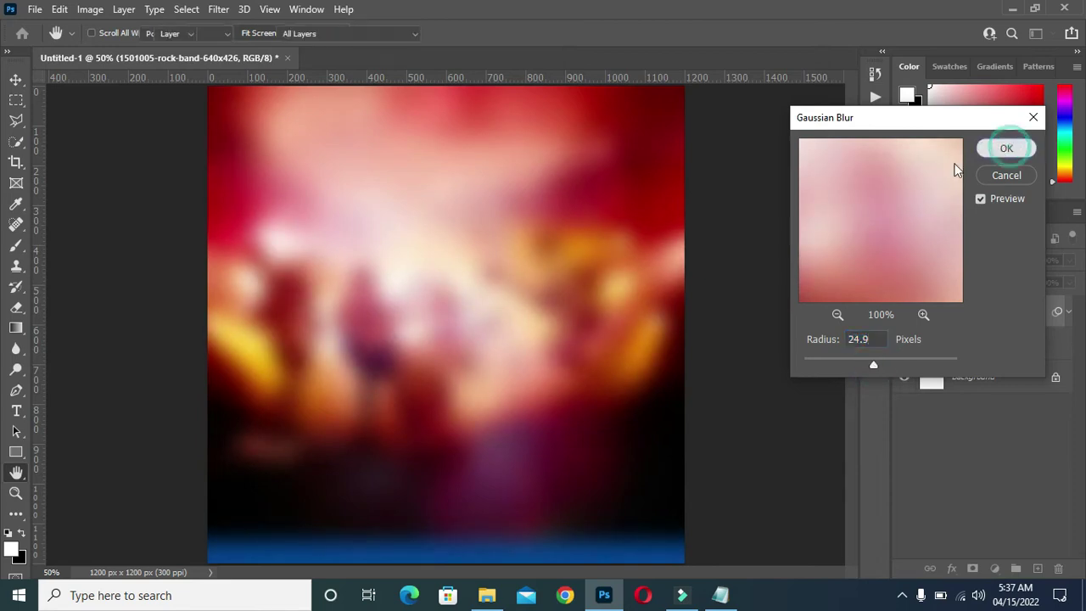
pyautogui.press('v')
pyautogui.hotkey('ctrl', '-')
pyautogui.hotkey('ctrl', '+')
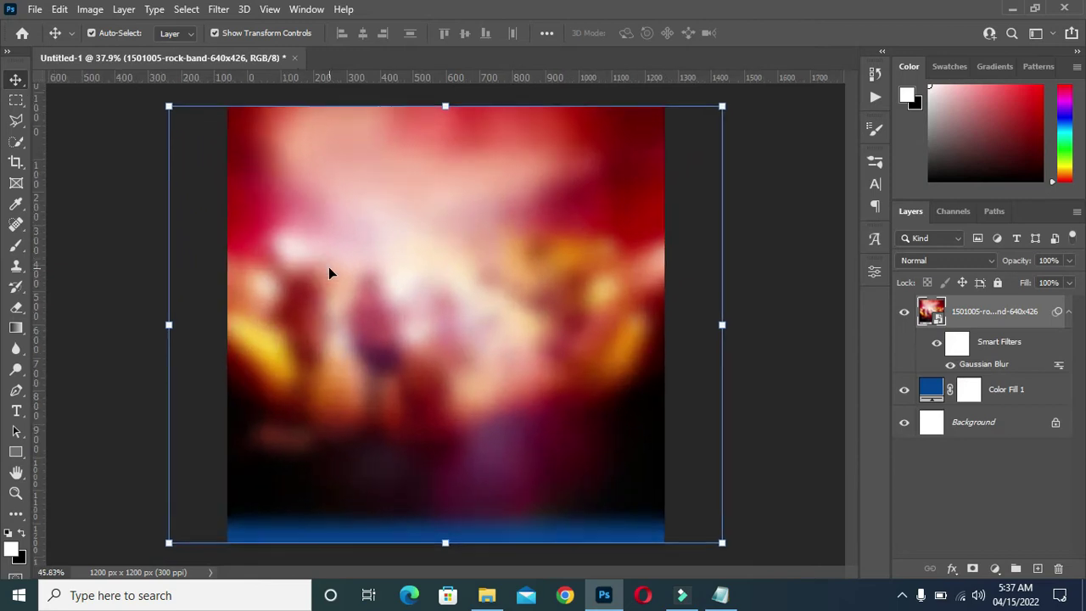
pyautogui.hotkey('ctrl', '+')
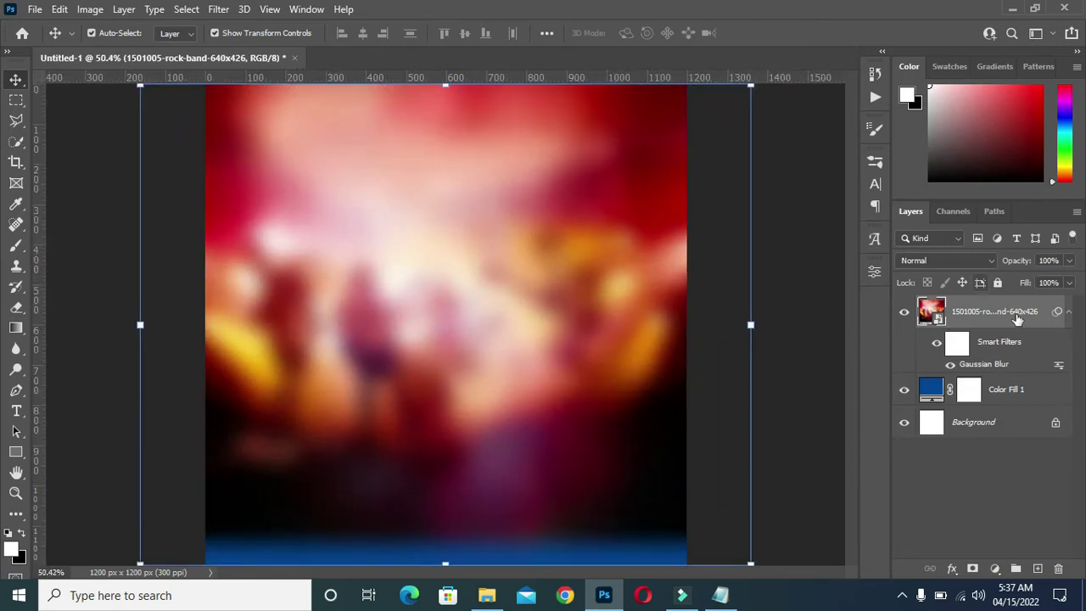
# Set the blurred photo layer's blend mode to Soft Light
pyautogui.click(1067, 317)
pyautogui.click(946, 261)
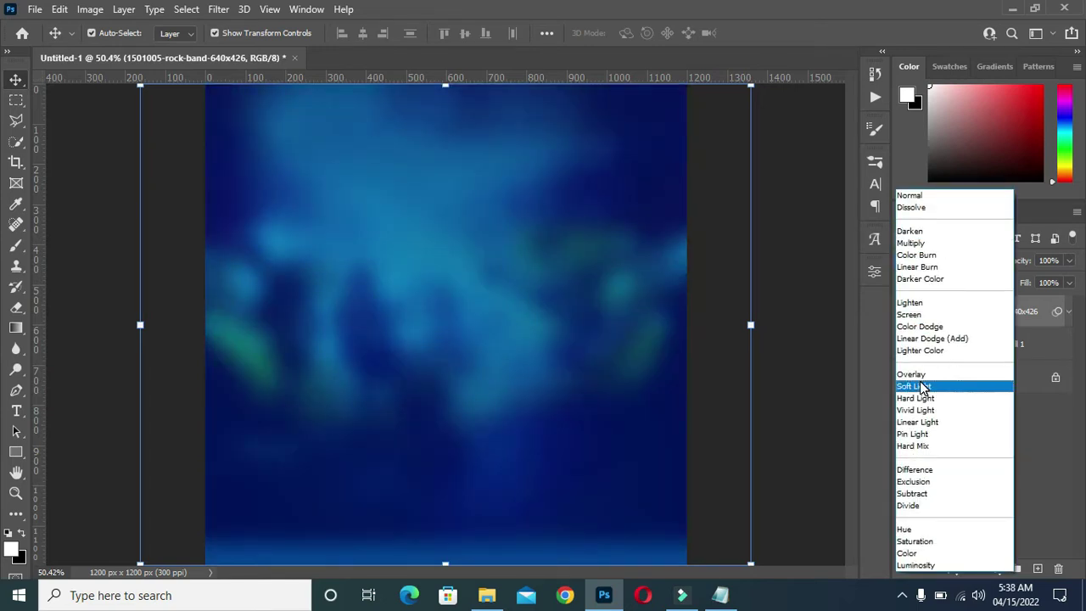
pyautogui.click(922, 388)
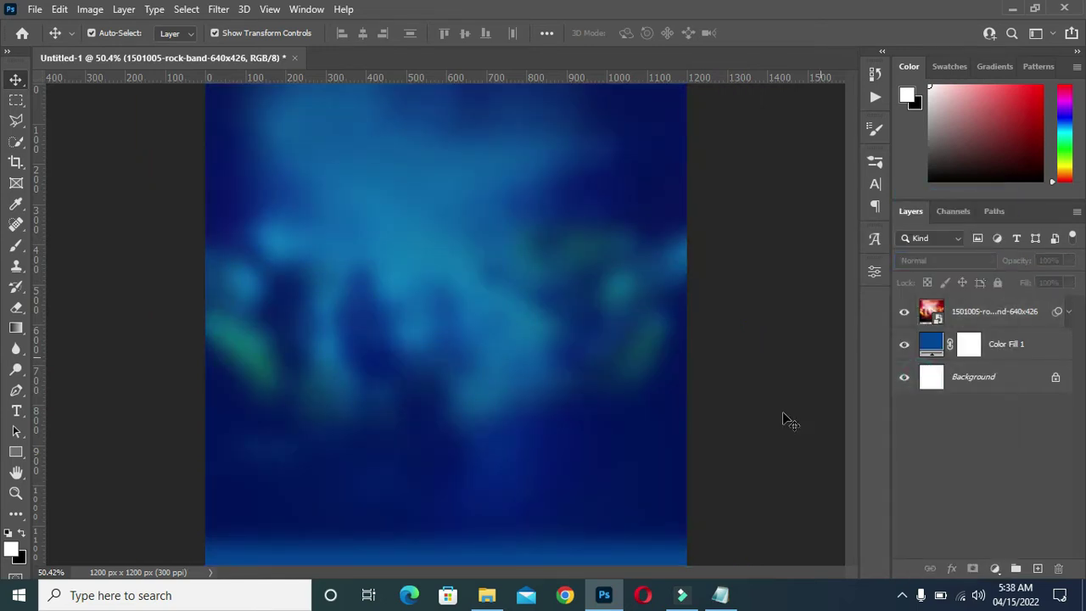
pyautogui.click(487, 595)
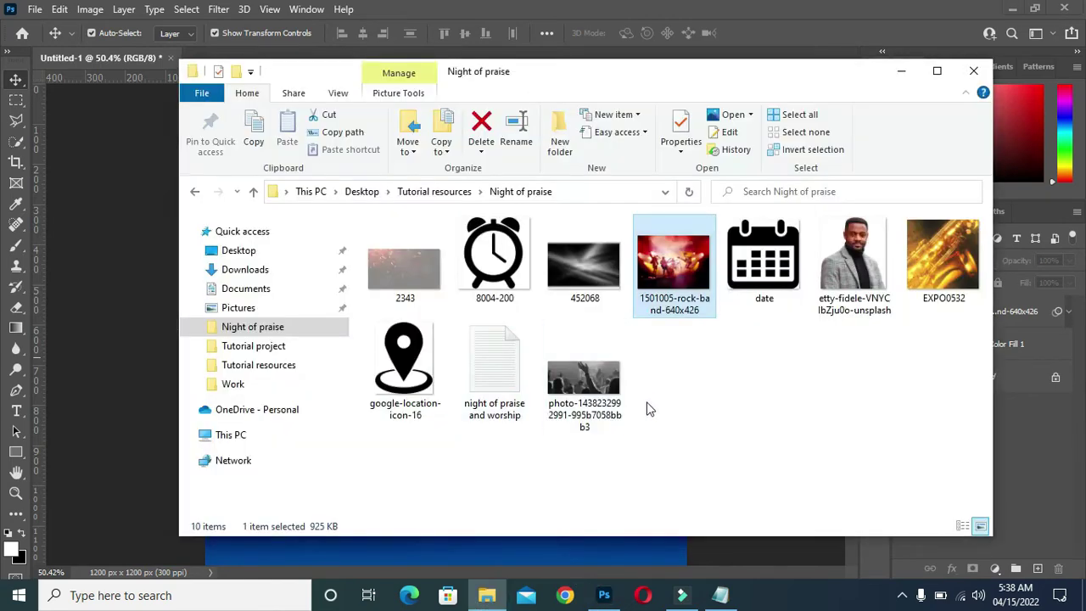
# Place the 452068 light-streak image on the canvas, stretched toward the bottom
pyautogui.doubleClick(577, 266)
pyautogui.moveTo(583, 275); pyautogui.dragTo(601, 599)
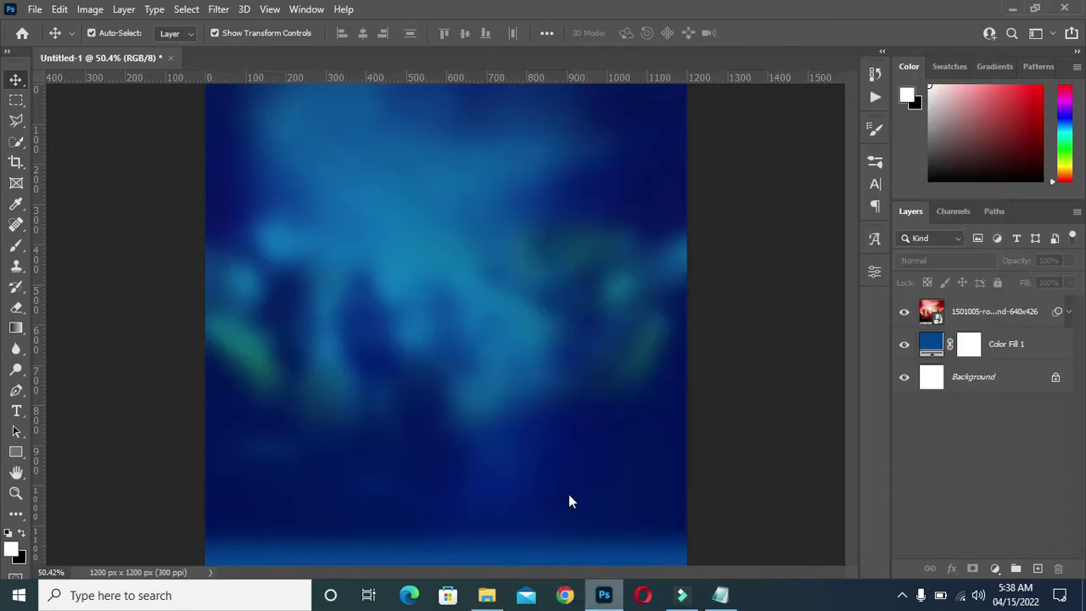
pyautogui.moveTo(601, 599); pyautogui.dragTo(568, 496)
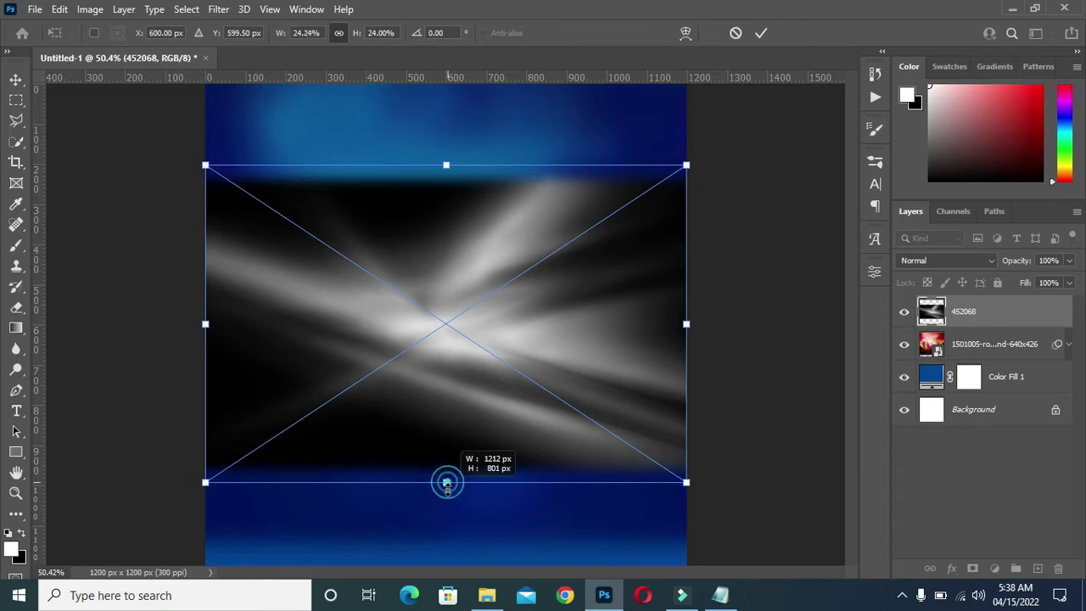
pyautogui.moveTo(447, 482); pyautogui.dragTo(447, 537)
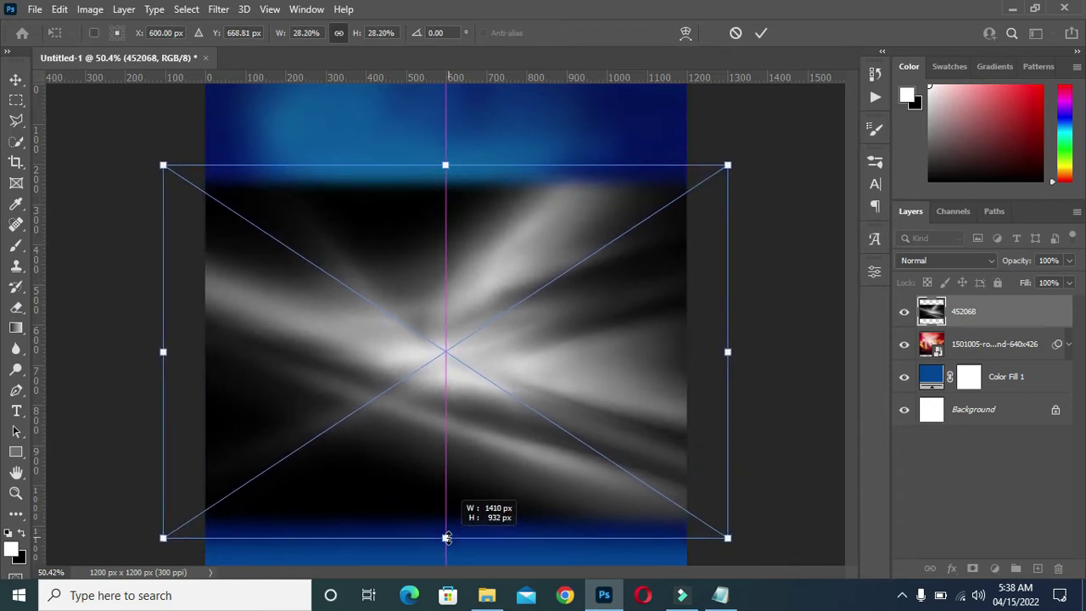
pyautogui.click(761, 32)
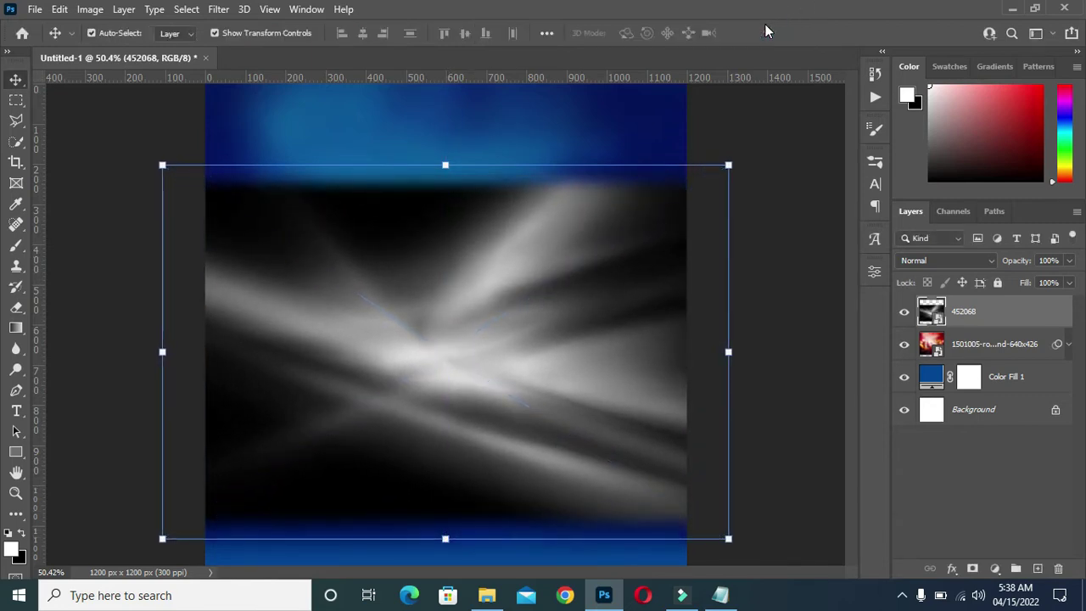
# Blend the 452068 layer in Soft Light and give it a layer mask
pyautogui.click(948, 262)
pyautogui.click(948, 255)
pyautogui.click(947, 261)
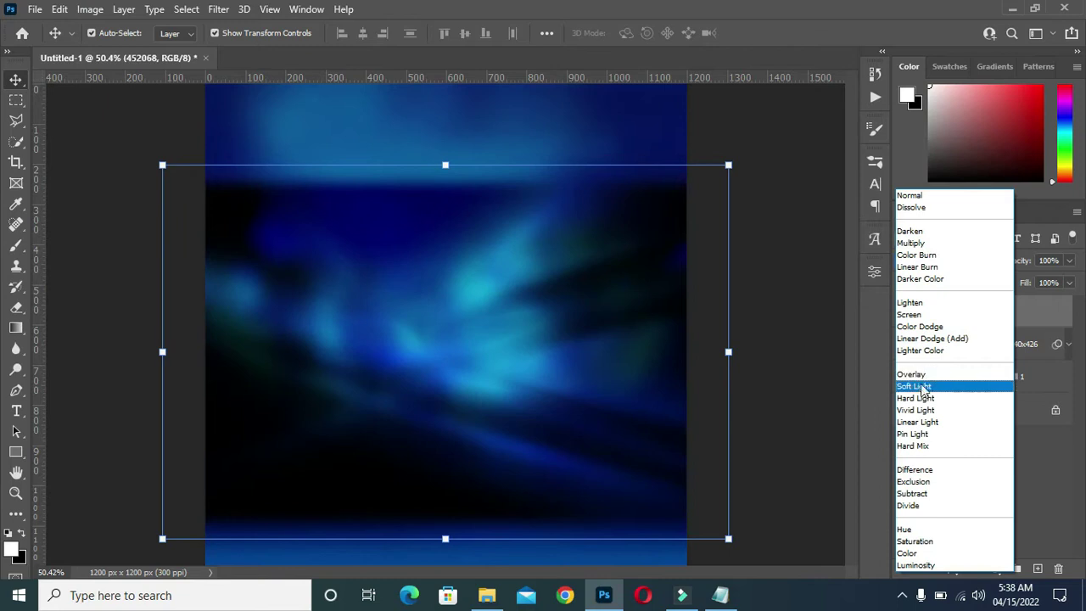
pyautogui.click(921, 390)
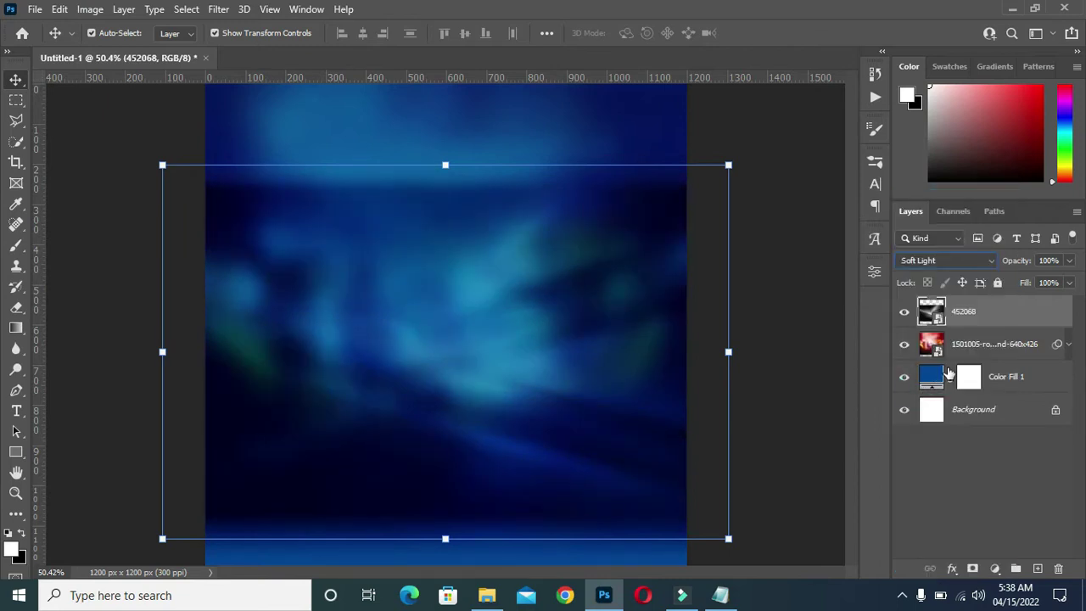
pyautogui.click(972, 569)
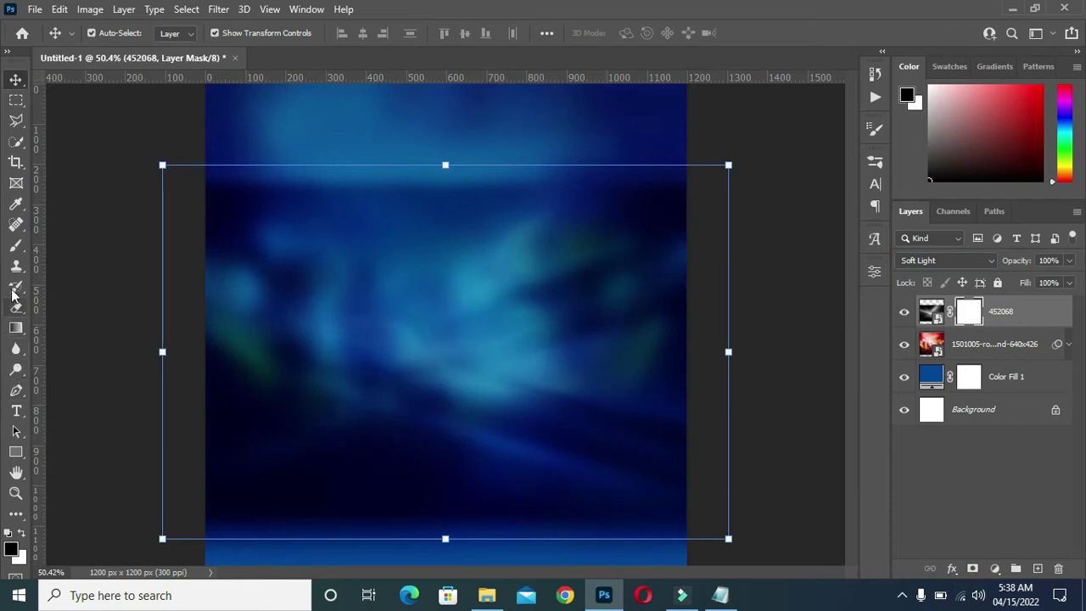
# Paint black on the mask with a 400 px soft round brush to hide the texture's top and bottom
pyautogui.click(15, 246)
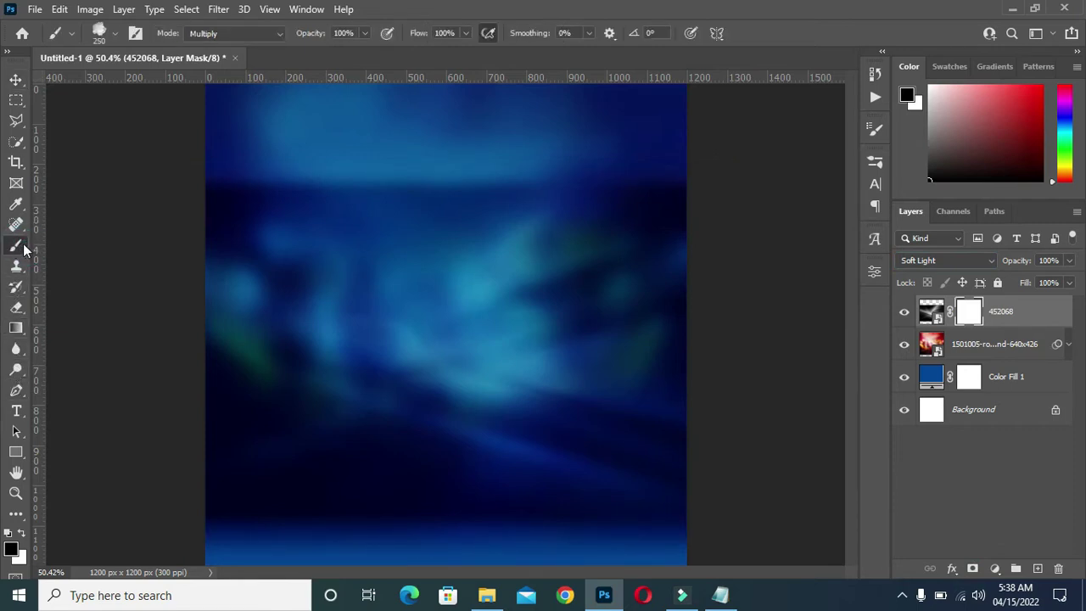
pyautogui.click(115, 34)
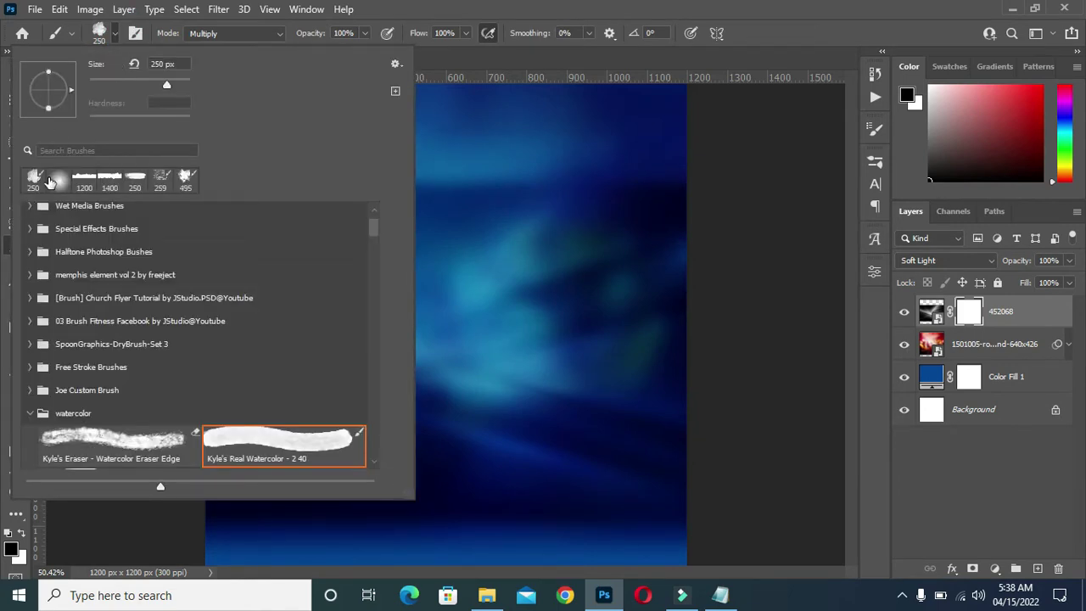
pyautogui.click(50, 181)
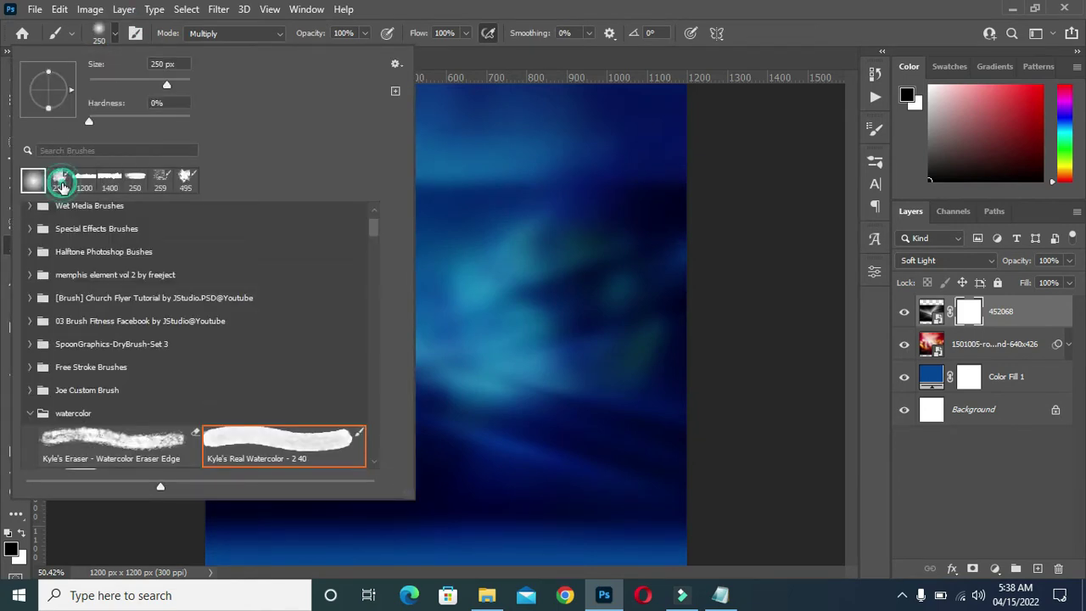
pyautogui.click(111, 37)
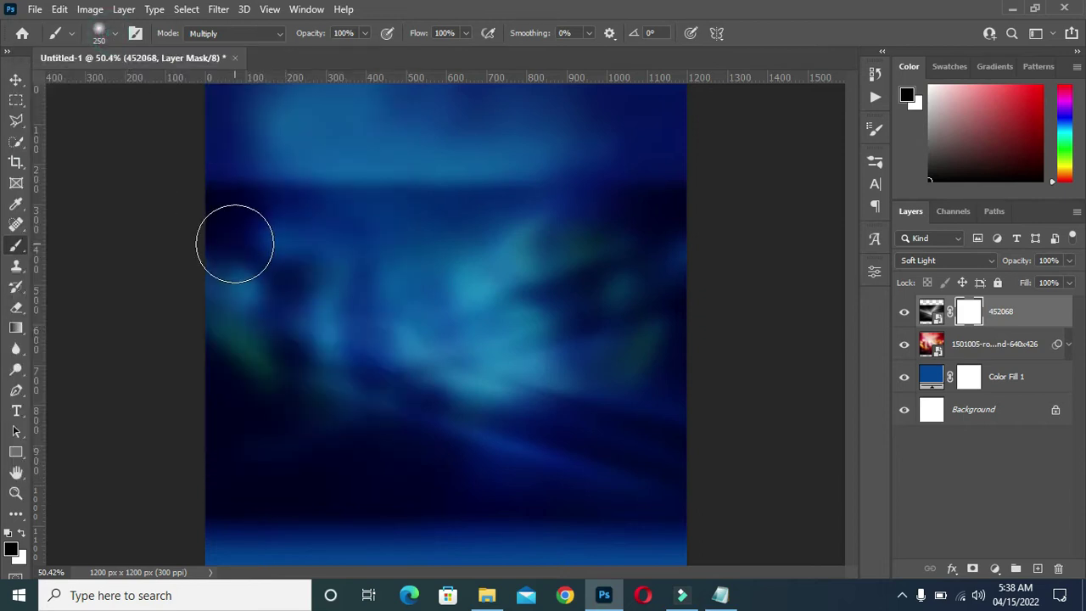
pyautogui.press(']')
pyautogui.press(']')
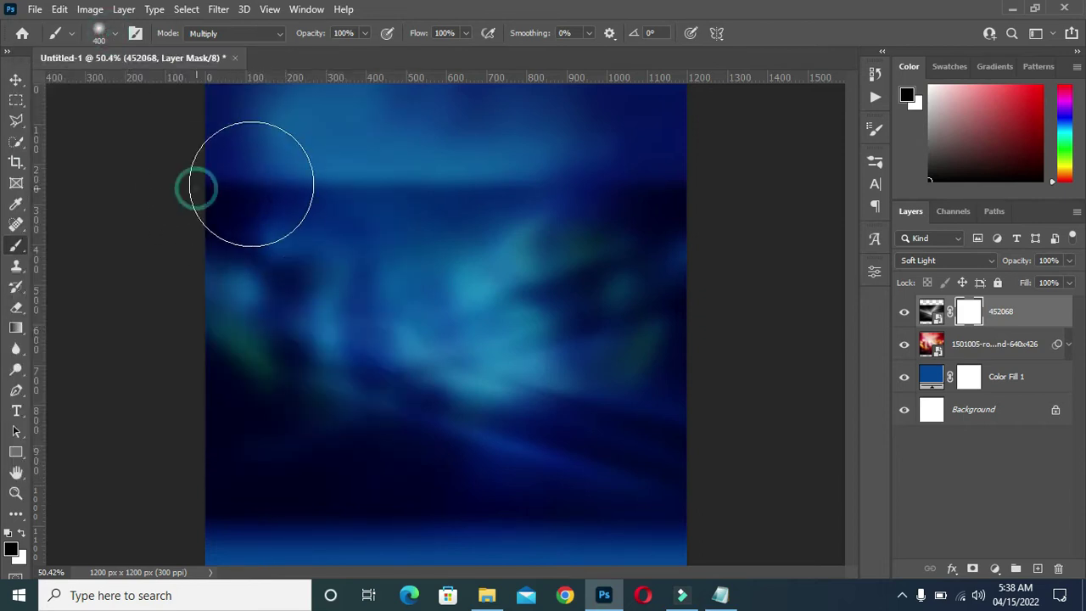
pyautogui.click(325, 182)
pyautogui.moveTo(325, 182); pyautogui.dragTo(707, 194)
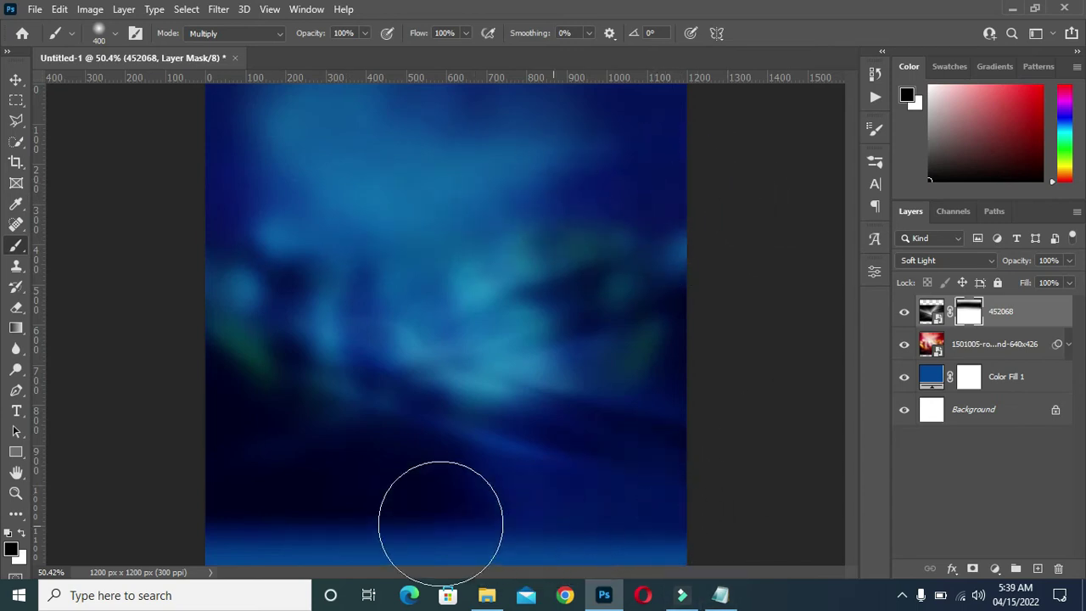
pyautogui.click(195, 520)
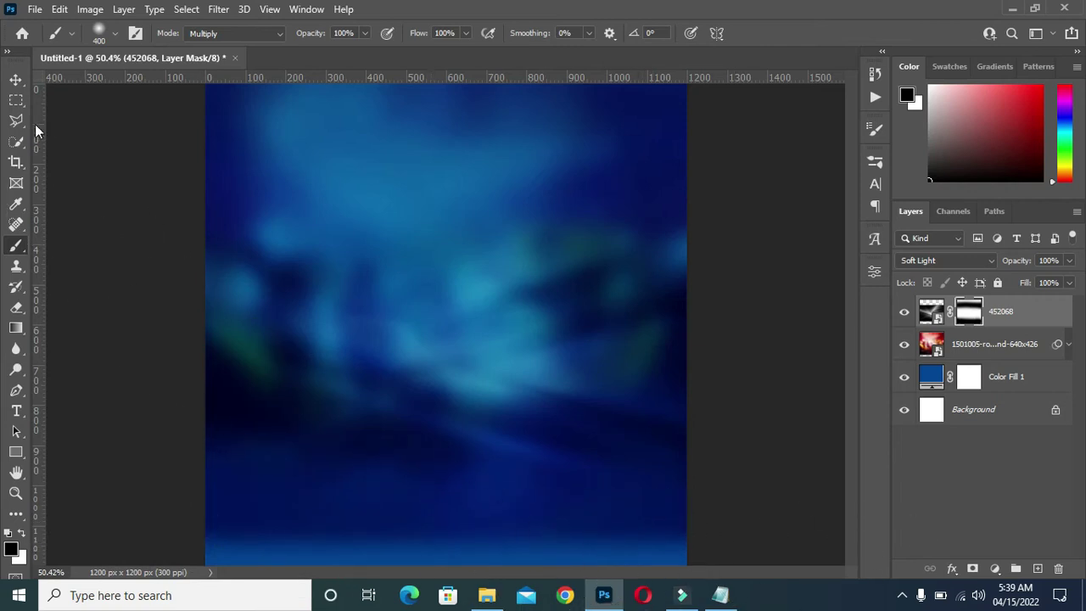
# Move the 452068 layer down about 236 px
pyautogui.click(16, 78)
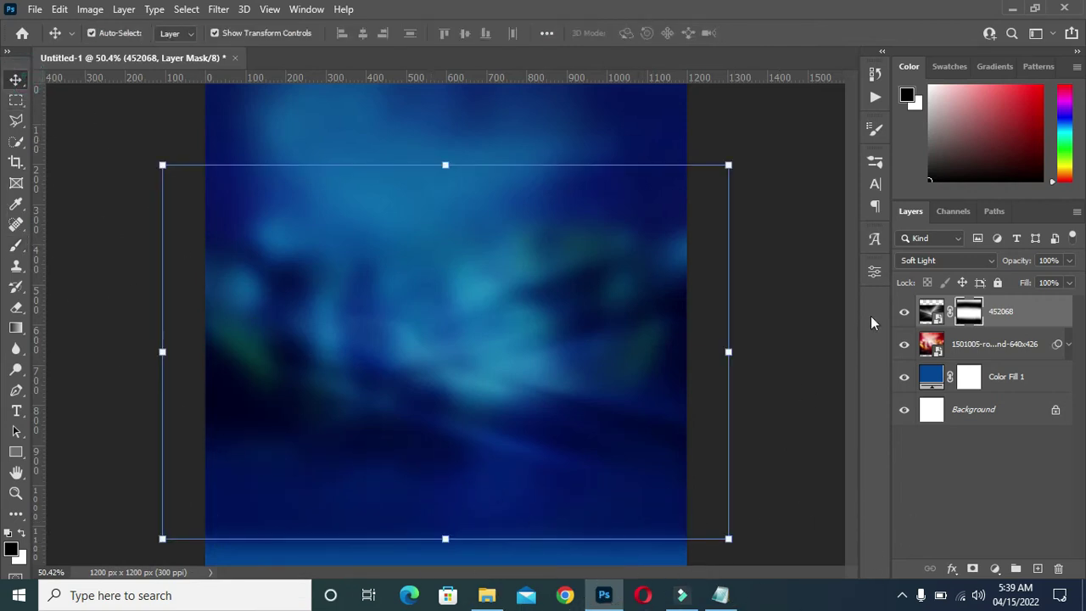
pyautogui.hotkey('ctrl', '2')
pyautogui.press('x')
pyautogui.moveTo(455, 404); pyautogui.dragTo(454, 501)
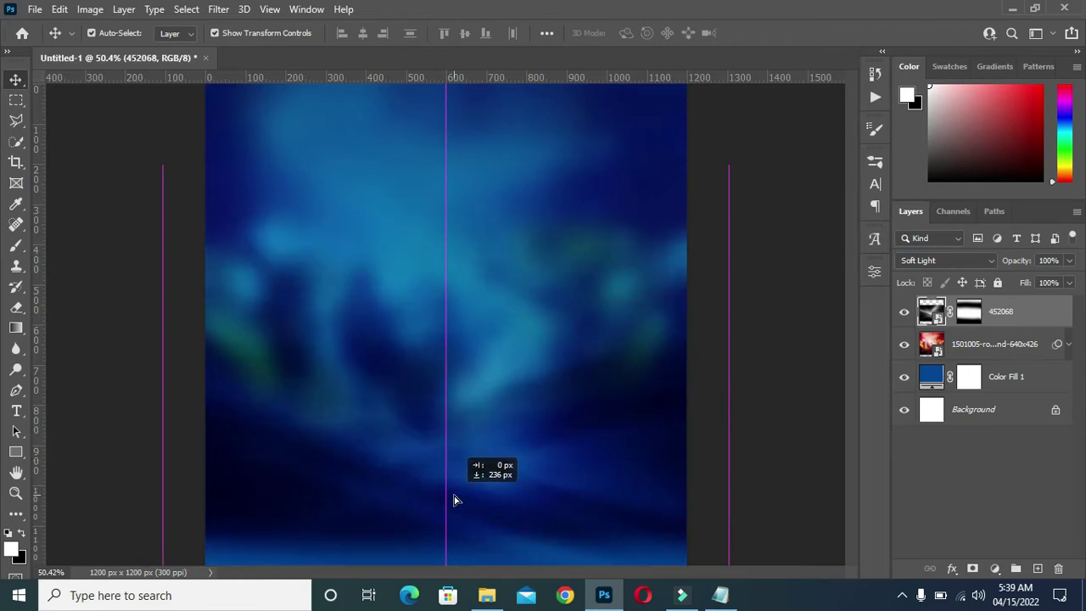
pyautogui.moveTo(454, 501); pyautogui.dragTo(464, 489)
# Place the crowd photo and size it along the top edge of the canvas
pyautogui.click(766, 305)
pyautogui.hotkey('ctrl', '0')
pyautogui.scroll(1, 530, 357)
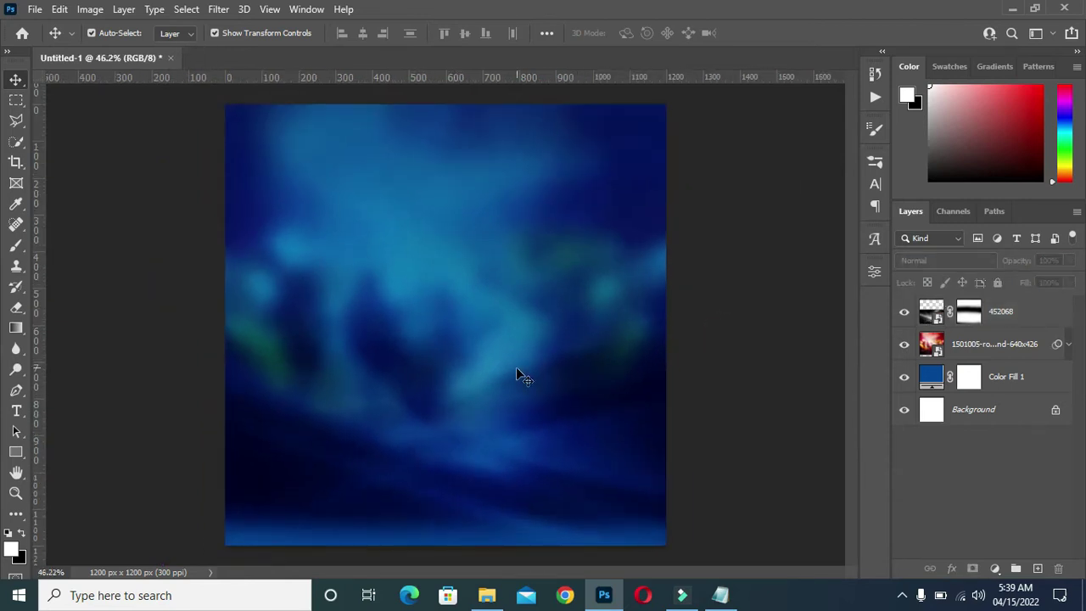
pyautogui.scroll(1, 516, 367)
pyautogui.click(486, 595)
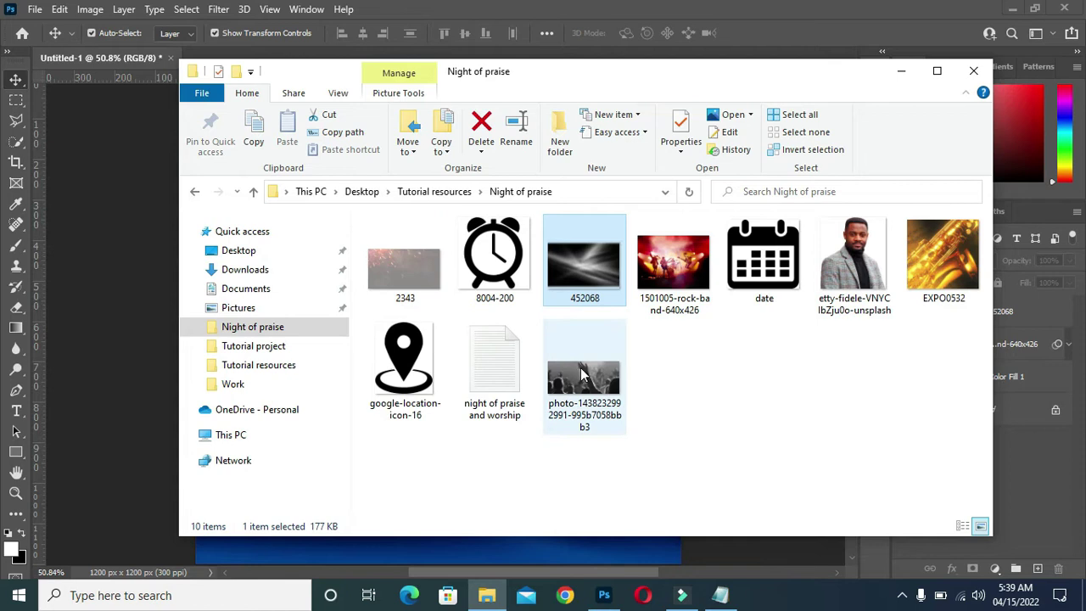
pyautogui.moveTo(588, 376)
pyautogui.mouseDown()
pyautogui.moveTo(156, 418)
pyautogui.moveTo(198, 411)
pyautogui.mouseUp()
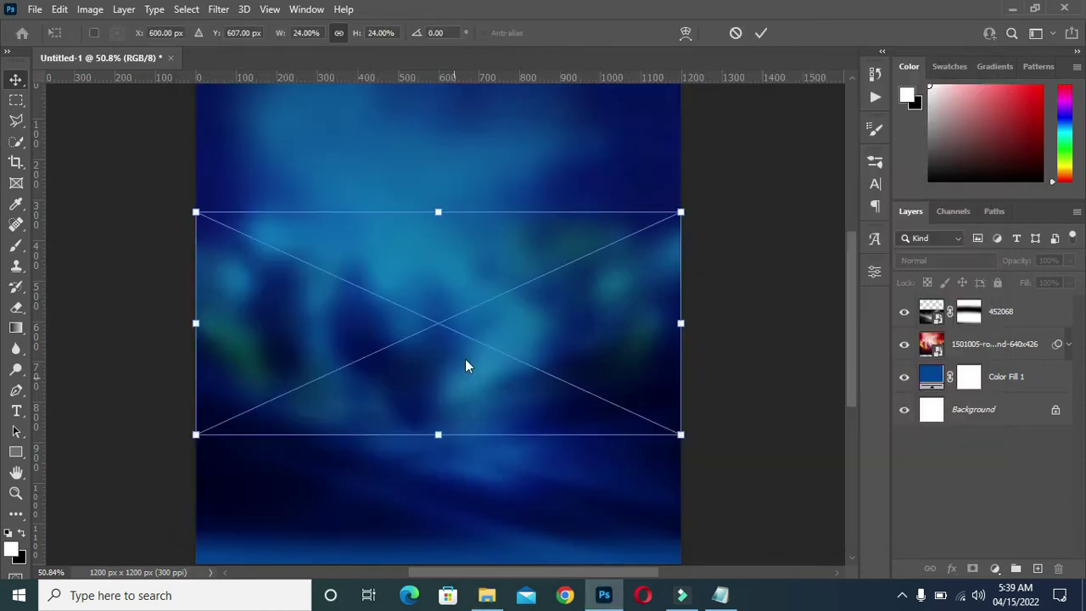
pyautogui.moveTo(458, 237)
pyautogui.mouseDown()
pyautogui.moveTo(469, 144)
pyautogui.moveTo(427, 87)
pyautogui.mouseUp()
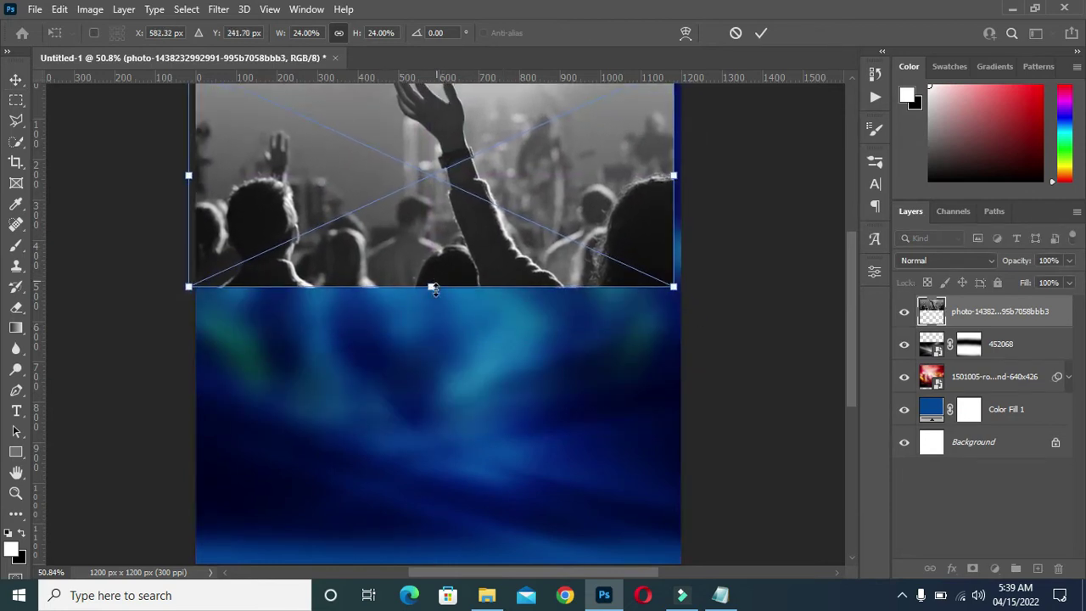
pyautogui.moveTo(432, 288); pyautogui.dragTo(431, 303)
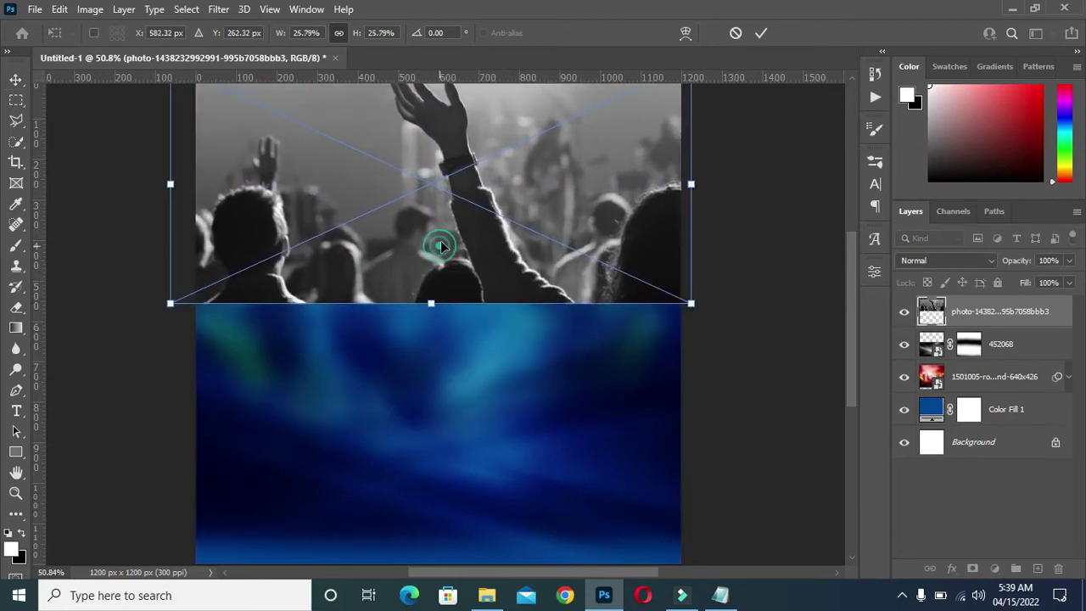
pyautogui.moveTo(440, 246); pyautogui.dragTo(446, 224)
pyautogui.scroll(-1, 449, 233)
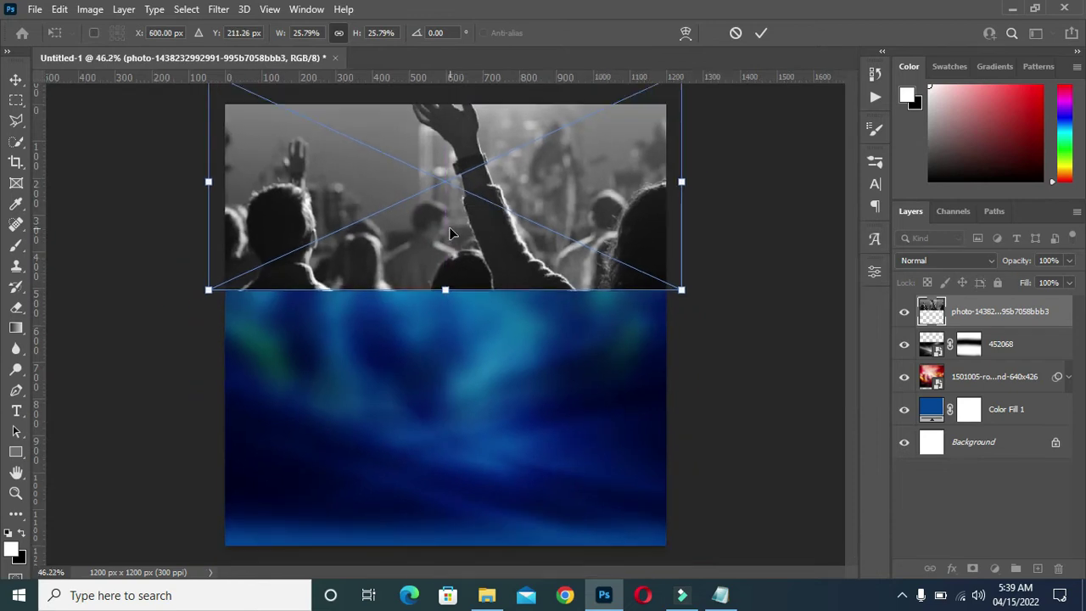
pyautogui.moveTo(447, 234); pyautogui.dragTo(449, 246)
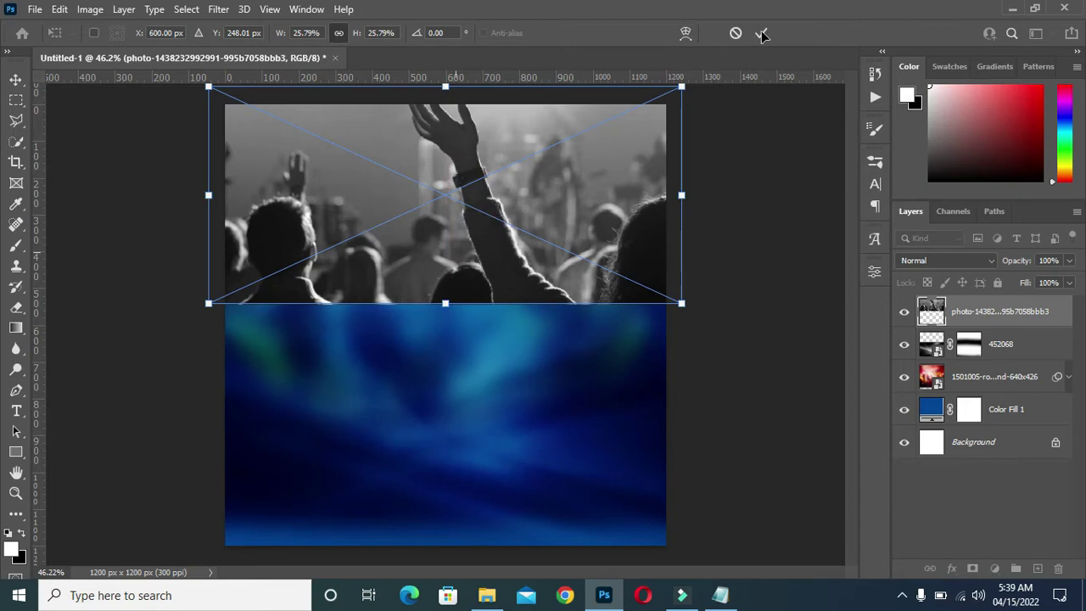
pyautogui.scroll(2, 569, 176)
pyautogui.press('Return')
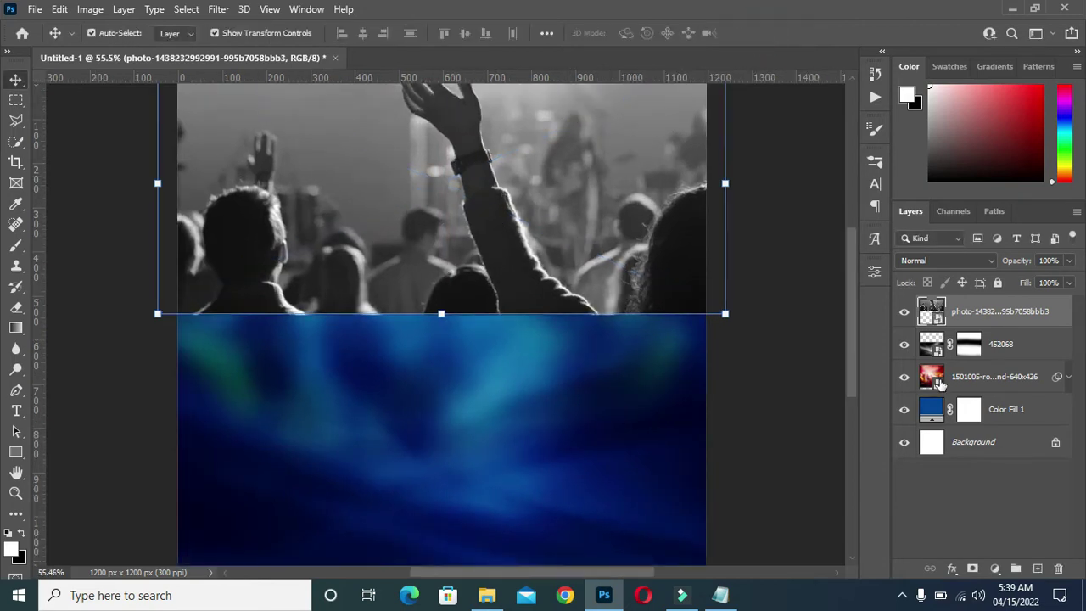
# Blend the crowd photo in Hard Light and fade its lower edge with a gradient mask
pyautogui.click(952, 262)
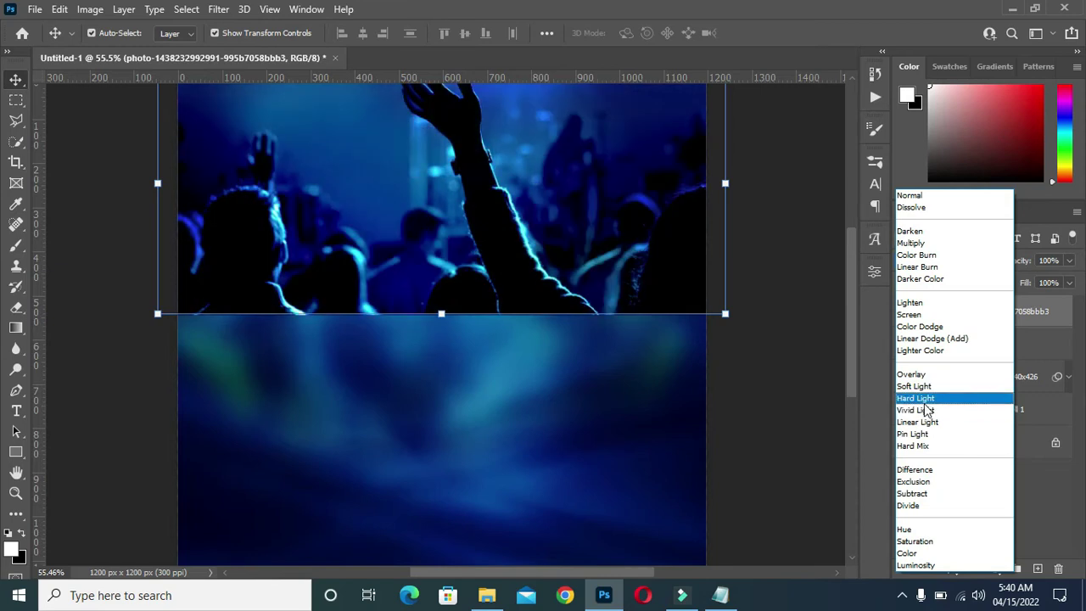
pyautogui.click(923, 398)
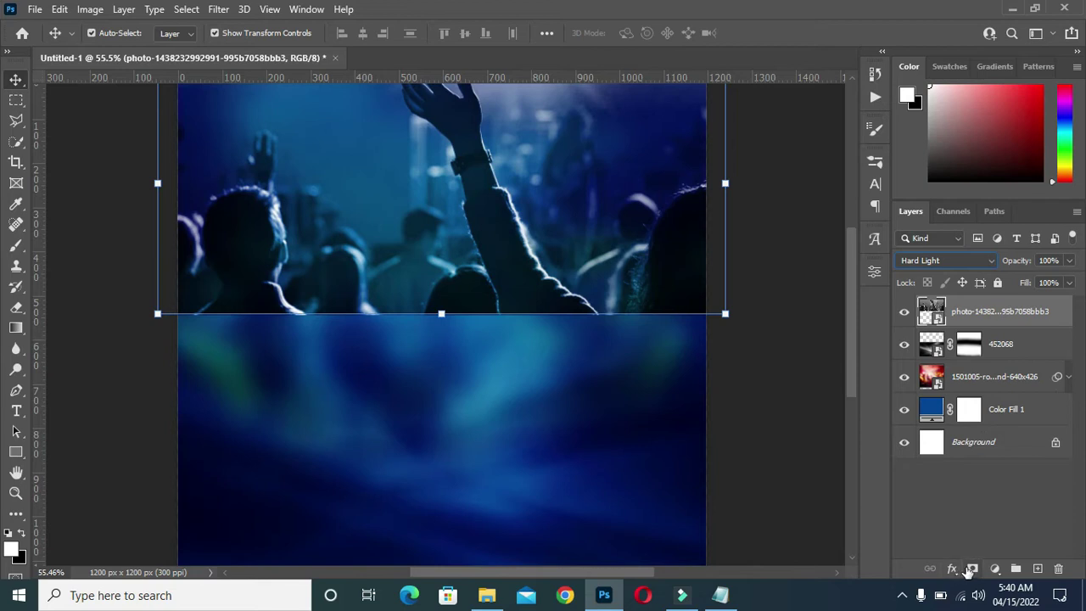
pyautogui.click(973, 569)
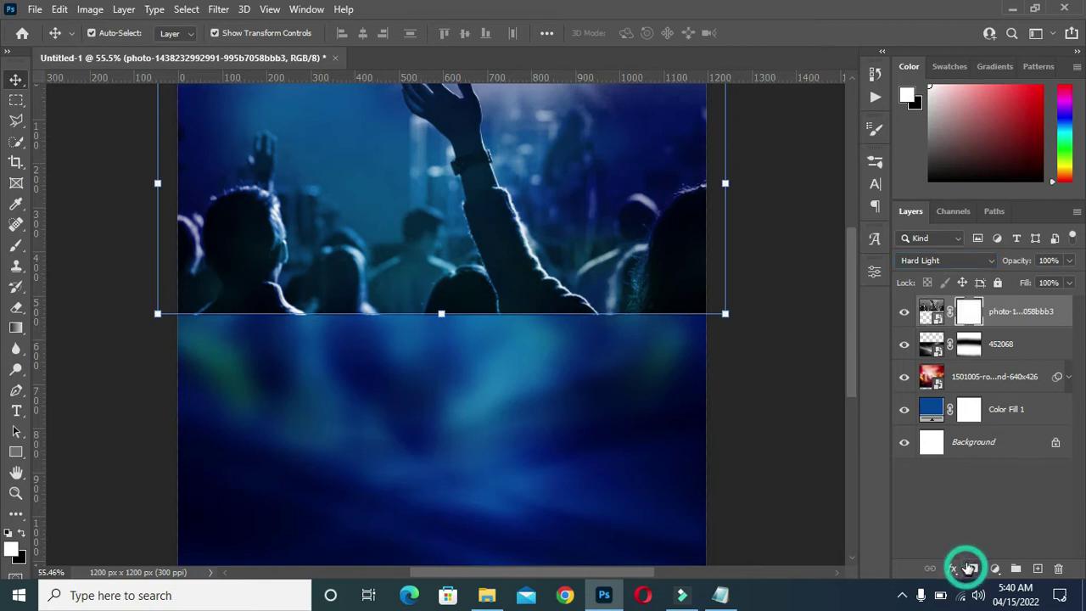
pyautogui.click(17, 331)
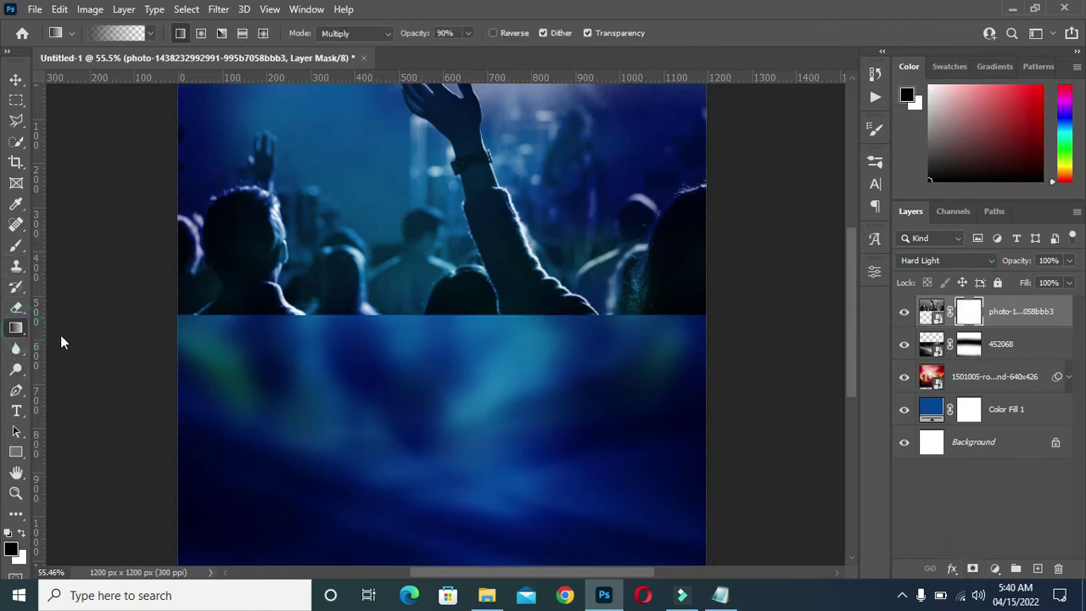
pyautogui.moveTo(419, 357); pyautogui.dragTo(417, 291)
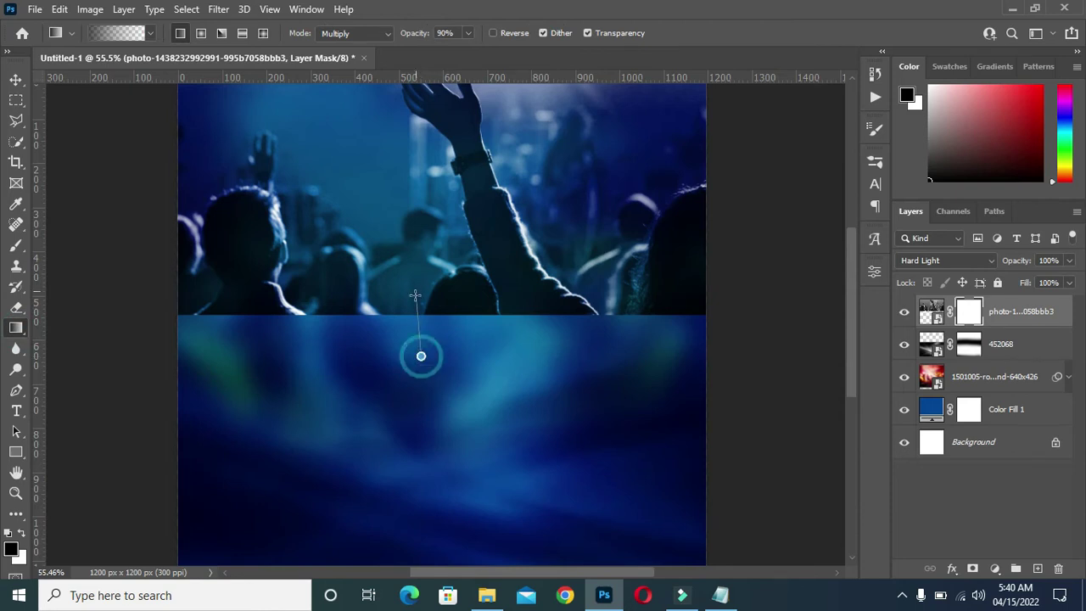
pyautogui.moveTo(394, 370); pyautogui.dragTo(390, 240)
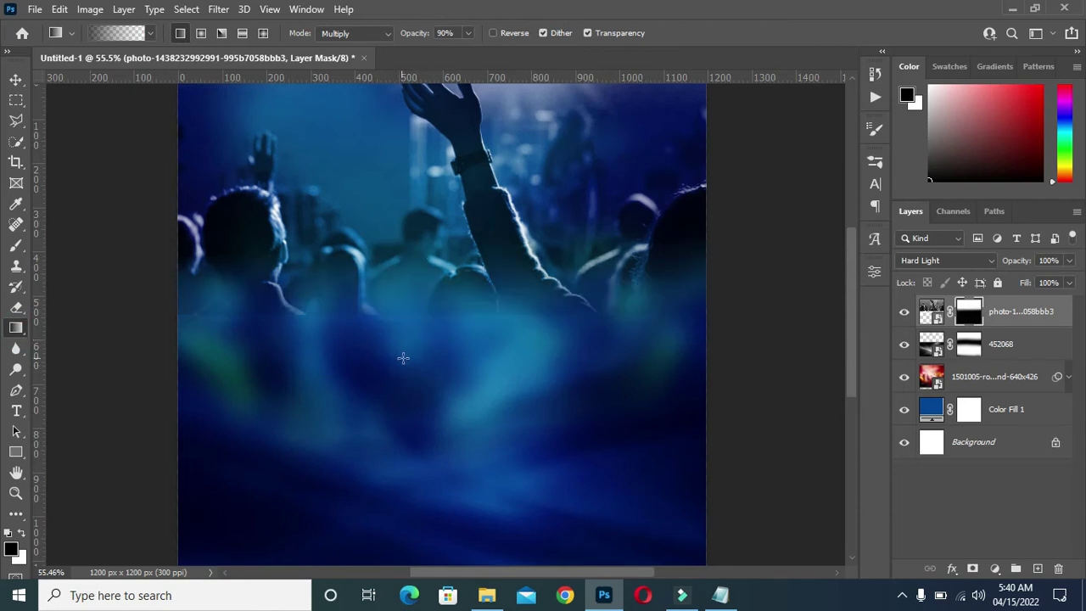
pyautogui.moveTo(400, 354); pyautogui.dragTo(409, 241)
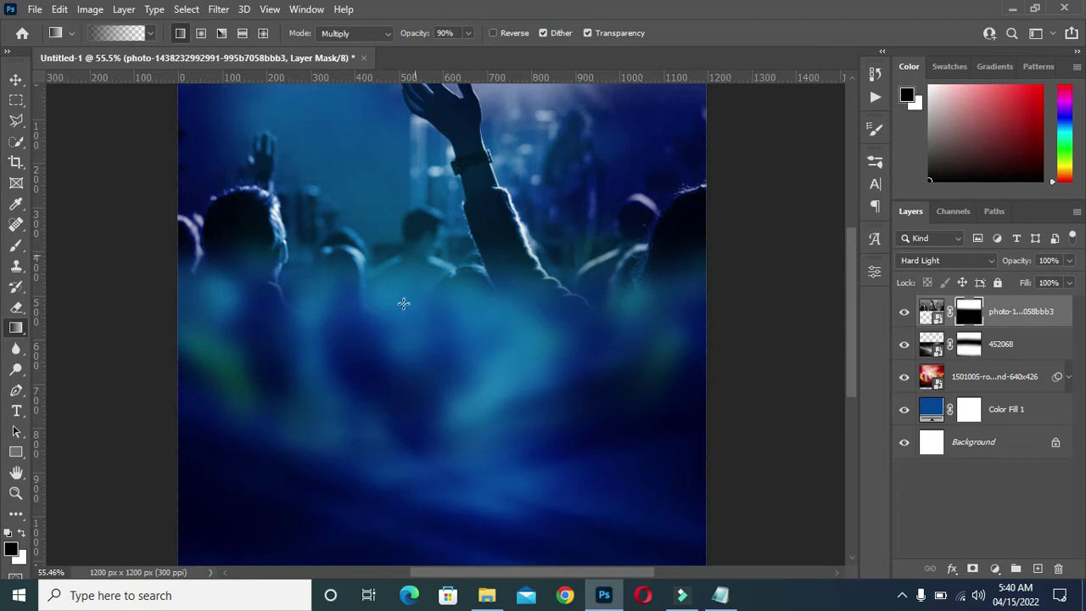
pyautogui.click(16, 79)
pyautogui.scroll(-2, 449, 276)
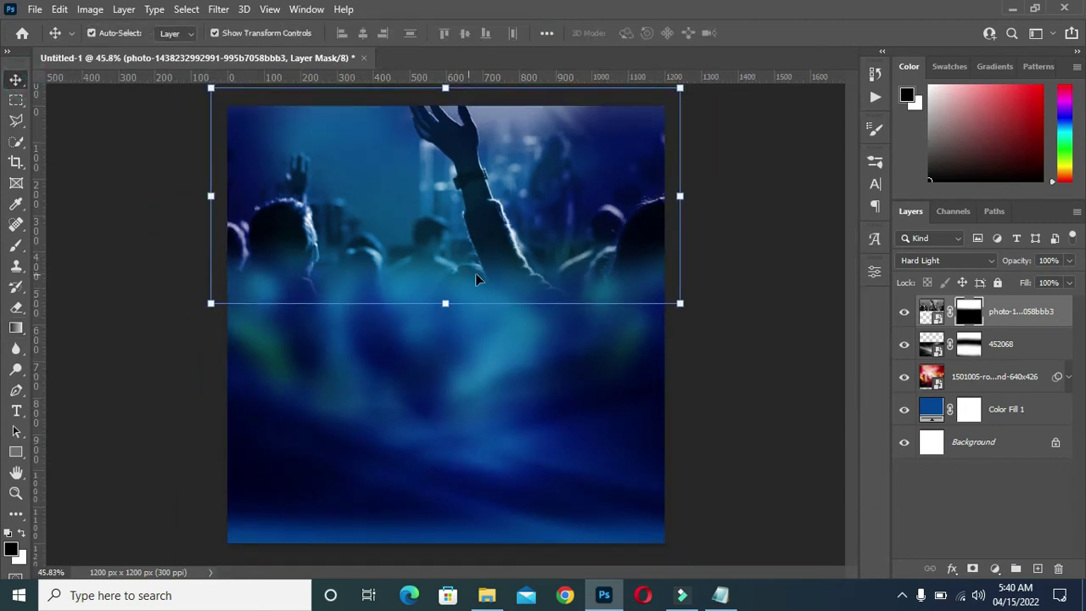
# Keep the crowd photo in Hard Light, lower its opacity to 20%, and check the result
pyautogui.click(931, 312)
pyautogui.click(948, 264)
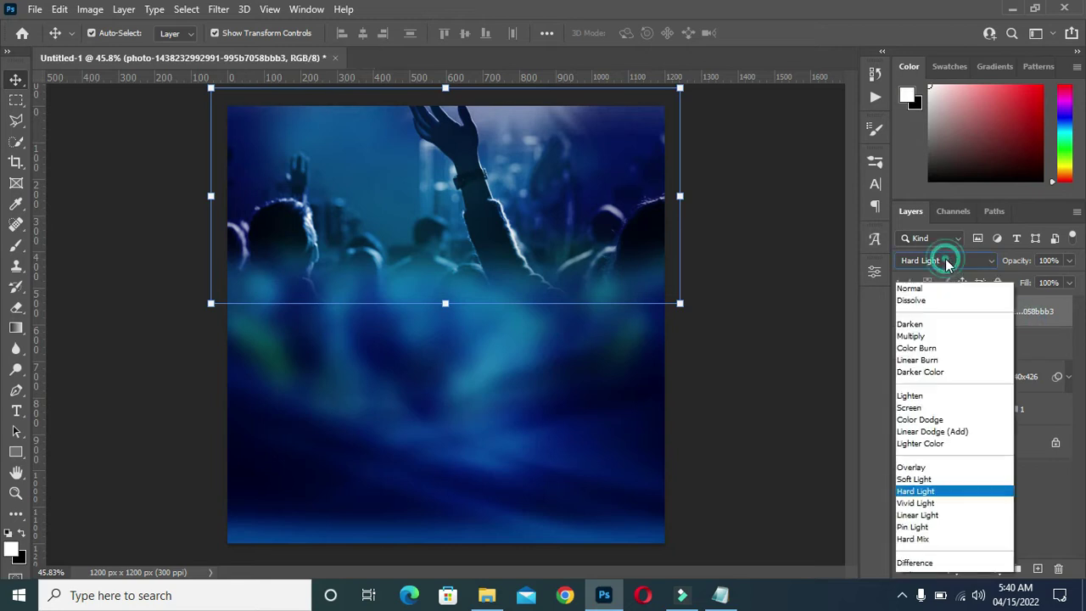
pyautogui.click(740, 352)
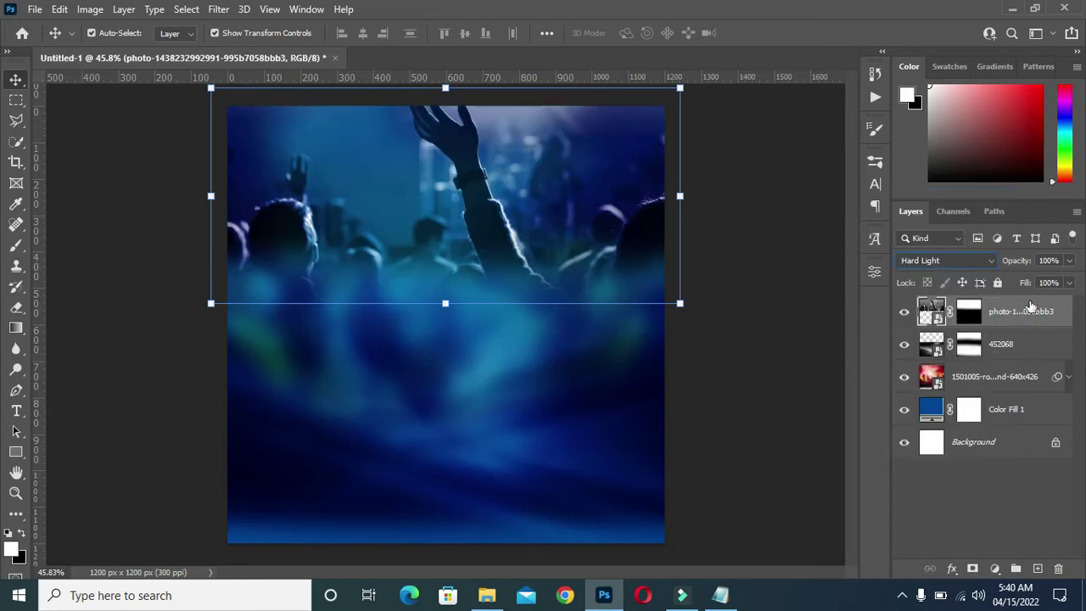
pyautogui.moveTo(1027, 264); pyautogui.dragTo(1005, 265)
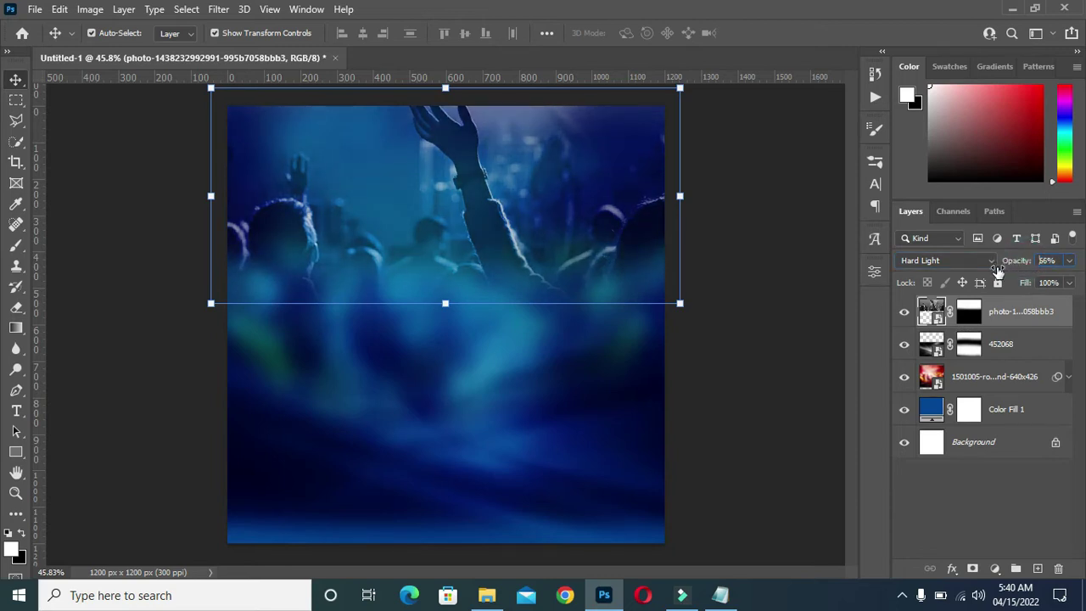
pyautogui.moveTo(994, 273)
pyautogui.mouseDown()
pyautogui.moveTo(952, 283)
pyautogui.moveTo(962, 284)
pyautogui.mouseUp()
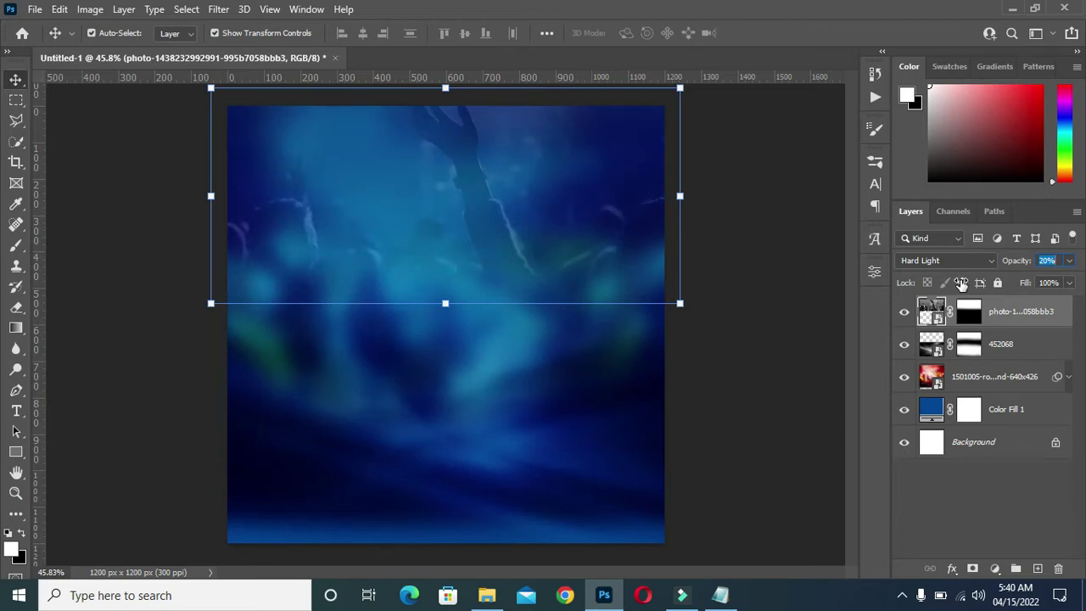
pyautogui.click(678, 346)
pyautogui.hotkey('ctrl', '+')
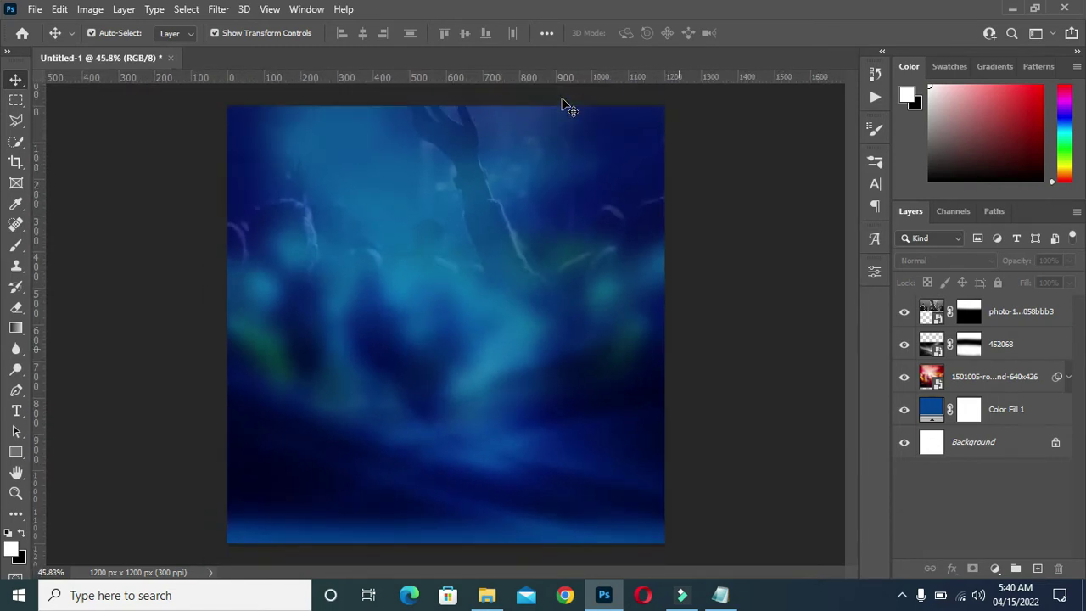
pyautogui.hotkey('ctrl', '-')
# Drag the 2343 sparkle image from the Night of praise folder onto the canvas
pyautogui.click(490, 597)
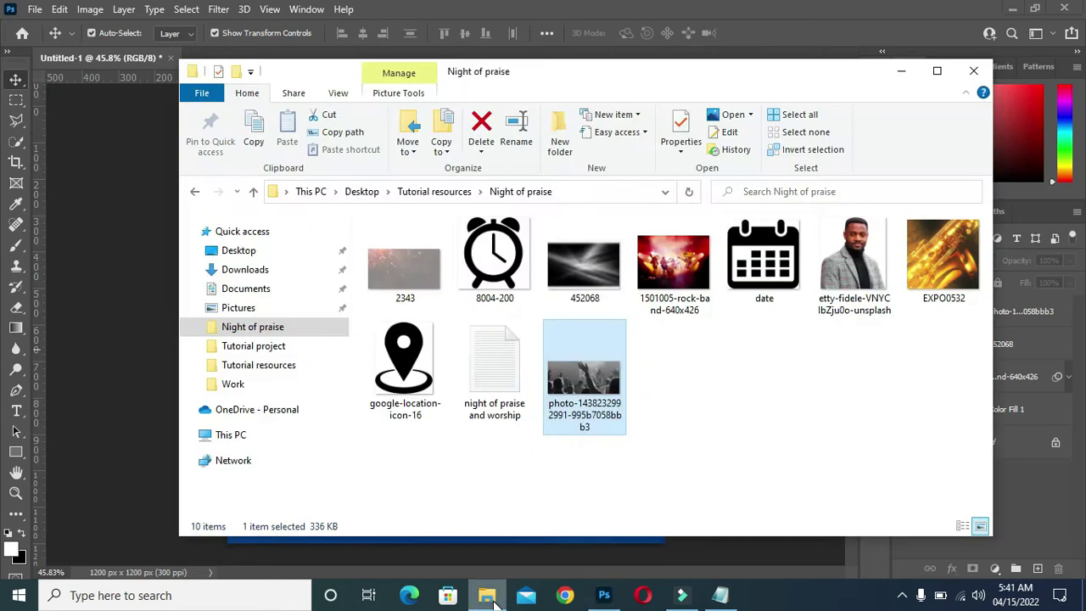
pyautogui.click(808, 435)
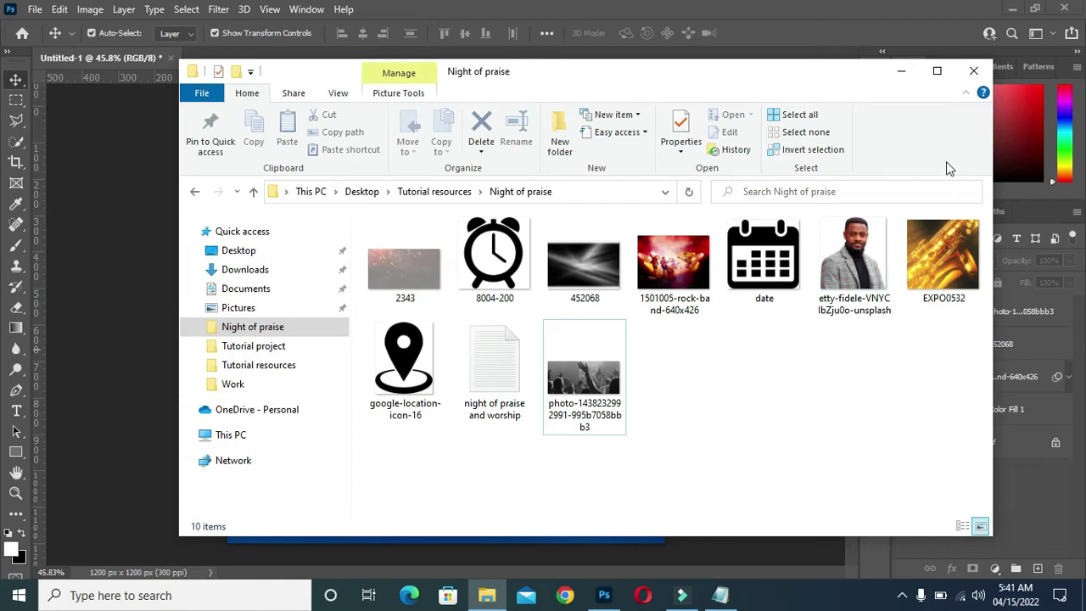
pyautogui.click(424, 273)
pyautogui.moveTo(424, 273); pyautogui.dragTo(135, 341)
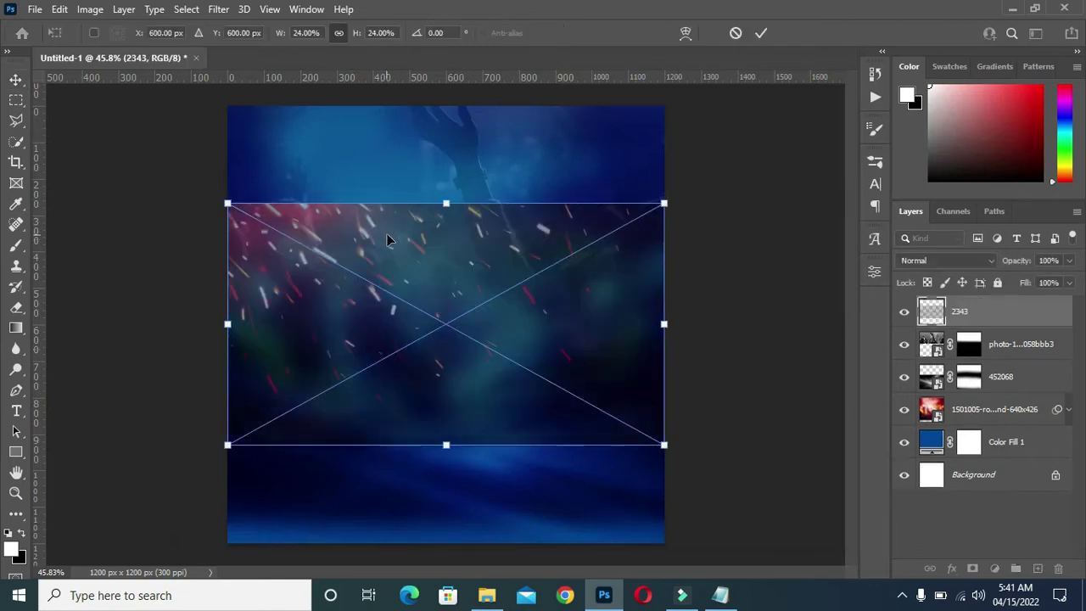
# Move the sparkle image to the canvas top, enlarge it slightly, and commit it
pyautogui.moveTo(387, 243)
pyautogui.mouseDown()
pyautogui.moveTo(388, 128)
pyautogui.moveTo(387, 146)
pyautogui.mouseUp()
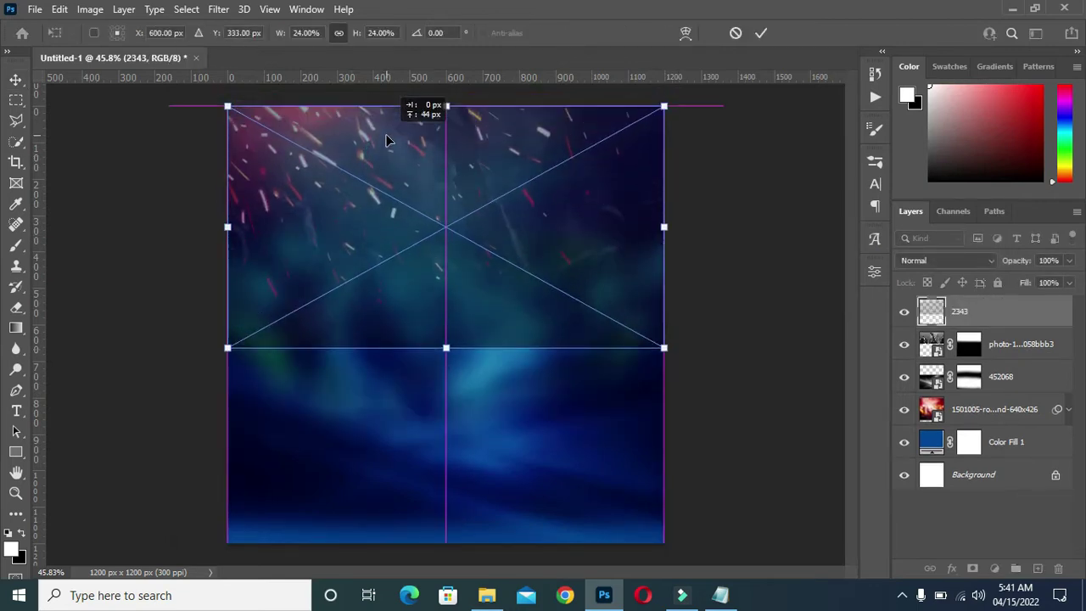
pyautogui.moveTo(446, 353)
pyautogui.mouseDown()
pyautogui.moveTo(450, 369)
pyautogui.moveTo(454, 326)
pyautogui.mouseUp()
pyautogui.click(447, 335)
pyautogui.click(761, 33)
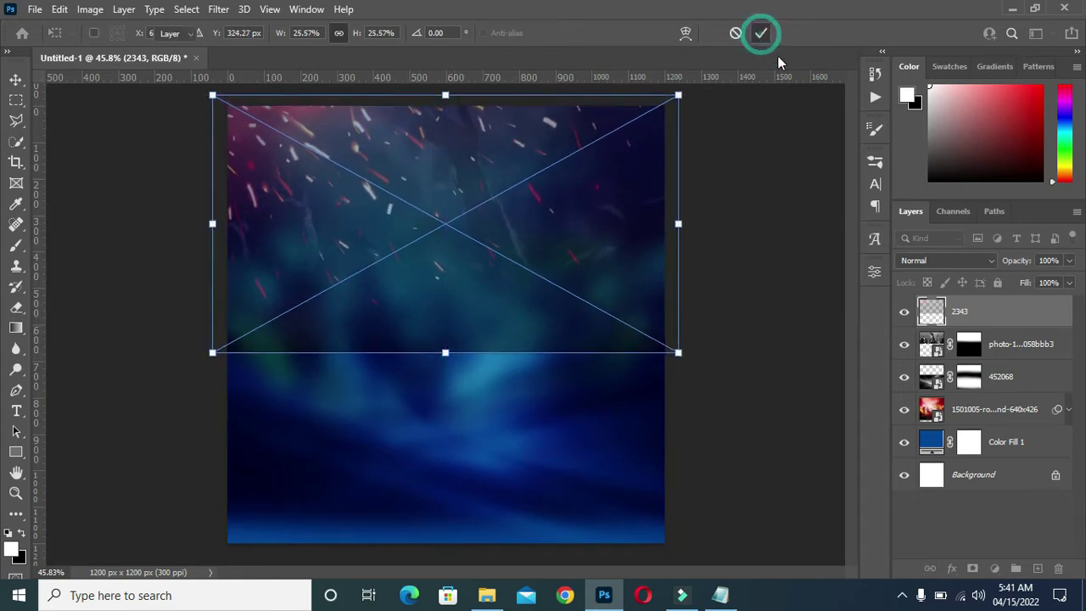
# Set the sparkle layer to Screen blending at 62% opacity
pyautogui.click(941, 263)
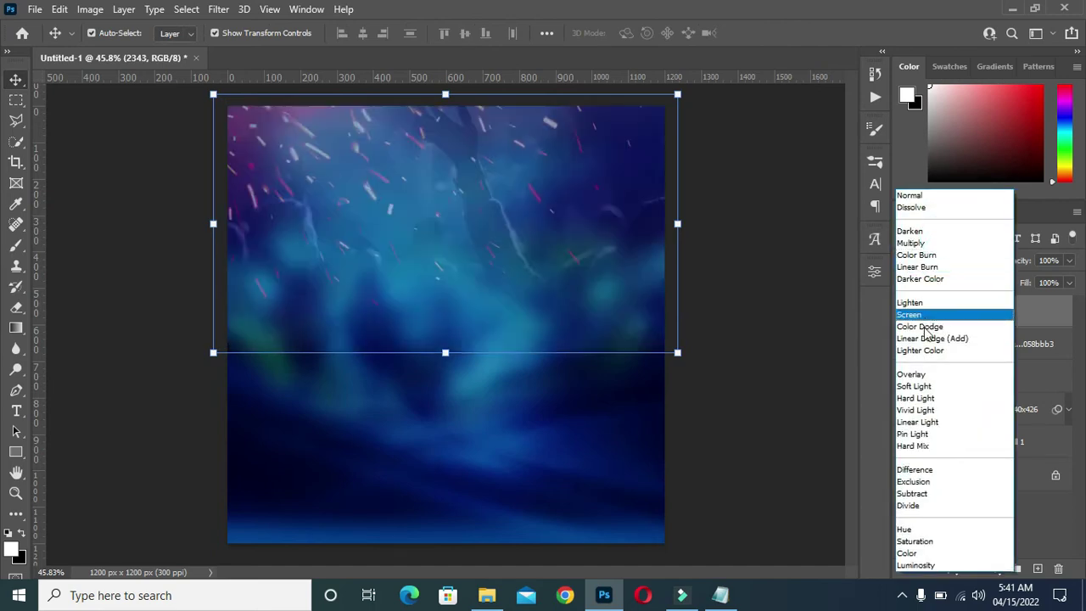
pyautogui.click(920, 315)
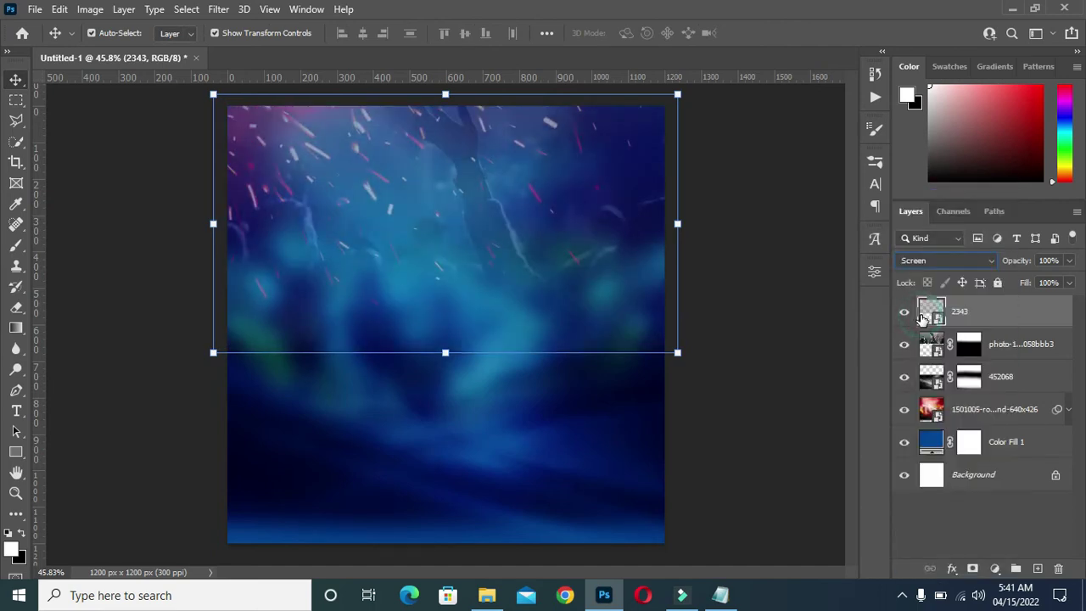
pyautogui.moveTo(1018, 261); pyautogui.dragTo(990, 272)
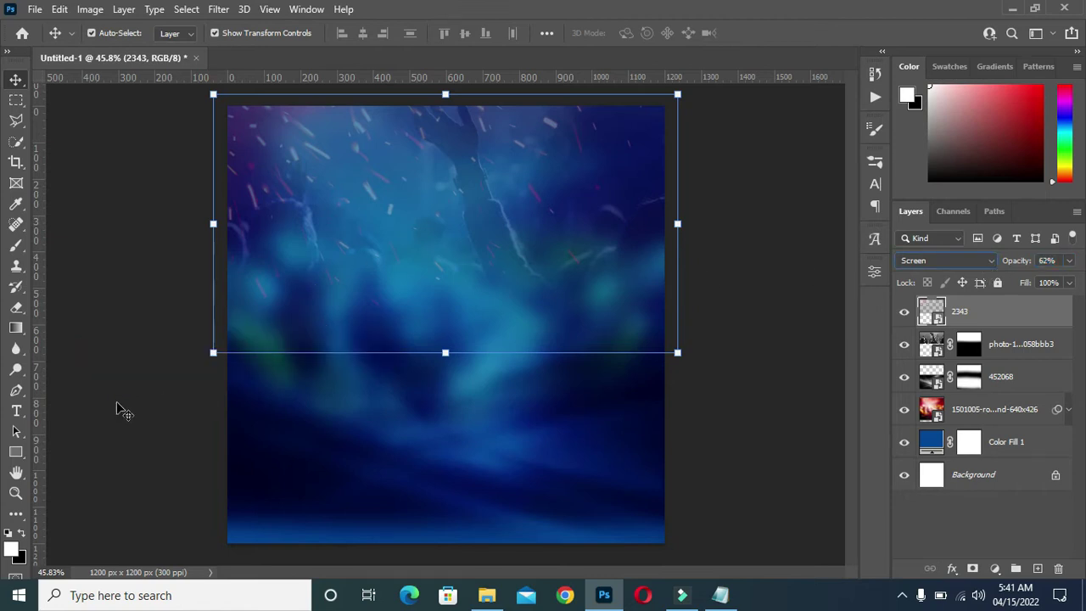
pyautogui.click(118, 407)
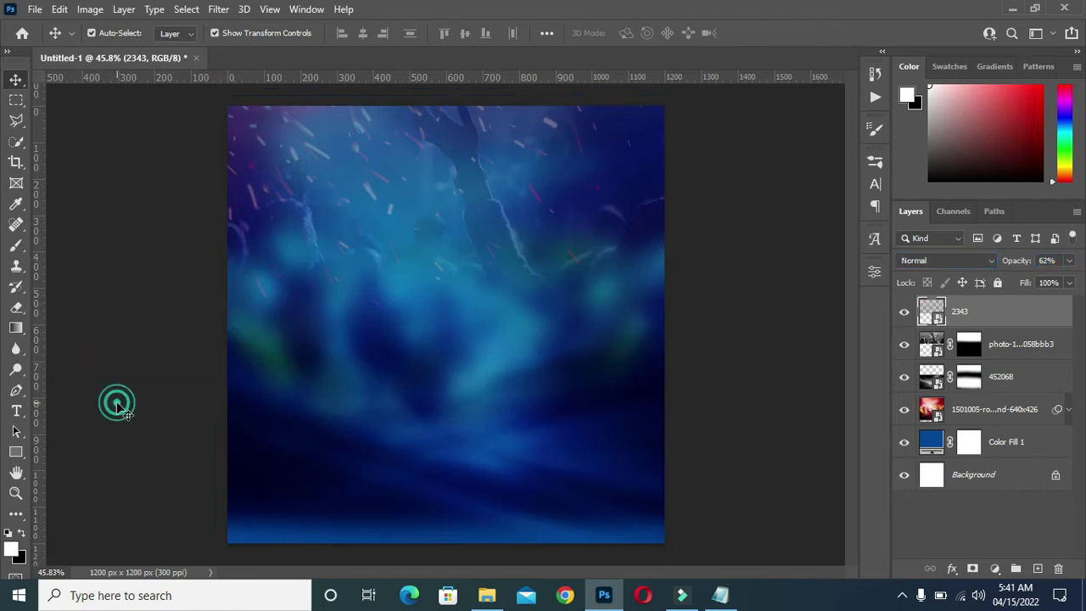
# Reselect the sparkle layer, open a free transform, and commit it unchanged
pyautogui.click(459, 290)
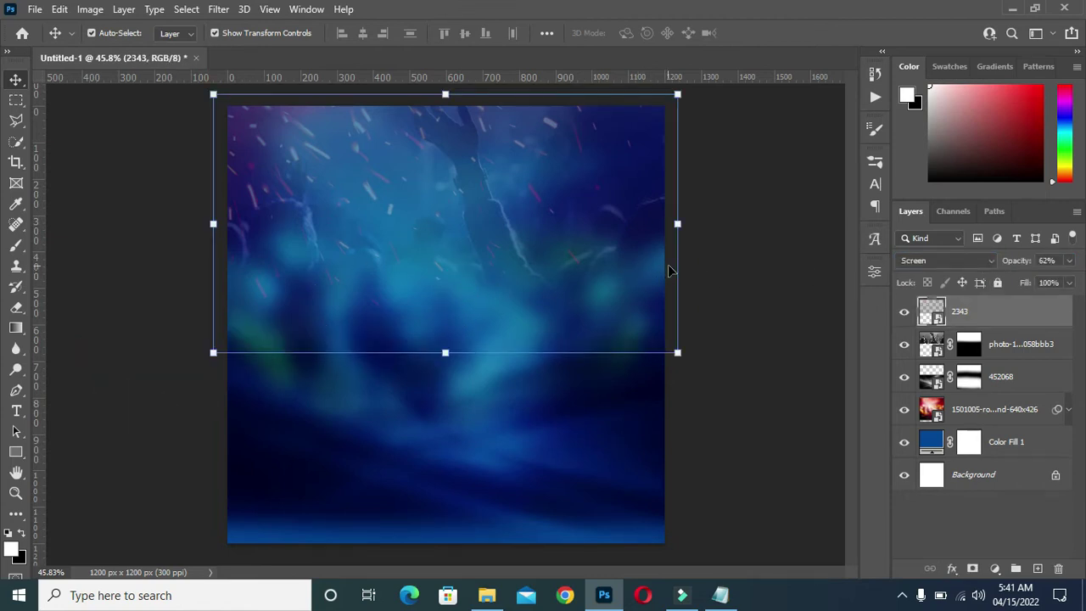
pyautogui.hotkey('ctrl', 't')
pyautogui.scroll(3, 458, 292)
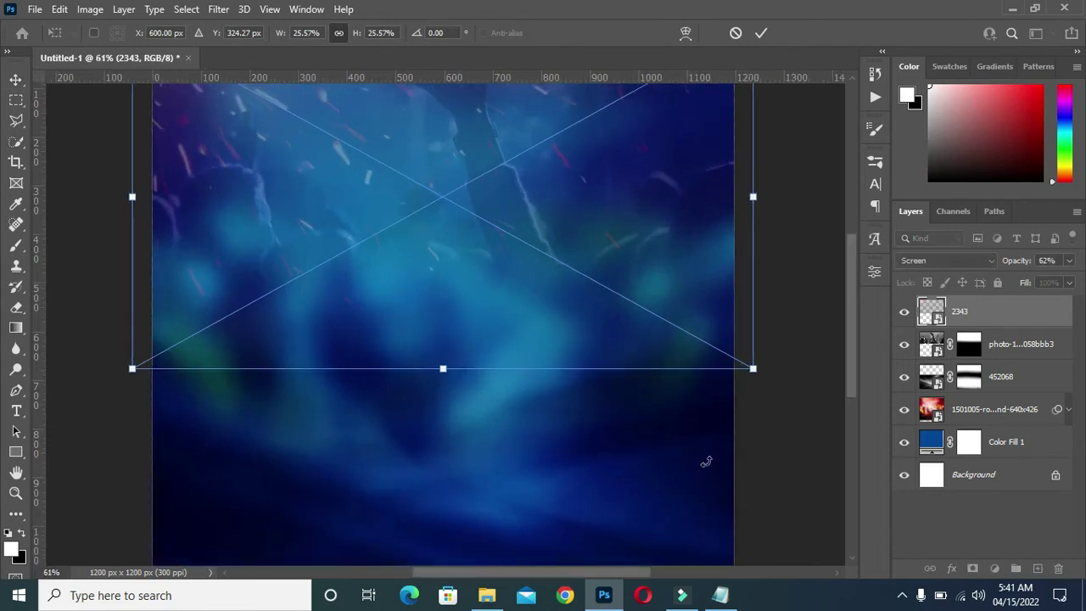
pyautogui.click(761, 33)
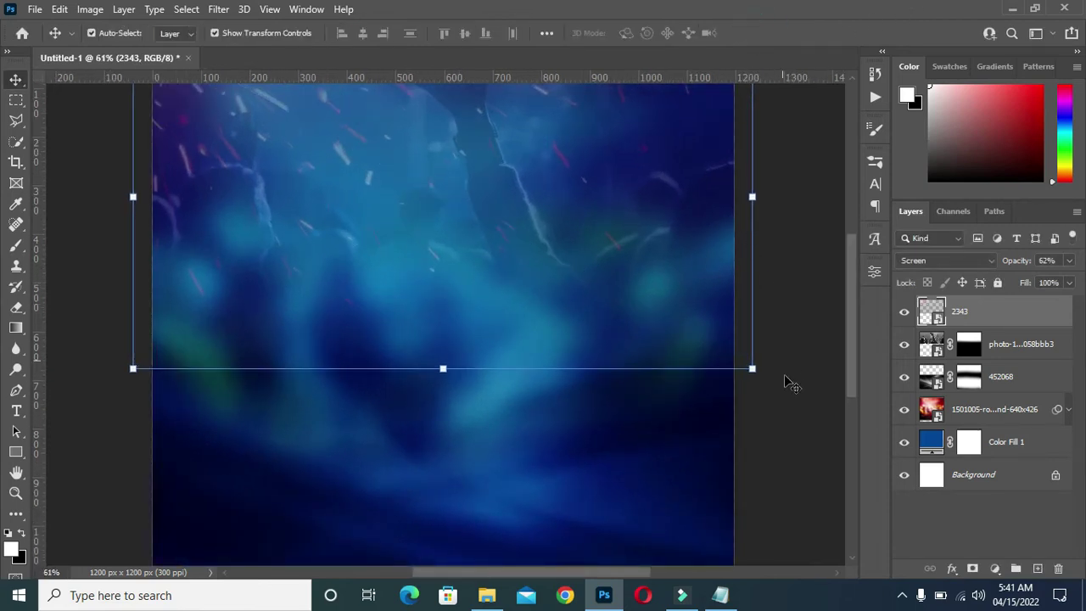
pyautogui.click(789, 469)
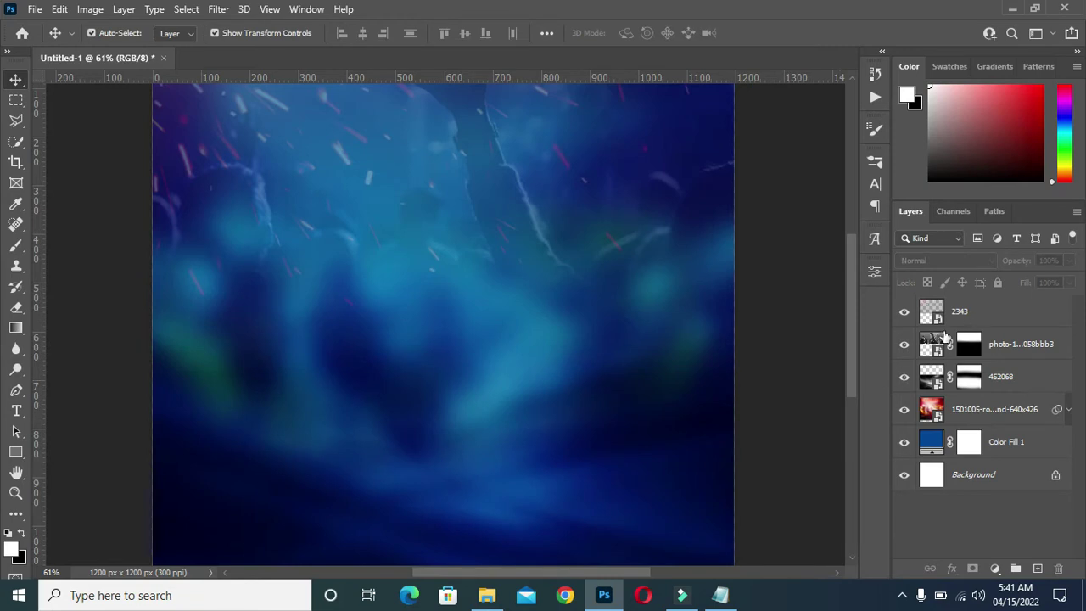
# Select all layers from 2343 down to Color Fill 1
pyautogui.scroll(-2, 378, 396)
pyautogui.scroll(-1, 378, 396)
pyautogui.scroll(2, 378, 397)
pyautogui.scroll(-1, 378, 396)
pyautogui.scroll(-1, 383, 400)
pyautogui.scroll(1, 395, 388)
pyautogui.scroll(1, 396, 388)
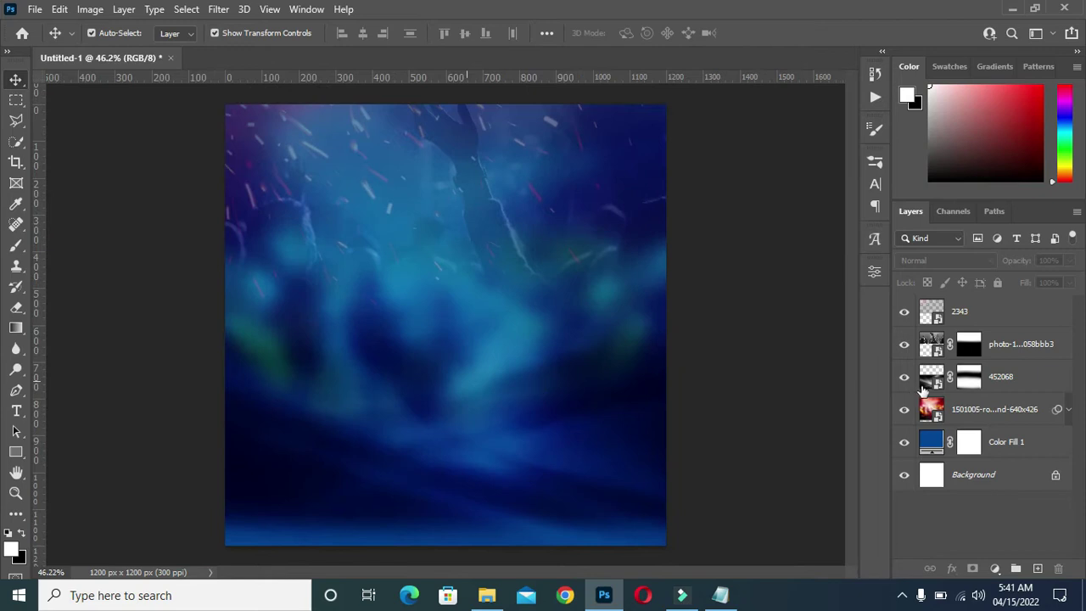
pyautogui.click(1002, 314)
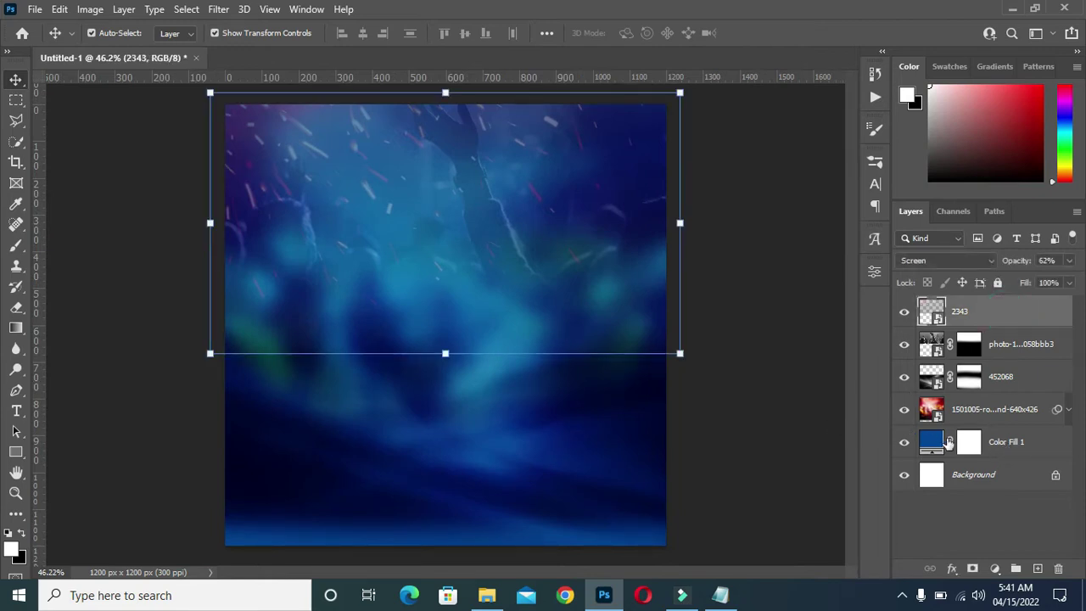
pyautogui.keyDown('shift'); pyautogui.click(1006, 440); pyautogui.keyUp('shift')
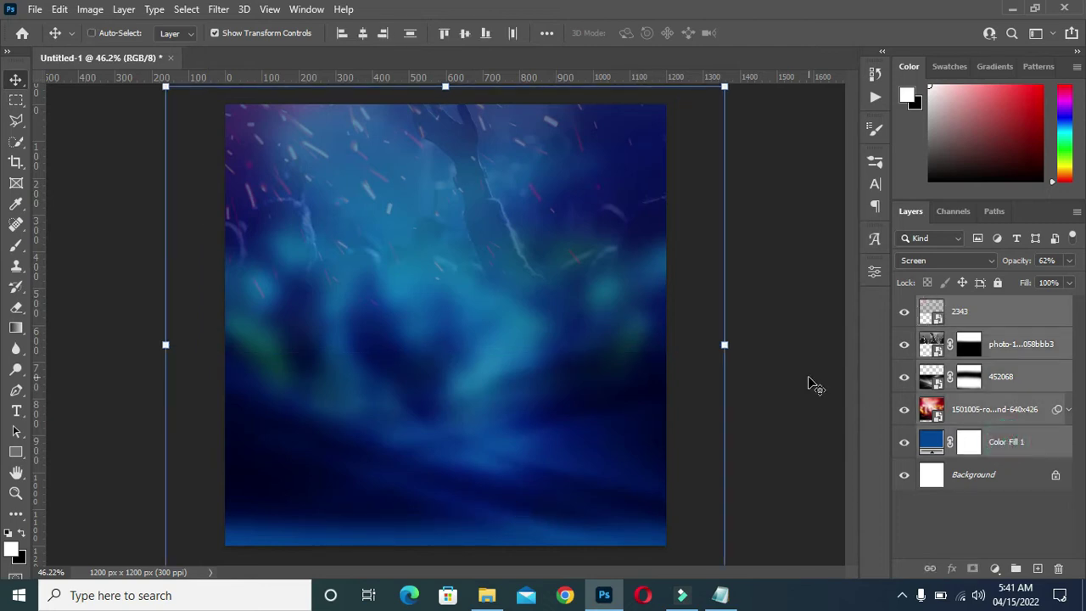
# Group the background layers into Group 1, stamp a merged Layer 1 above, and open Camera Raw Filter
pyautogui.hotkey('ctrl', 'g')
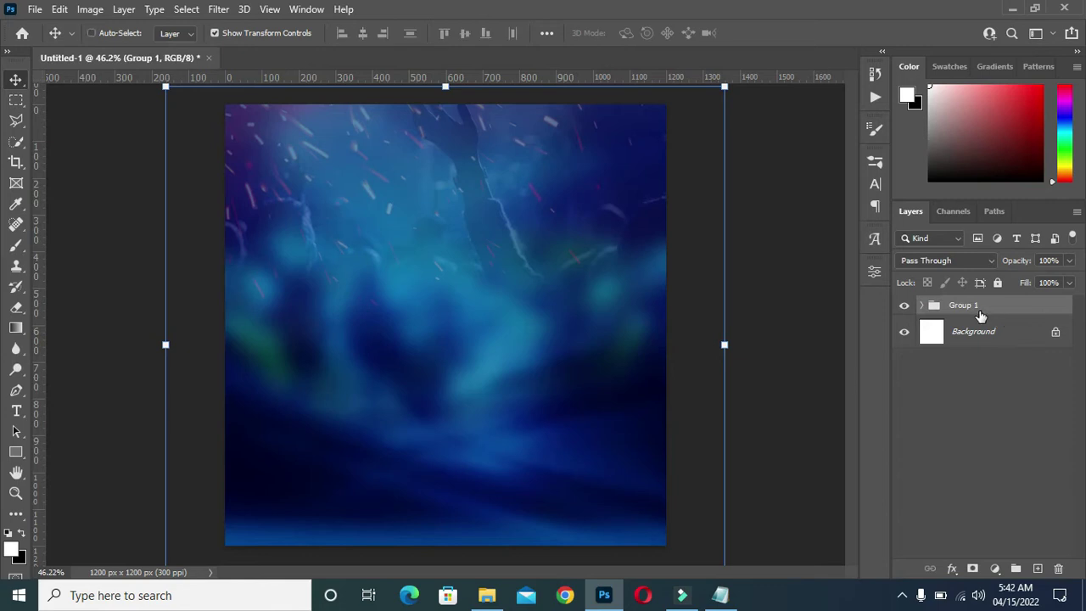
pyautogui.hotkey('ctrl', 'shift', 'alt', 'e')
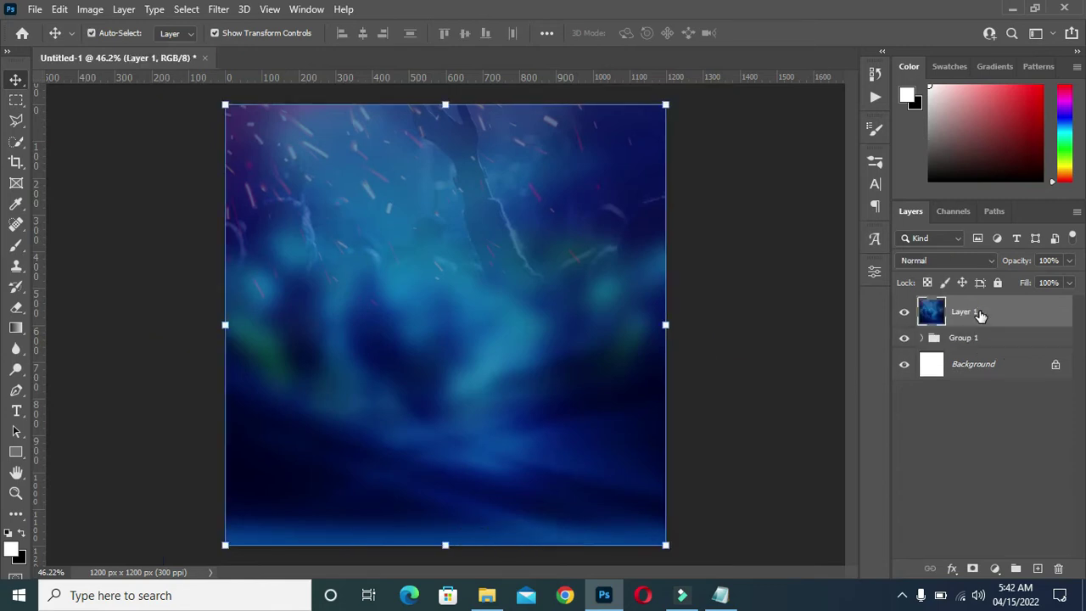
pyautogui.click(221, 10)
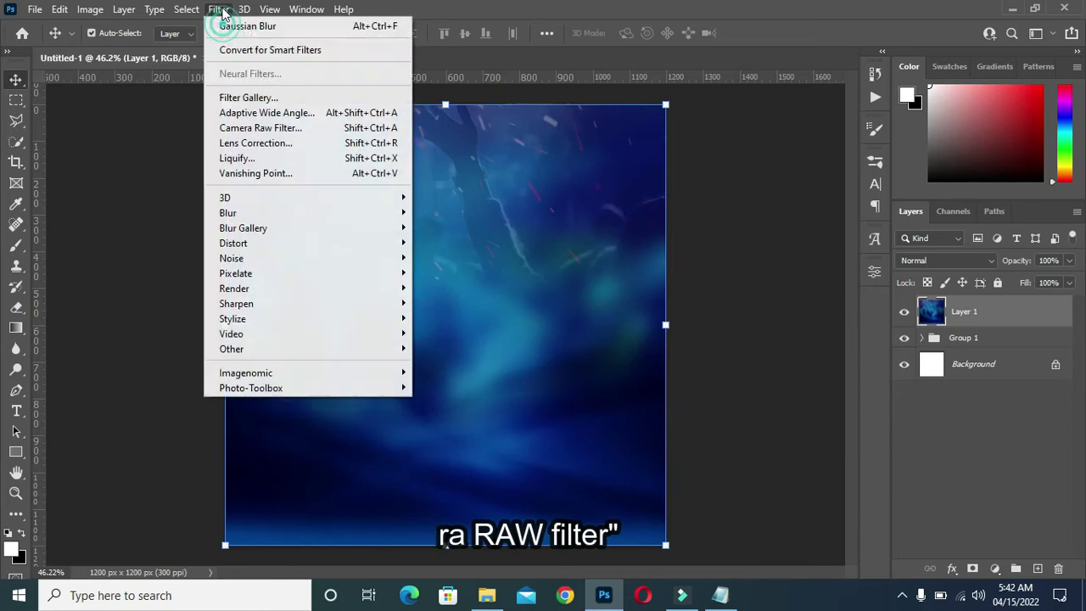
pyautogui.click(246, 128)
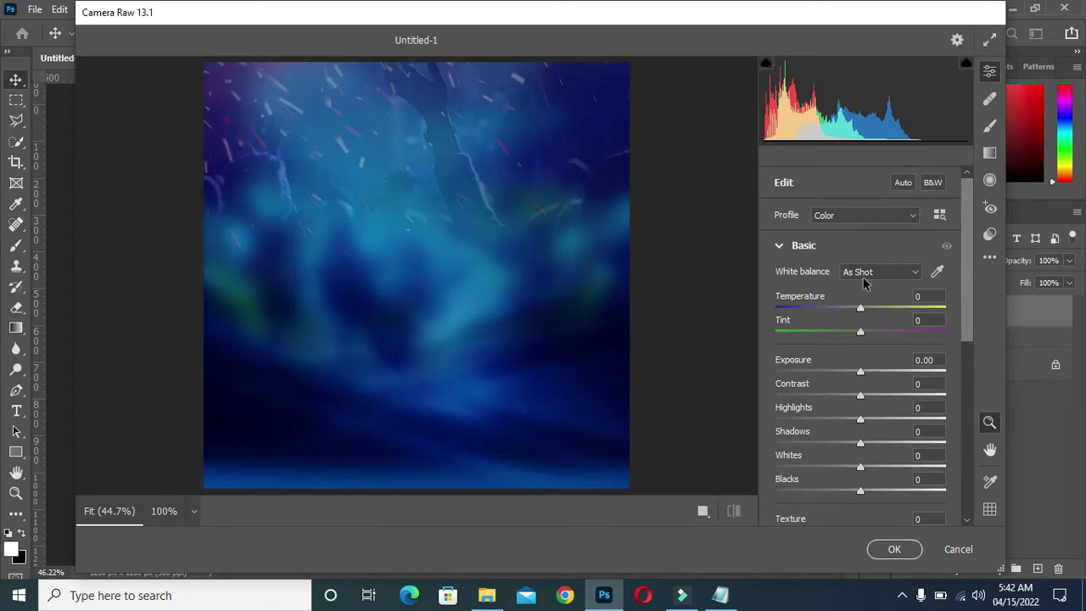
# In Camera Raw, set temperature -19, tint +20, contrast +27, shadows -21, clarity +21, dehaze +18
pyautogui.moveTo(859, 308)
pyautogui.mouseDown()
pyautogui.moveTo(836, 311)
pyautogui.moveTo(844, 321)
pyautogui.mouseUp()
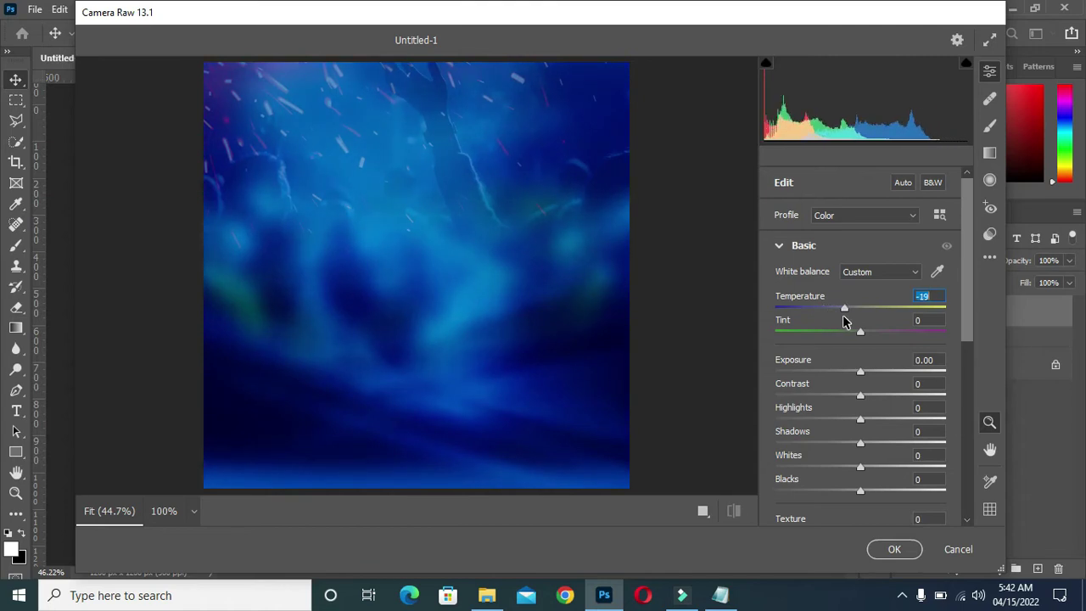
pyautogui.click(860, 332)
pyautogui.moveTo(860, 333)
pyautogui.mouseDown()
pyautogui.moveTo(840, 332)
pyautogui.moveTo(877, 340)
pyautogui.mouseUp()
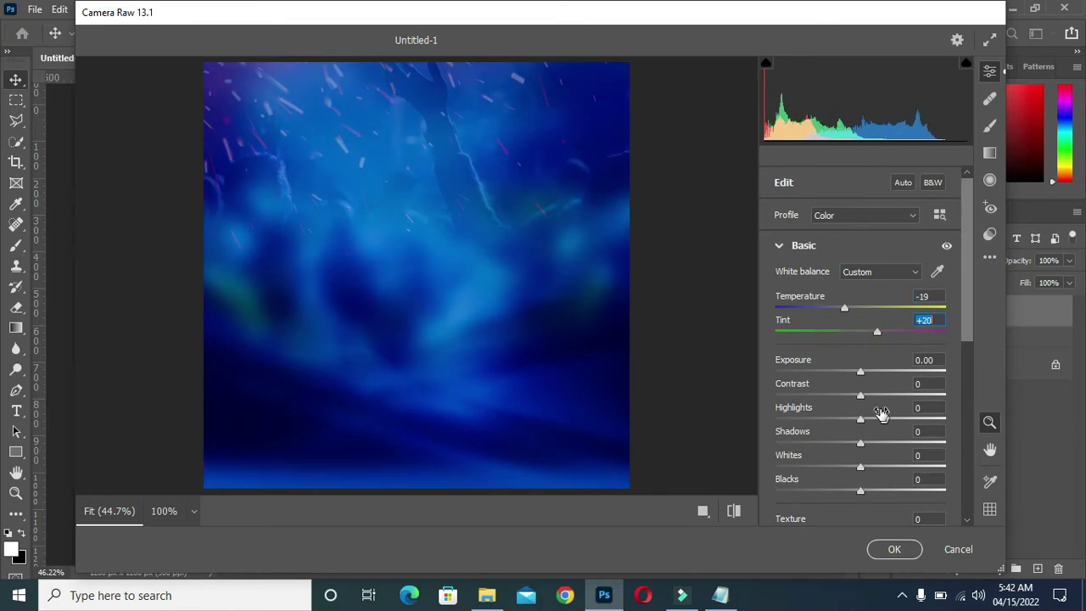
pyautogui.scroll(-1, 882, 415)
pyautogui.moveTo(860, 361); pyautogui.dragTo(884, 365)
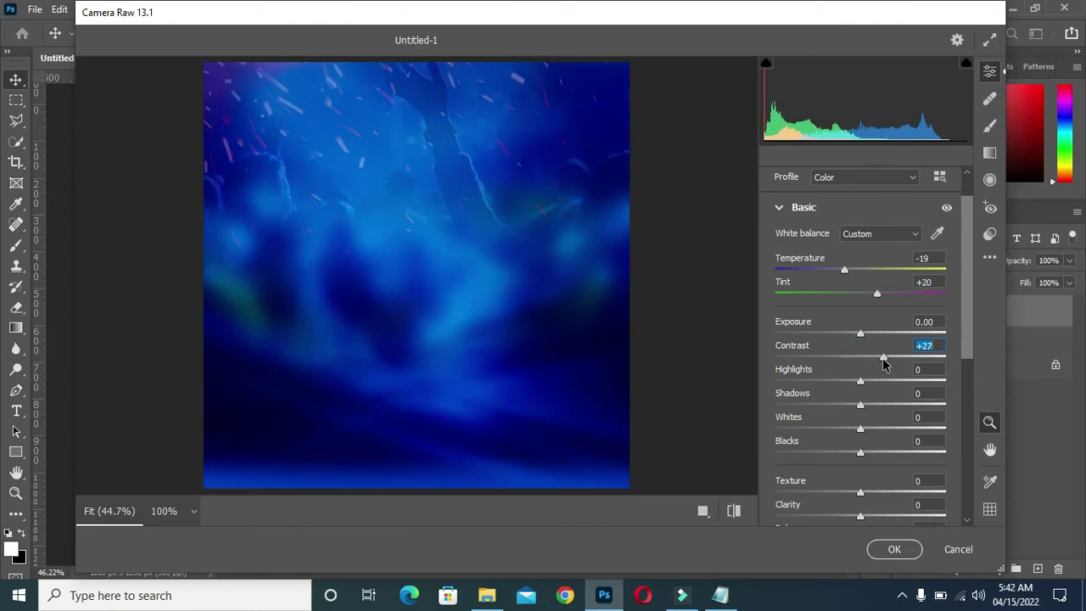
pyautogui.moveTo(860, 410); pyautogui.dragTo(844, 410)
pyautogui.scroll(-2, 853, 415)
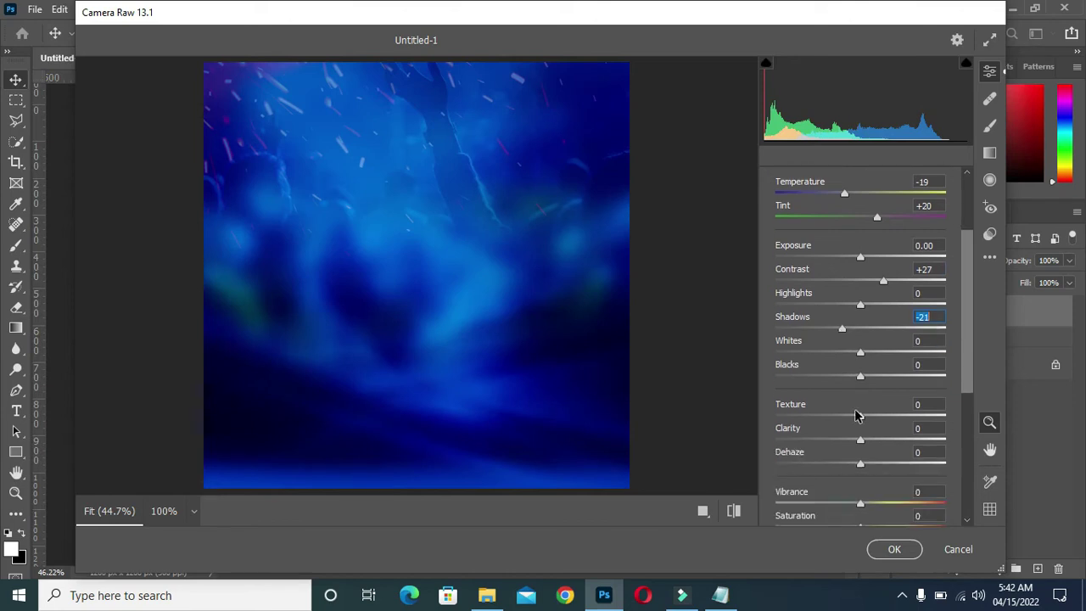
pyautogui.scroll(-1, 855, 415)
pyautogui.scroll(-1, 858, 404)
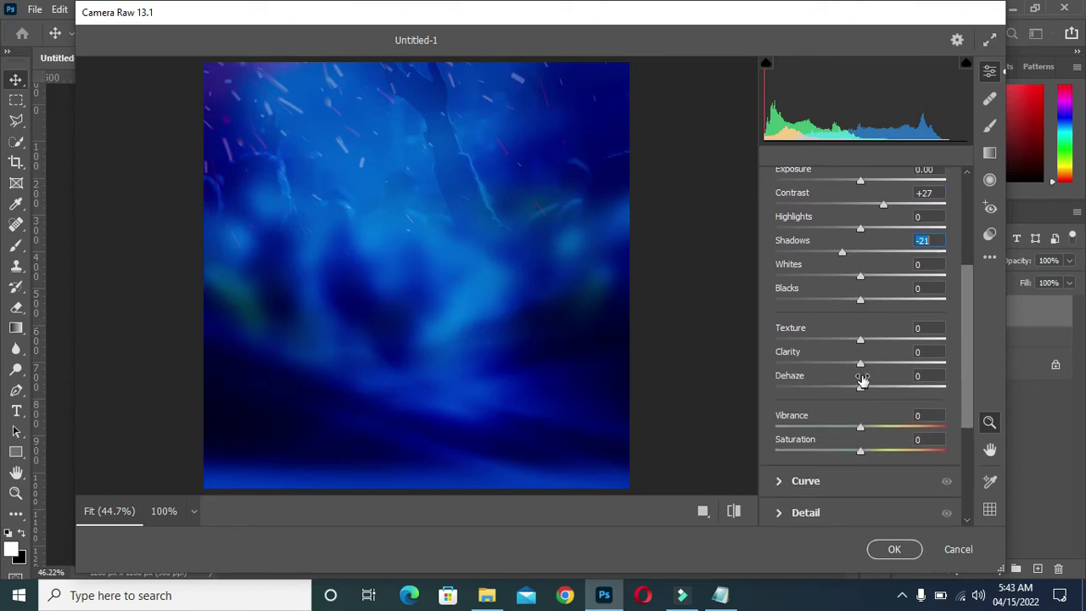
pyautogui.moveTo(860, 365); pyautogui.dragTo(883, 369)
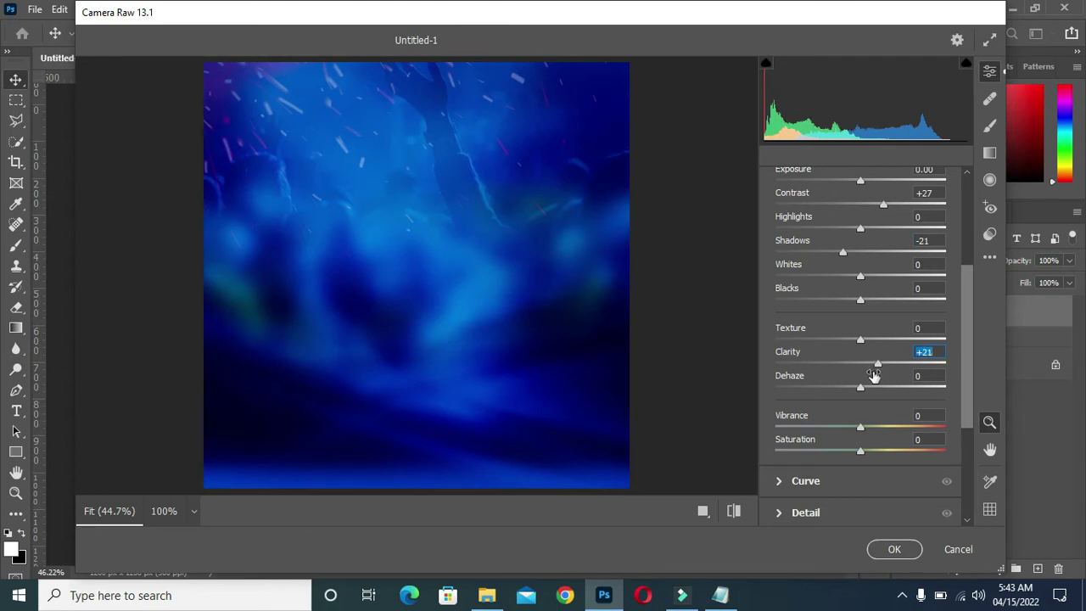
pyautogui.moveTo(860, 389); pyautogui.dragTo(877, 395)
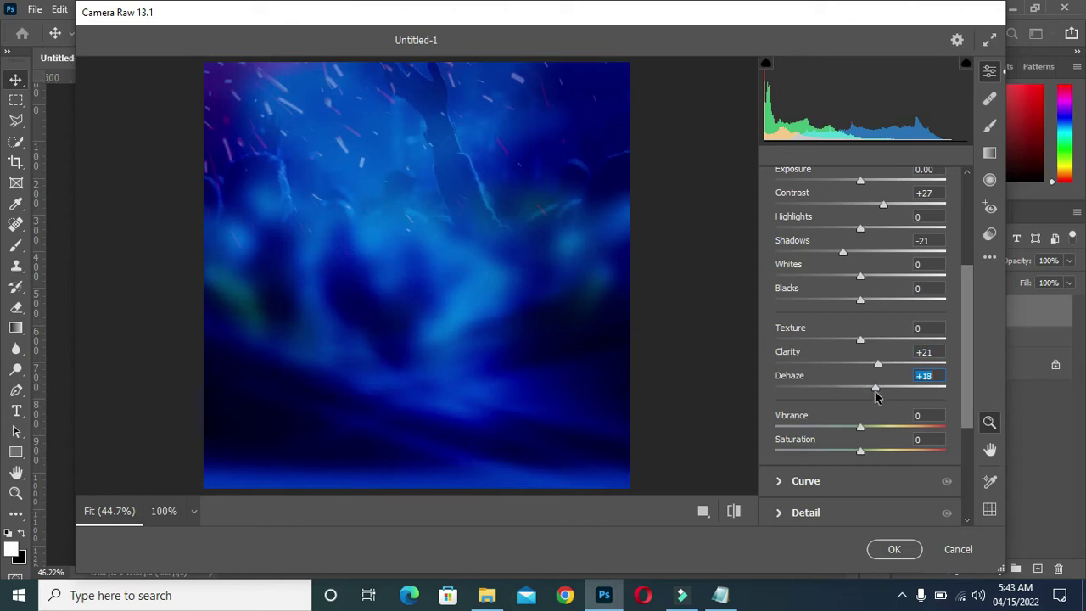
# Raise Vibrance to +12 and drop Saturation to -70 for a muted blue tone
pyautogui.scroll(-1, 876, 417)
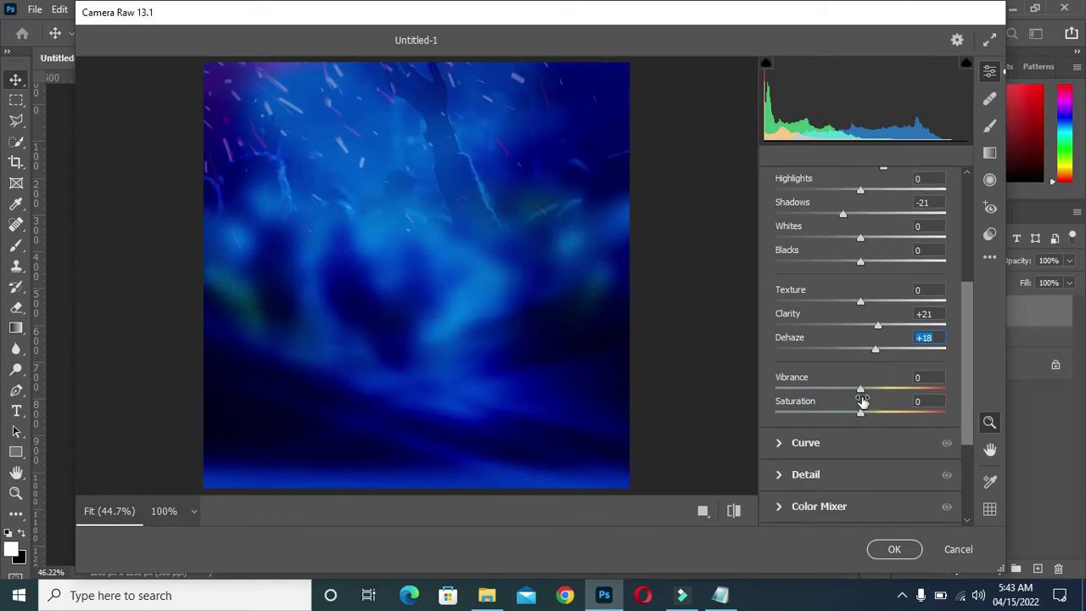
pyautogui.moveTo(861, 390); pyautogui.dragTo(872, 391)
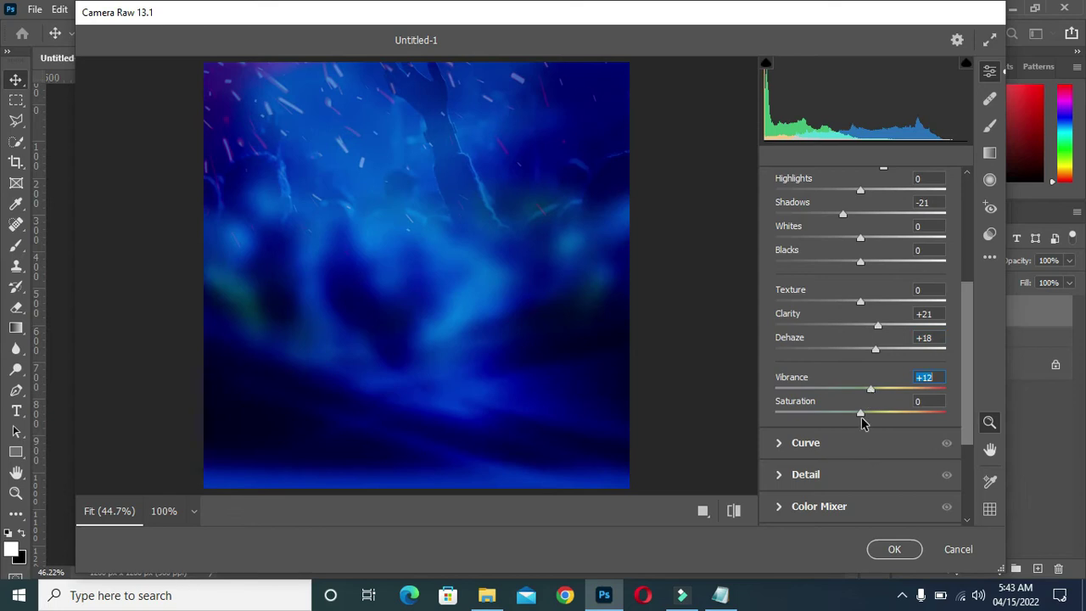
pyautogui.click(796, 416)
pyautogui.moveTo(795, 416)
pyautogui.mouseDown()
pyautogui.moveTo(839, 425)
pyautogui.moveTo(778, 424)
pyautogui.moveTo(850, 426)
pyautogui.moveTo(800, 422)
pyautogui.mouseUp()
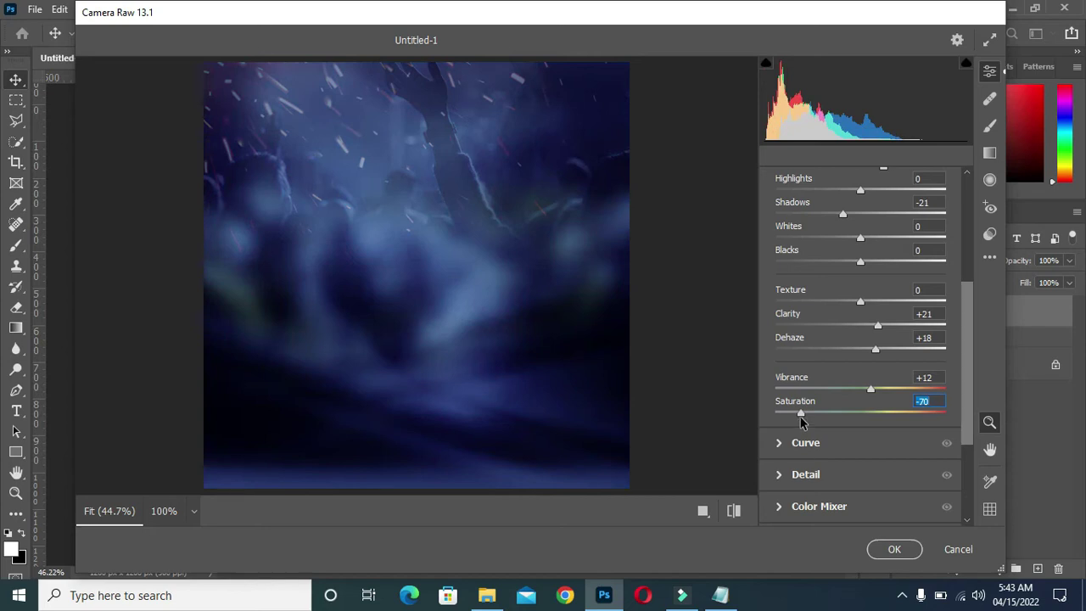
pyautogui.scroll(-1, 450, 233)
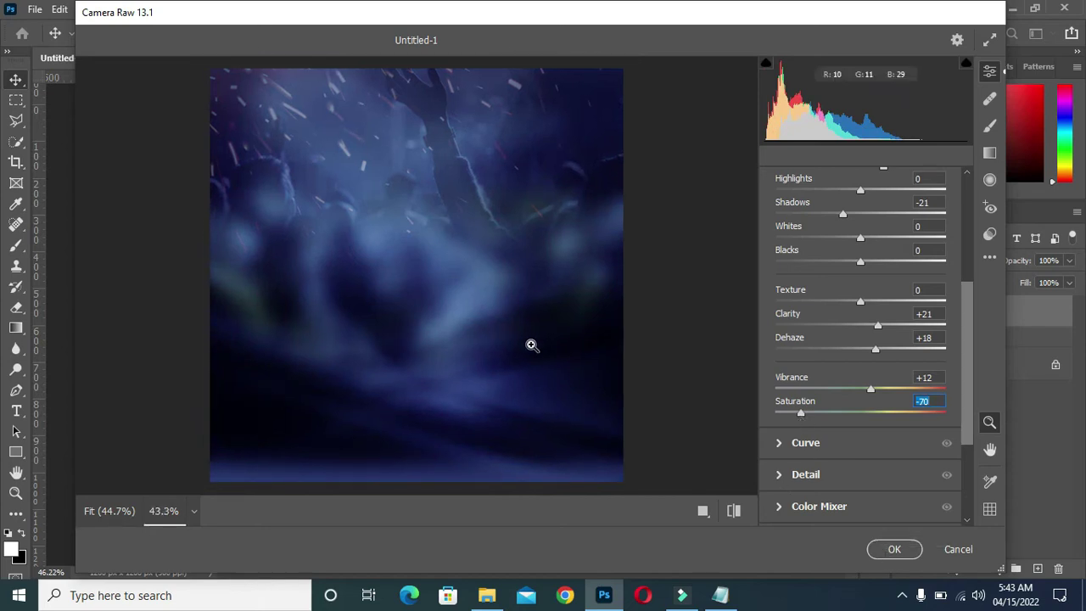
pyautogui.scroll(1, 444, 320)
pyautogui.scroll(-1, 444, 320)
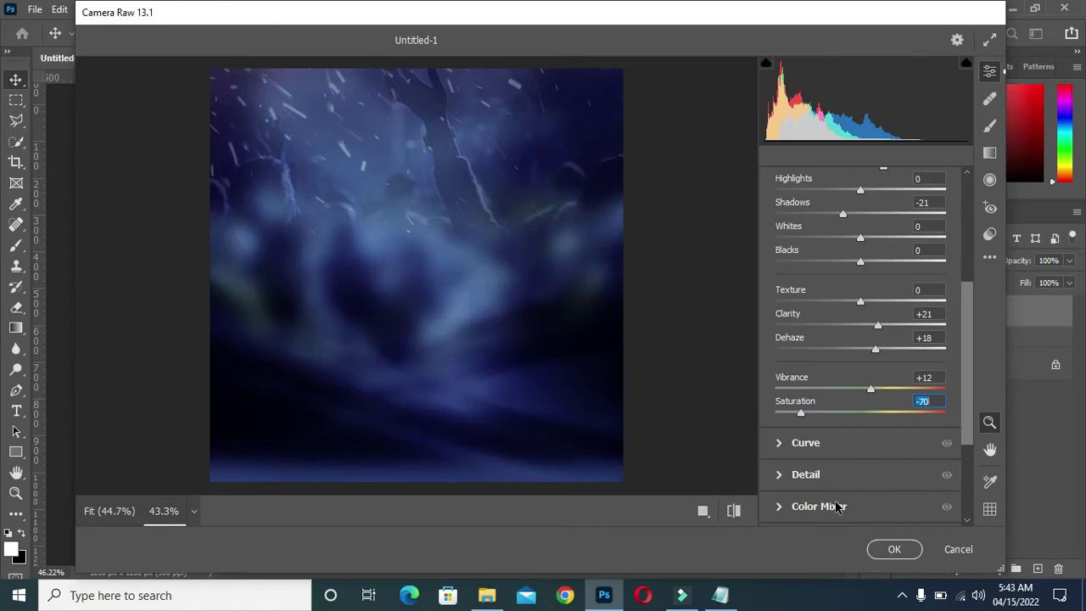
# Apply the Camera Raw edits to Layer 1 and bring the flyer notes back up
pyautogui.click(892, 548)
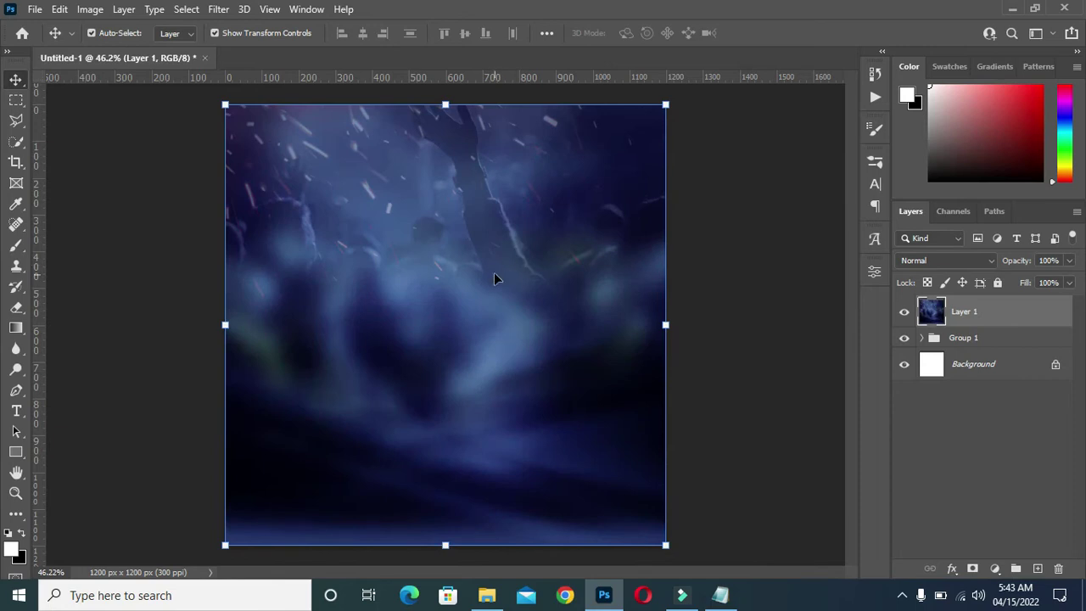
pyautogui.scroll(-1, 407, 226)
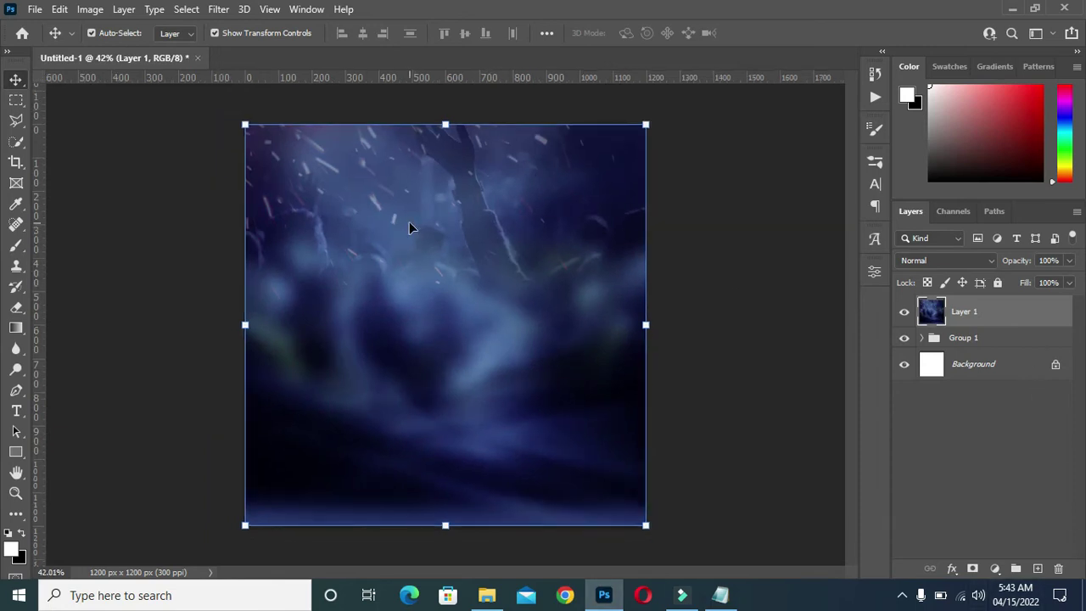
pyautogui.scroll(2, 409, 228)
pyautogui.scroll(-1, 510, 228)
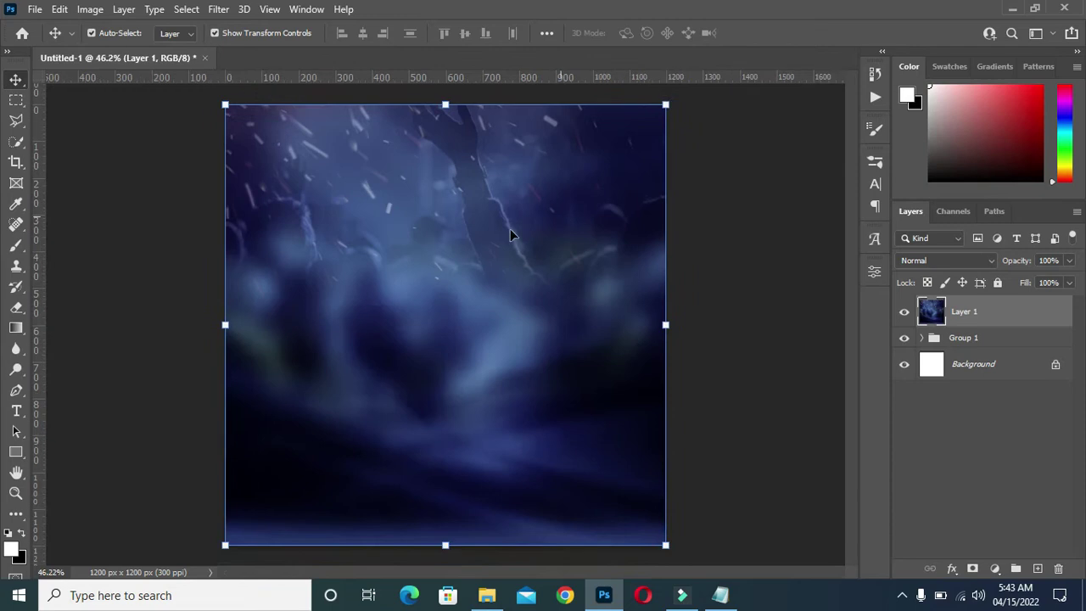
pyautogui.scroll(2, 445, 230)
pyautogui.scroll(-1, 459, 254)
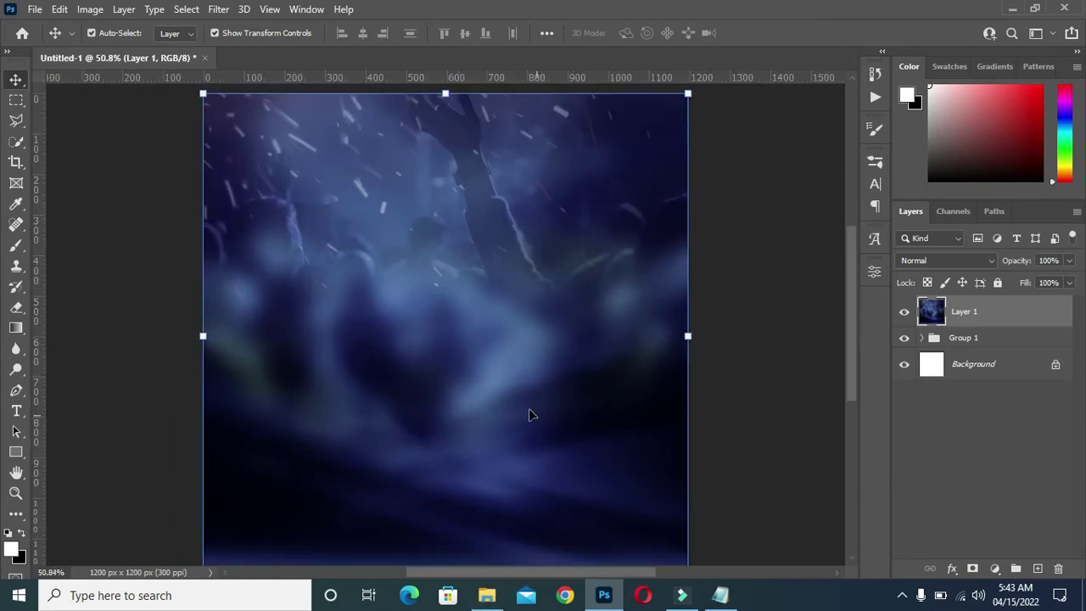
pyautogui.click(720, 595)
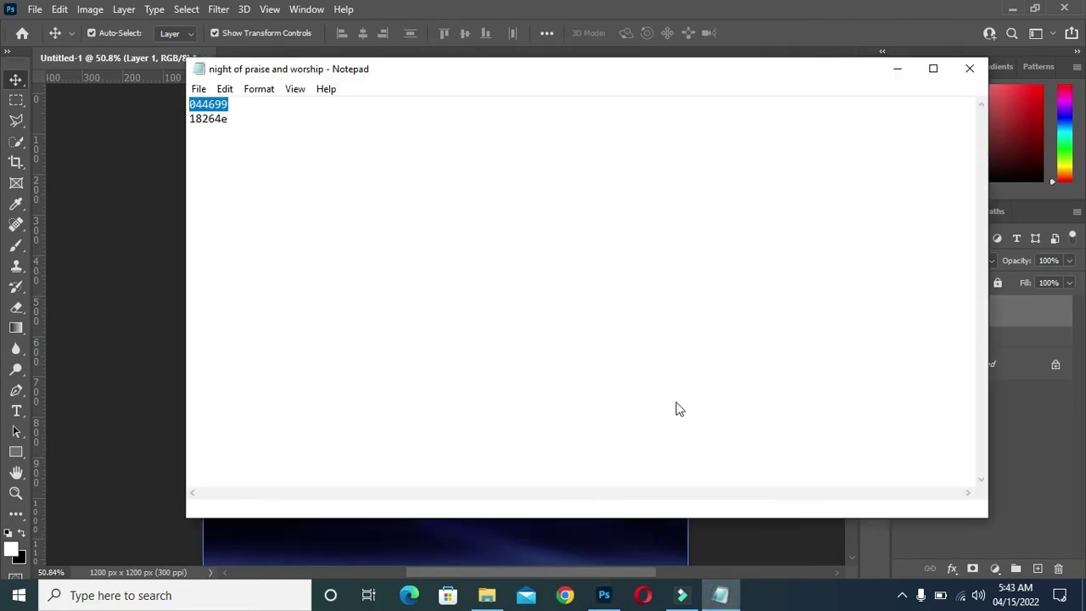
# Add a Solid Color fill layer in navy 18264e, copied from the notes
pyautogui.click(305, 155)
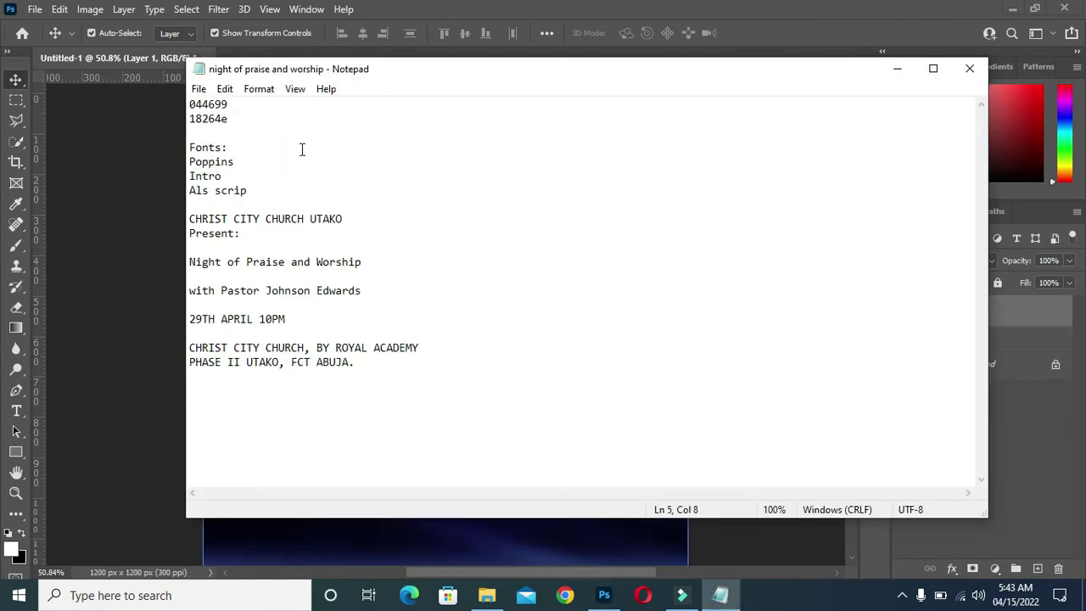
pyautogui.doubleClick(238, 119)
pyautogui.hotkey('ctrl', 'c')
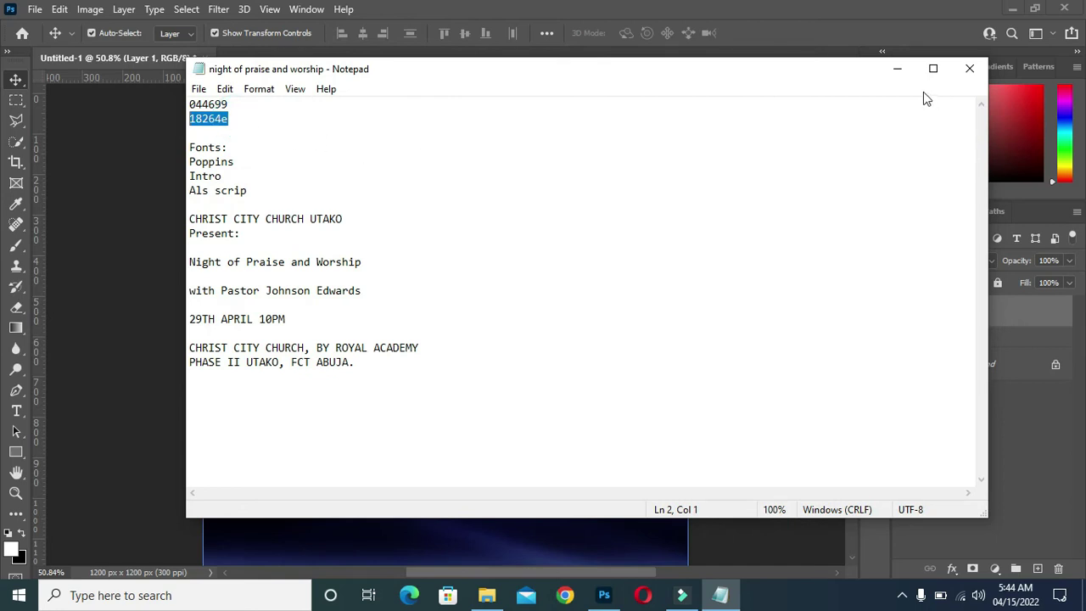
pyautogui.click(897, 69)
pyautogui.click(991, 564)
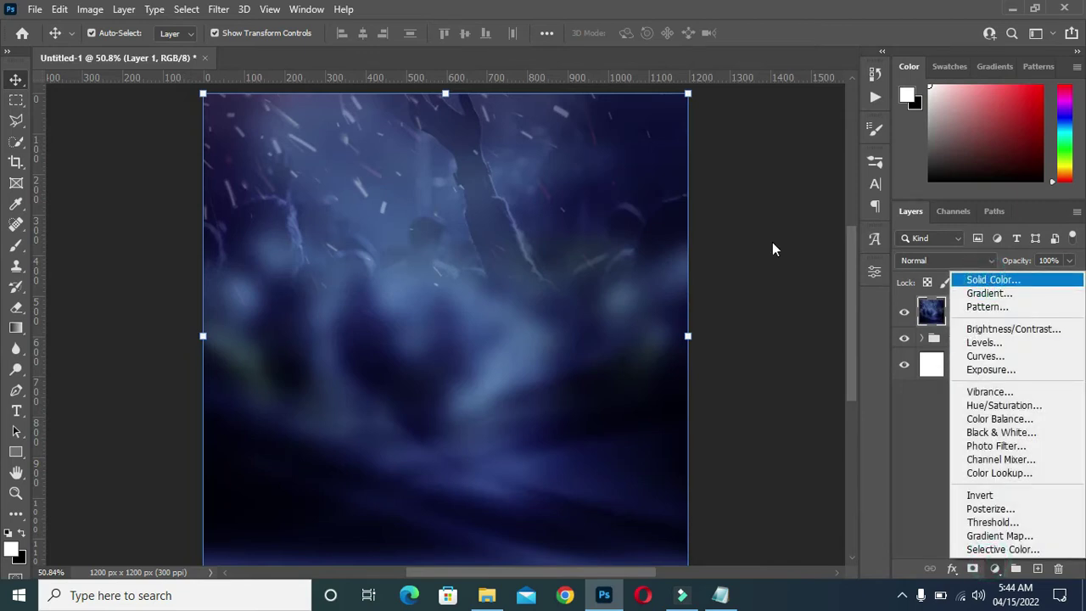
pyautogui.click(962, 279)
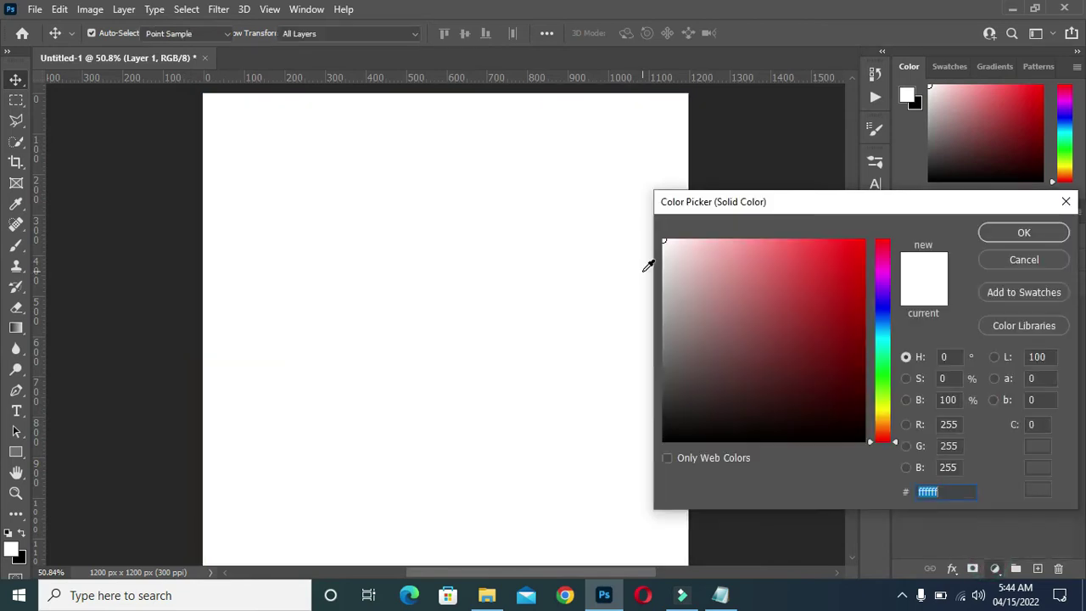
pyautogui.hotkey('ctrl', 'v')
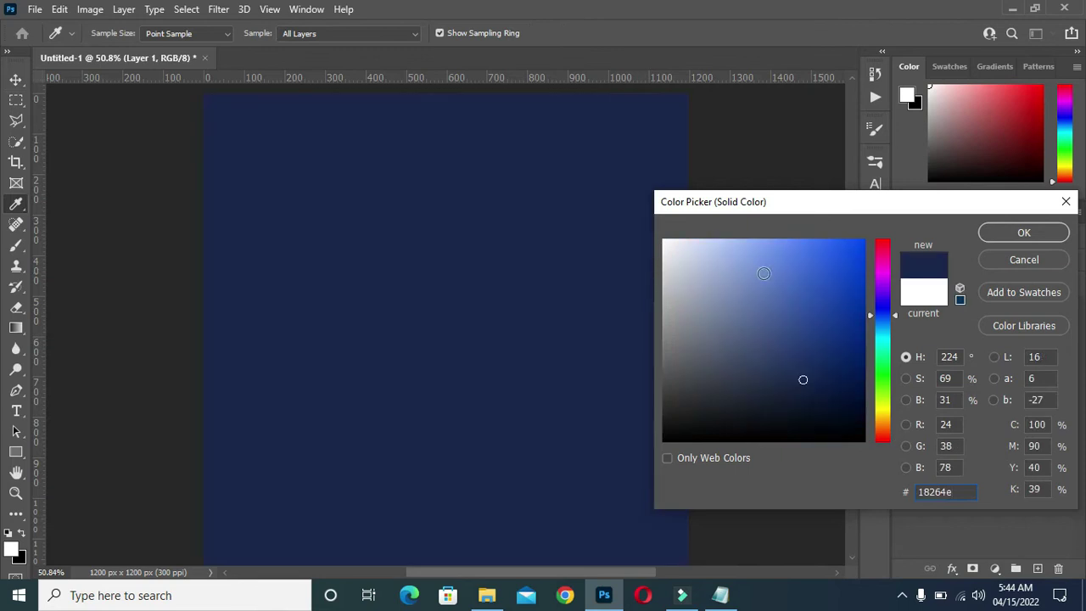
pyautogui.click(1014, 234)
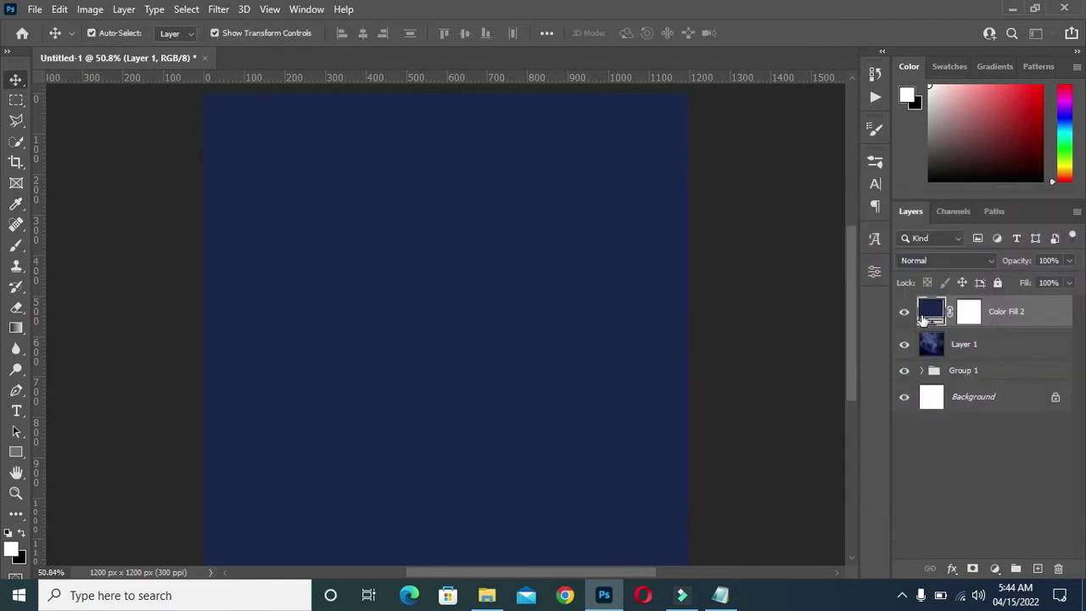
# Set the navy fill layer's blend mode to Color
pyautogui.click(945, 258)
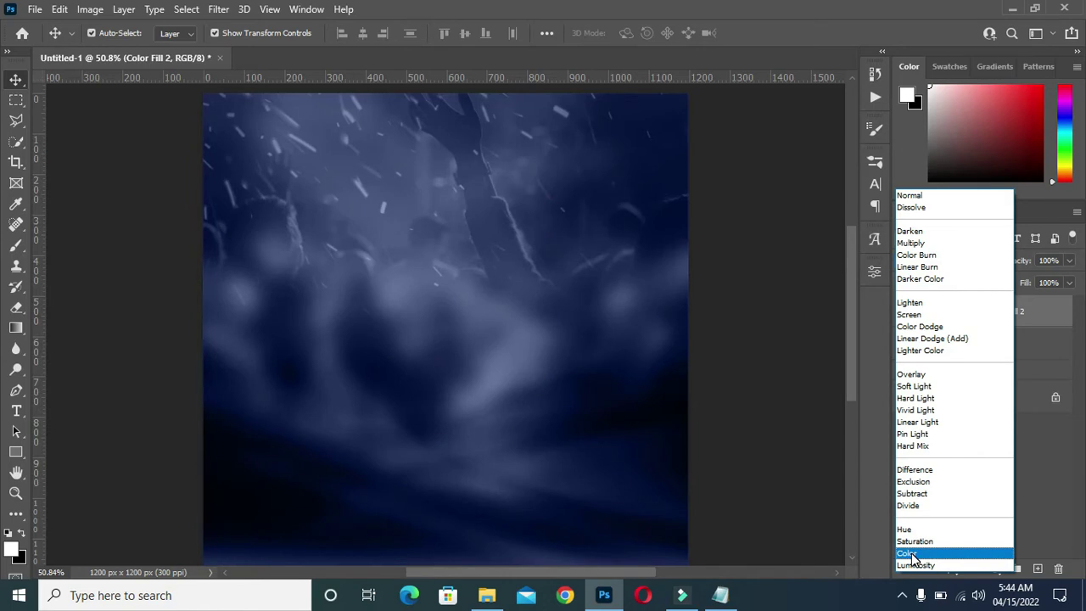
pyautogui.click(909, 554)
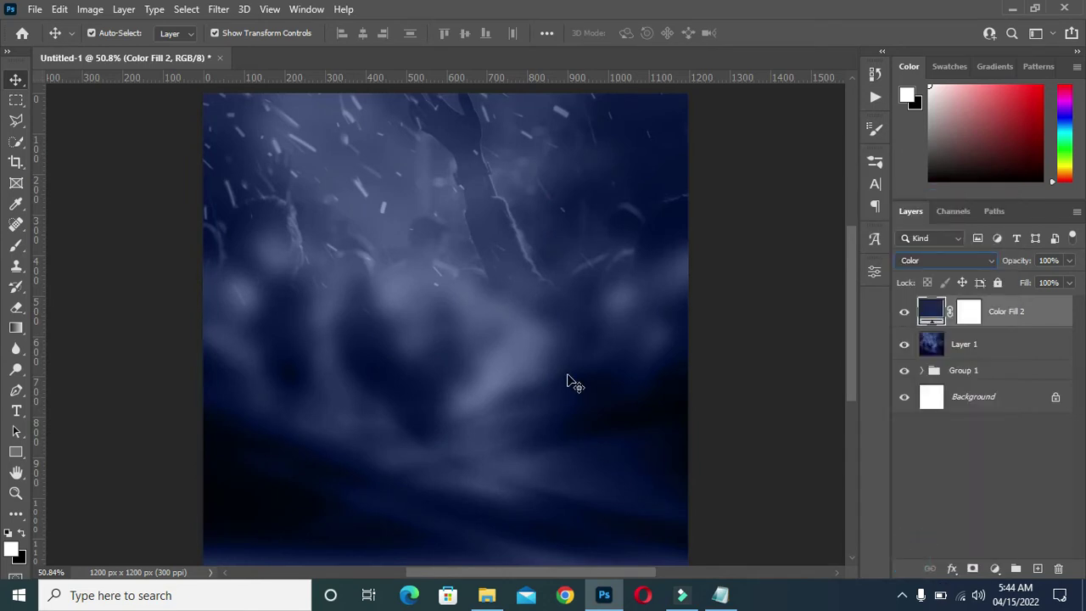
pyautogui.click(728, 352)
pyautogui.scroll(-2, 585, 359)
pyautogui.scroll(1, 465, 348)
pyautogui.scroll(-1, 465, 348)
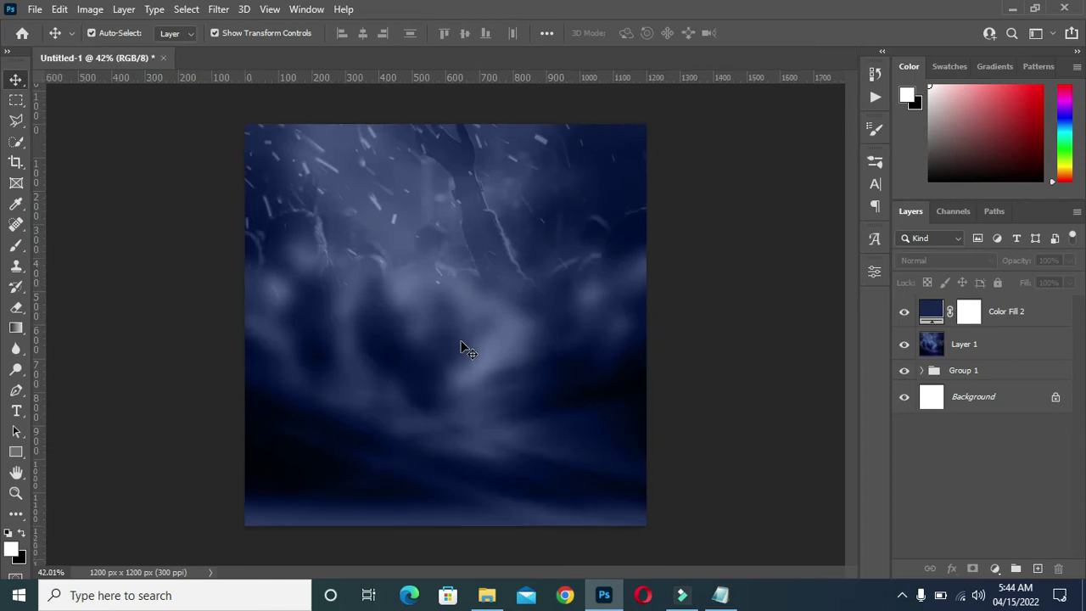
pyautogui.scroll(1, 465, 347)
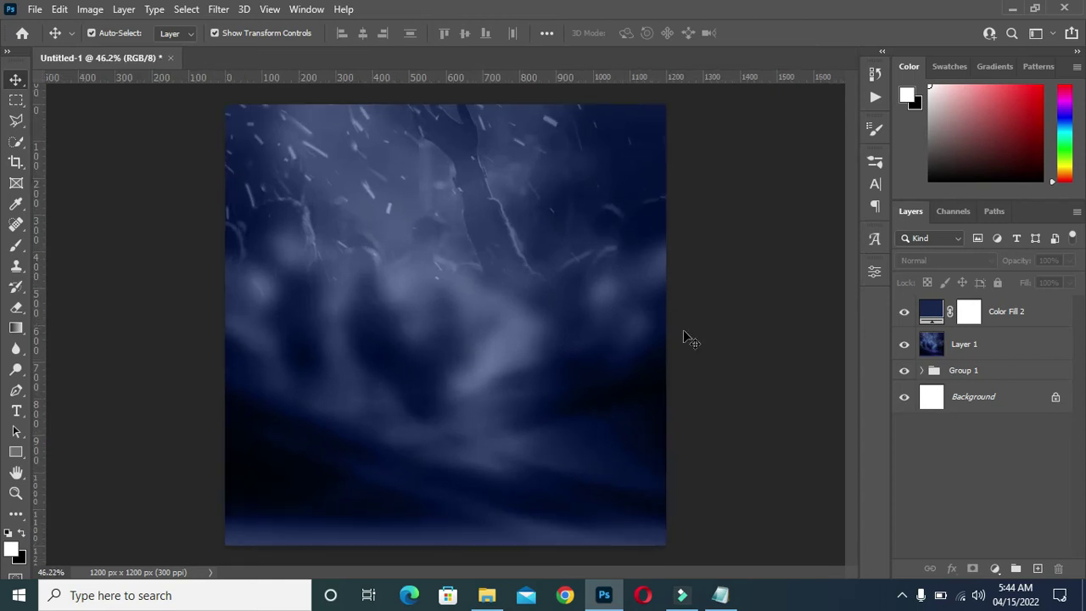
# Toggle the navy fill on and off to compare, then reopen the flyer notes
pyautogui.click(904, 313)
pyautogui.click(904, 313)
pyautogui.click(905, 314)
pyautogui.click(904, 313)
pyautogui.scroll(1, 440, 243)
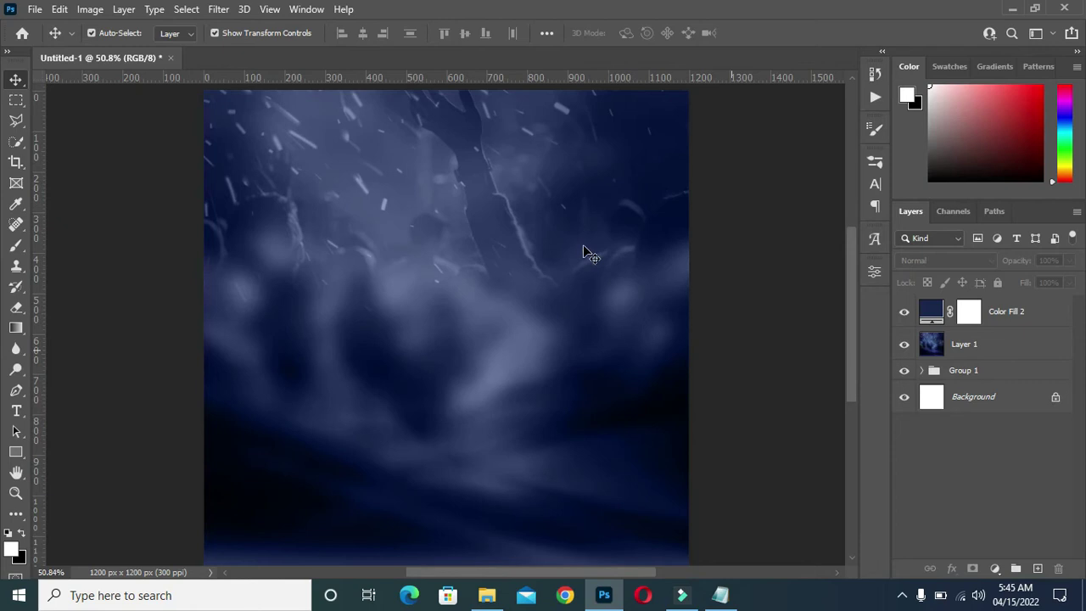
pyautogui.scroll(-1, 543, 243)
pyautogui.scroll(1, 507, 246)
pyautogui.click(734, 594)
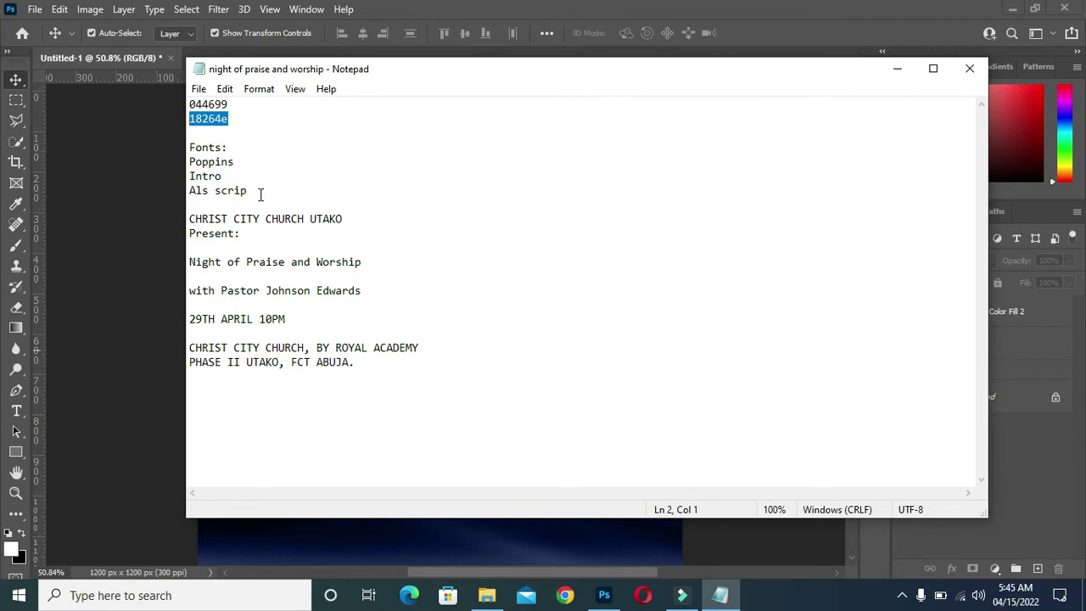
# Paste 'CHRIST CITY CHURCH UTAKO' from the notes as a new text layer near the top
pyautogui.tripleClick(343, 219)
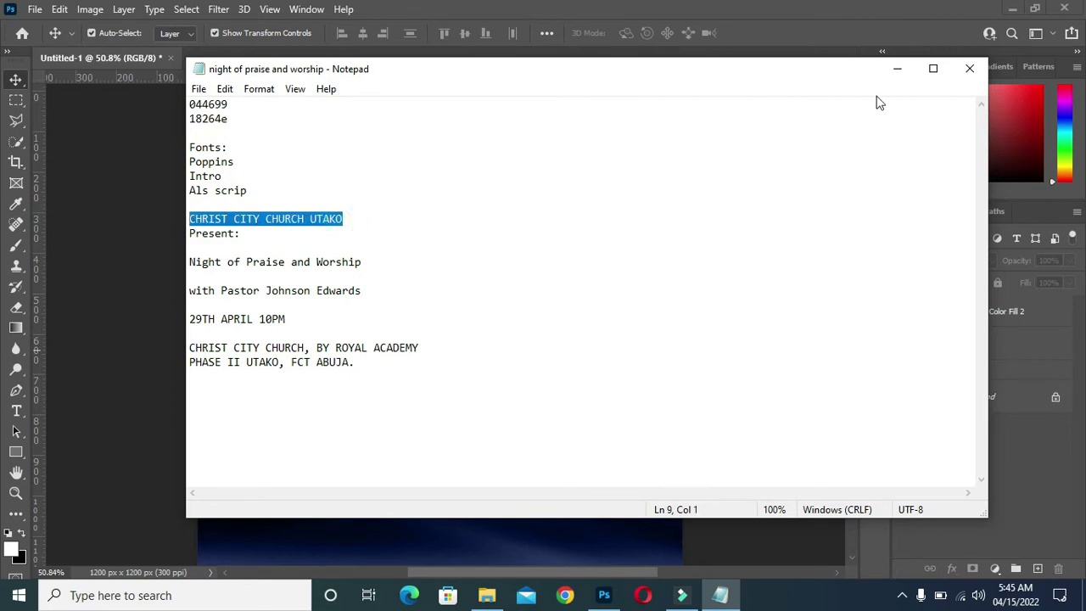
pyautogui.click(898, 69)
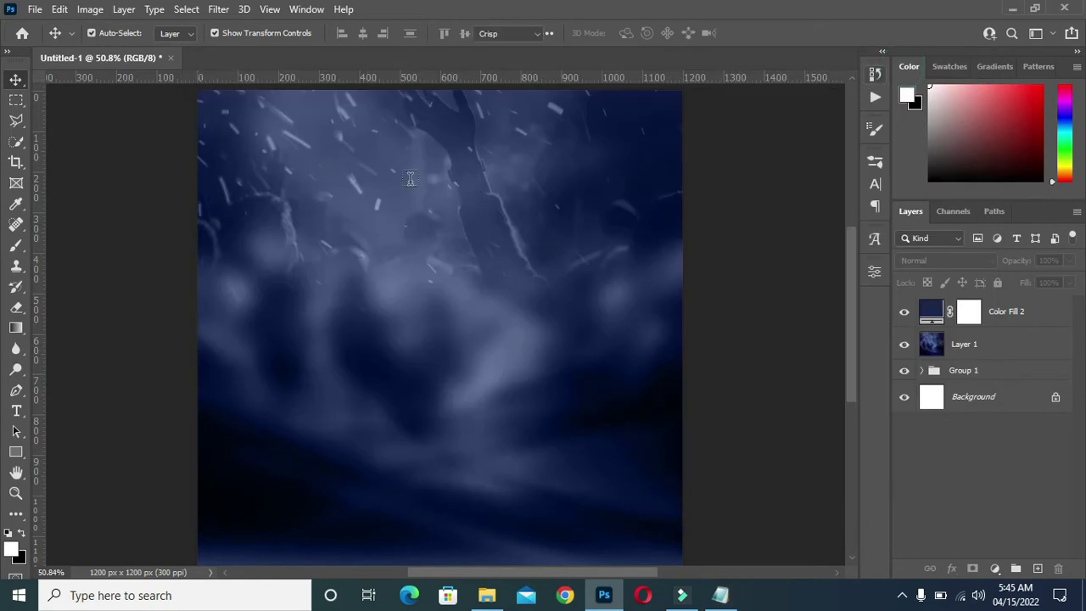
pyautogui.press('t')
pyautogui.scroll(1, 382, 165)
pyautogui.scroll(1, 377, 129)
pyautogui.click(374, 125)
pyautogui.click(374, 125)
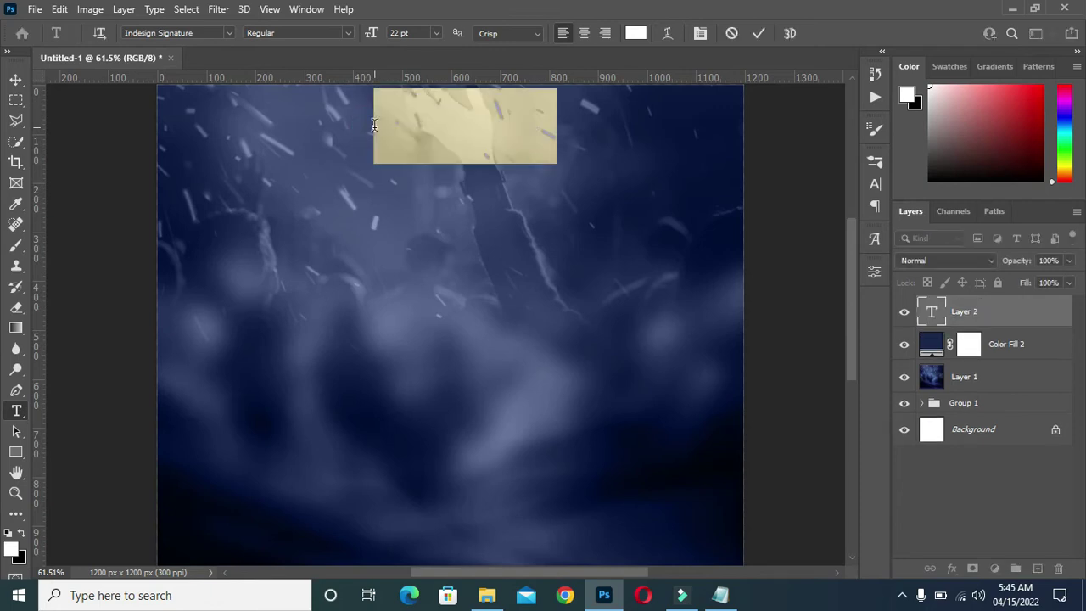
pyautogui.hotkey('ctrl', 'v')
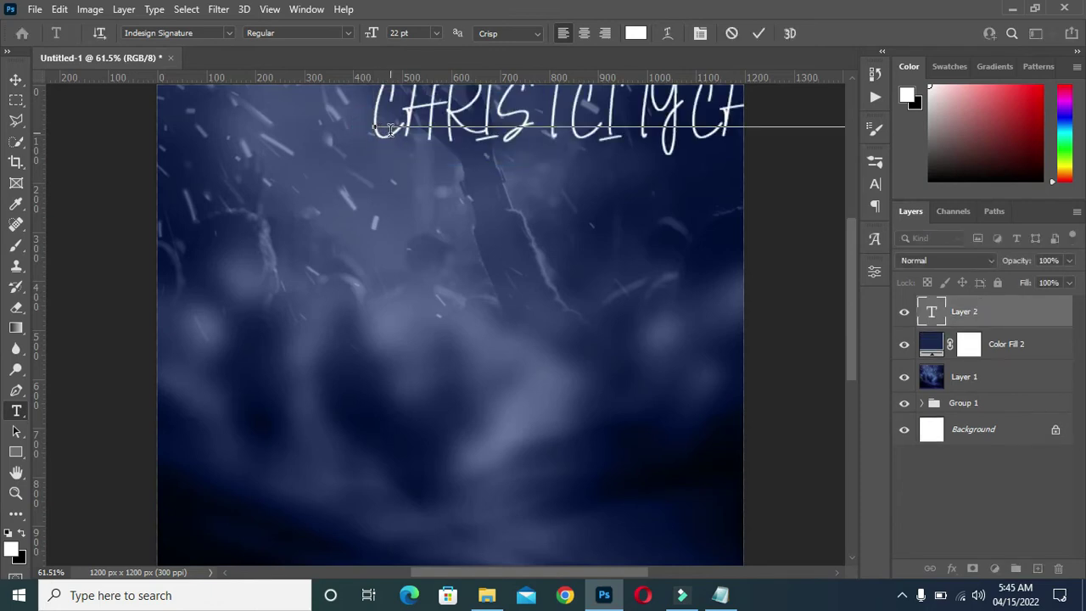
pyautogui.moveTo(503, 110); pyautogui.dragTo(317, 143)
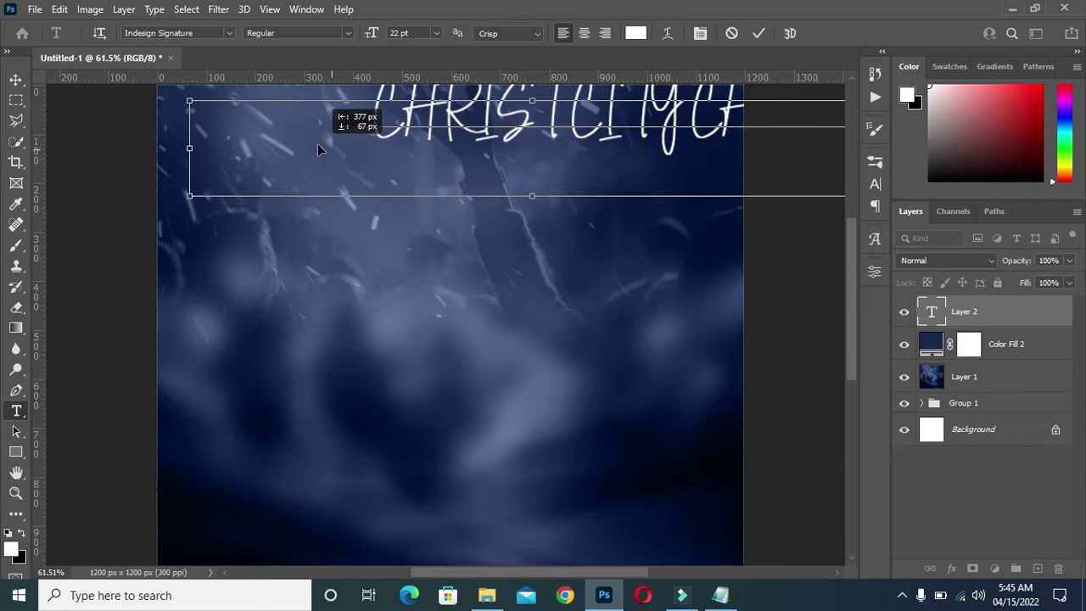
pyautogui.click(759, 33)
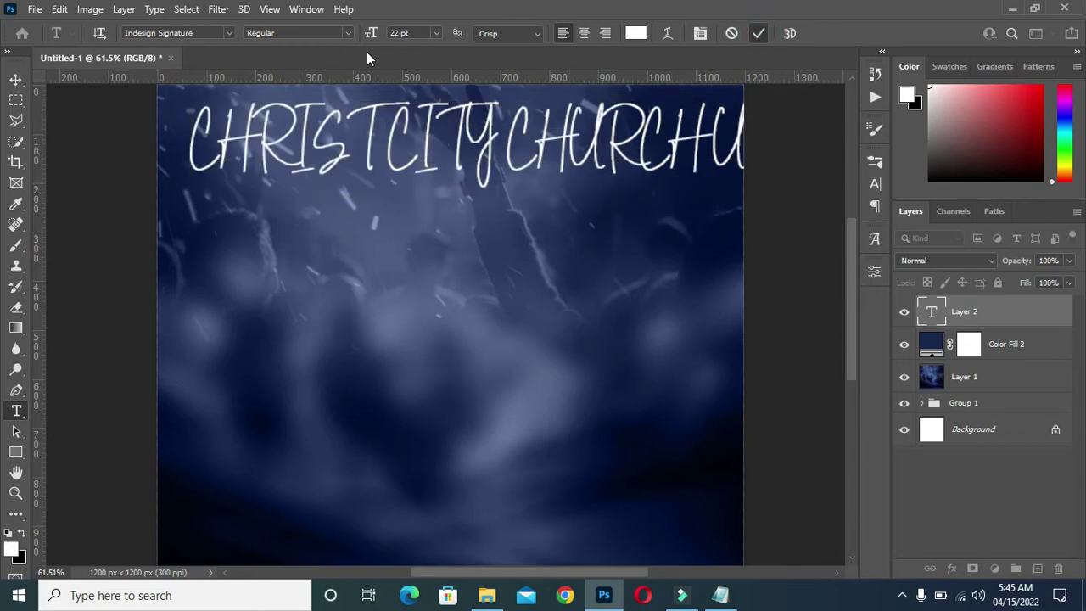
# Set the heading's font to Poppins
pyautogui.click(229, 34)
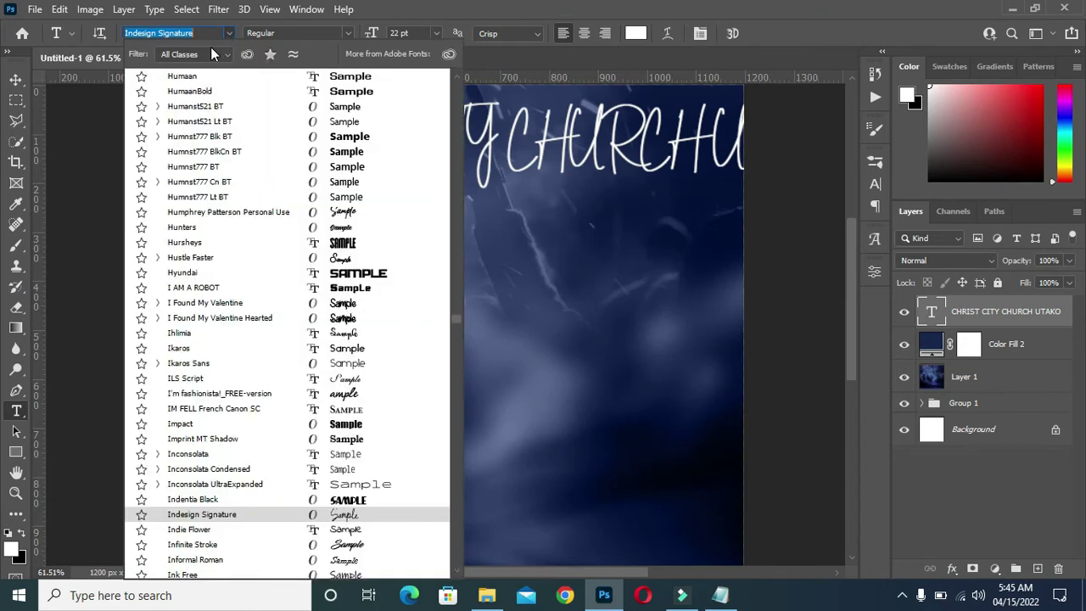
pyautogui.write('p')
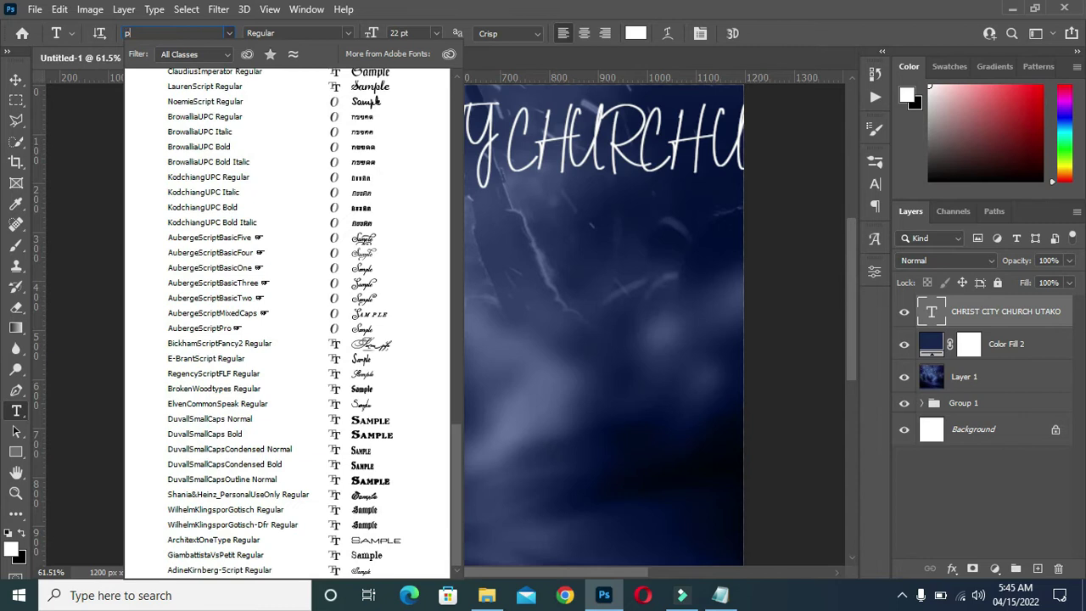
pyautogui.write('opins')
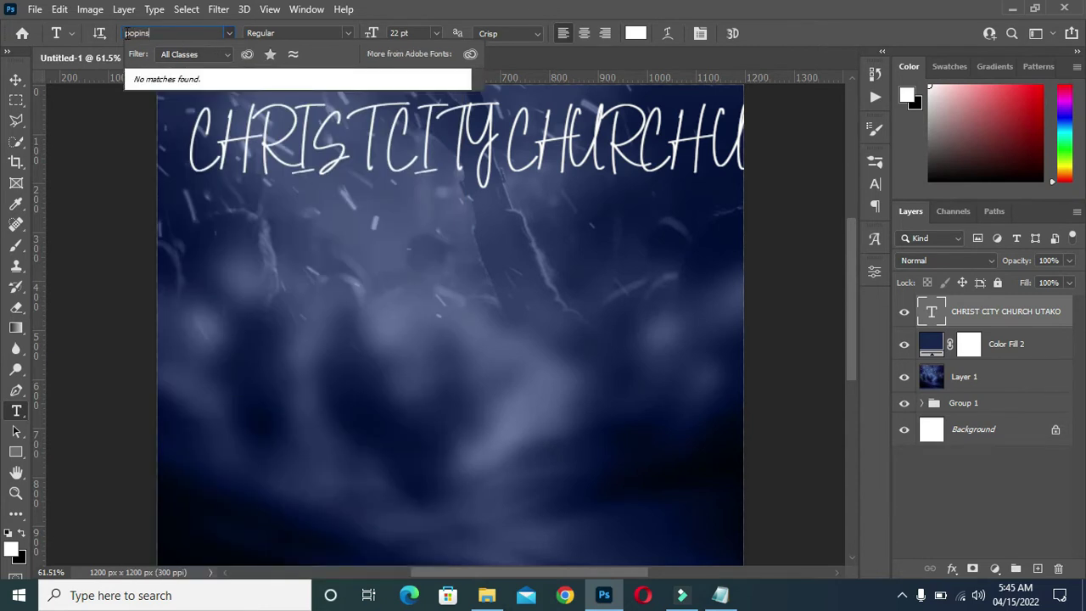
pyautogui.click(137, 34)
pyautogui.write('p')
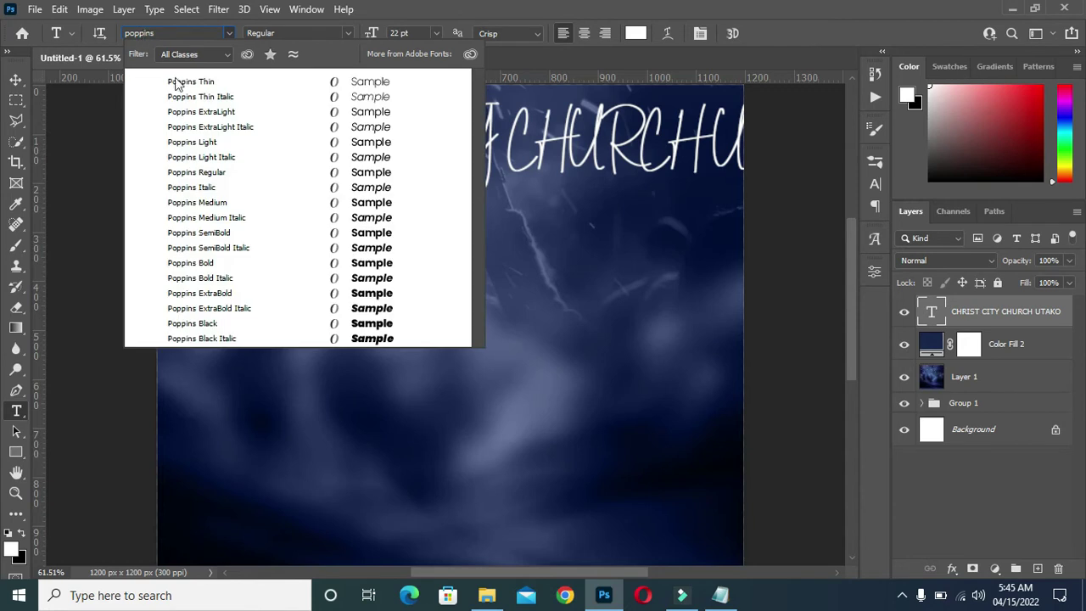
pyautogui.click(203, 263)
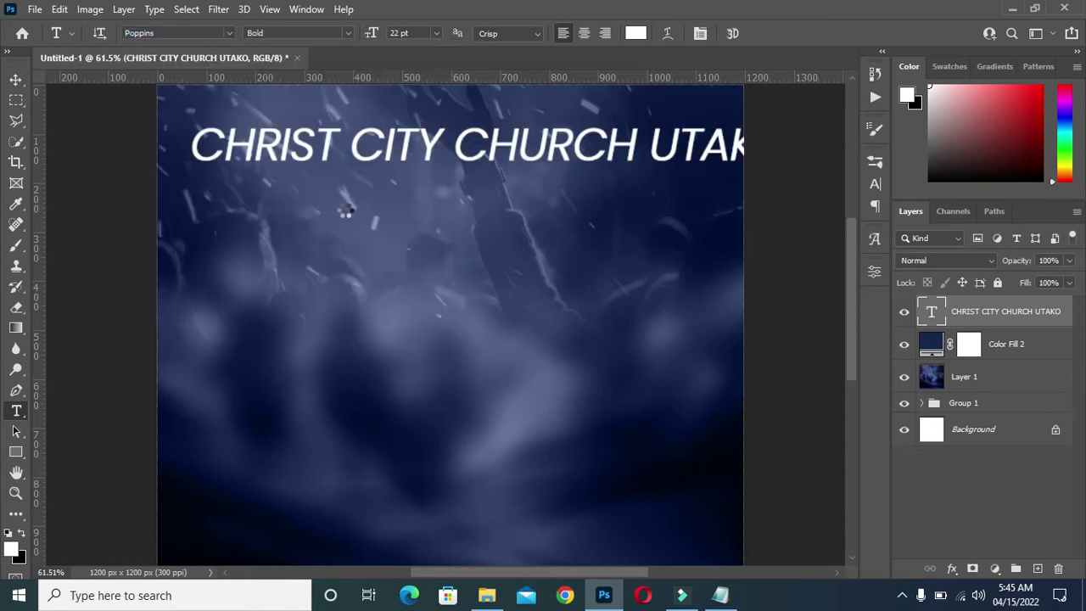
# Shrink the heading to about a third with Free Transform and set its weight to Medium
pyautogui.click(17, 81)
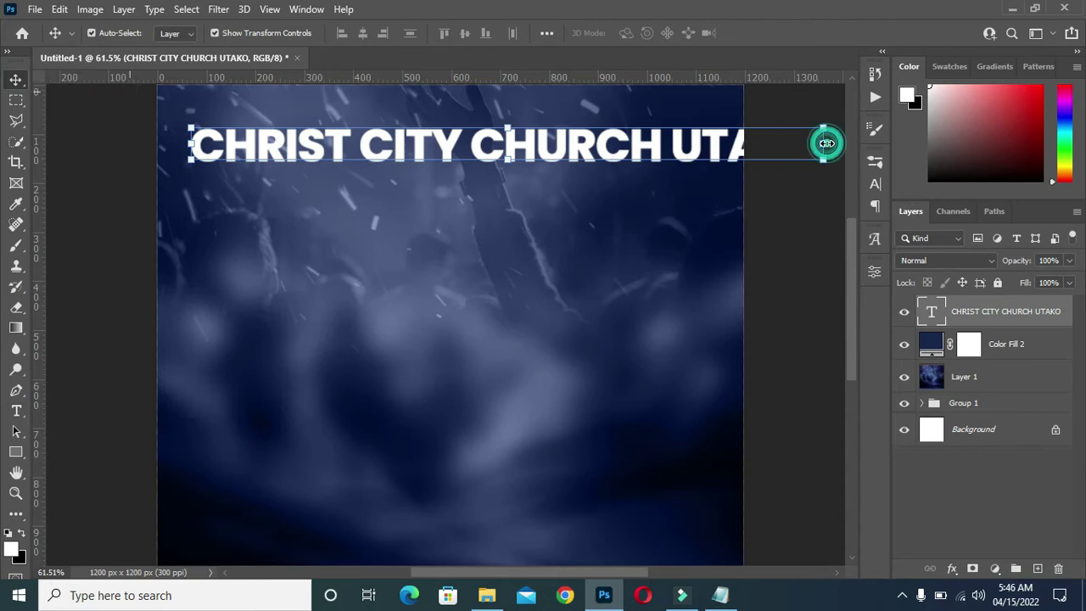
pyautogui.moveTo(831, 143); pyautogui.dragTo(823, 152)
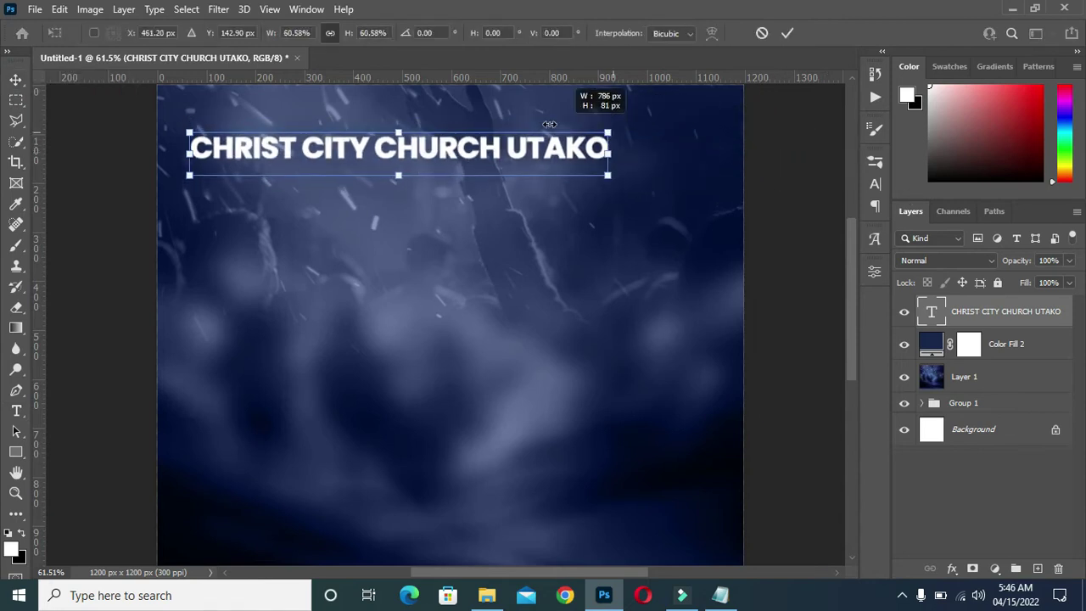
pyautogui.moveTo(822, 153)
pyautogui.mouseDown()
pyautogui.moveTo(367, 154)
pyautogui.moveTo(524, 155)
pyautogui.mouseUp()
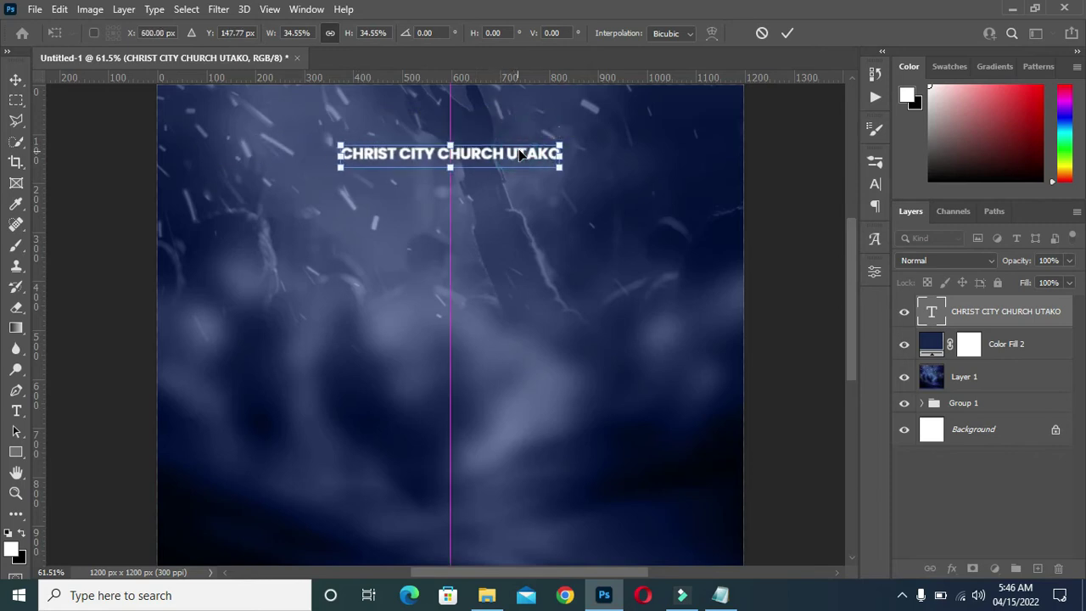
pyautogui.click(787, 33)
pyautogui.press('t')
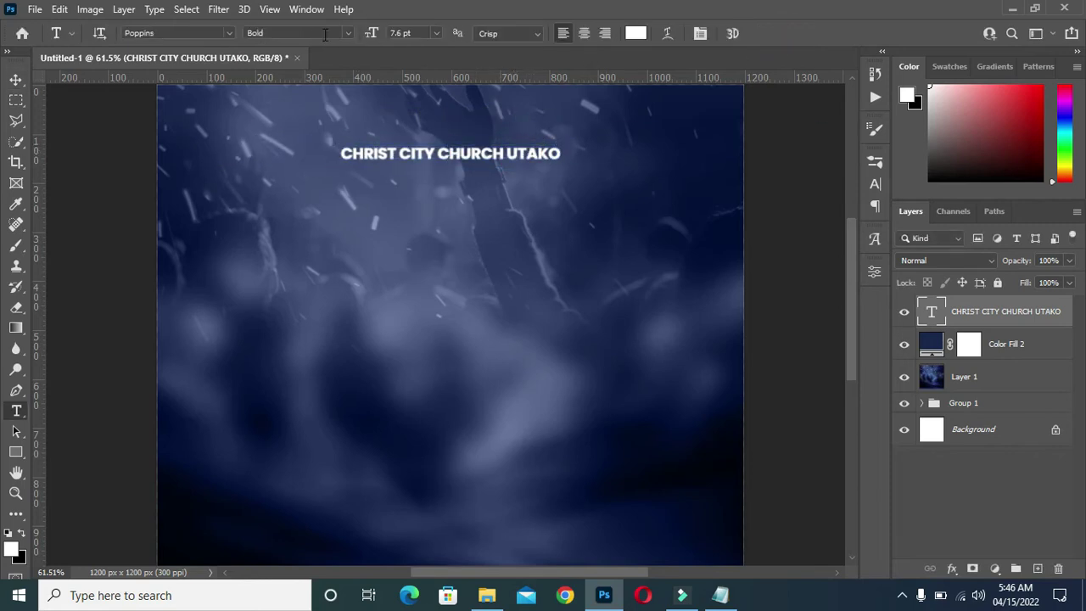
pyautogui.click(349, 35)
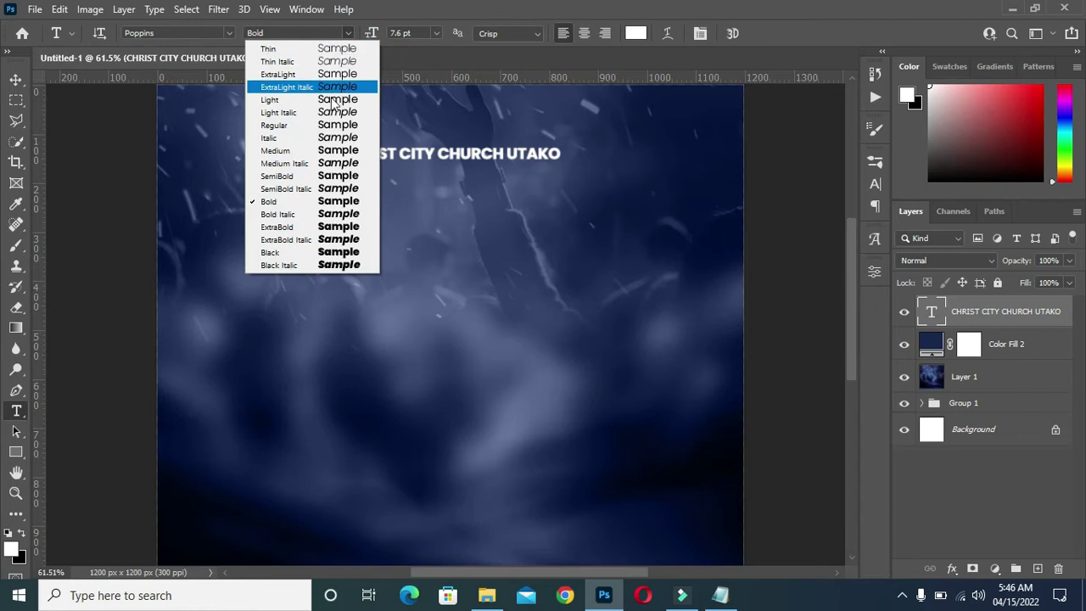
pyautogui.click(319, 151)
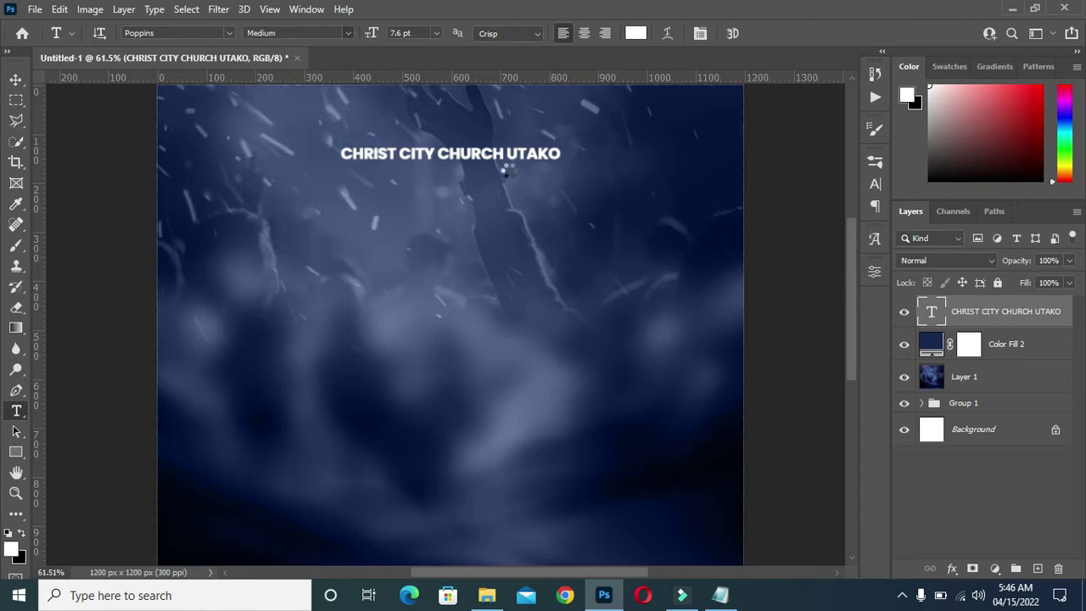
# Centre the heading horizontally on the canvas
pyautogui.click(17, 80)
pyautogui.hotkey('ctrl', 'a')
pyautogui.click(363, 32)
pyautogui.hotkey('ctrl', 'd')
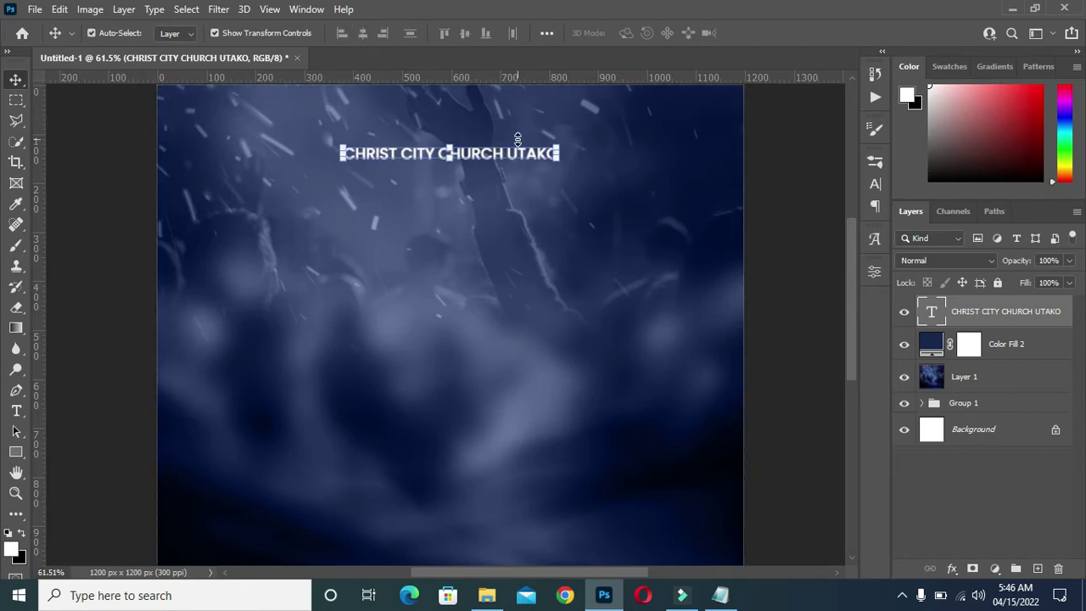
pyautogui.click(123, 193)
pyautogui.keyDown('alt'); pyautogui.scroll(-1, 429, 217); pyautogui.keyUp('alt')
pyautogui.keyDown('alt'); pyautogui.scroll(-1, 429, 217); pyautogui.keyUp('alt')
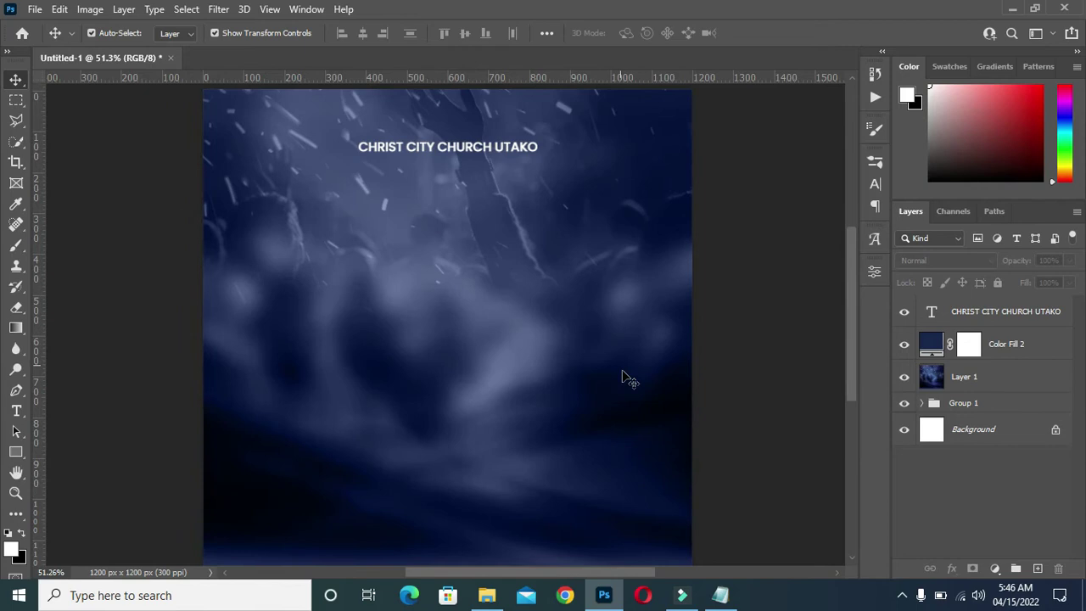
pyautogui.click(475, 148)
# Duplicate the heading layer and move the copy just below the original
pyautogui.hotkey('ctrl', 'j')
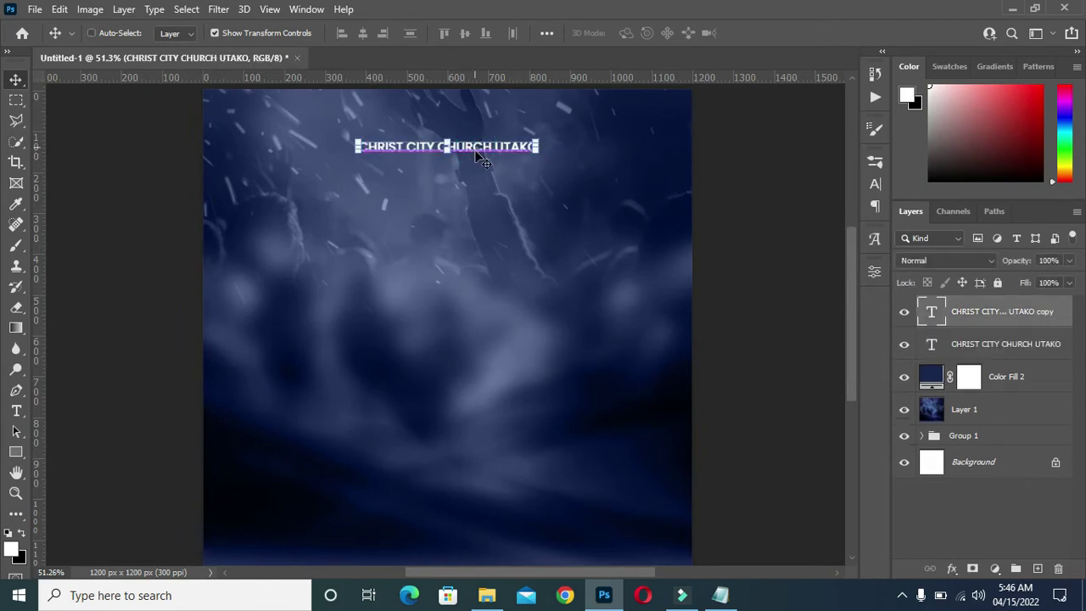
pyautogui.moveTo(476, 149); pyautogui.dragTo(477, 178)
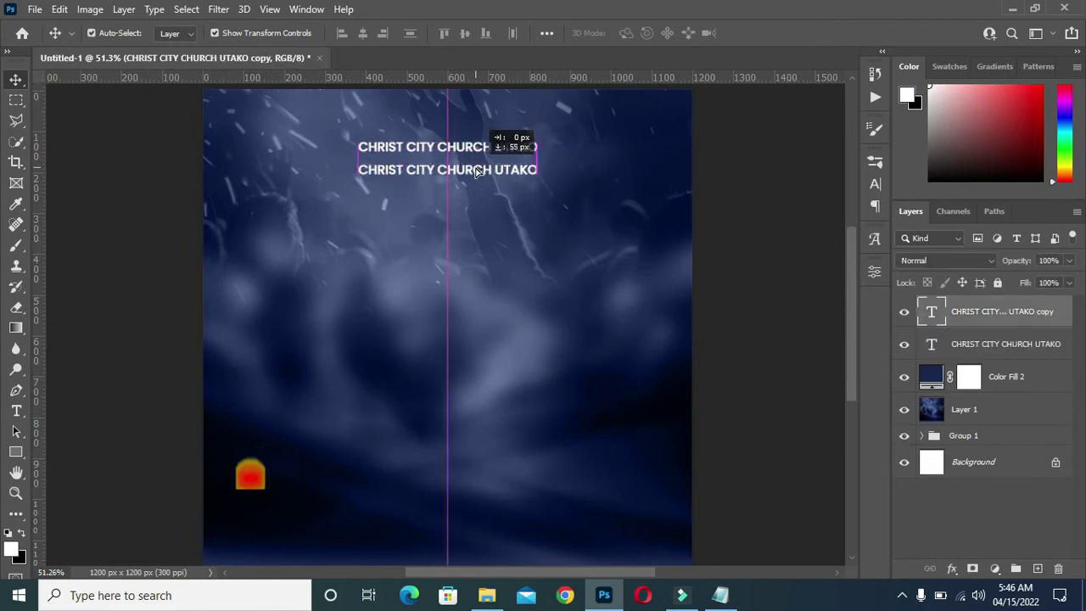
pyautogui.moveTo(476, 178); pyautogui.dragTo(477, 191)
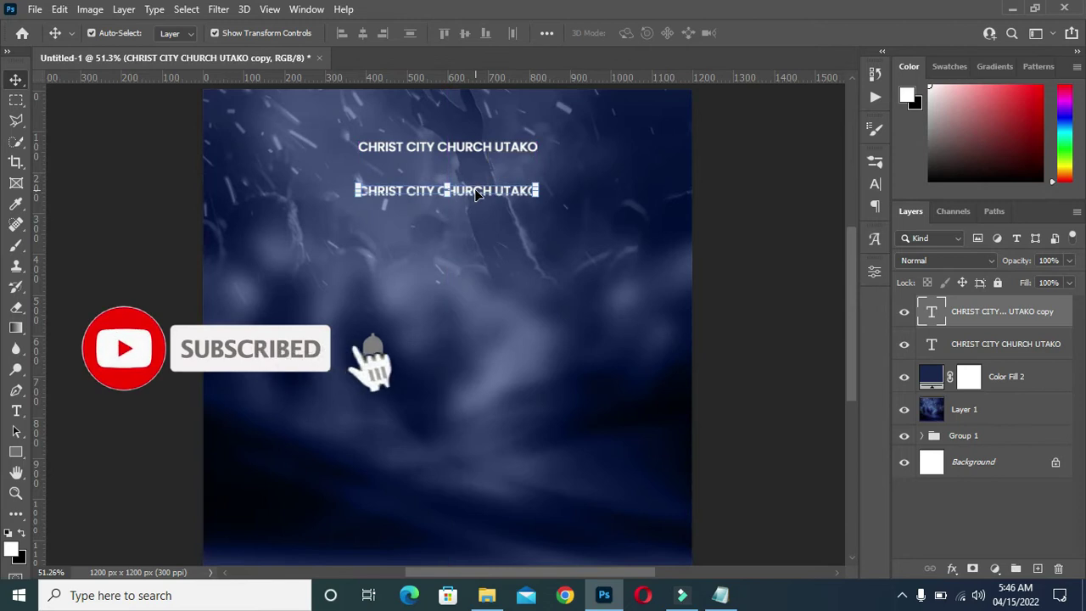
pyautogui.press('t')
pyautogui.click(475, 190)
# Replace the copied line's text with 'Present:' copied from the notes
pyautogui.hotkey('ctrl', 'a')
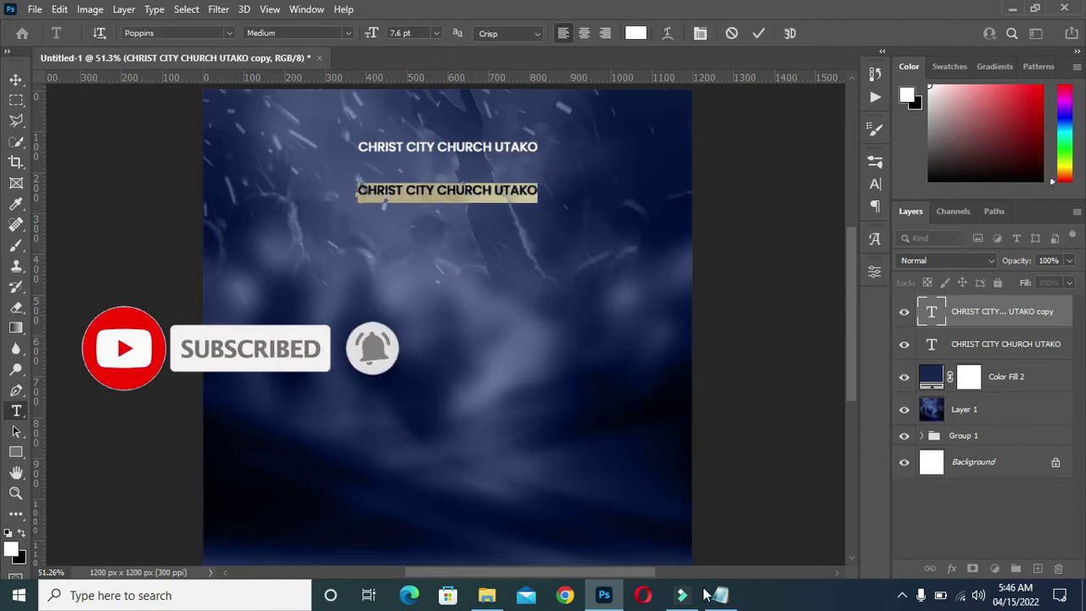
pyautogui.click(719, 595)
pyautogui.moveTo(243, 233); pyautogui.dragTo(174, 239)
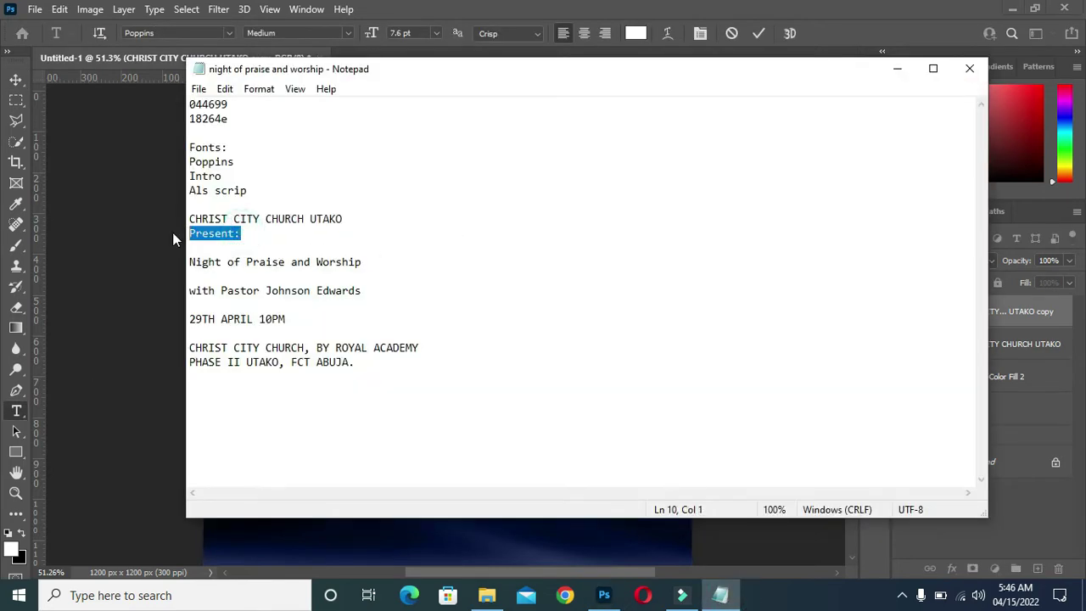
pyautogui.hotkey('ctrl', 'c')
pyautogui.click(896, 68)
pyautogui.hotkey('ctrl', 'v')
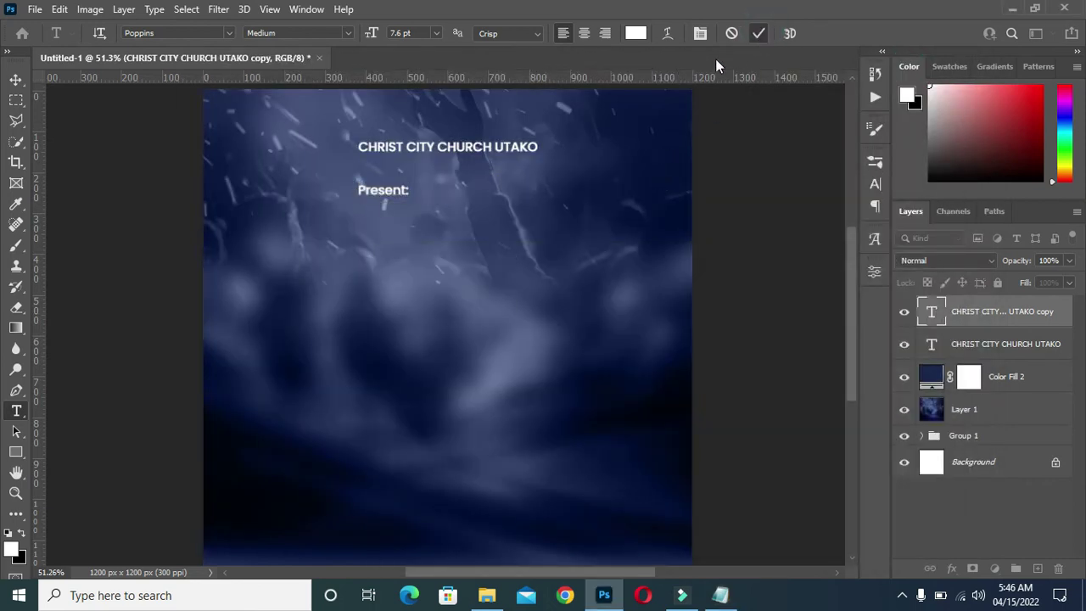
pyautogui.hotkey('ctrl', 'Return')
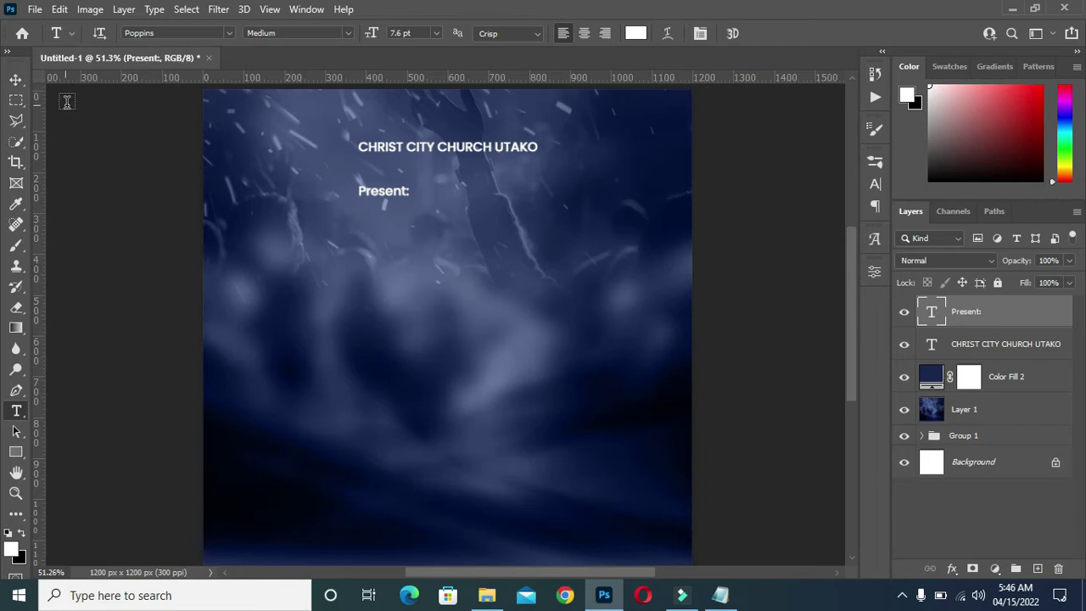
# Centre the 'Present:' line horizontally on the canvas
pyautogui.click(15, 79)
pyautogui.hotkey('ctrl', 'a')
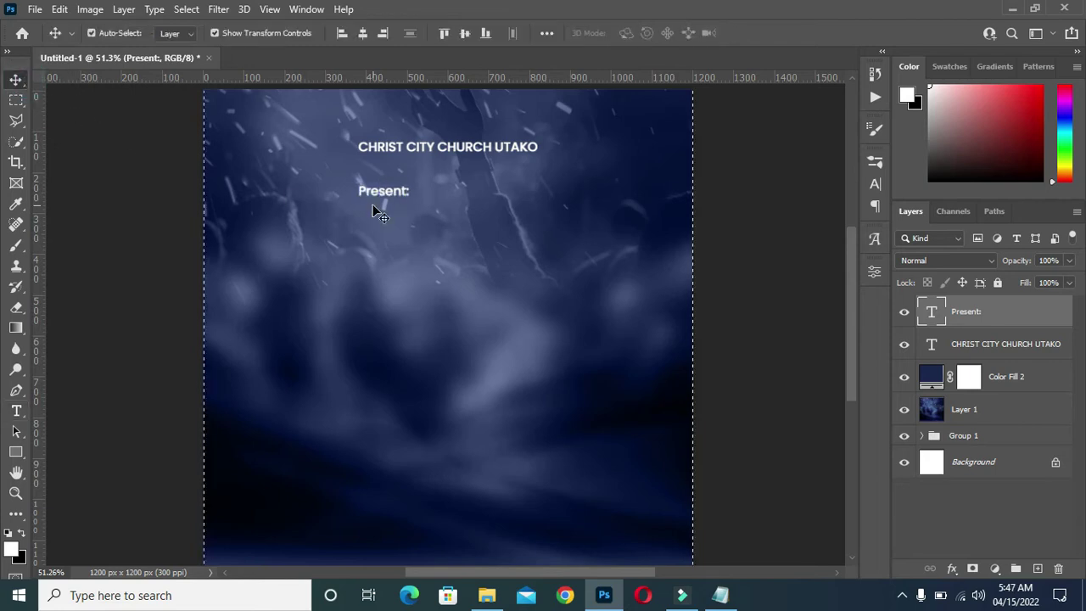
pyautogui.click(362, 32)
pyautogui.hotkey('ctrl', 'd')
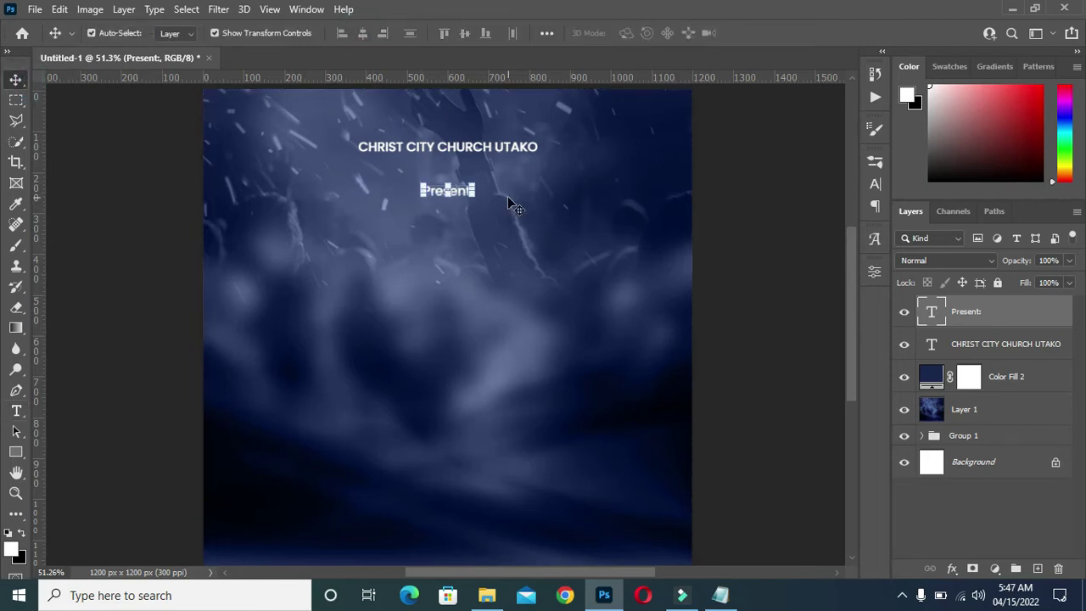
pyautogui.click(720, 229)
pyautogui.scroll(5, 443, 195)
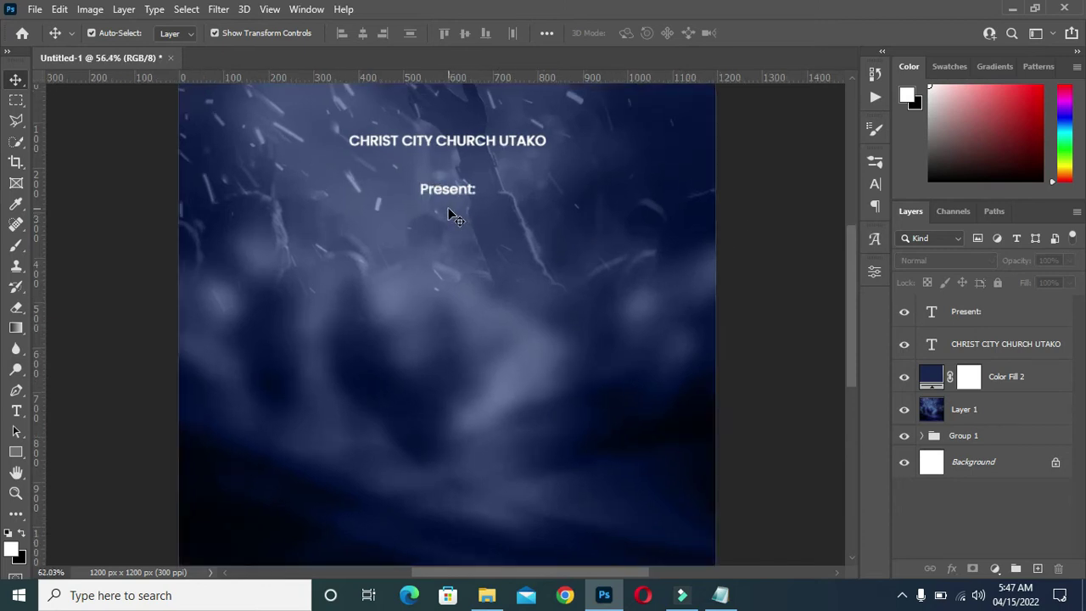
pyautogui.click(444, 195)
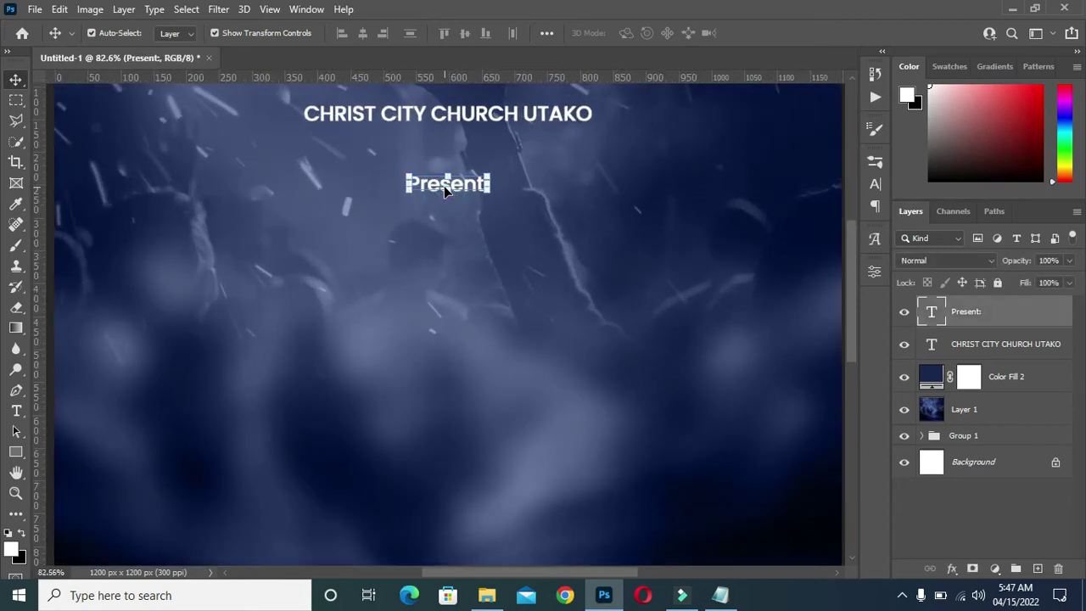
# Set 'Present:' in the Indesign Signature script font and scale it to about 130%
pyautogui.press('t')
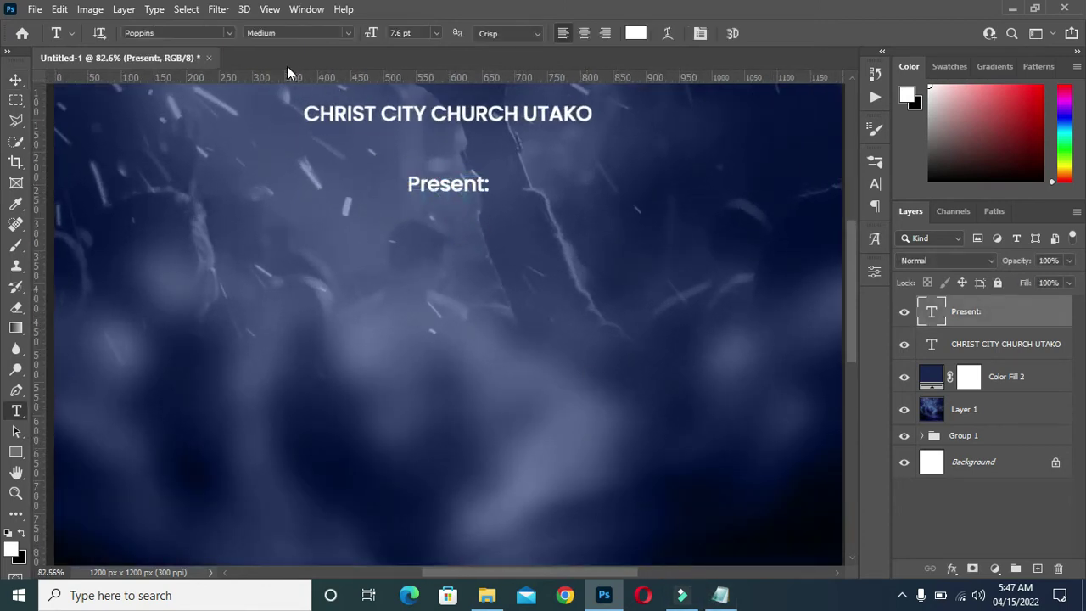
pyautogui.click(227, 32)
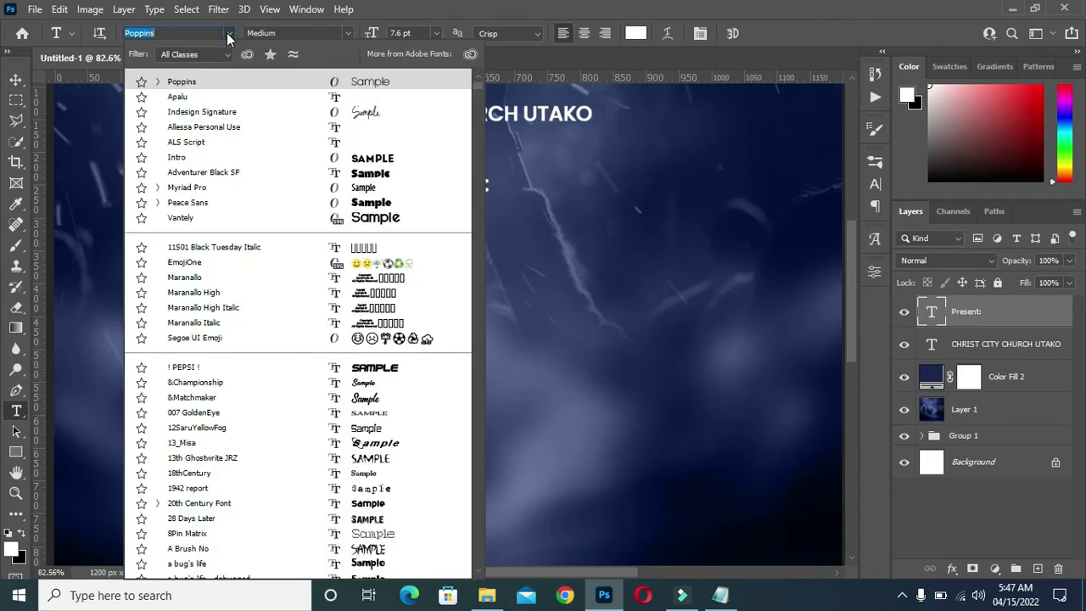
pyautogui.click(197, 113)
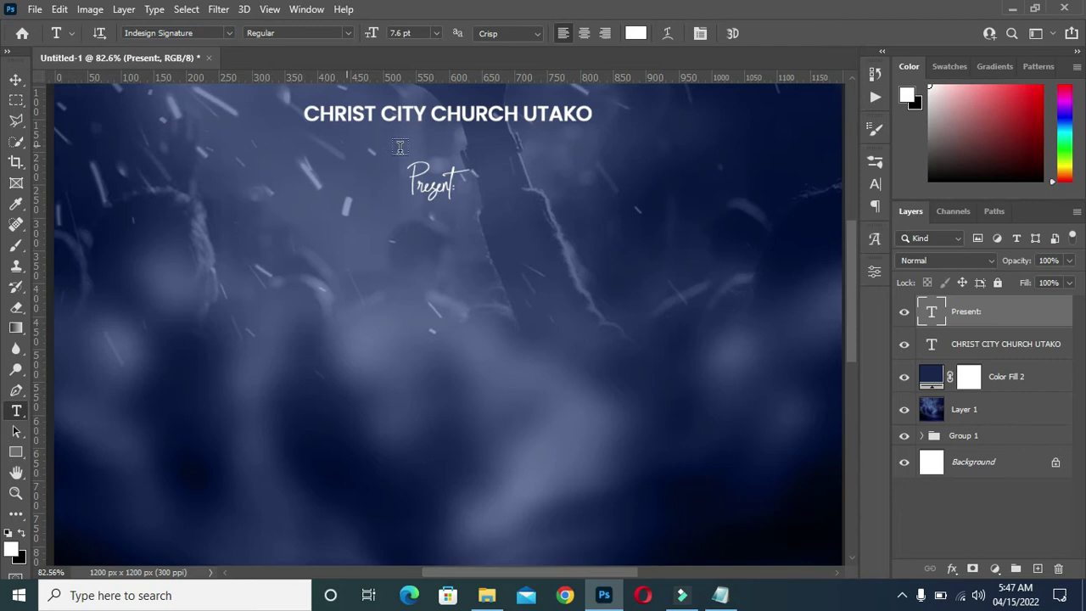
pyautogui.click(16, 79)
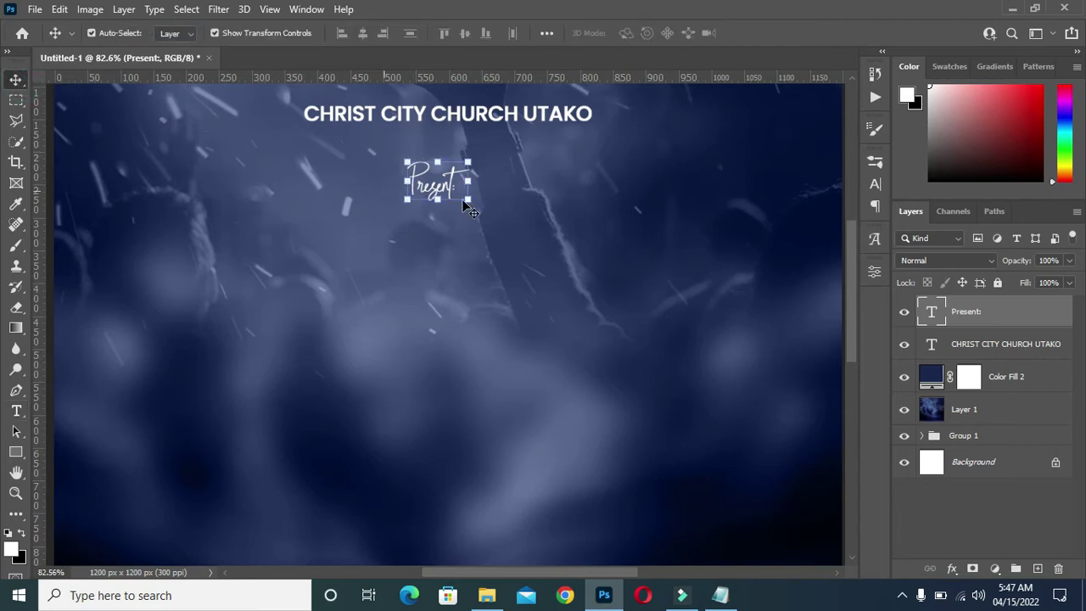
pyautogui.moveTo(468, 200); pyautogui.dragTo(480, 218)
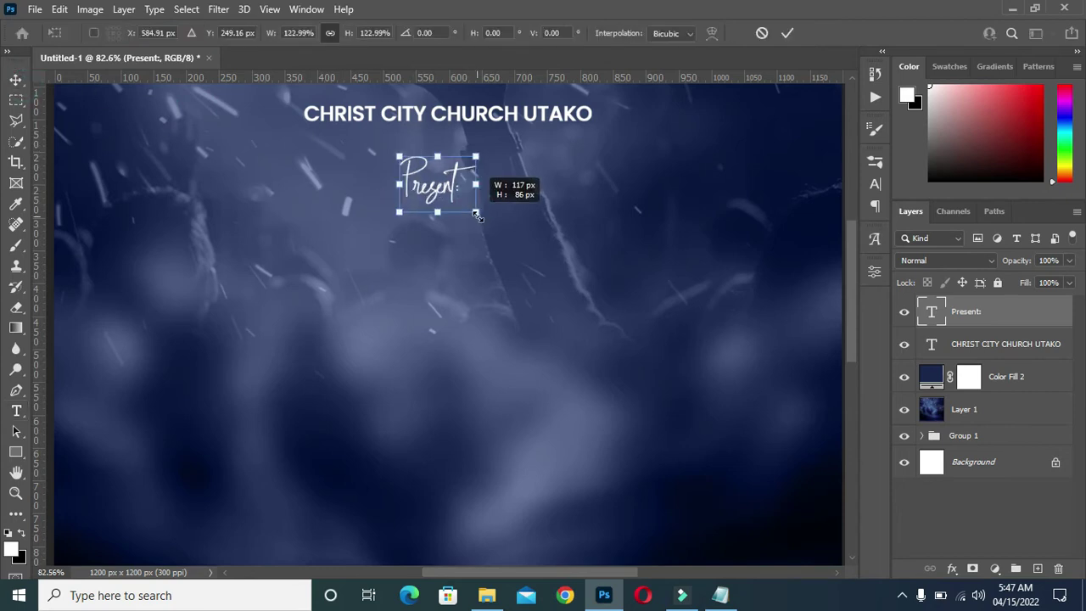
pyautogui.moveTo(481, 219); pyautogui.dragTo(438, 207)
pyautogui.click(437, 194)
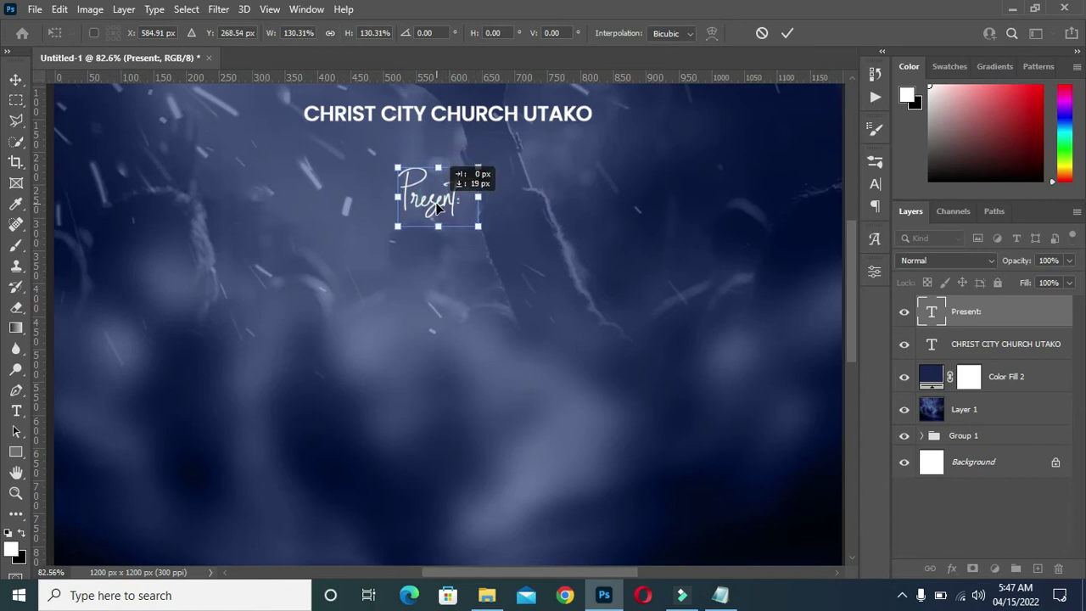
pyautogui.click(872, 186)
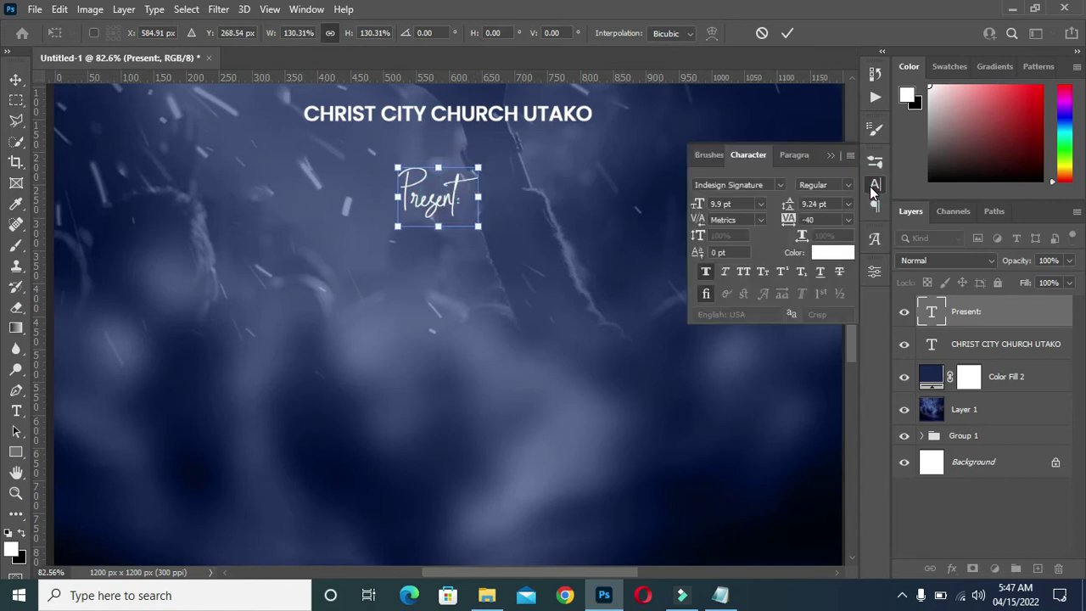
pyautogui.click(787, 33)
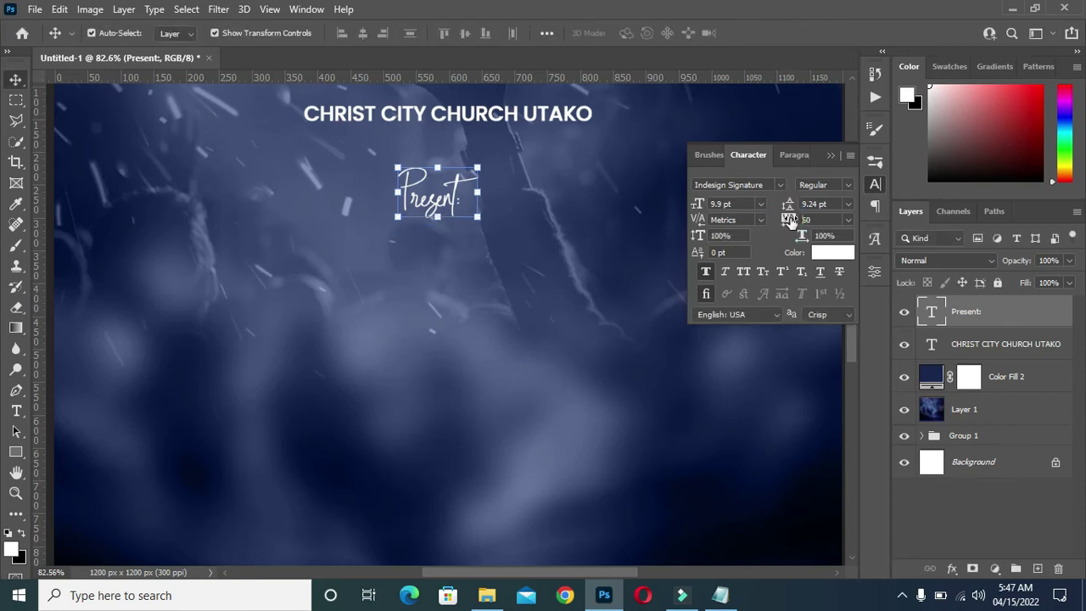
# Set the tracking of 'Present:' to 0, fit the flyer in view, and reopen the notes
pyautogui.moveTo(787, 220); pyautogui.dragTo(791, 219)
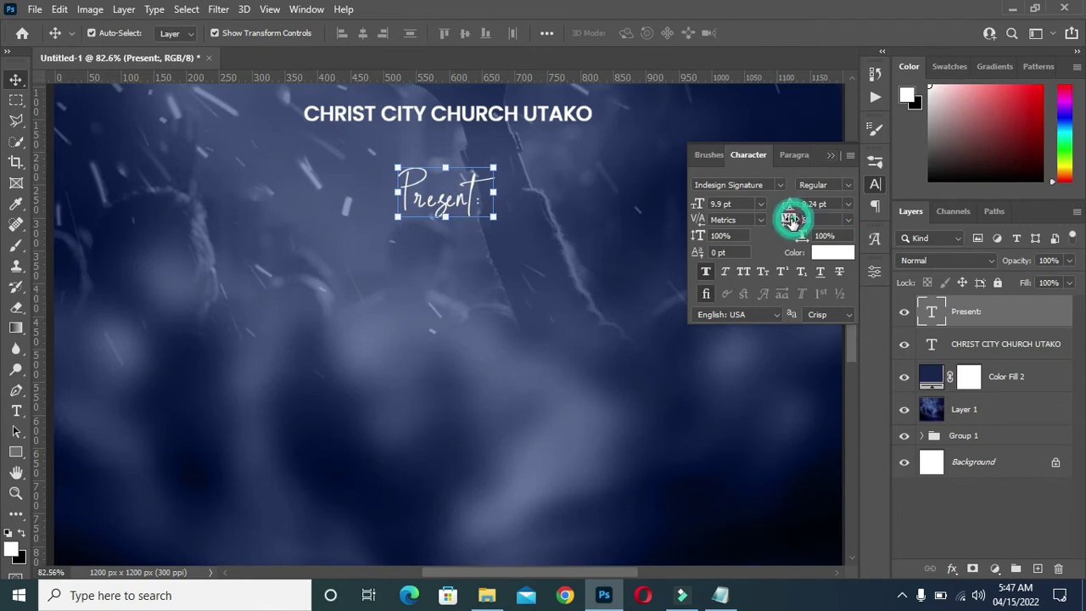
pyautogui.moveTo(789, 218); pyautogui.dragTo(786, 220)
pyautogui.click(830, 157)
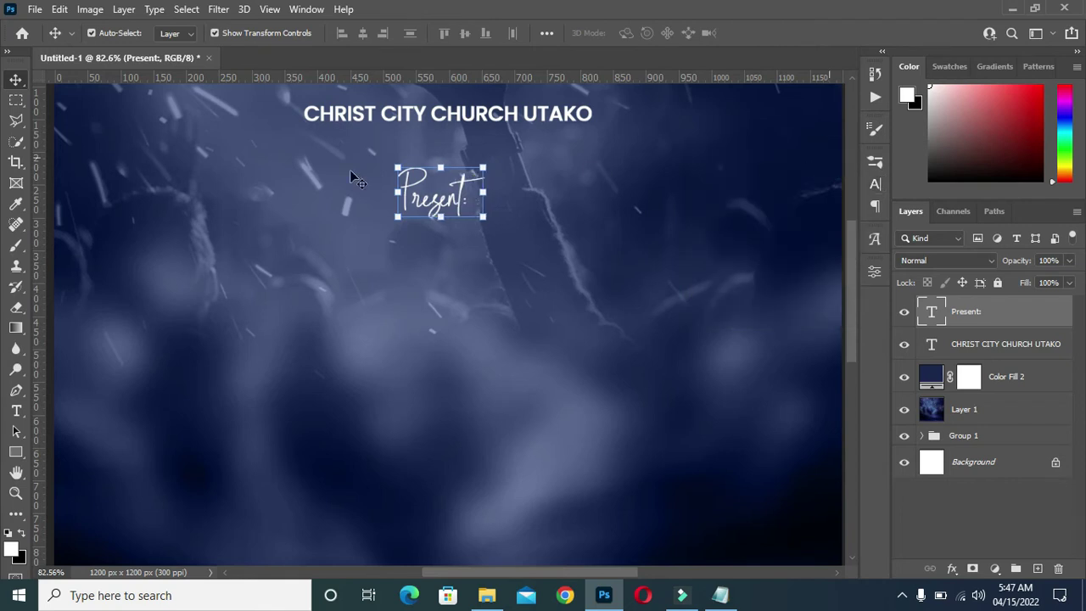
pyautogui.hotkey('ctrl', '0')
pyautogui.click(710, 243)
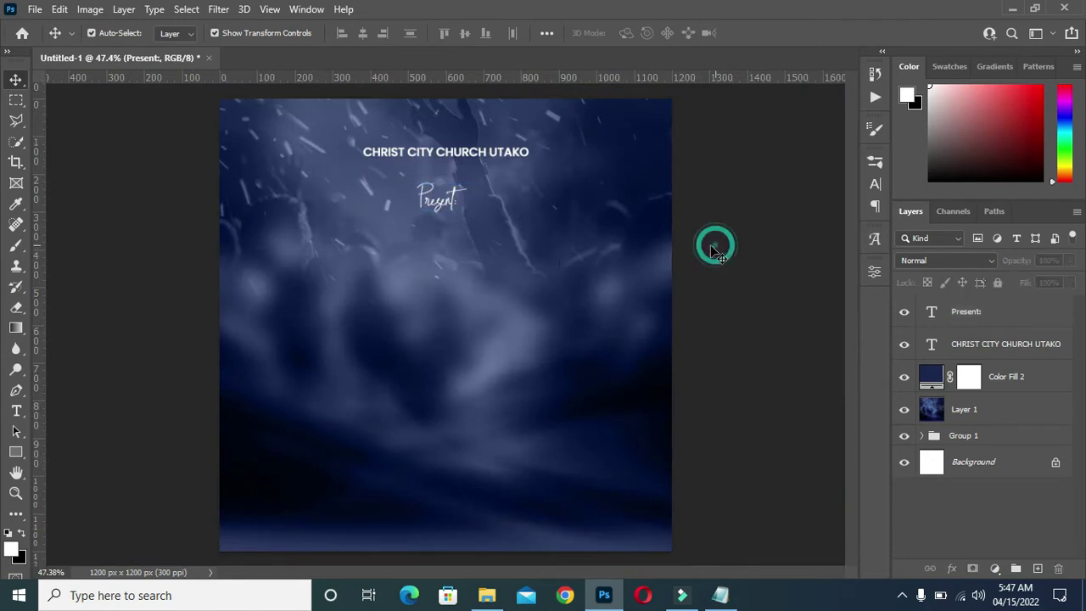
pyautogui.scroll(1, 431, 218)
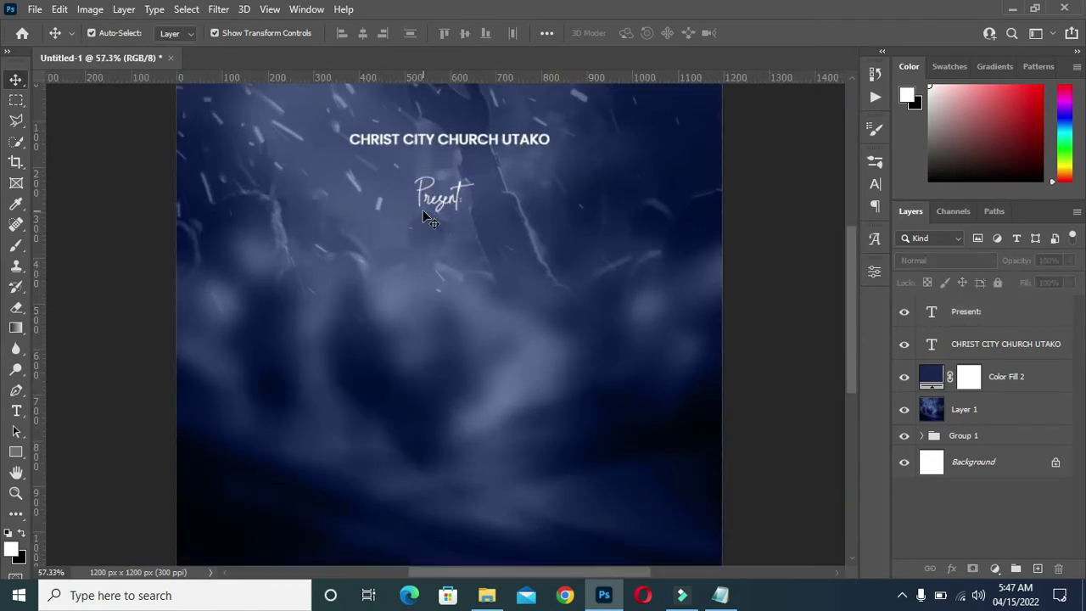
pyautogui.scroll(1, 429, 218)
pyautogui.click(719, 595)
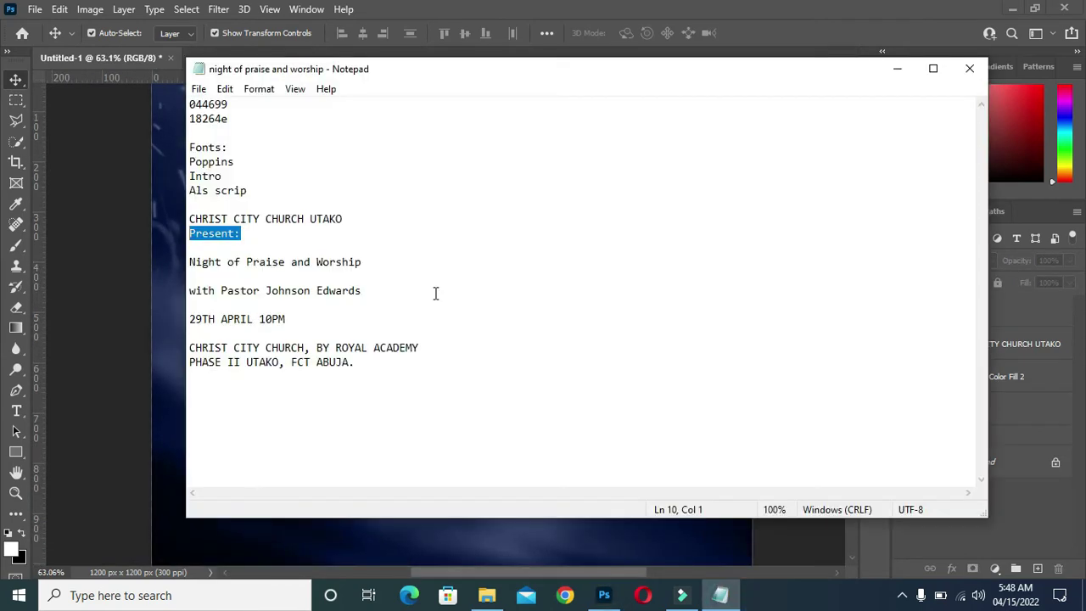
# Duplicate the church-name headline and move the copy above the stack, below 'Present:'
pyautogui.moveTo(218, 261); pyautogui.dragTo(180, 269)
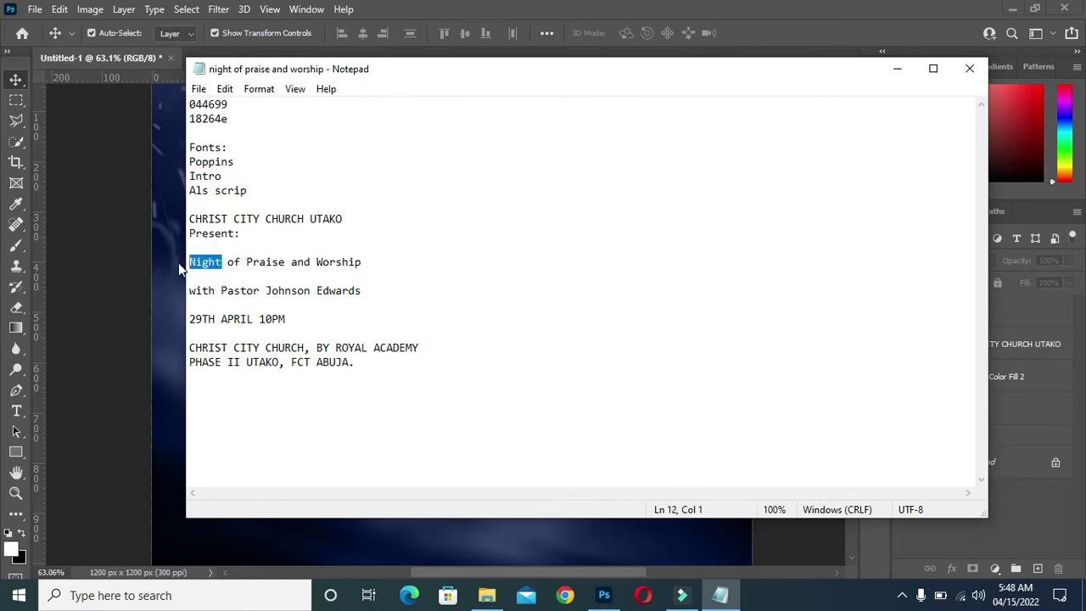
pyautogui.click(897, 68)
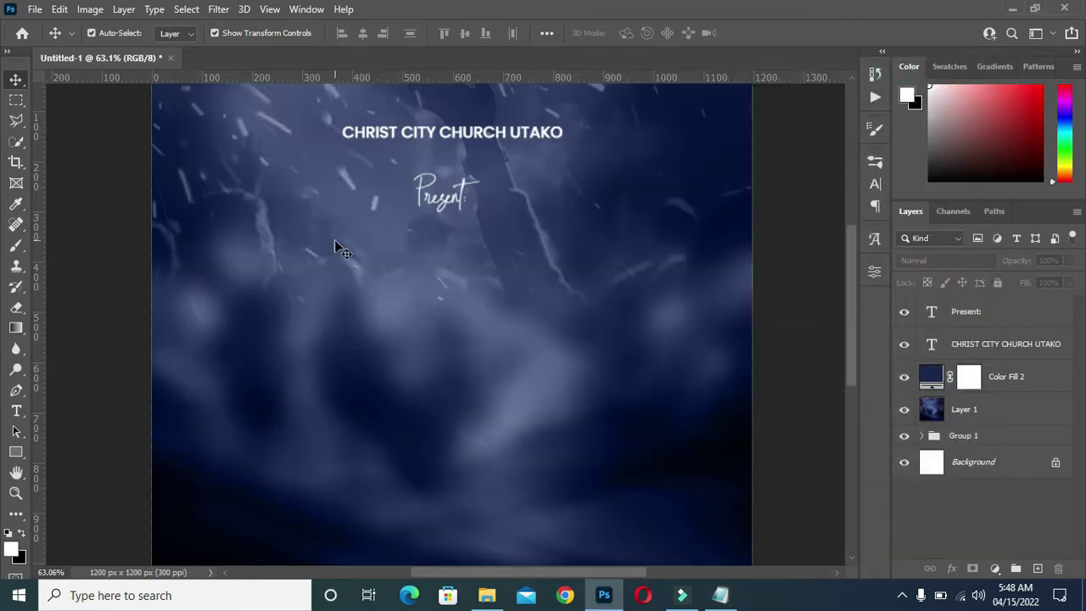
pyautogui.click(444, 134)
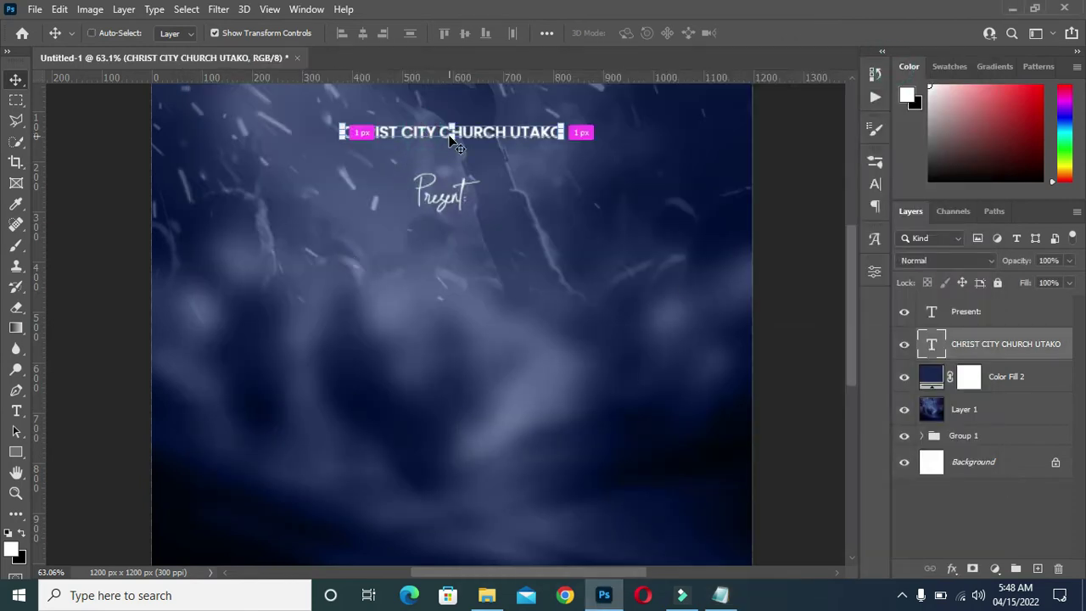
pyautogui.hotkey('ctrl', 'j')
pyautogui.click(979, 345)
pyautogui.press('ctrl')
pyautogui.hotkey('ctrl', ']')
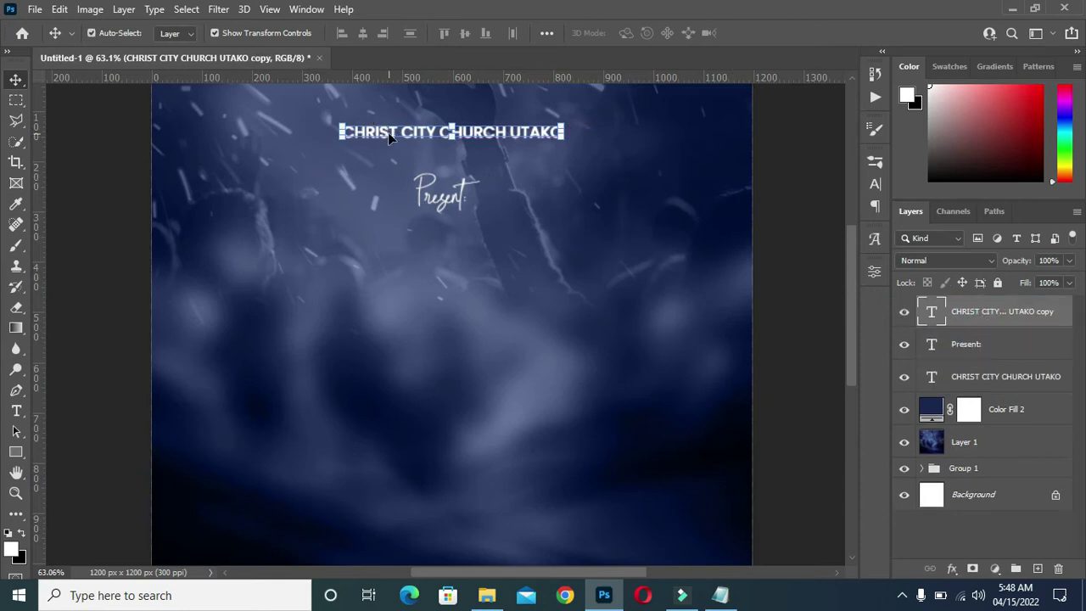
pyautogui.moveTo(388, 133); pyautogui.dragTo(387, 245)
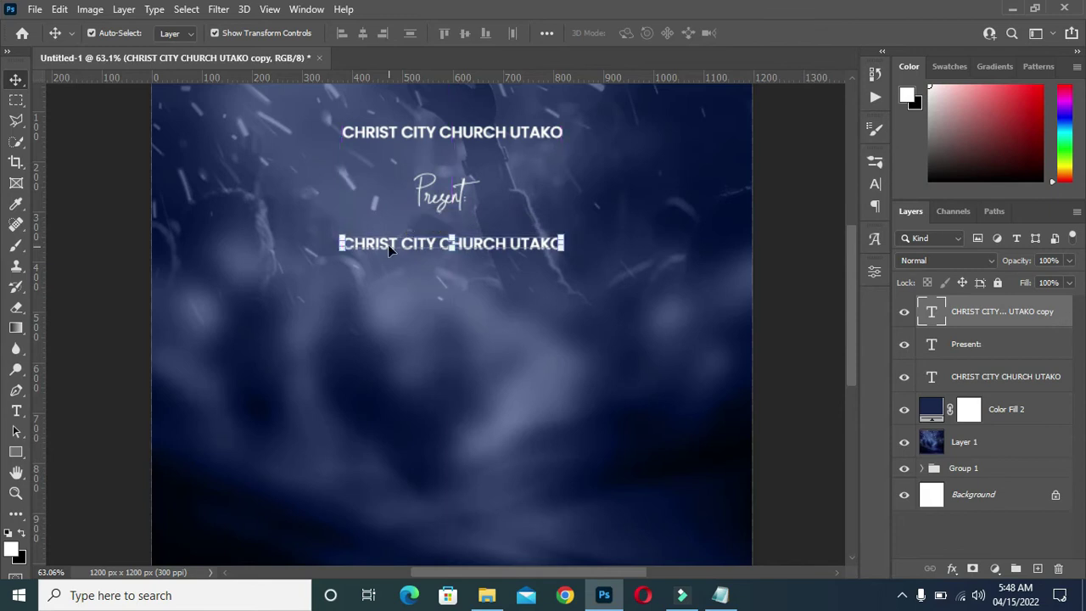
# Retype the copy as 'Night', centre it under 'Present:', and scale it to about 285%
pyautogui.doubleClick(426, 242)
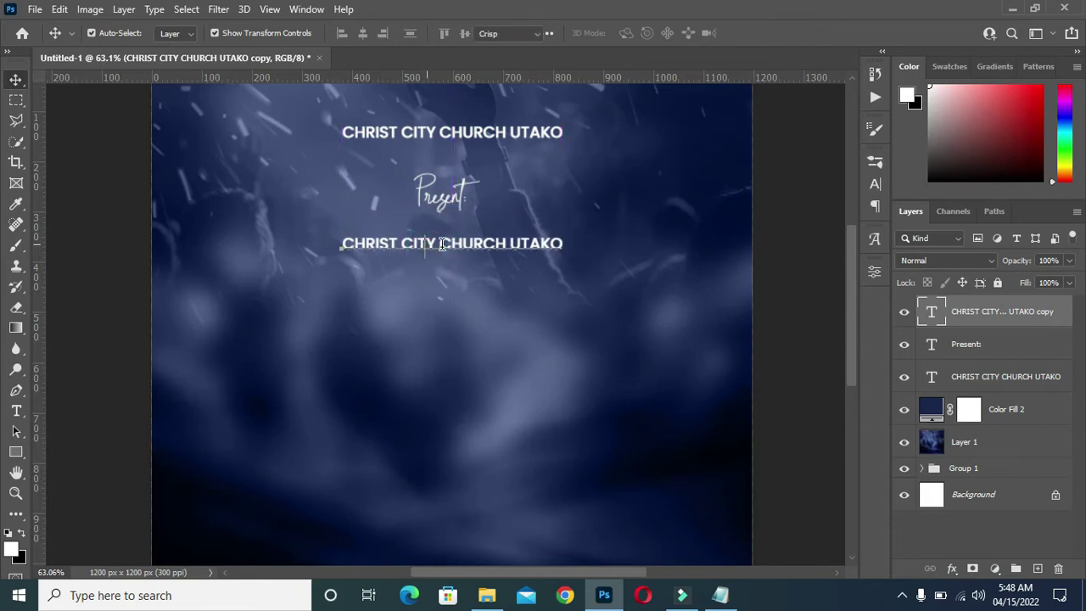
pyautogui.write('Night')
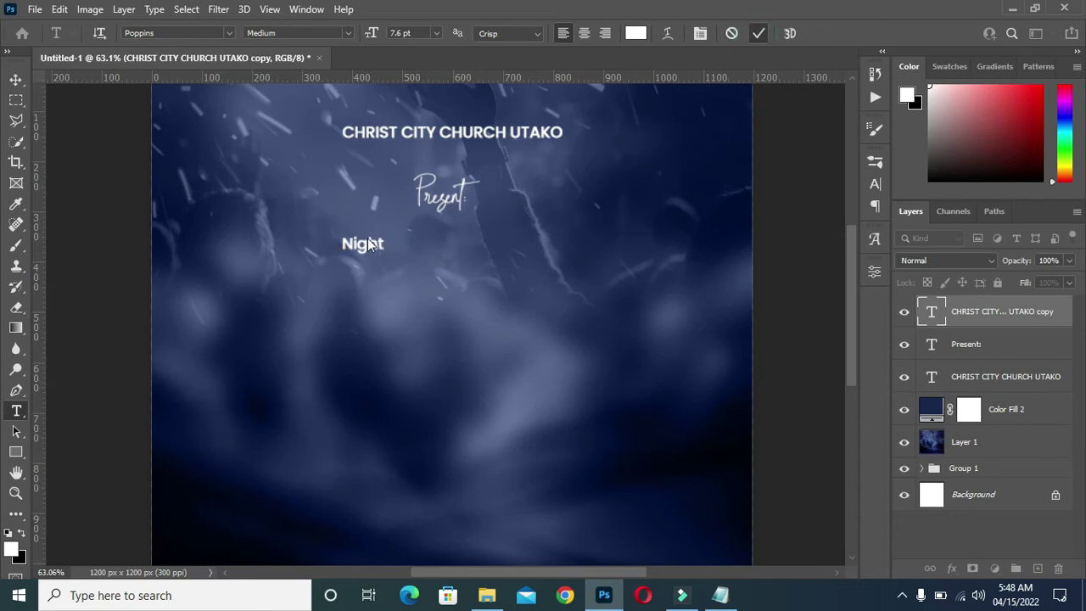
pyautogui.hotkey('ctrl', 'Return')
pyautogui.moveTo(366, 253); pyautogui.dragTo(453, 247)
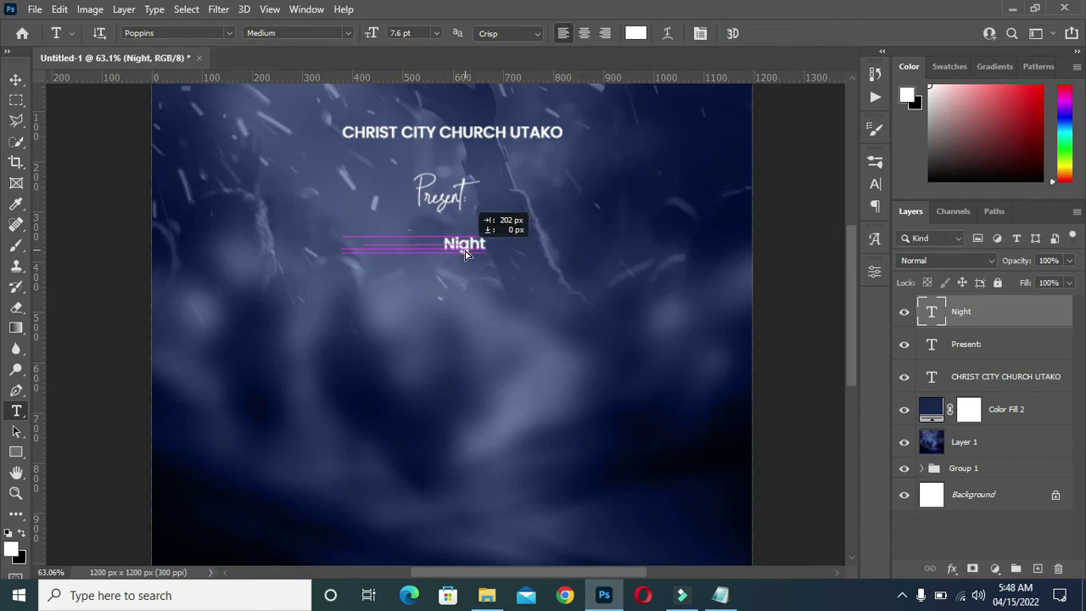
pyautogui.click(16, 79)
pyautogui.hotkey('ctrl', 't')
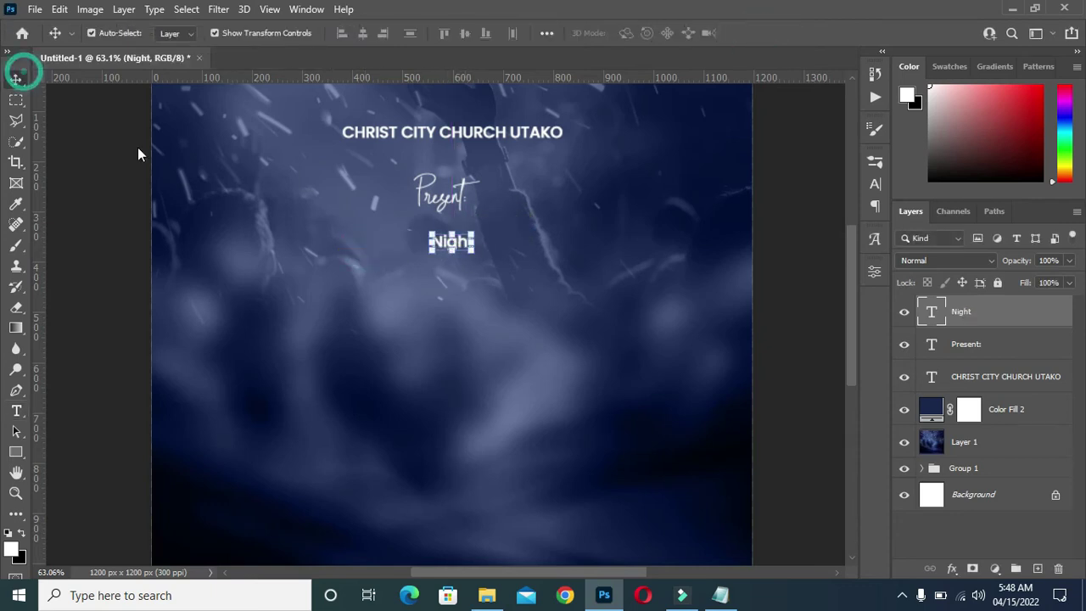
pyautogui.moveTo(452, 264); pyautogui.dragTo(445, 298)
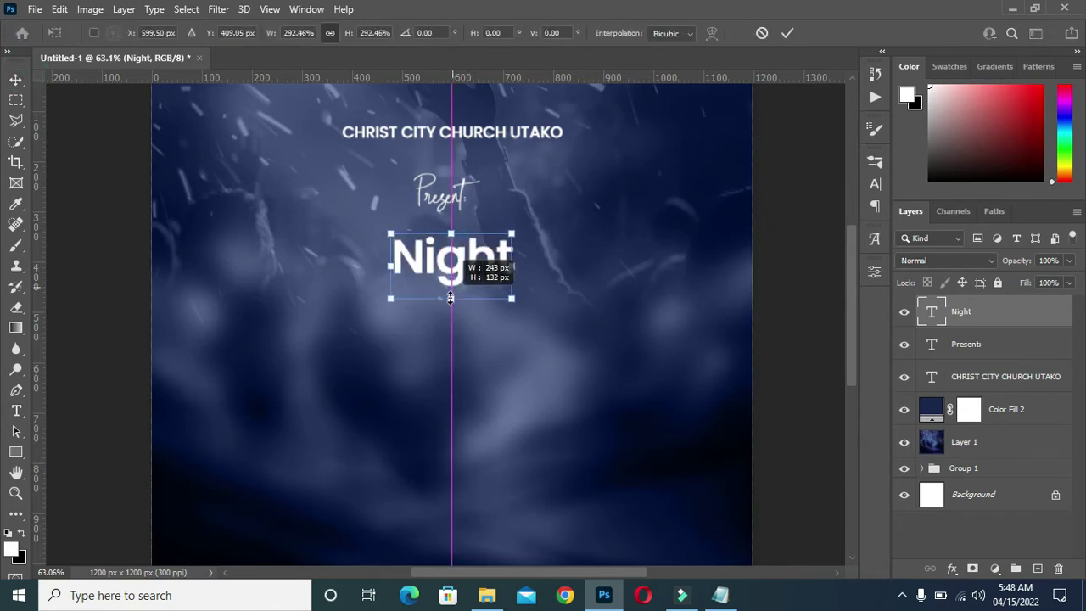
pyautogui.moveTo(444, 298); pyautogui.dragTo(453, 284)
pyautogui.press('Return')
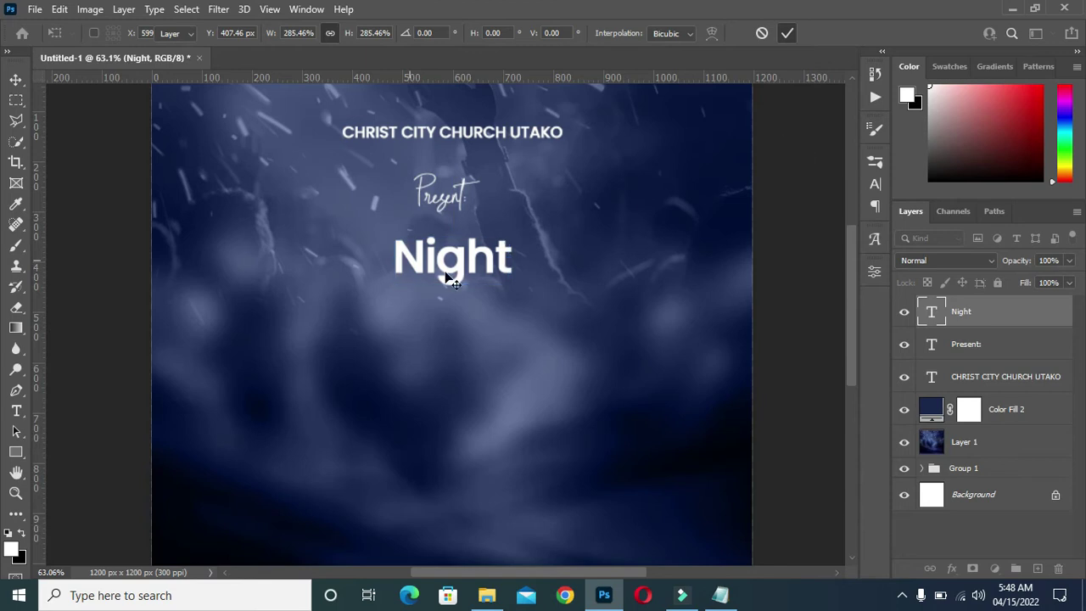
pyautogui.scroll(-2, 346, 56)
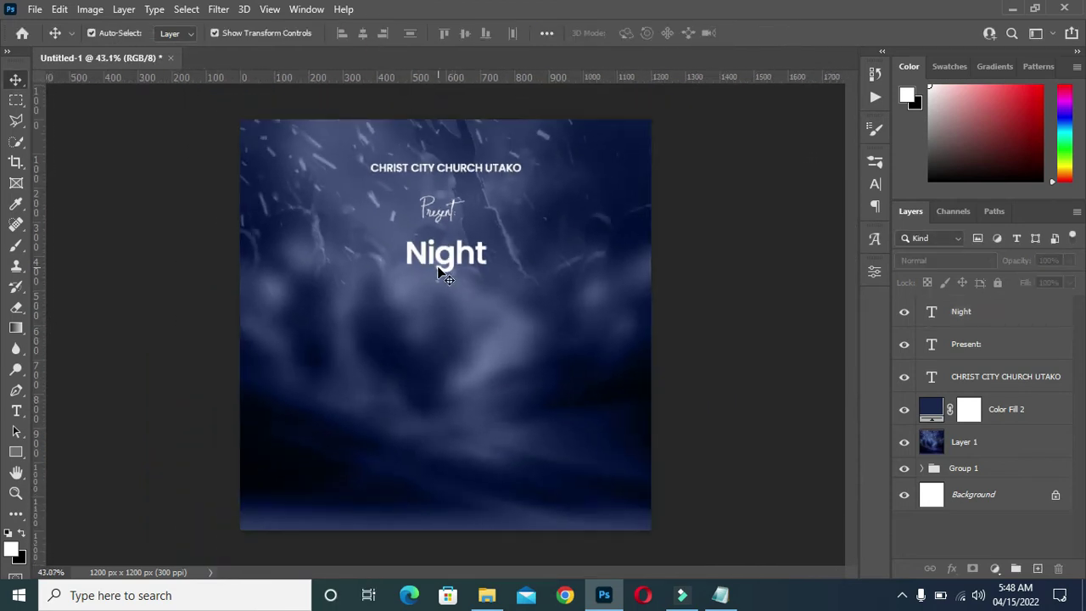
# Tighten the Night text's tracking to -100 in the Character panel
pyautogui.scroll(2, 439, 267)
pyautogui.scroll(1, 446, 252)
pyautogui.click(452, 252)
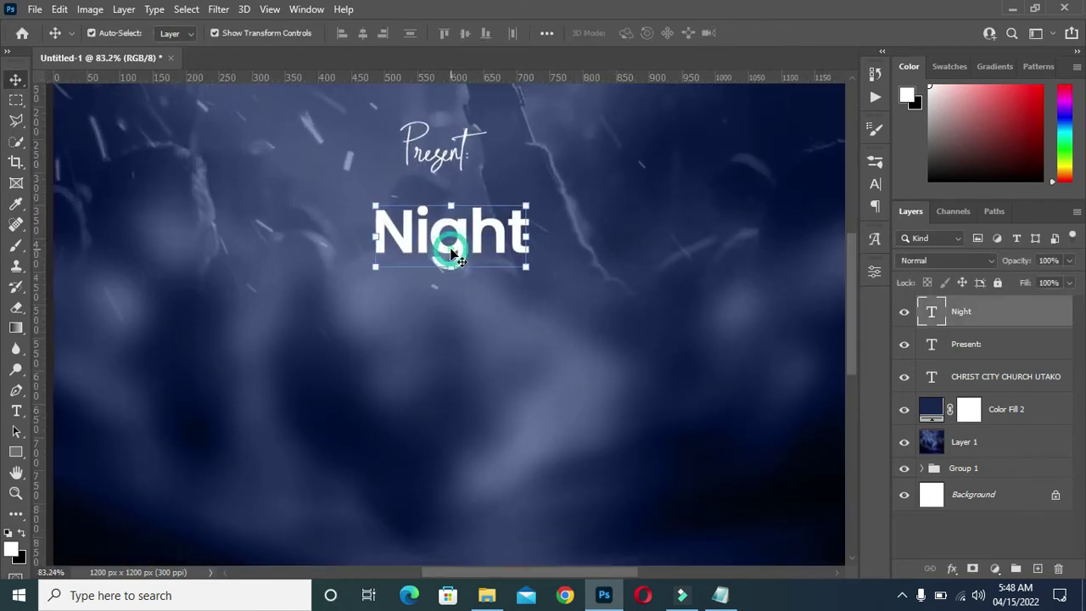
pyautogui.click(875, 184)
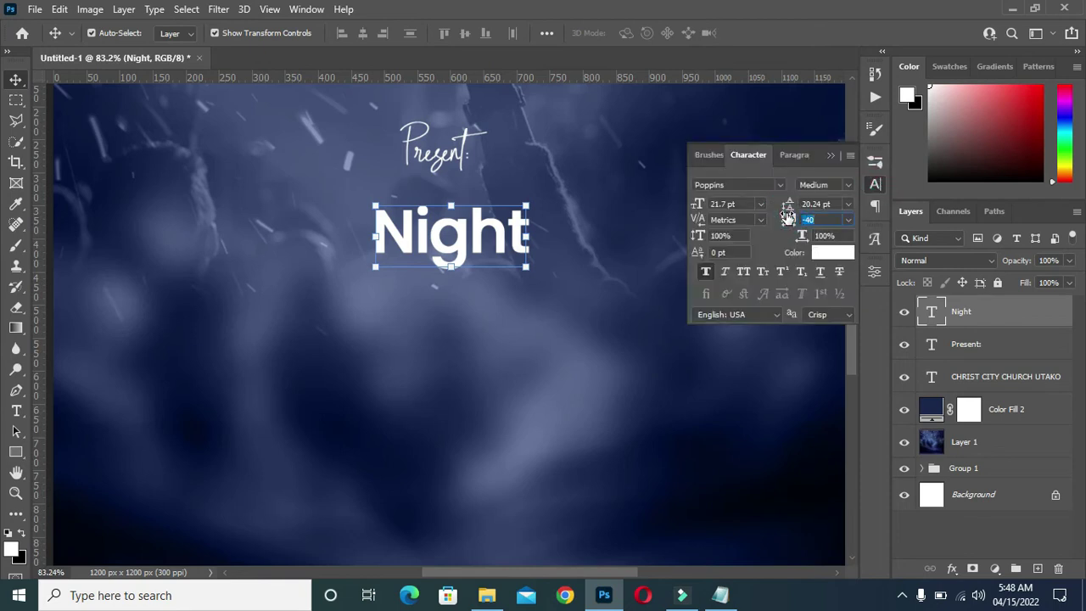
pyautogui.moveTo(788, 219); pyautogui.dragTo(781, 219)
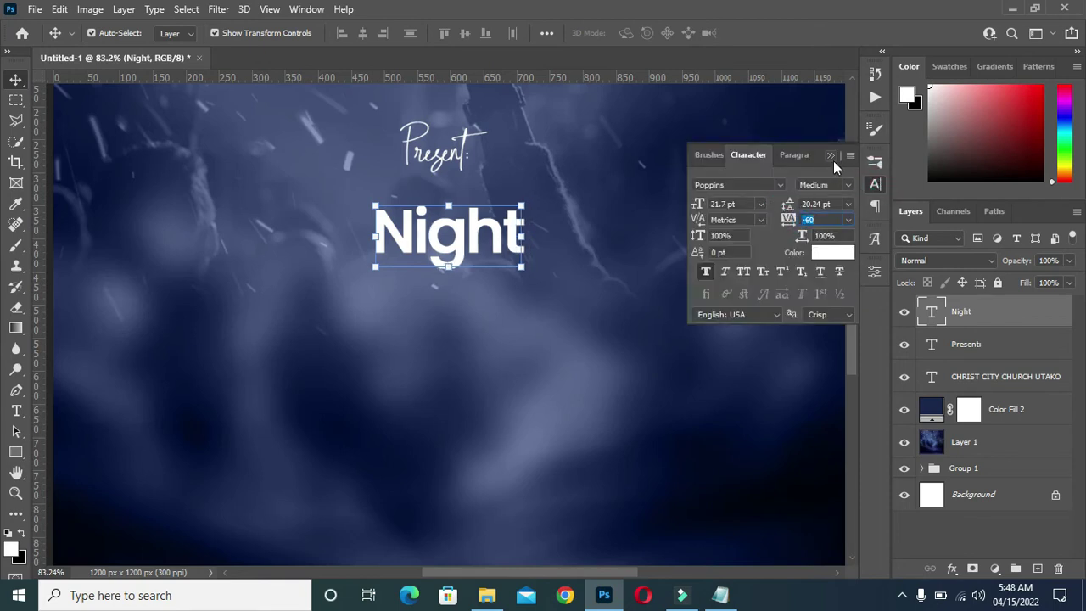
pyautogui.moveTo(784, 220); pyautogui.dragTo(772, 221)
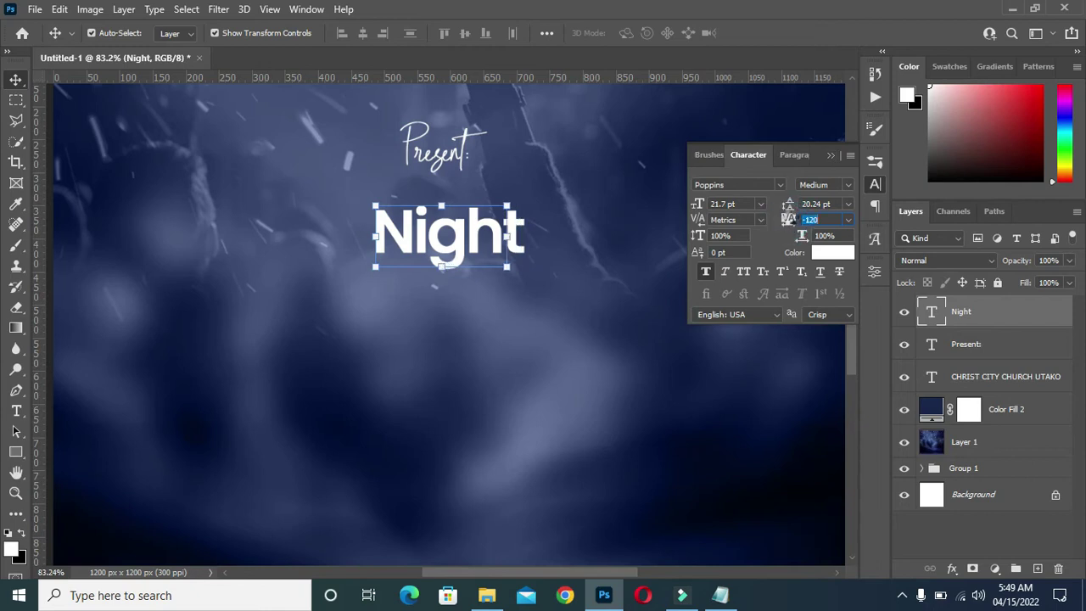
pyautogui.moveTo(790, 221); pyautogui.dragTo(791, 218)
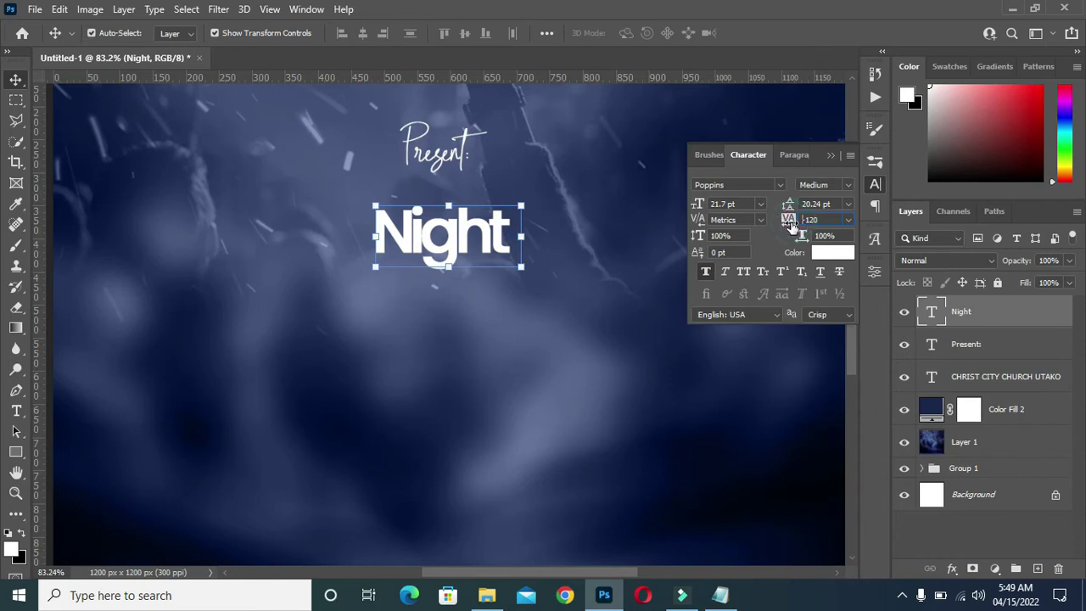
pyautogui.moveTo(791, 218); pyautogui.dragTo(789, 221)
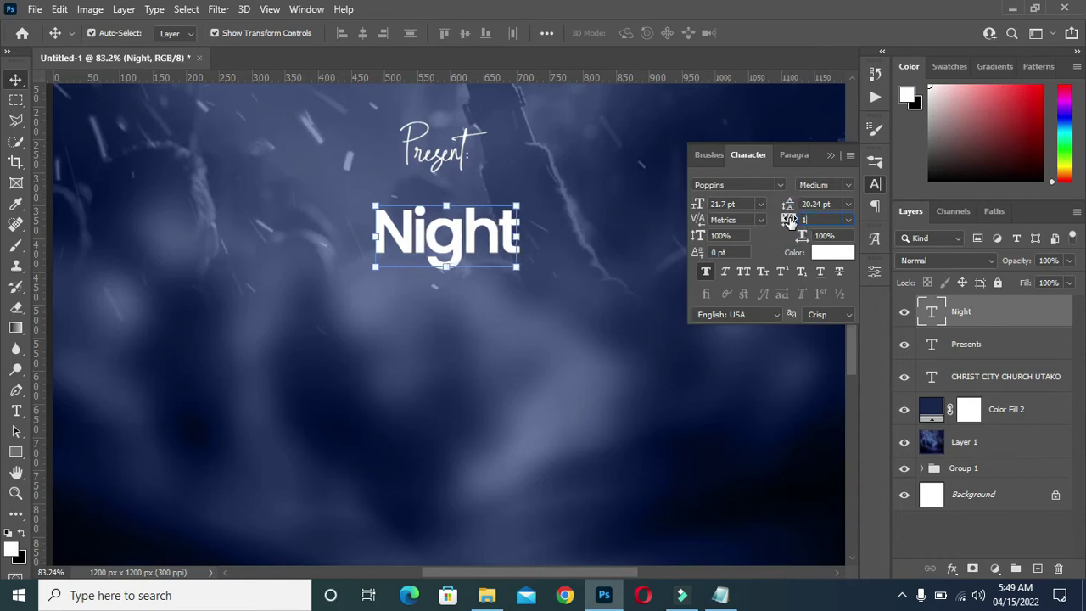
pyautogui.write('-')
pyautogui.press('Return')
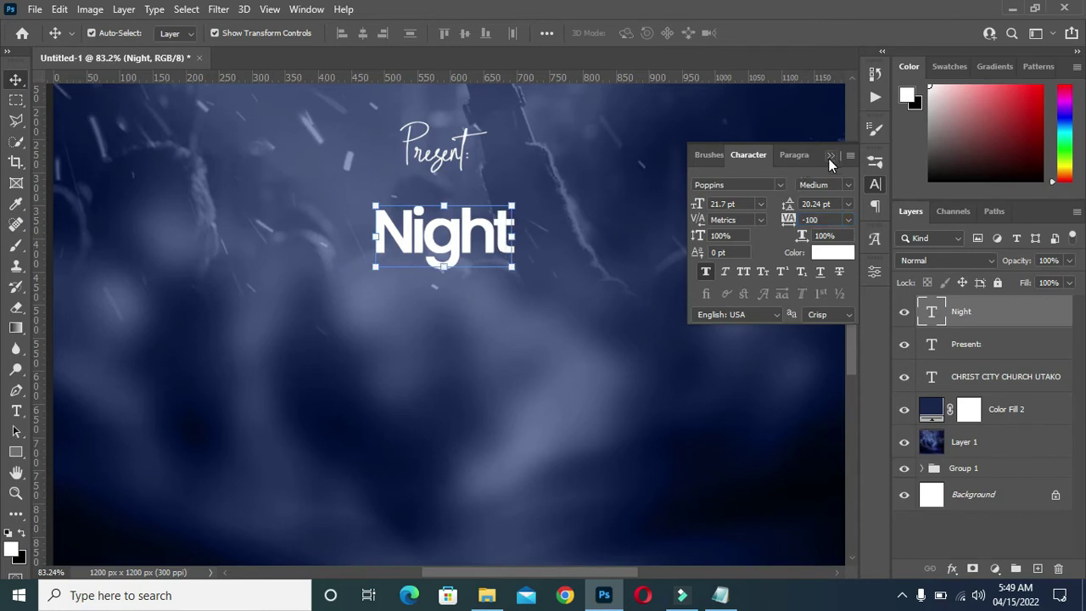
pyautogui.click(829, 156)
# Shrink the Night text to about 78% of its size
pyautogui.hotkey('ctrl', '0')
pyautogui.scroll(5, 433, 246)
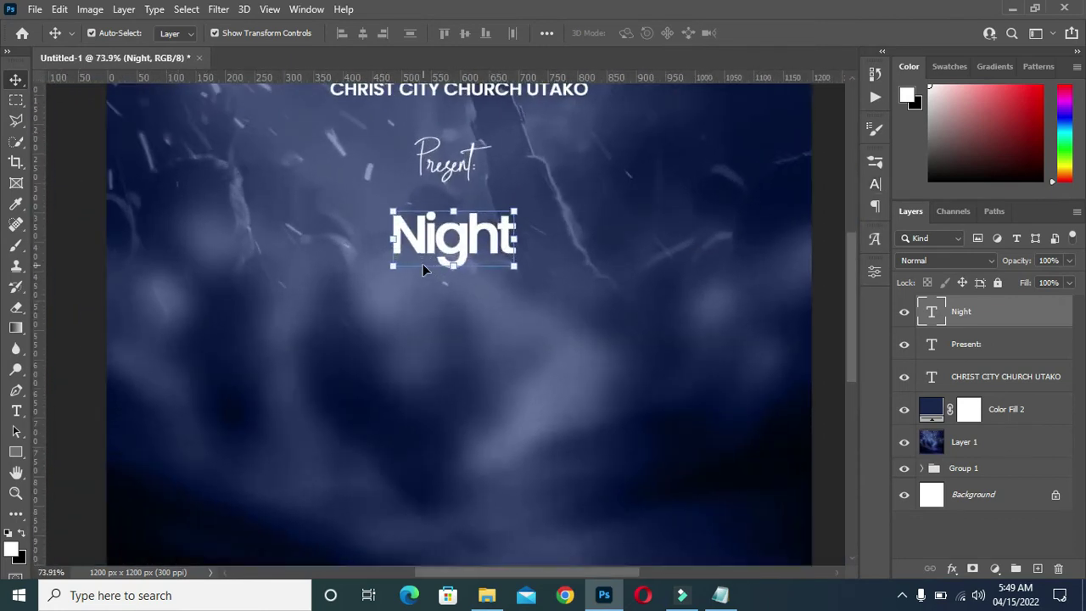
pyautogui.moveTo(457, 270); pyautogui.dragTo(456, 264)
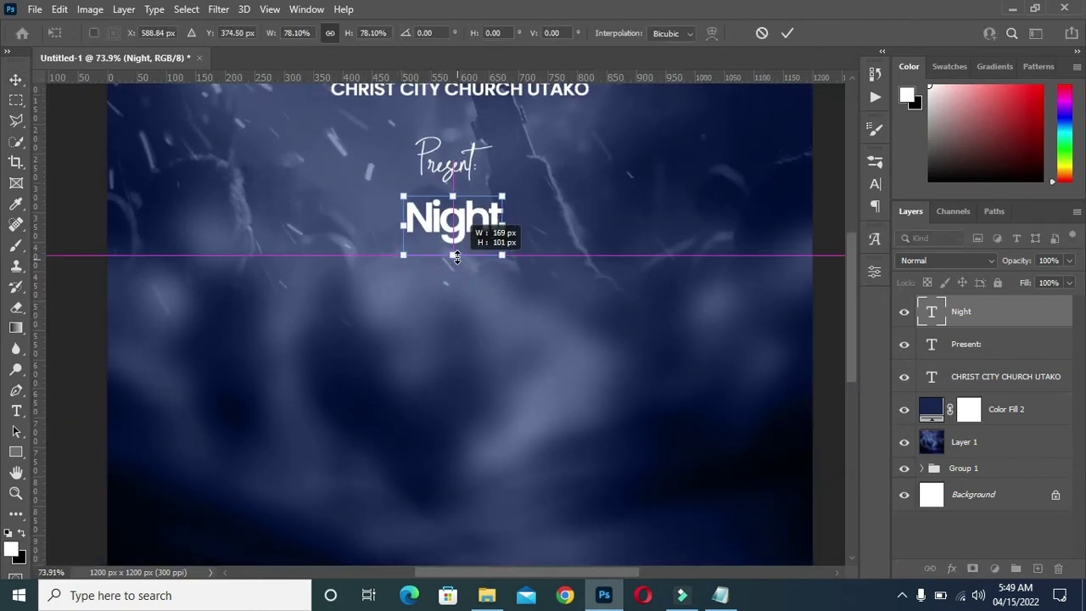
pyautogui.moveTo(455, 263); pyautogui.dragTo(458, 246)
pyautogui.press('Return')
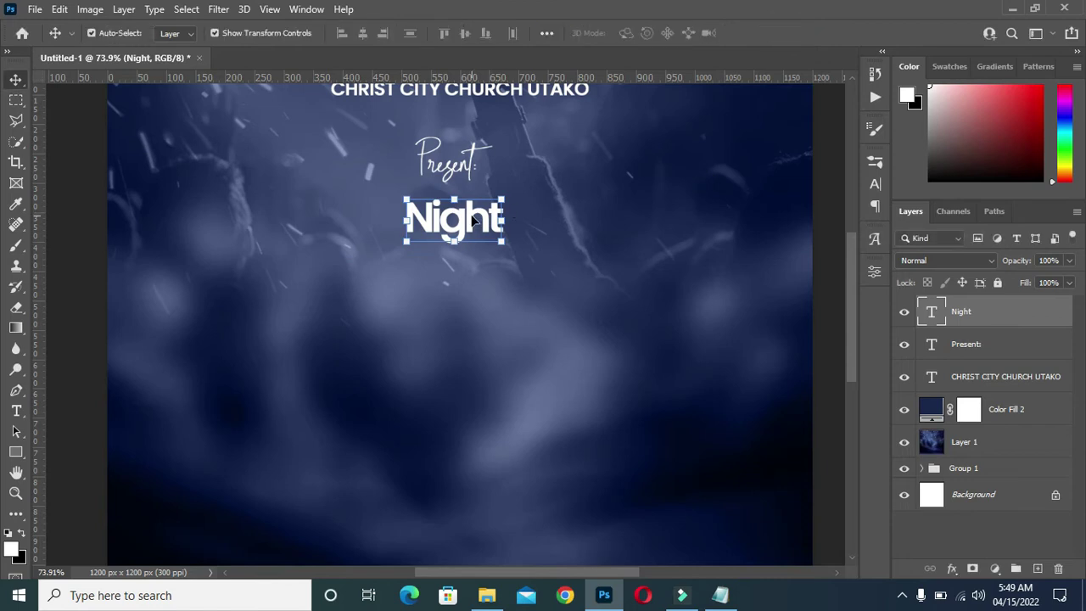
# Duplicate Night and place the copy just below the original
pyautogui.scroll(2, 474, 219)
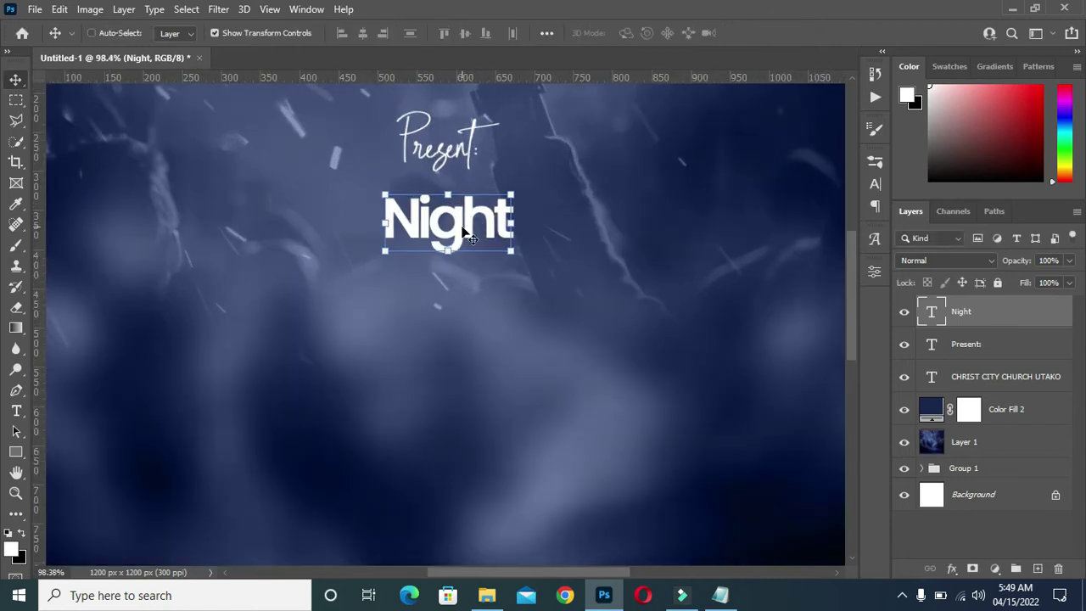
pyautogui.hotkey('ctrl', 'j')
pyautogui.moveTo(447, 224); pyautogui.dragTo(447, 274)
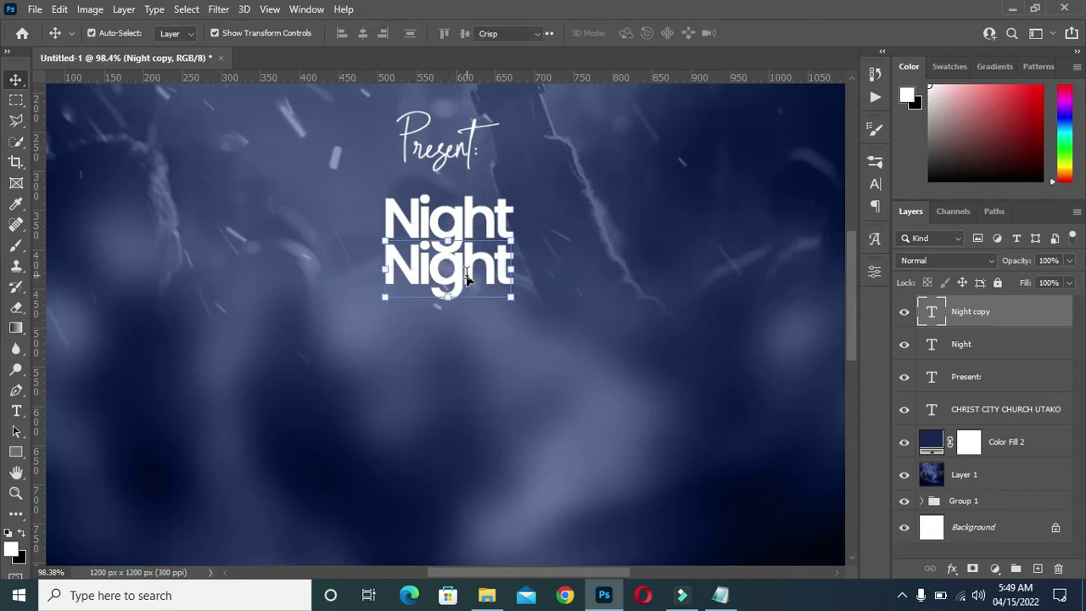
# Replace the Night copy's text with 'of', pasted from the notes
pyautogui.press('t')
pyautogui.click(455, 270)
pyautogui.hotkey('ctrl', 'a')
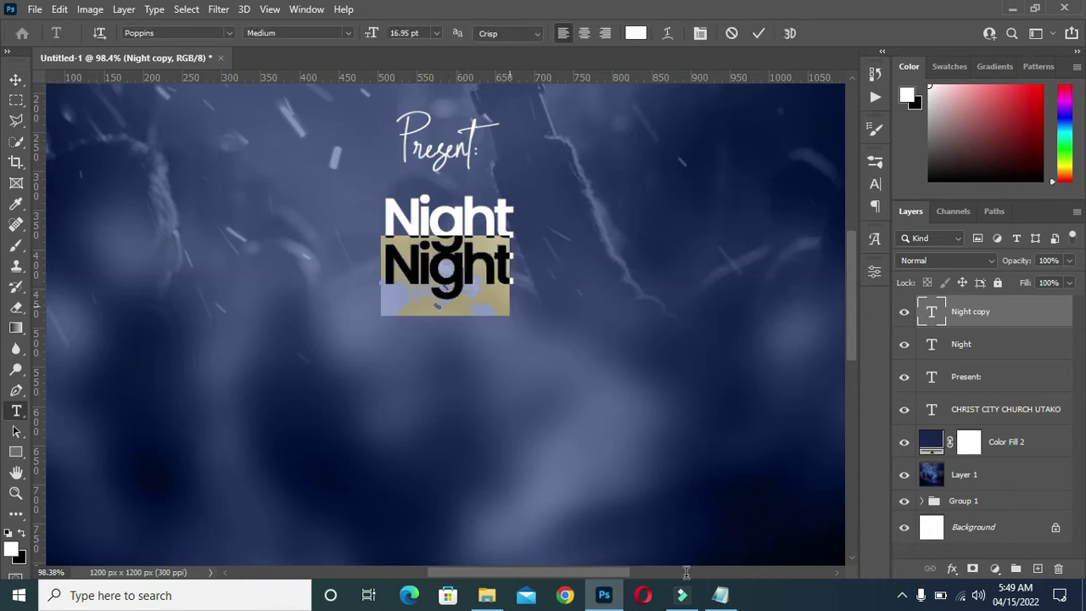
pyautogui.click(720, 595)
pyautogui.moveTo(244, 263); pyautogui.dragTo(234, 263)
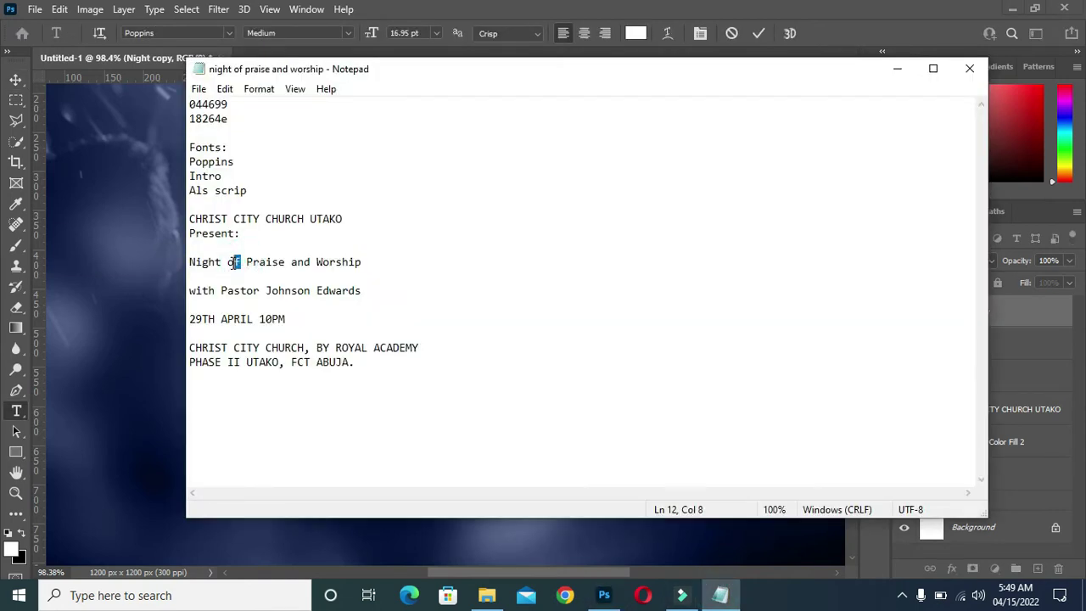
pyautogui.click(897, 69)
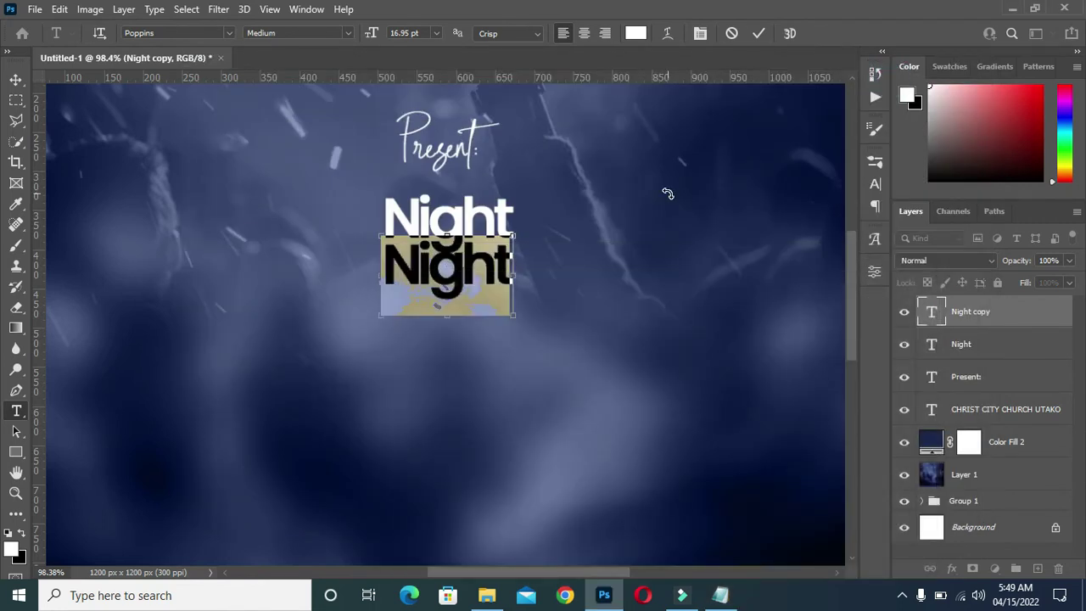
pyautogui.write('of')
pyautogui.click(755, 36)
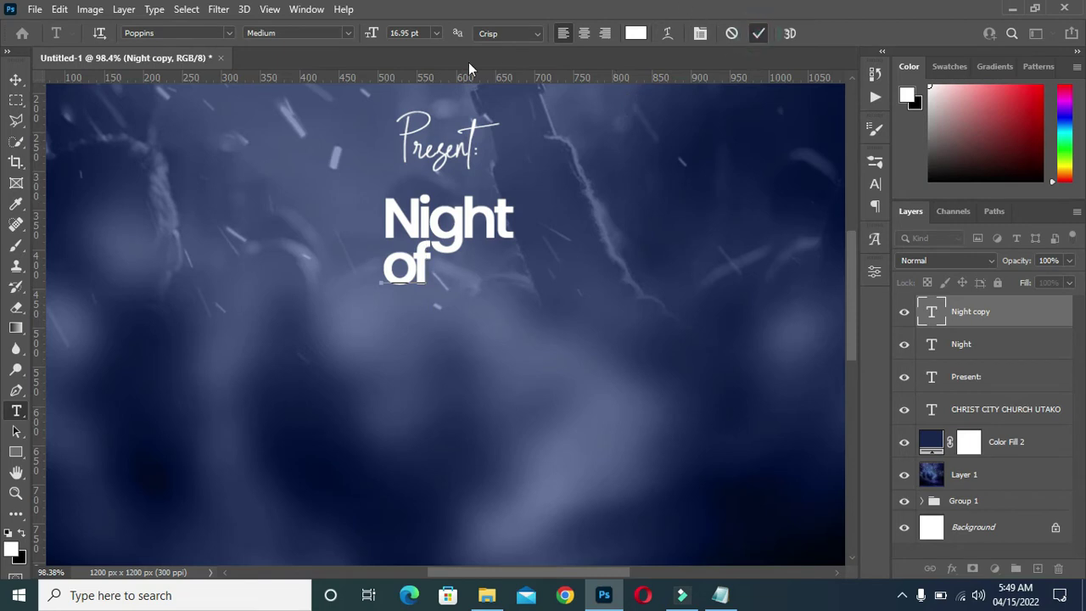
# Set 'of' to ALS Script and tuck it over Night's lower right
pyautogui.click(229, 32)
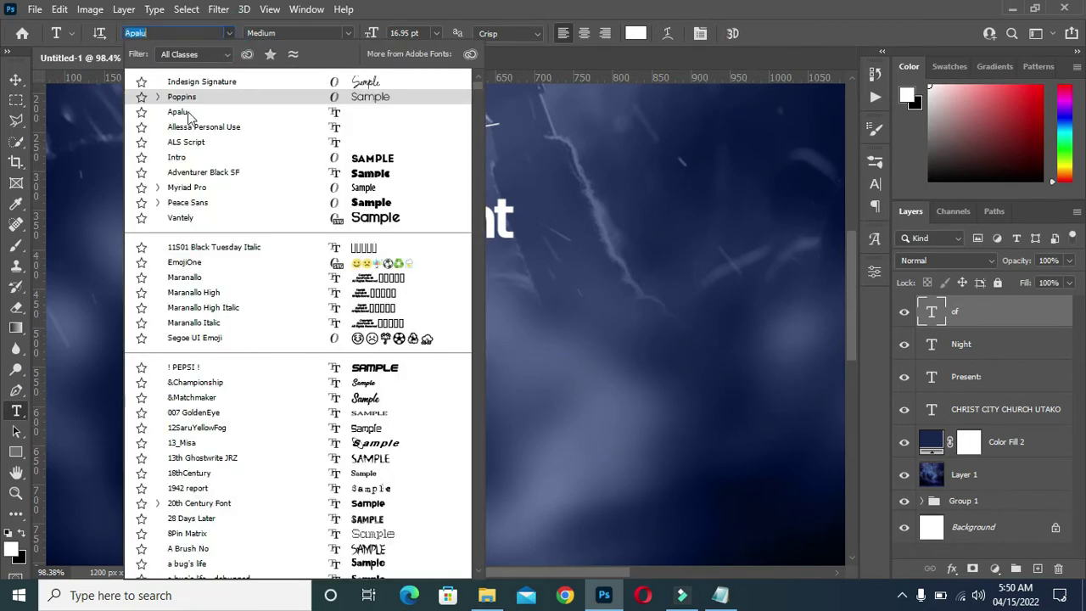
pyautogui.click(188, 143)
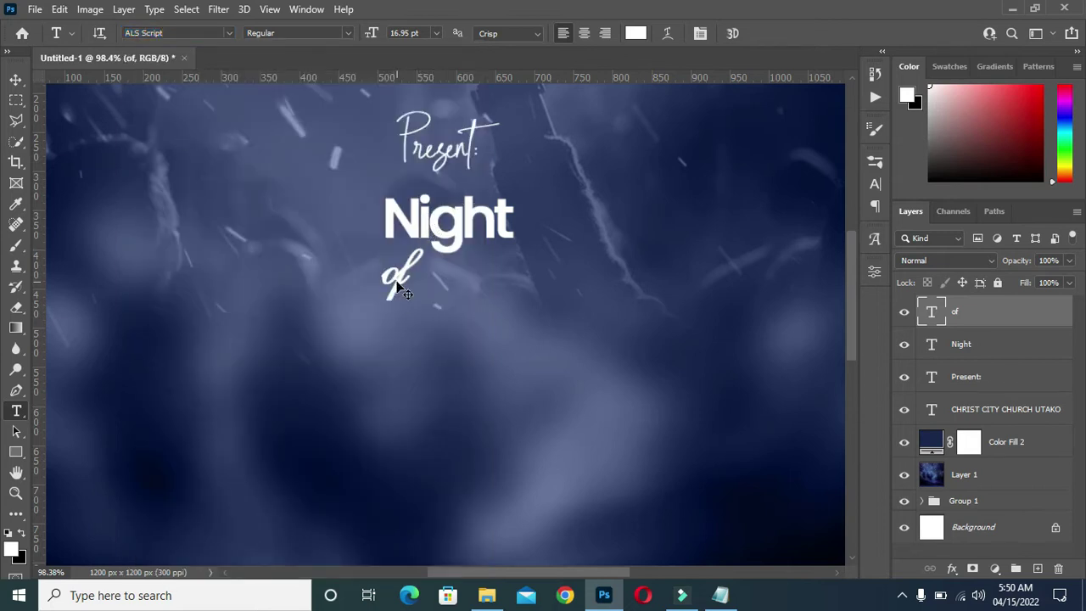
pyautogui.moveTo(405, 291); pyautogui.dragTo(465, 260)
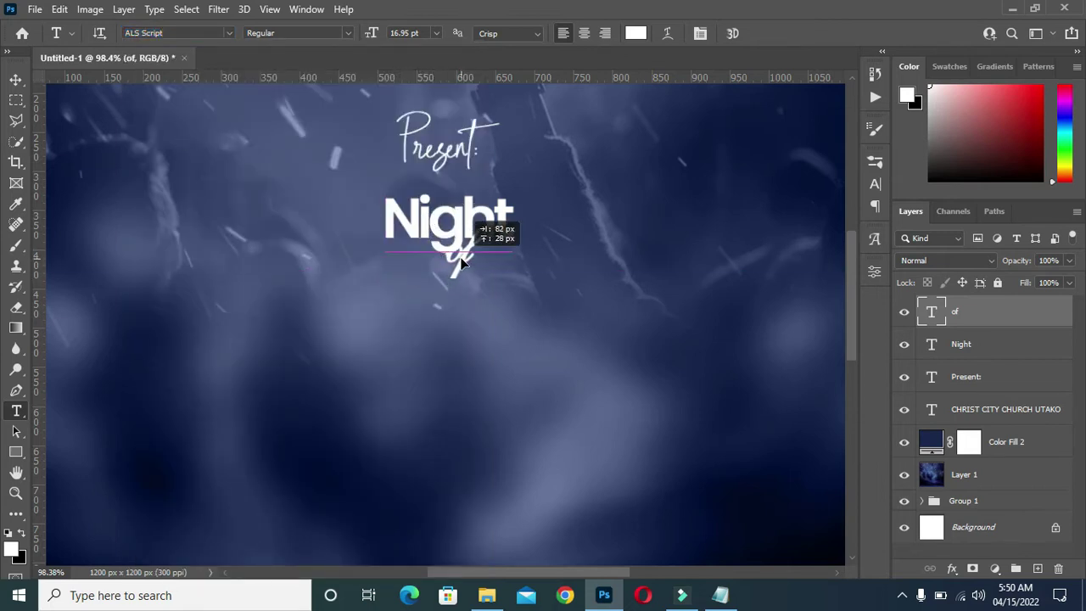
pyautogui.moveTo(465, 260); pyautogui.dragTo(472, 254)
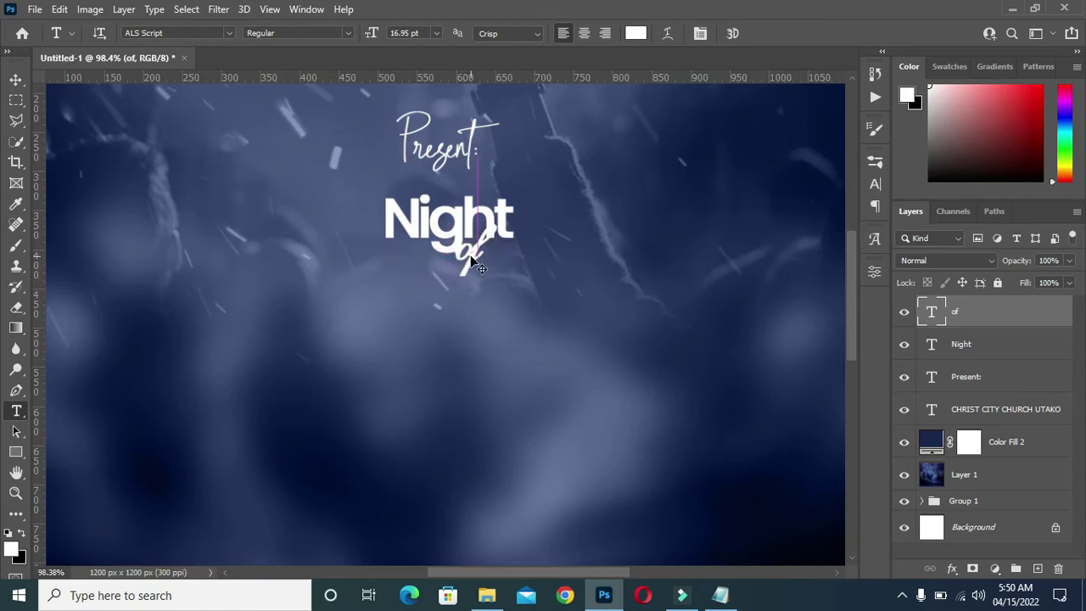
# Select the Night text layer and bring up its text colour picker
pyautogui.click(17, 80)
pyautogui.click(429, 228)
pyautogui.press('t')
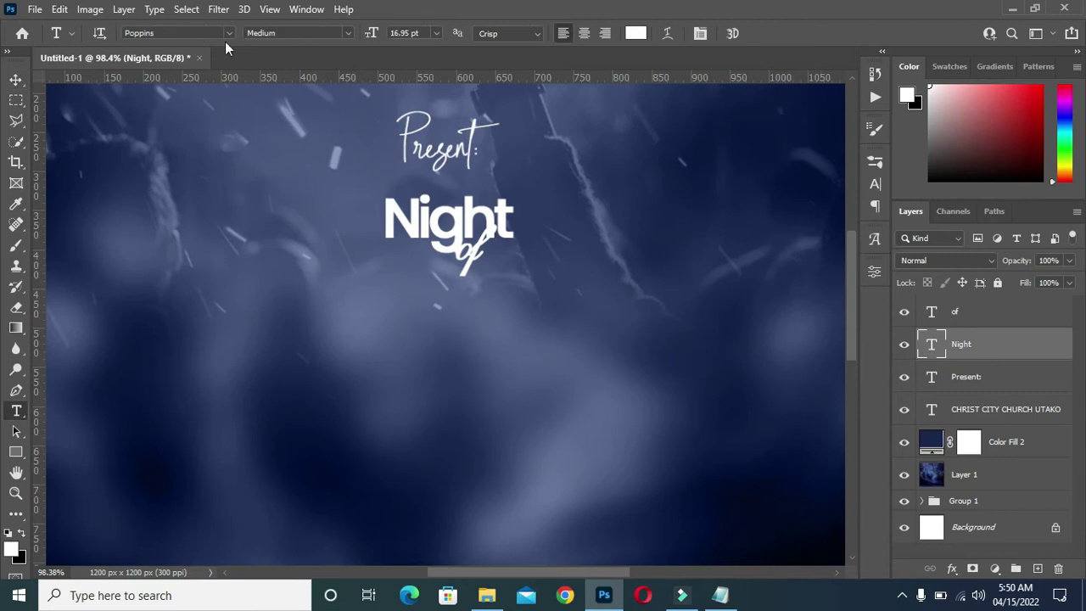
pyautogui.click(637, 34)
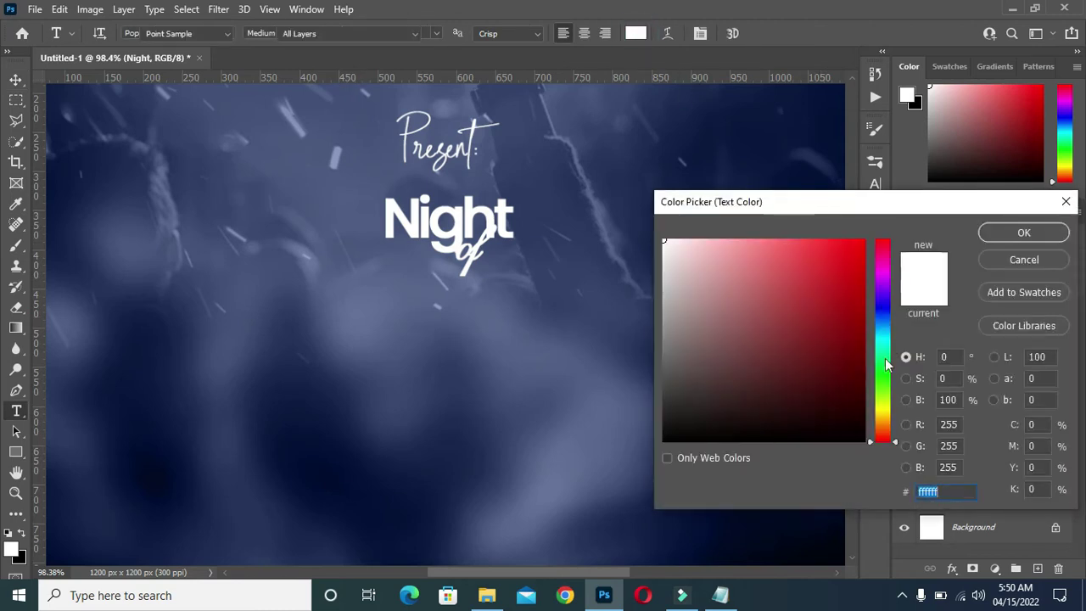
# Colour the Night text yellow-orange #ffb400
pyautogui.click(883, 418)
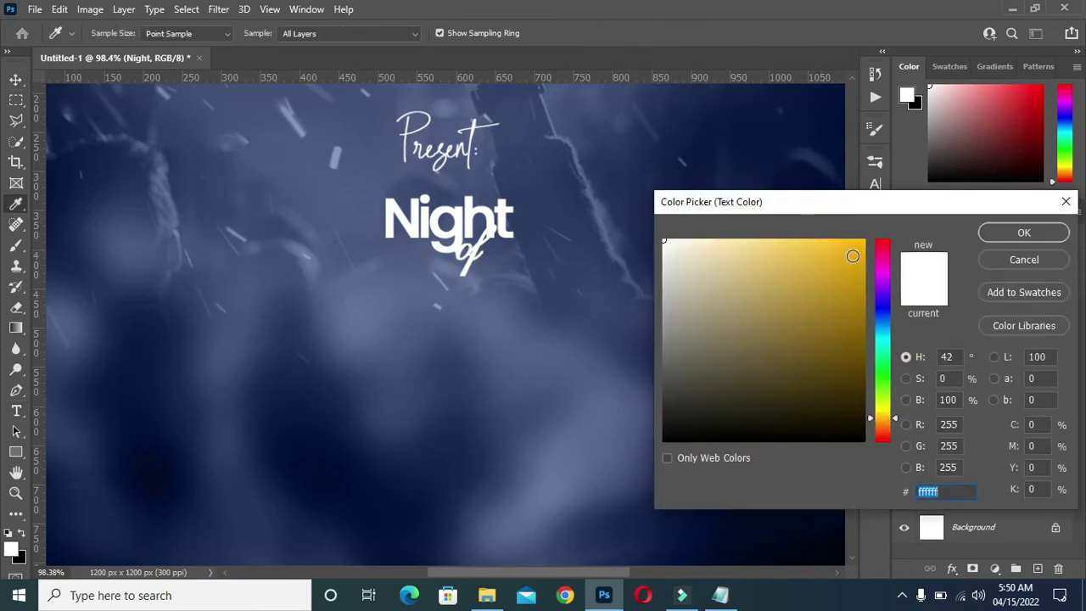
pyautogui.click(863, 241)
pyautogui.click(863, 242)
pyautogui.click(1005, 233)
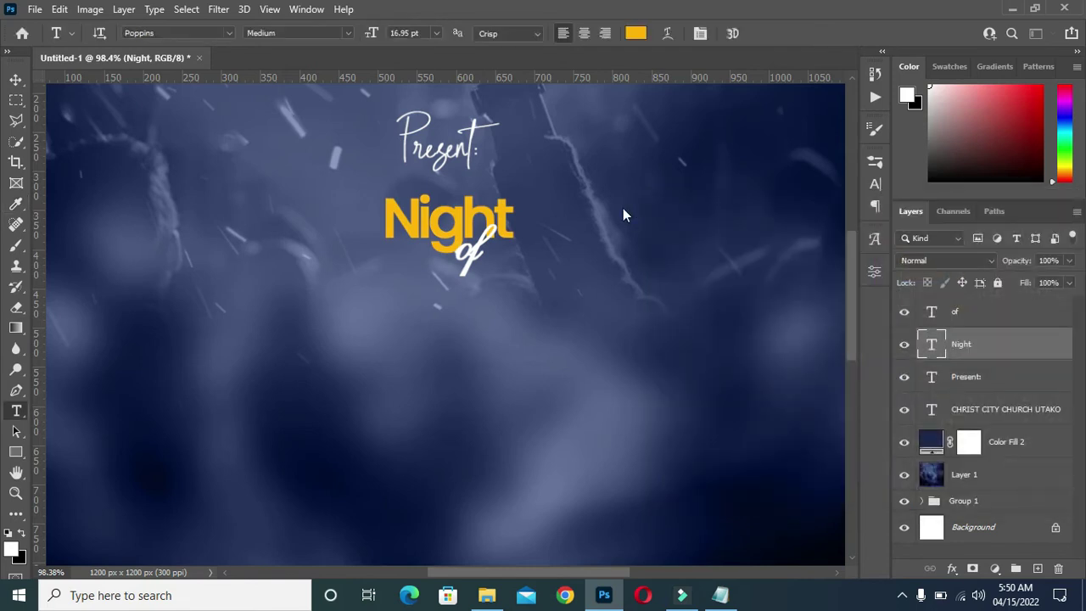
# Give Night a black drop shadow at 85% opacity with 7 px size
pyautogui.click(15, 78)
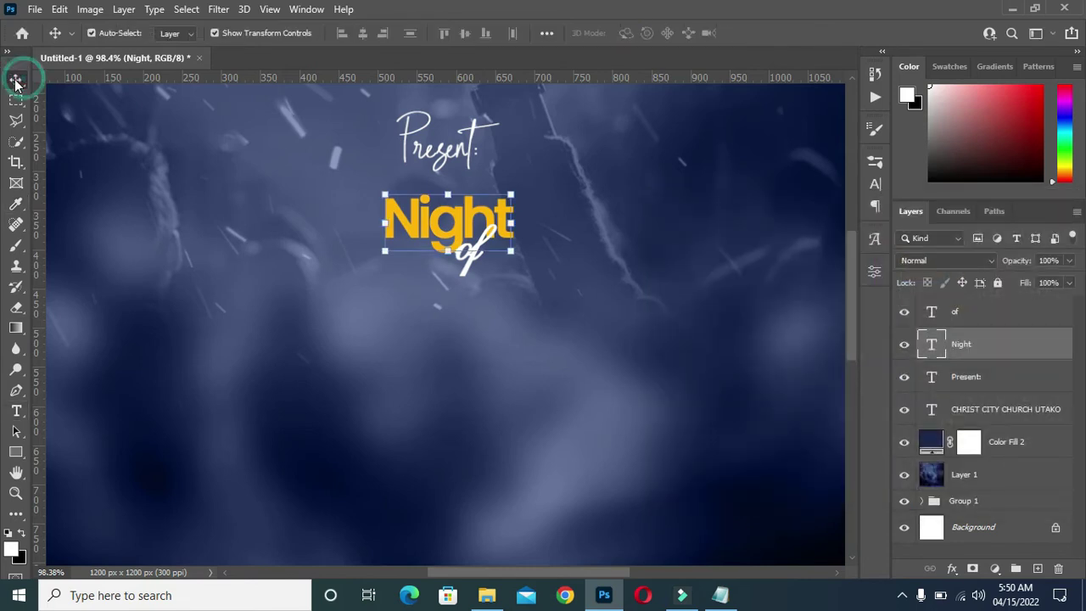
pyautogui.click(956, 574)
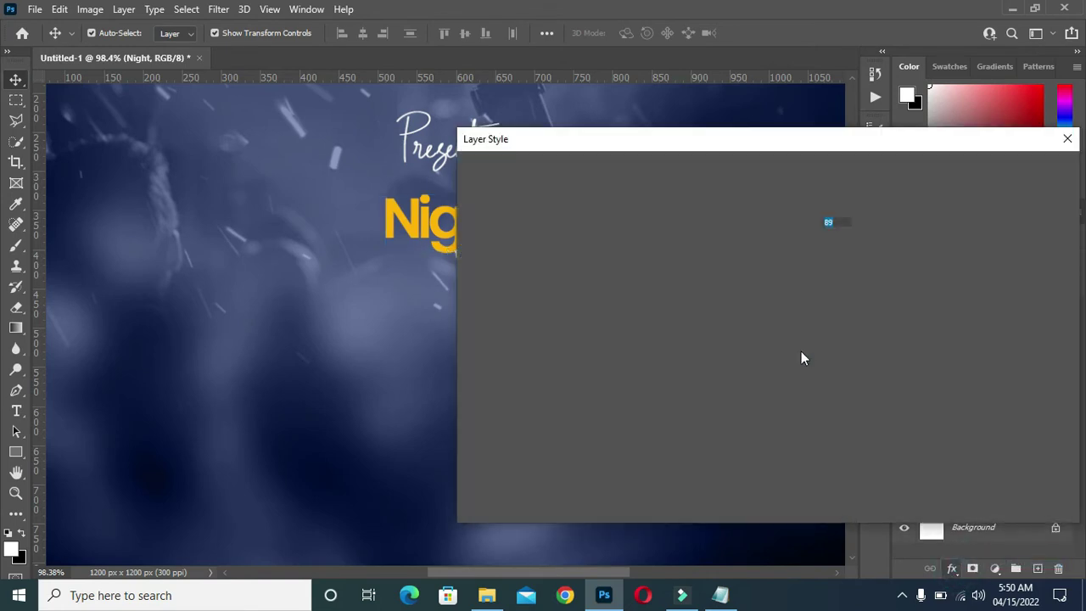
pyautogui.moveTo(681, 138); pyautogui.dragTo(795, 151)
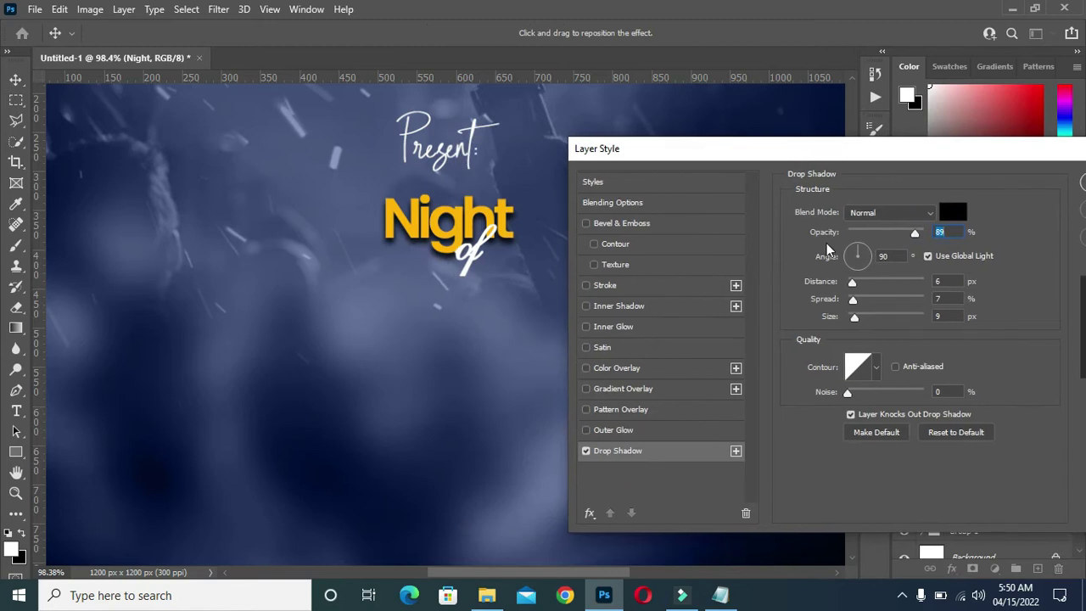
pyautogui.click(856, 318)
pyautogui.moveTo(856, 321); pyautogui.dragTo(853, 320)
pyautogui.click(854, 321)
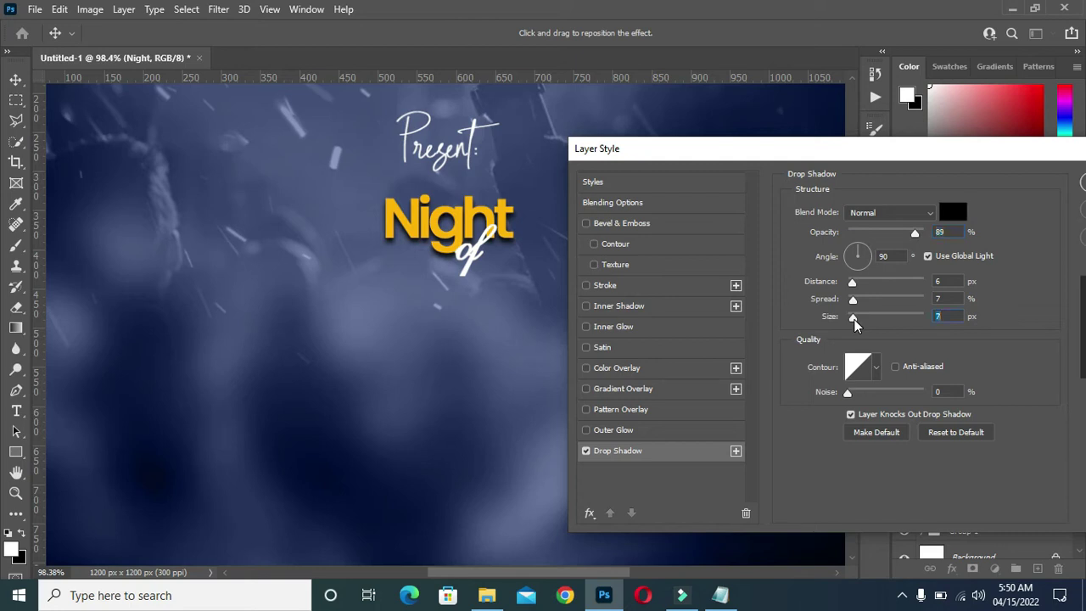
pyautogui.moveTo(919, 235); pyautogui.dragTo(914, 238)
pyautogui.moveTo(933, 143); pyautogui.dragTo(758, 137)
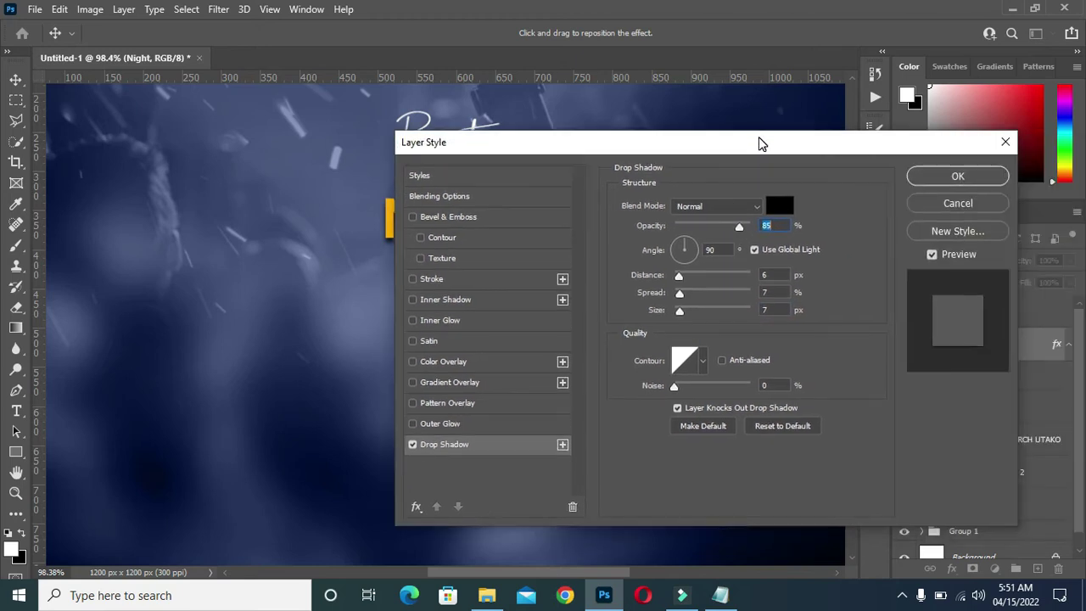
pyautogui.click(958, 175)
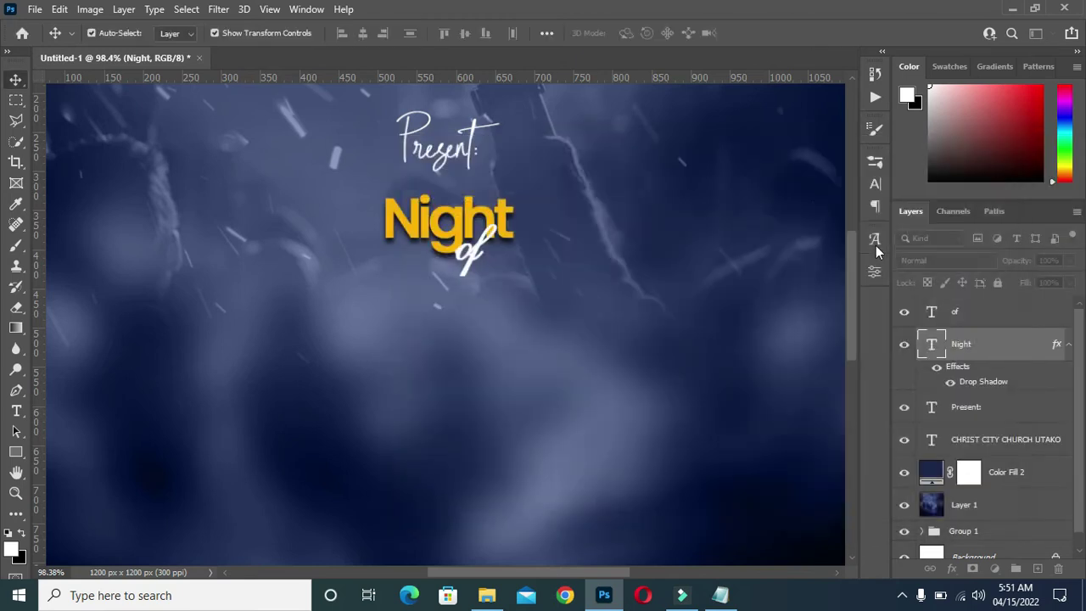
pyautogui.click(464, 274)
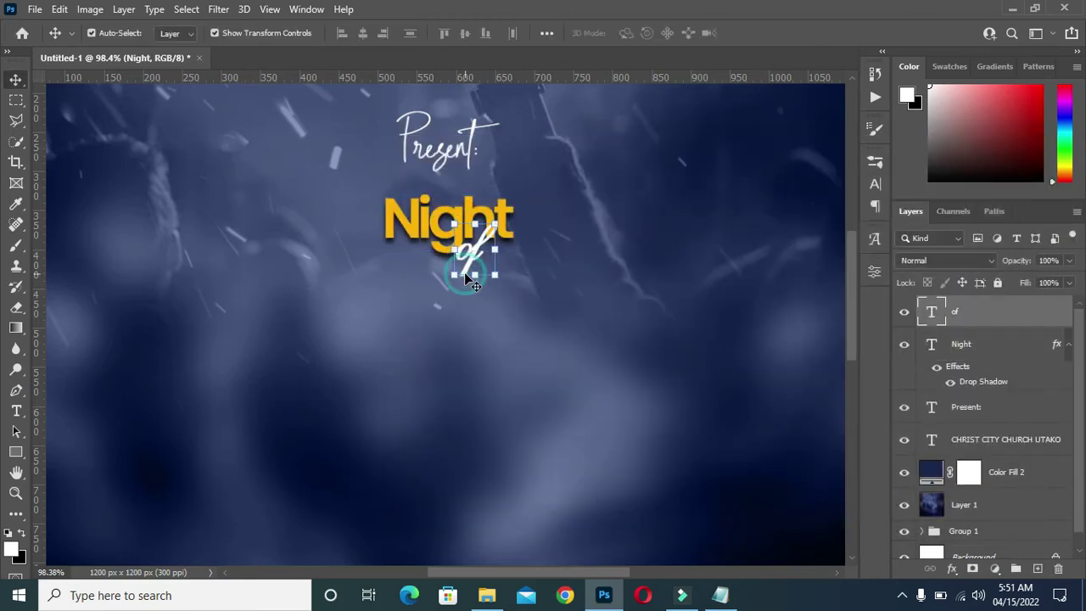
# Duplicate the 'of' layer and convert the copy to a smart object
pyautogui.click(1068, 346)
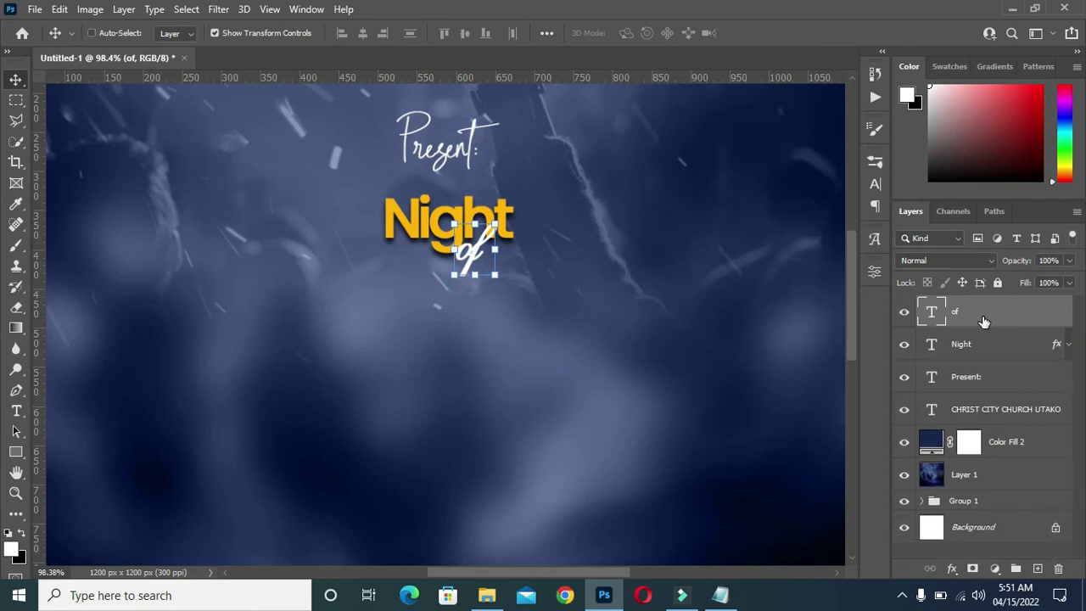
pyautogui.keyDown('ctrl'); pyautogui.click(984, 319); pyautogui.keyUp('ctrl')
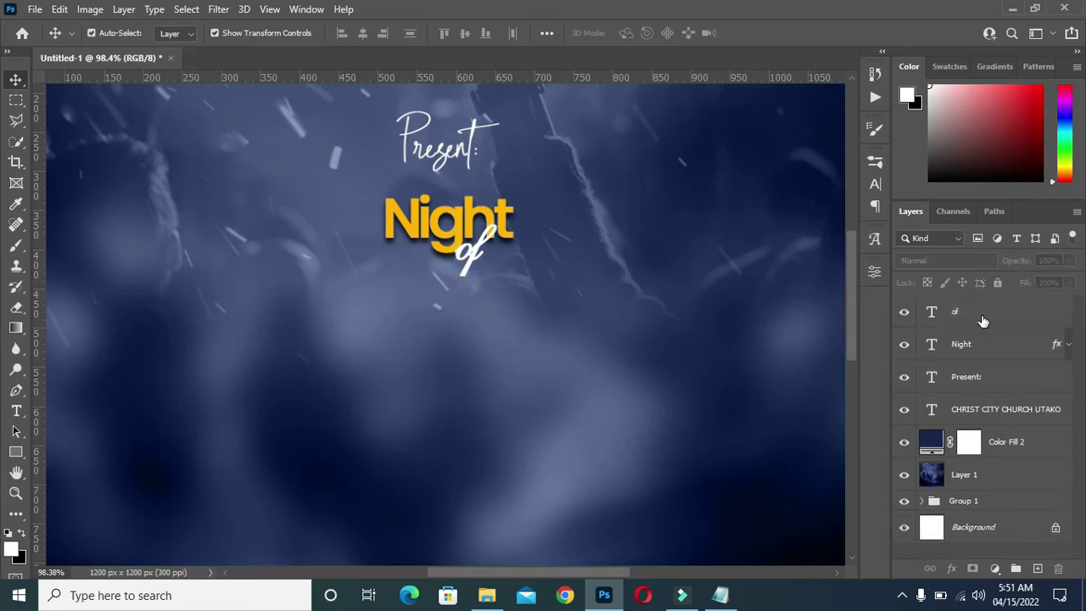
pyautogui.click(981, 319)
pyautogui.hotkey('ctrl', 'j')
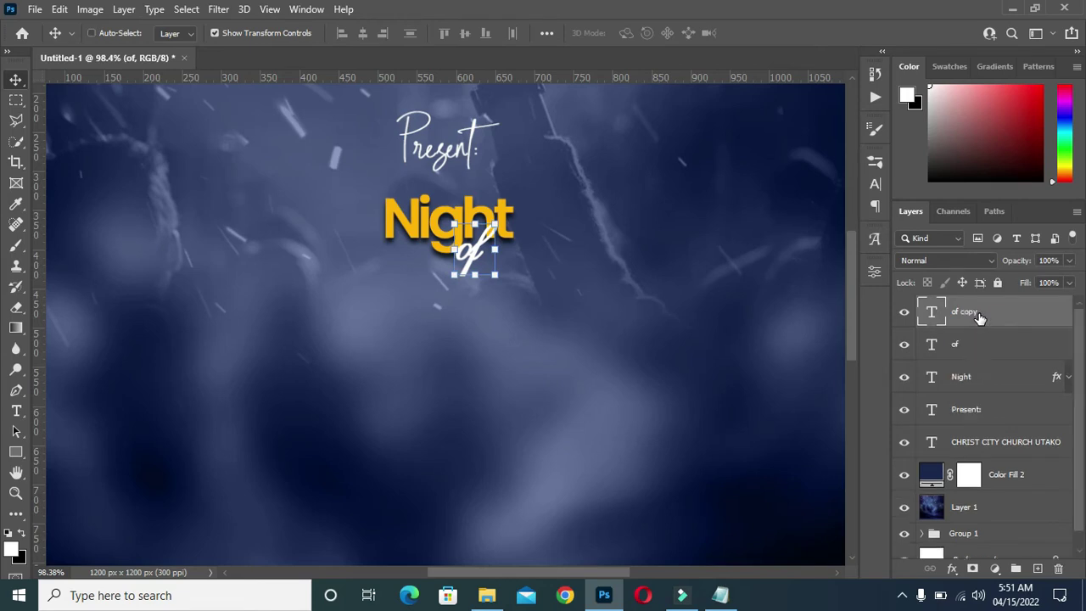
pyautogui.rightClick(975, 310)
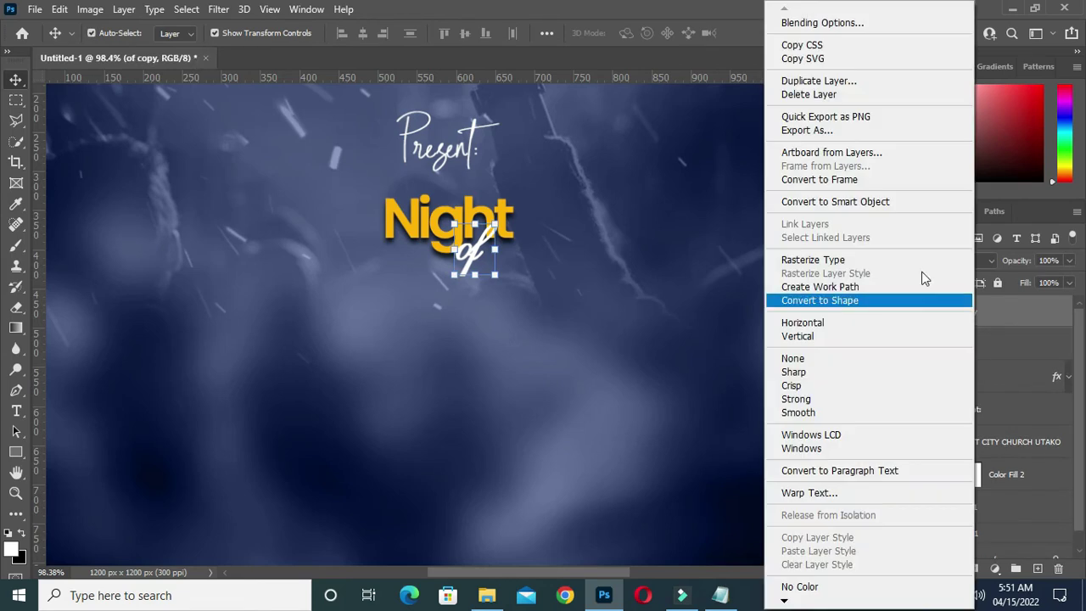
pyautogui.click(853, 203)
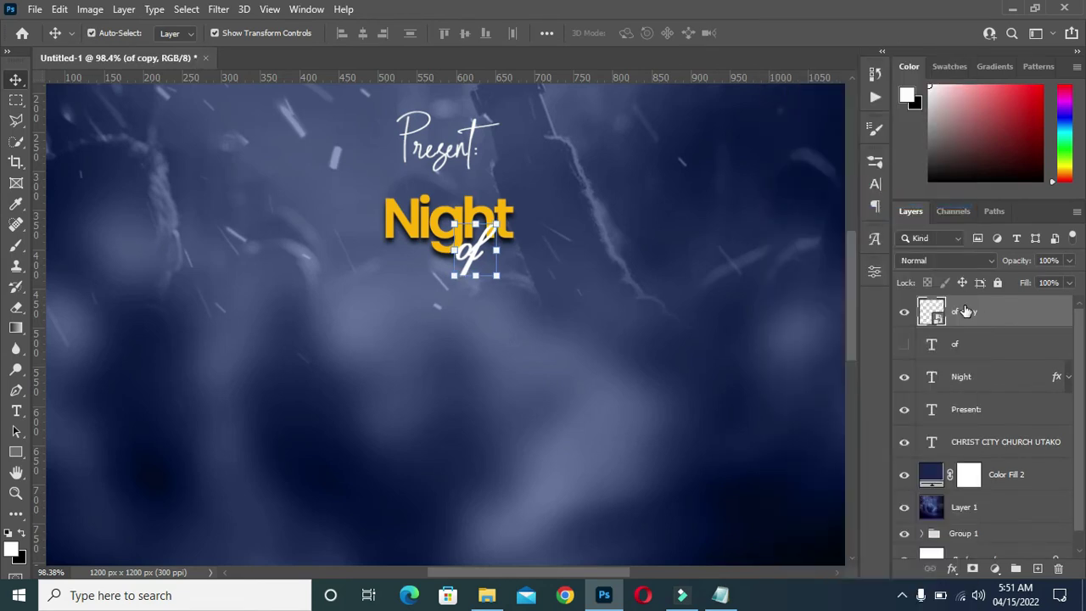
# Add a drop shadow and a 3 px white outline to the 'of' copy
pyautogui.click(952, 569)
pyautogui.click(993, 560)
pyautogui.moveTo(591, 144)
pyautogui.mouseDown()
pyautogui.moveTo(767, 145)
pyautogui.moveTo(762, 136)
pyautogui.mouseUp()
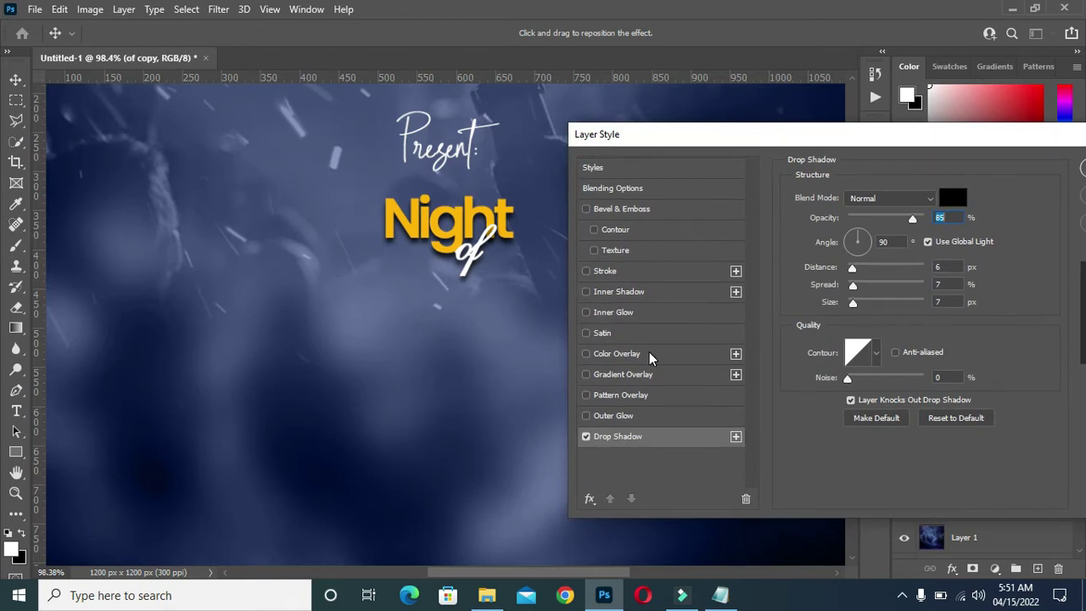
pyautogui.click(616, 273)
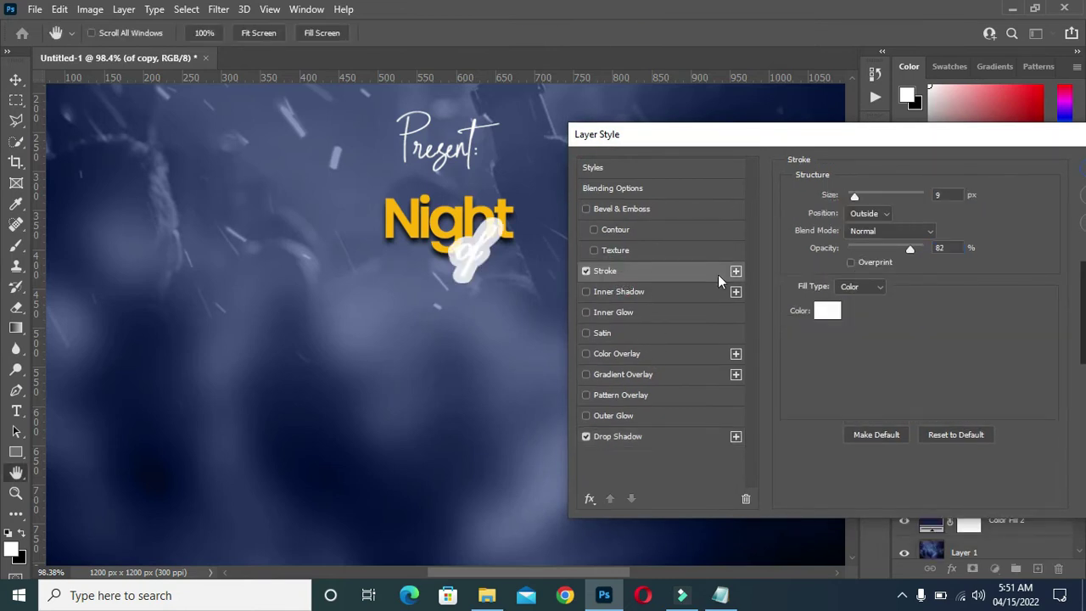
pyautogui.moveTo(855, 196); pyautogui.dragTo(852, 197)
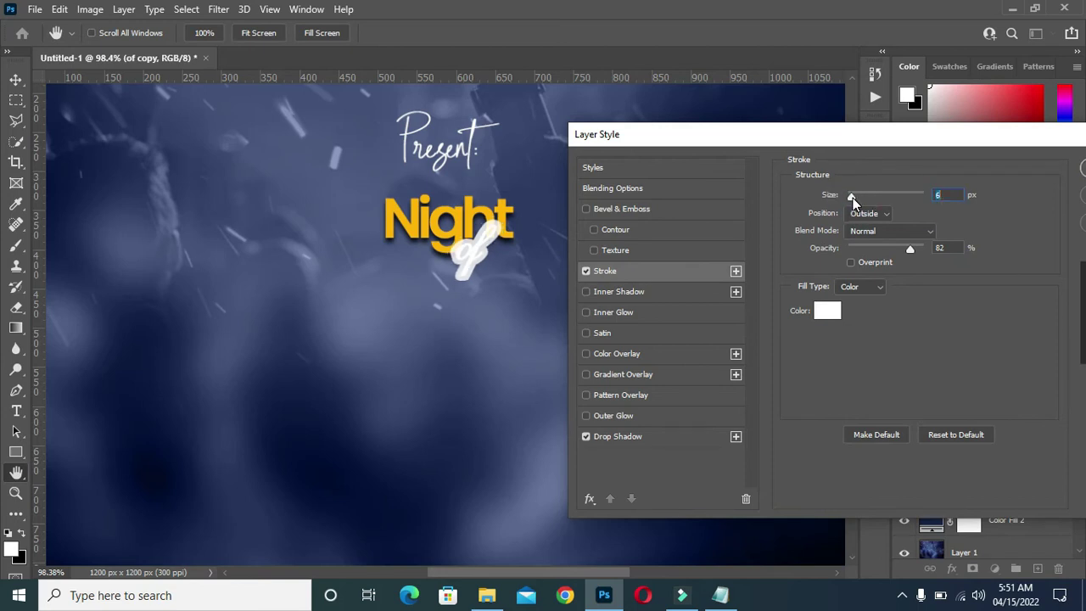
pyautogui.write('4')
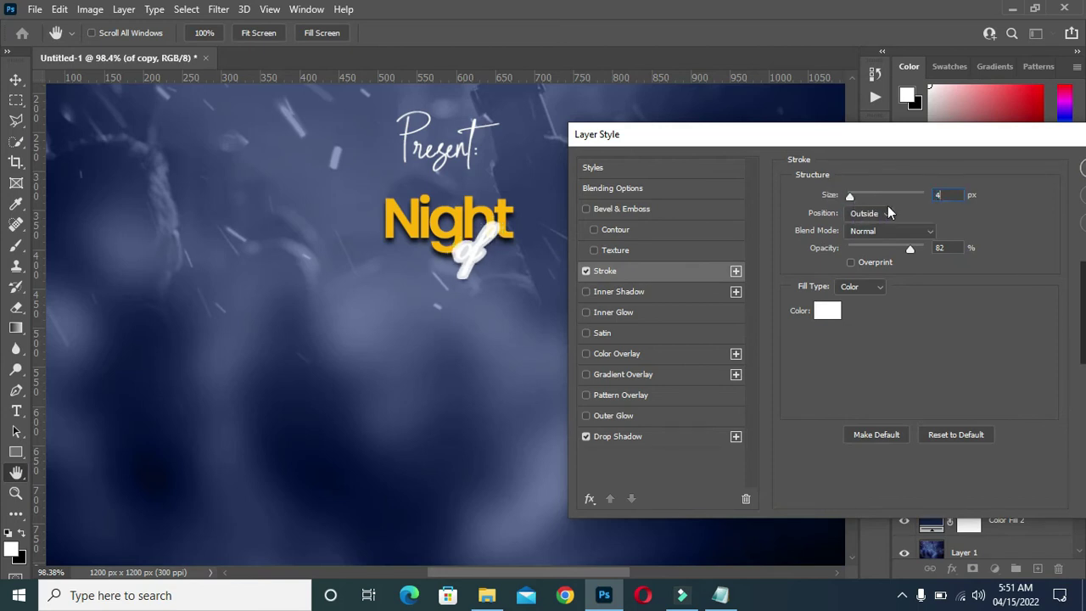
pyautogui.write('3')
pyautogui.press('Left')
pyautogui.press('BackSpace')
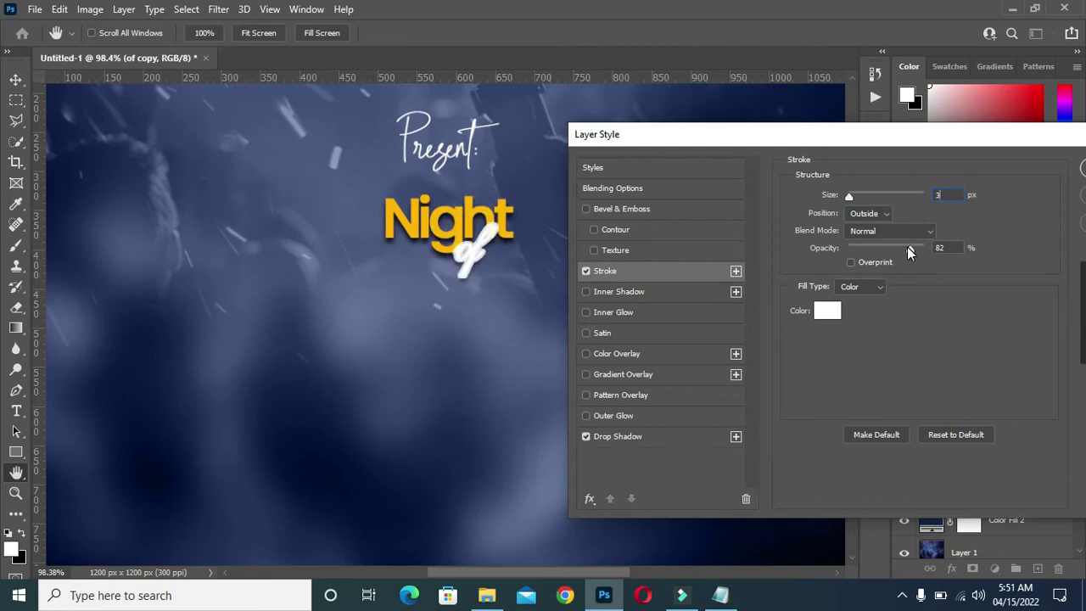
pyautogui.moveTo(918, 136); pyautogui.dragTo(806, 137)
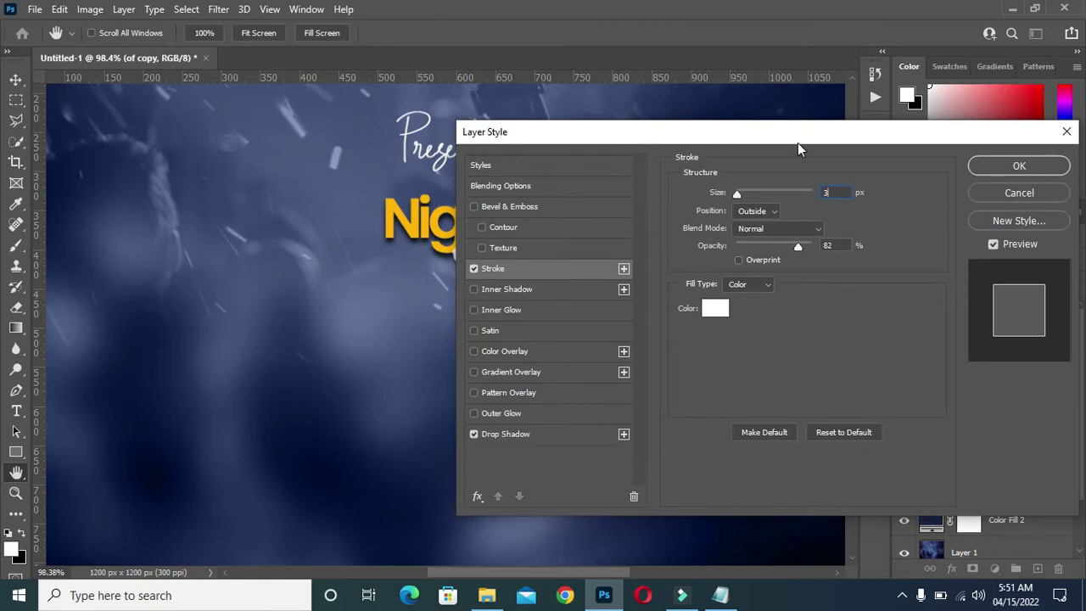
pyautogui.click(1014, 169)
# Apply a dark red #94000a colour overlay to the 'of' copy
pyautogui.click(951, 568)
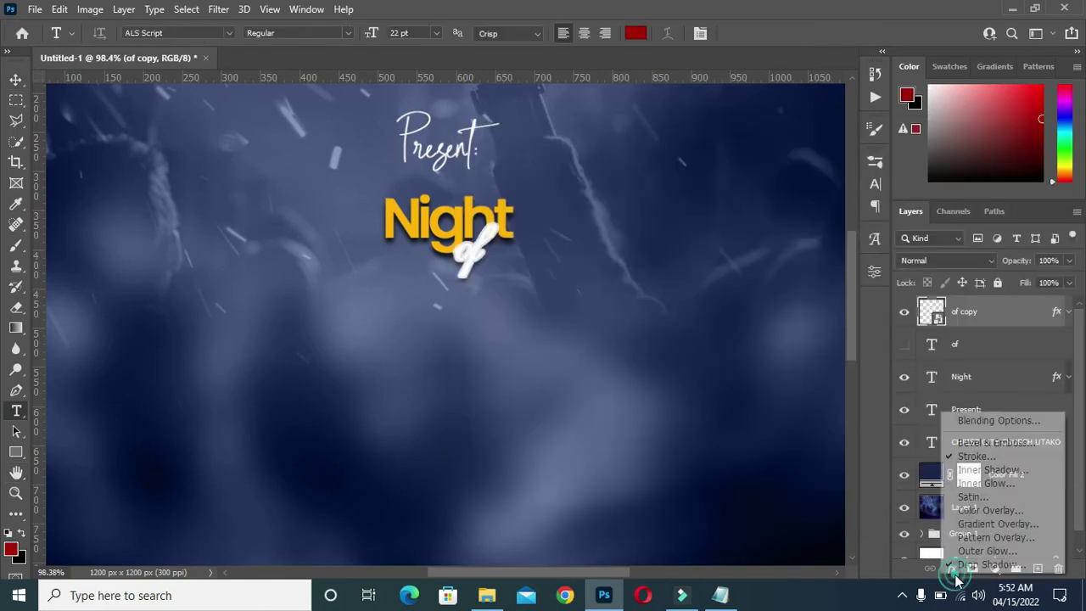
pyautogui.click(977, 421)
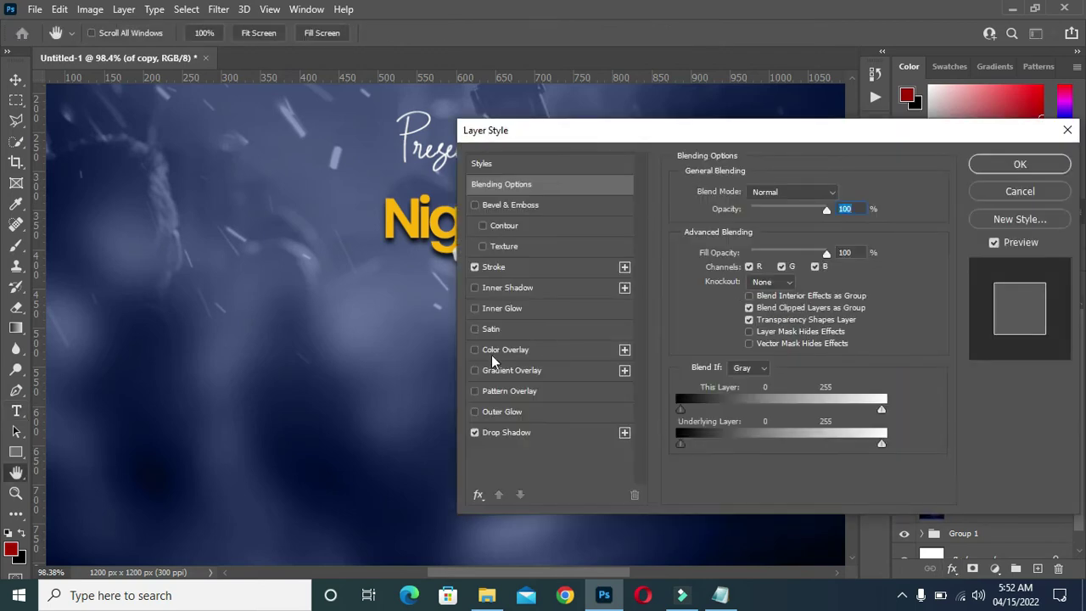
pyautogui.click(500, 350)
pyautogui.moveTo(703, 132); pyautogui.dragTo(774, 133)
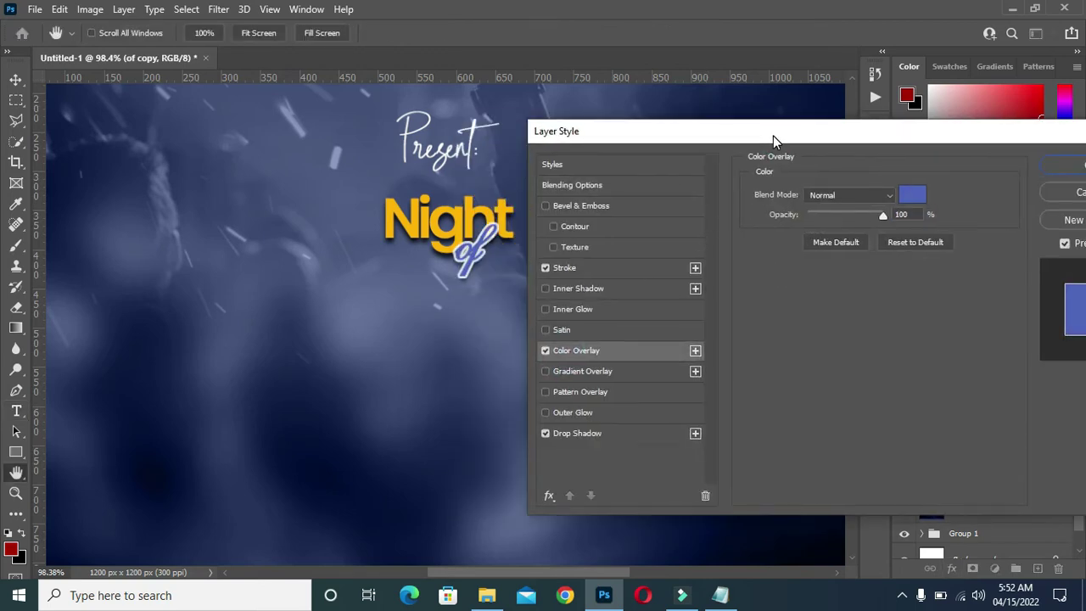
pyautogui.click(916, 201)
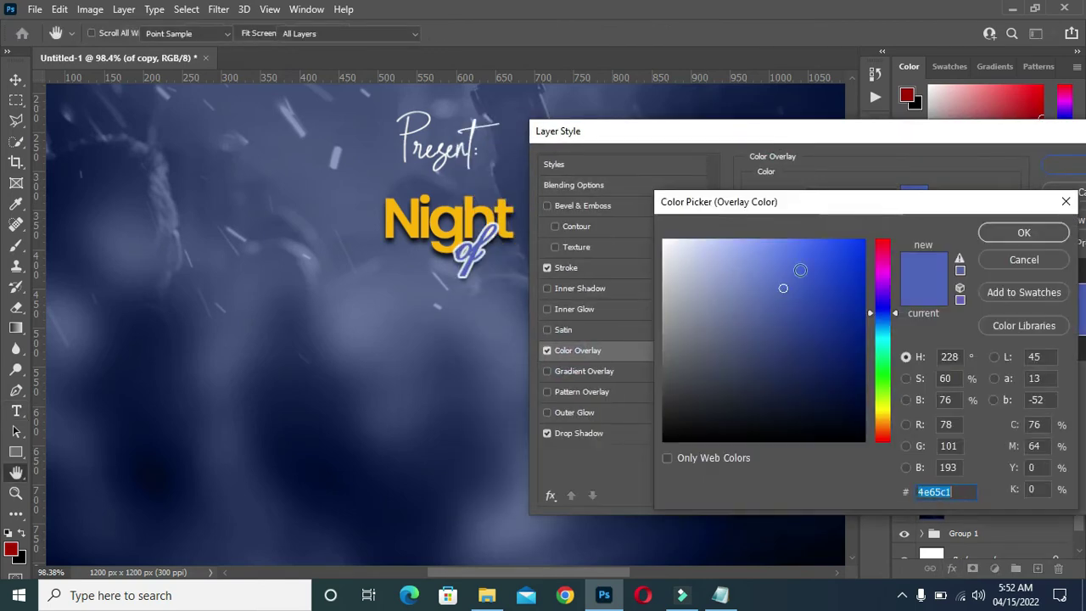
pyautogui.click(883, 263)
pyautogui.click(864, 324)
pyautogui.click(1003, 234)
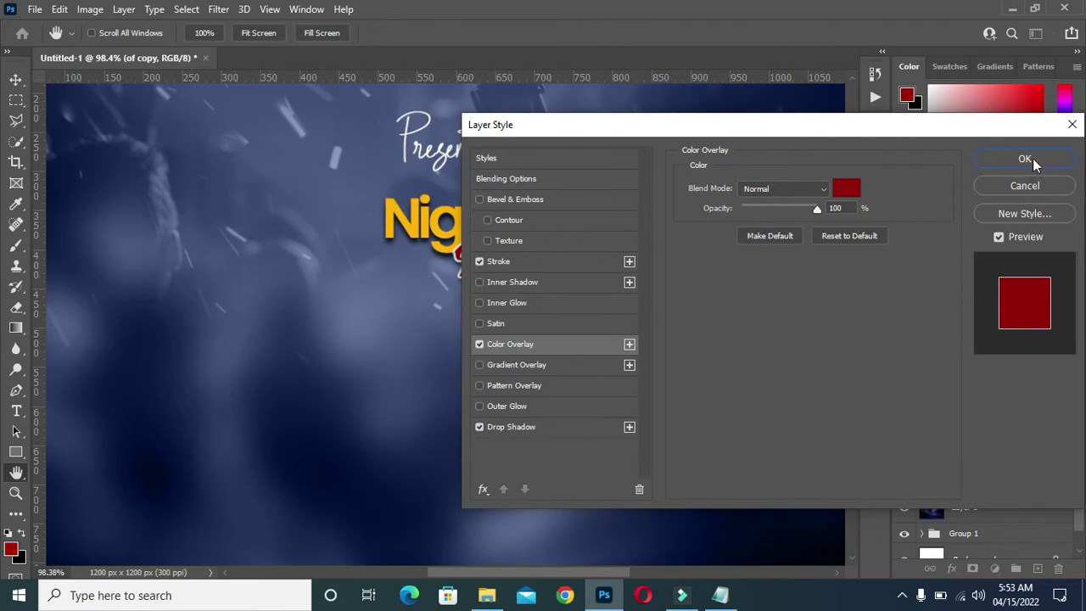
pyautogui.click(1030, 163)
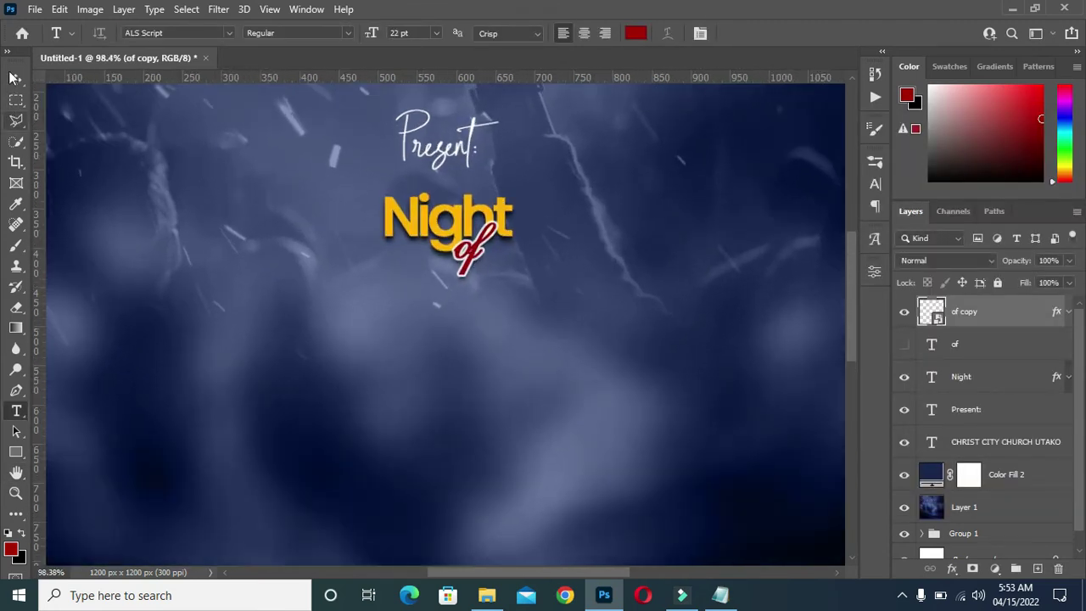
# Select the word 'Praise' in the Notepad flyer wording
pyautogui.click(16, 79)
pyautogui.keyDown('alt'); pyautogui.scroll(-2, 553, 386); pyautogui.keyUp('alt')
pyautogui.click(720, 594)
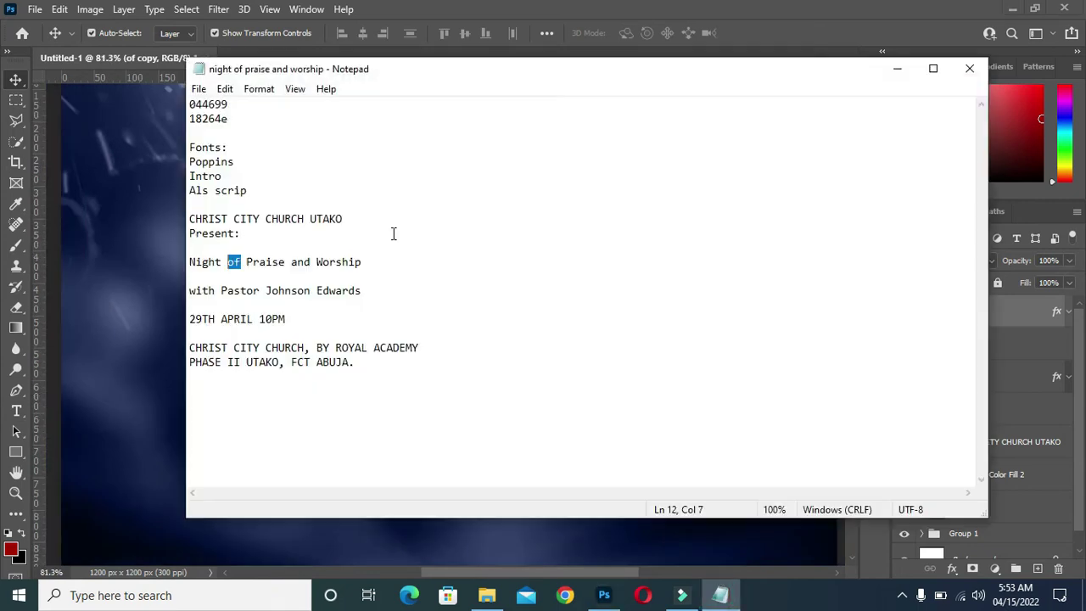
pyautogui.doubleClick(266, 262)
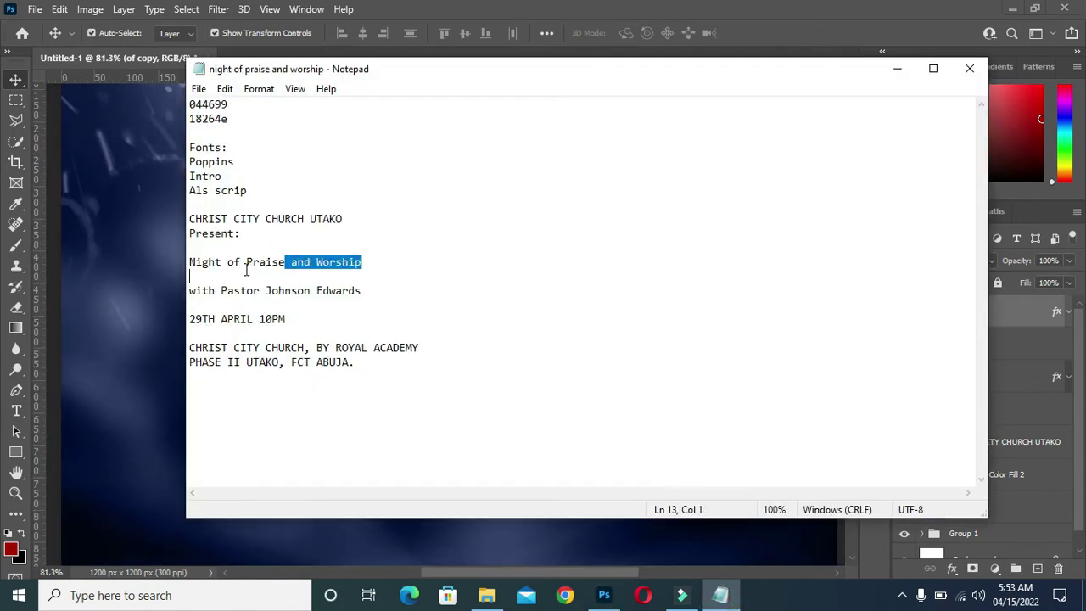
pyautogui.moveTo(246, 262); pyautogui.dragTo(286, 267)
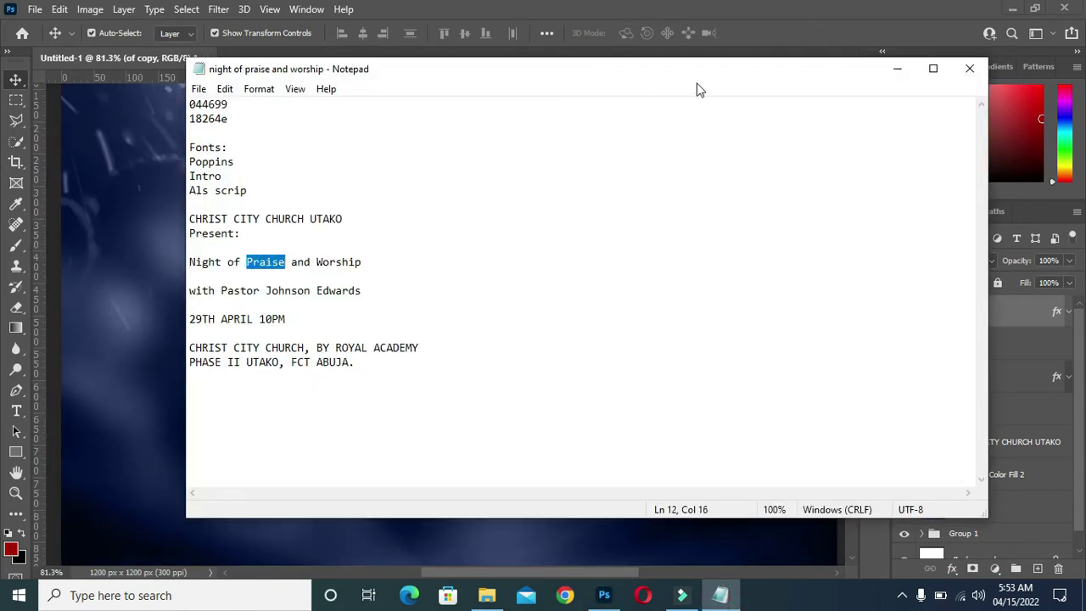
pyautogui.click(897, 68)
pyautogui.keyDown('alt'); pyautogui.scroll(1, 417, 351); pyautogui.keyUp('alt')
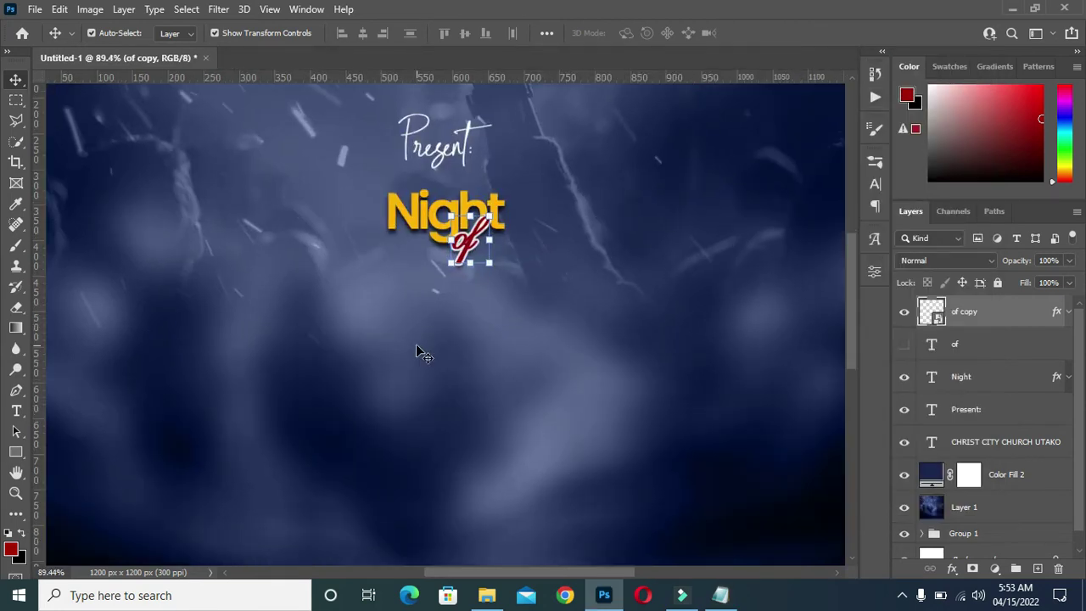
# Type PRAISE in the Intro font below 'Night of' and colour it white
pyautogui.press('t')
pyautogui.keyDown('alt'); pyautogui.scroll(-2, 436, 286); pyautogui.keyUp('alt')
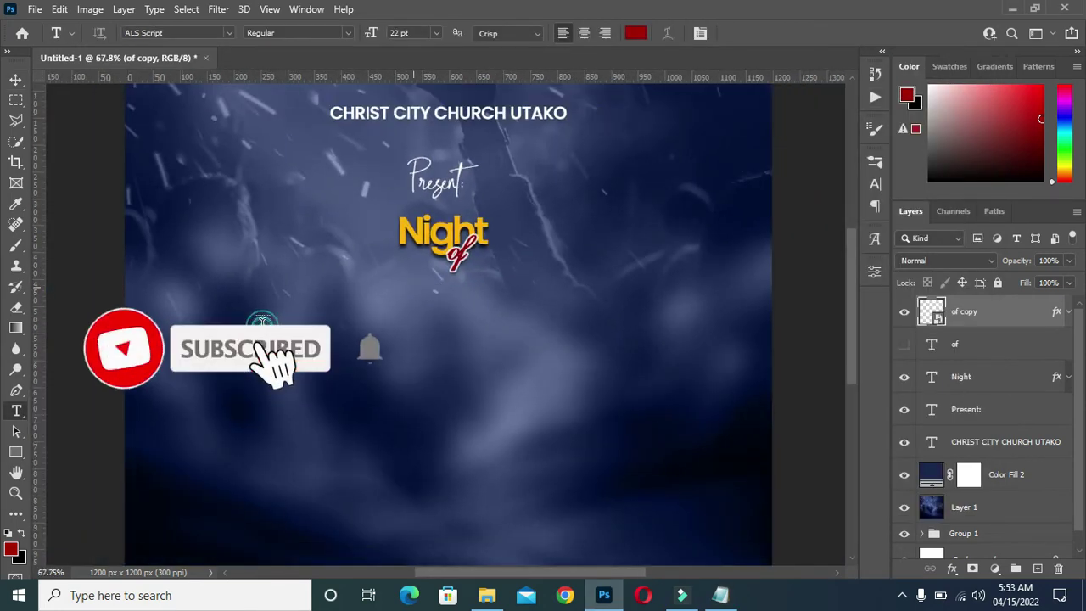
pyautogui.click(263, 321)
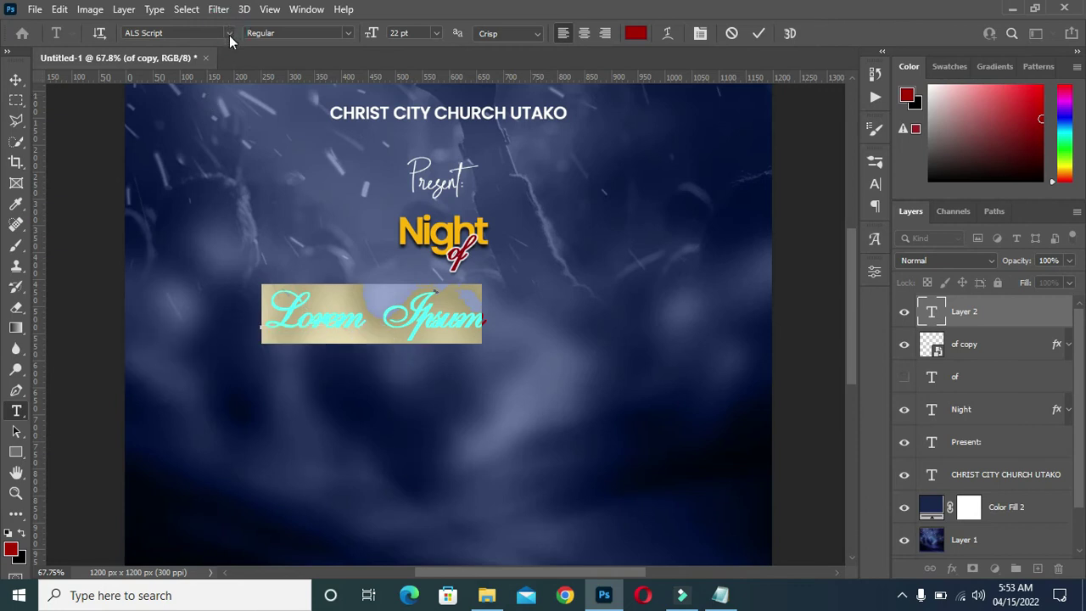
pyautogui.click(227, 34)
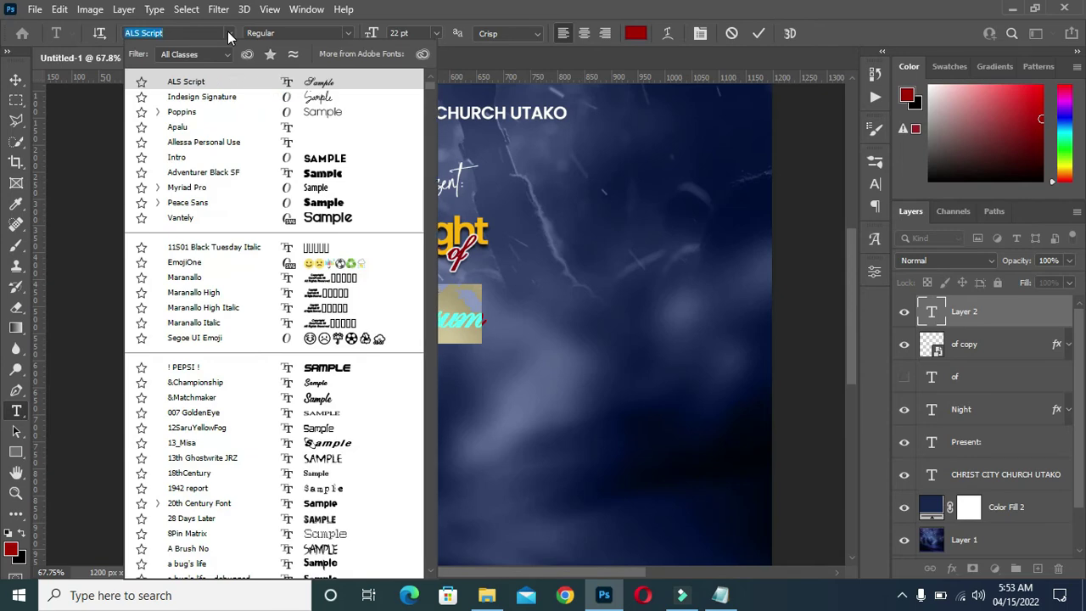
pyautogui.click(176, 157)
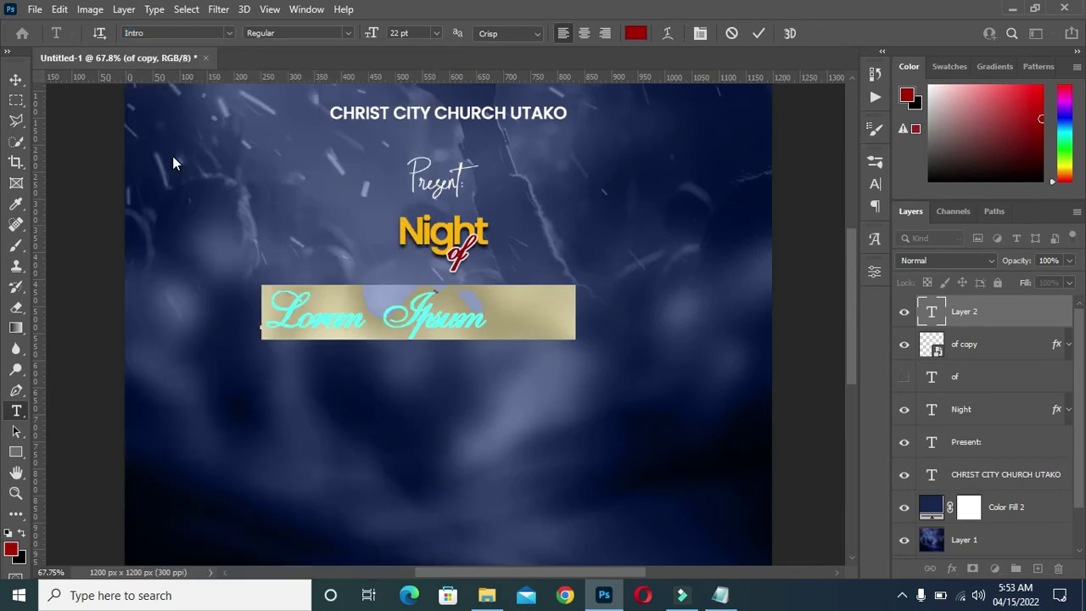
pyautogui.write('PRAISE')
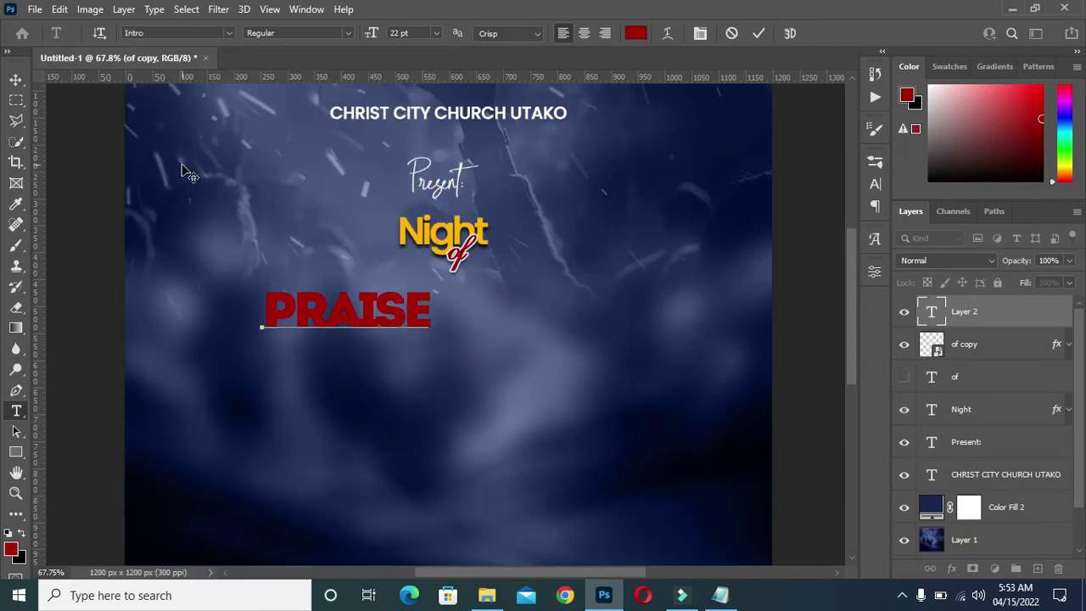
pyautogui.click(758, 32)
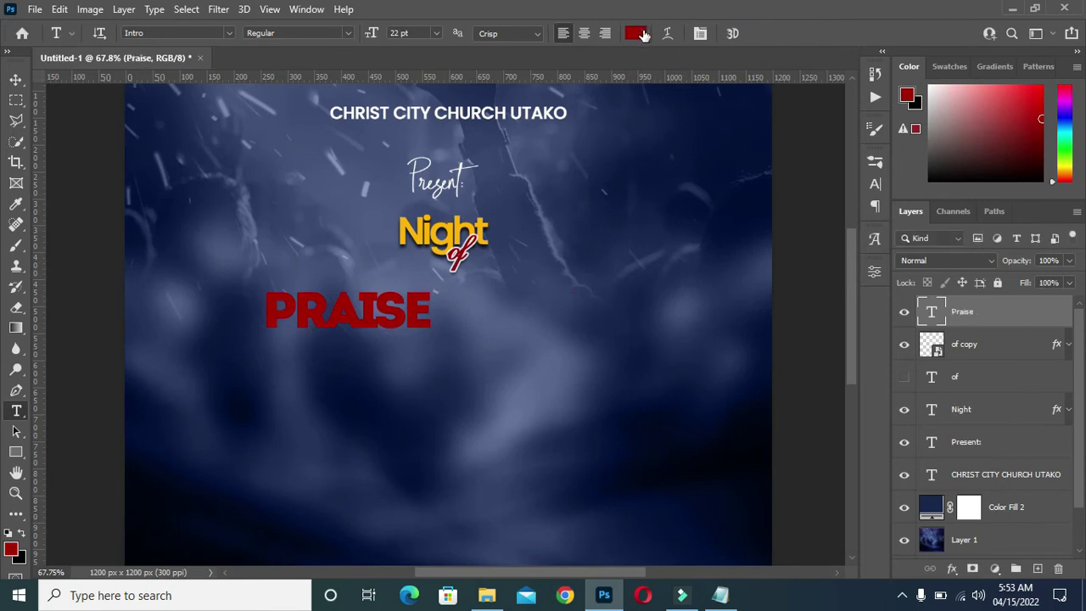
pyautogui.click(636, 33)
pyautogui.click(675, 245)
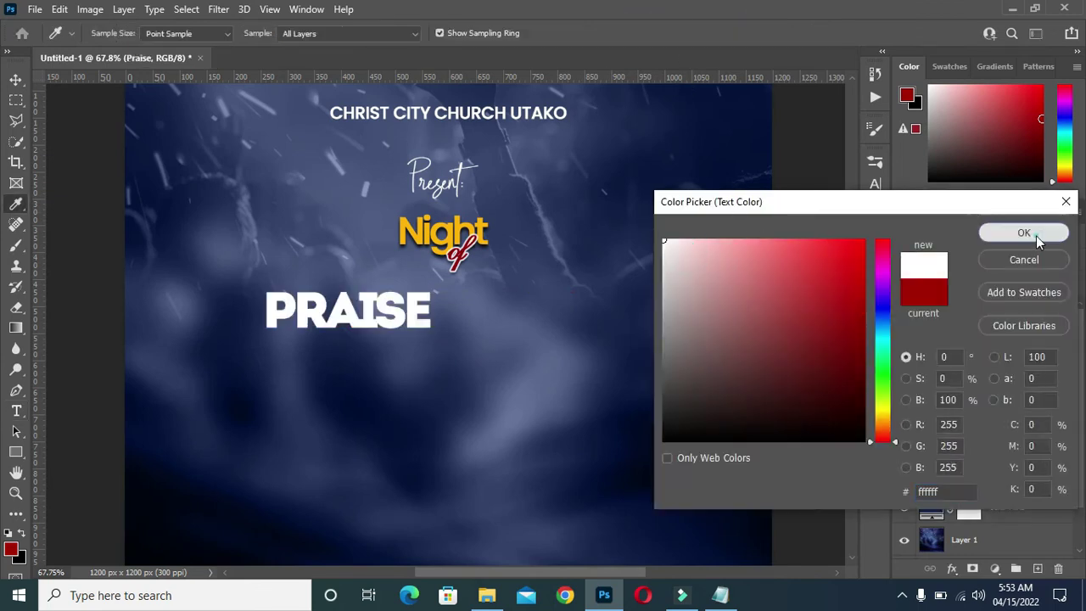
pyautogui.click(1036, 236)
# Enlarge PRAISE to about 150% and nudge it up-left
pyautogui.click(16, 79)
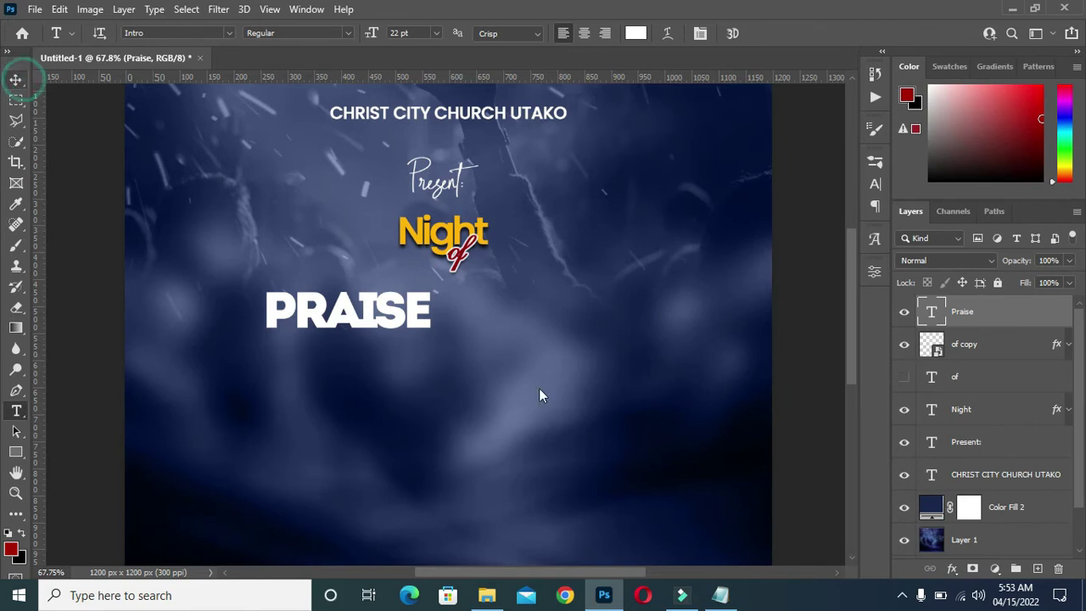
pyautogui.scroll(2, 455, 348)
pyautogui.scroll(-3, 439, 292)
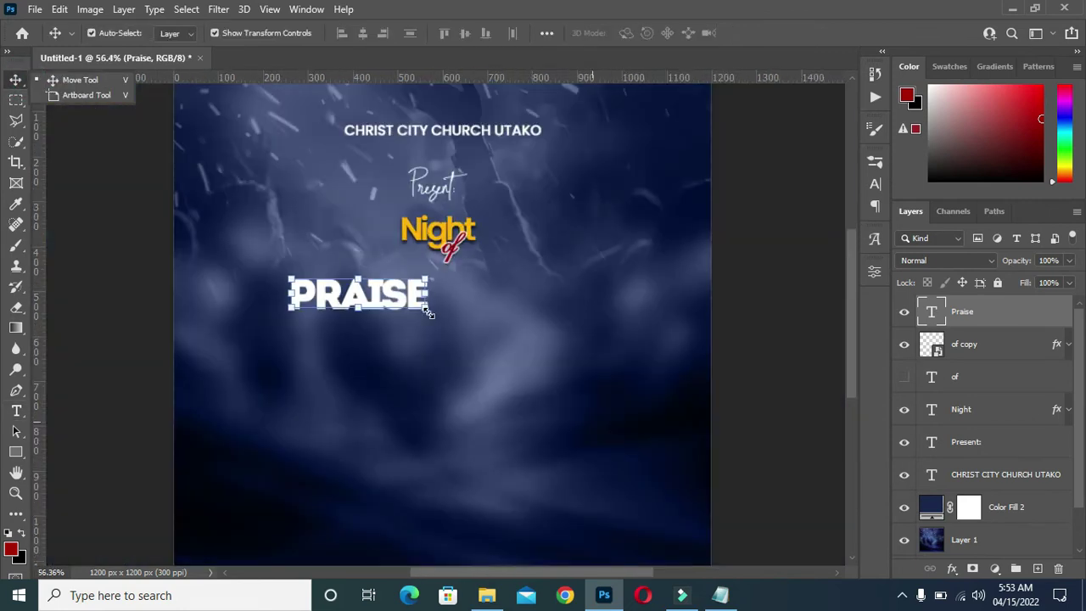
pyautogui.moveTo(429, 313); pyautogui.dragTo(497, 357)
pyautogui.moveTo(422, 310); pyautogui.dragTo(408, 305)
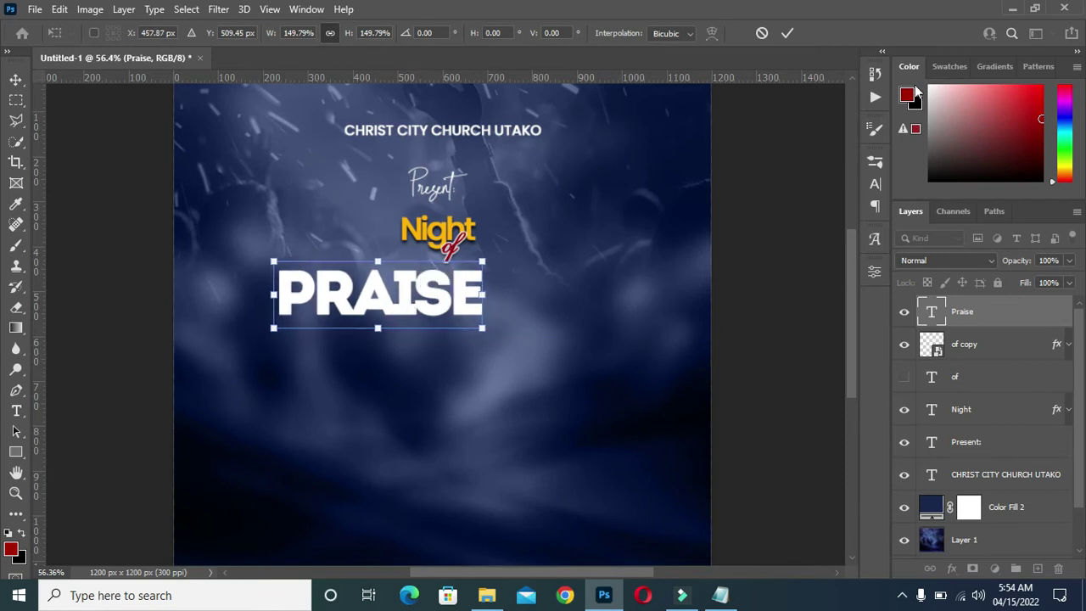
pyautogui.click(787, 33)
pyautogui.scroll(2, 474, 303)
pyautogui.scroll(2, 474, 303)
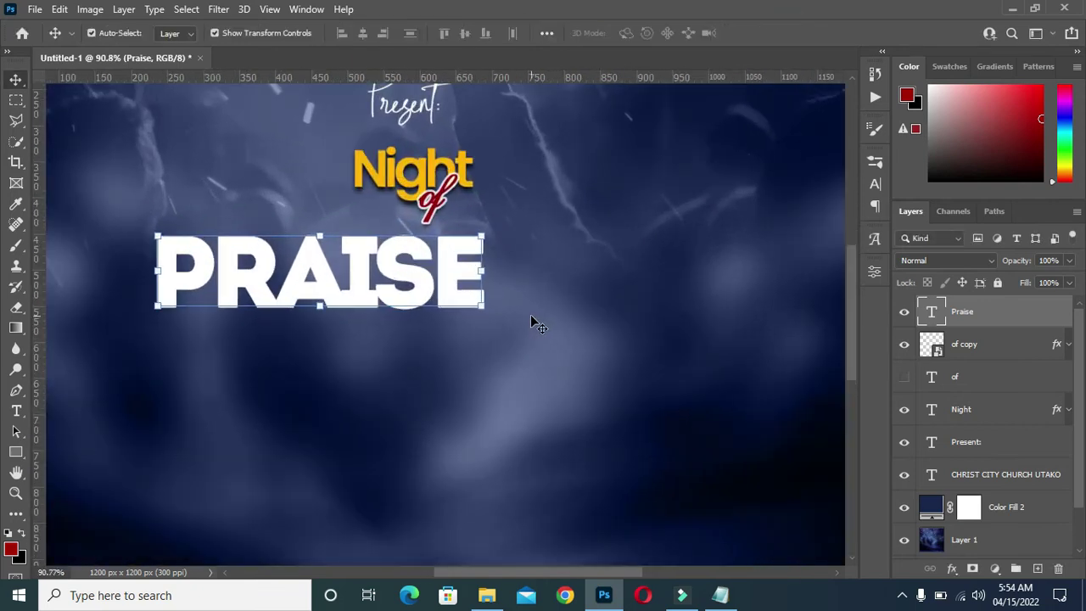
pyautogui.rightClick(16, 452)
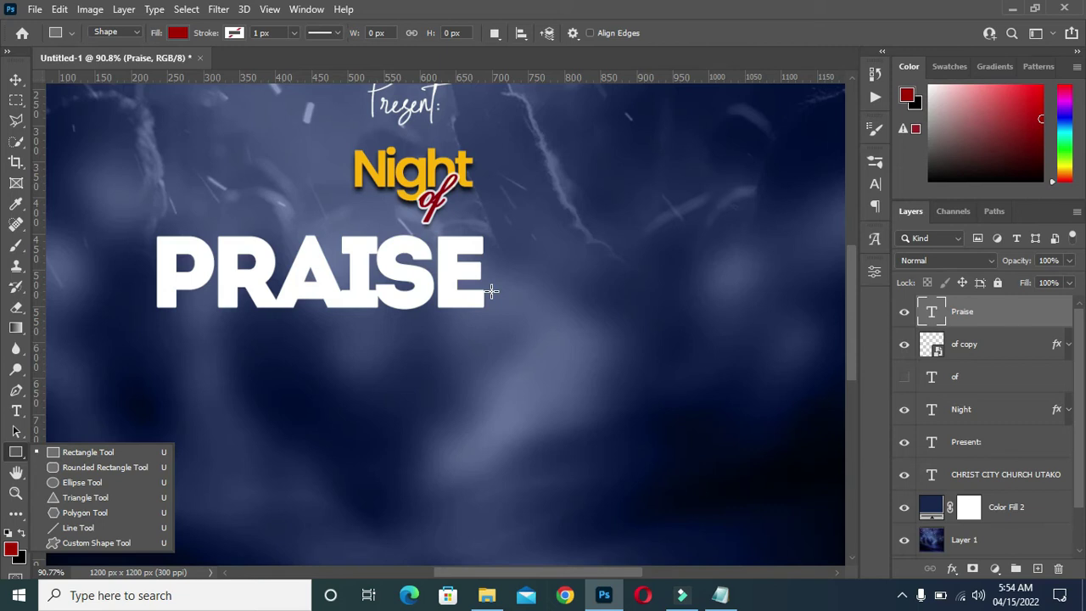
# Draw a small rectangle outline immediately right of the PRAISE text
pyautogui.moveTo(491, 291); pyautogui.dragTo(545, 305)
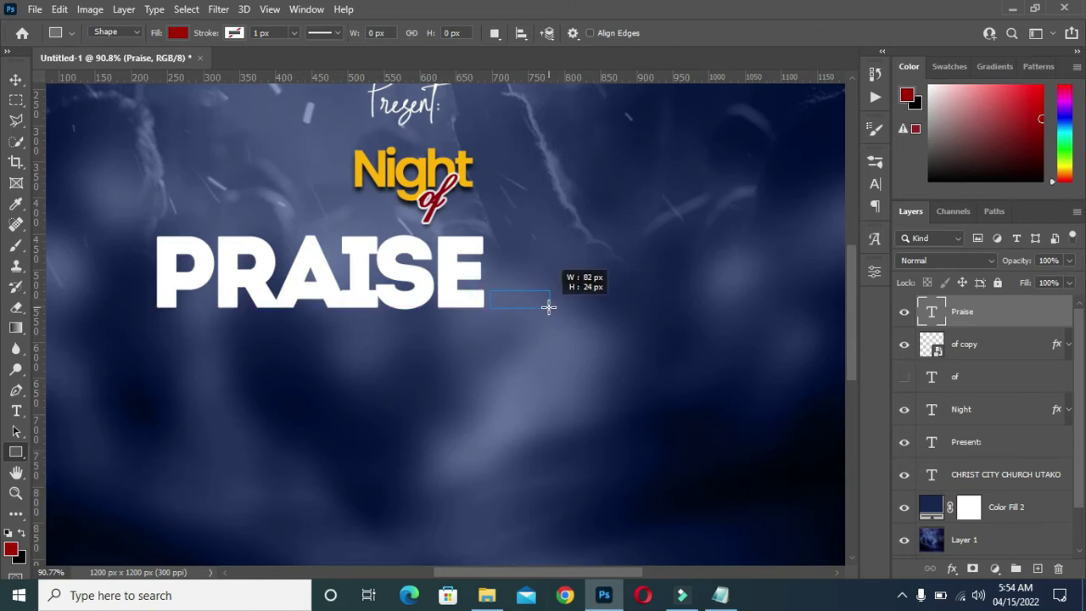
pyautogui.moveTo(544, 305); pyautogui.dragTo(546, 305)
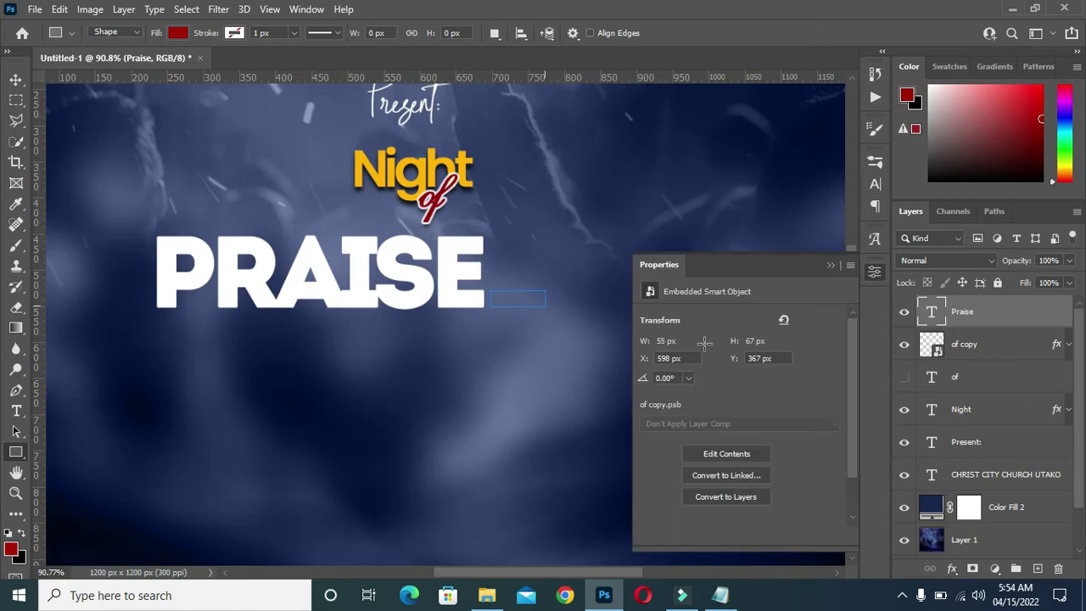
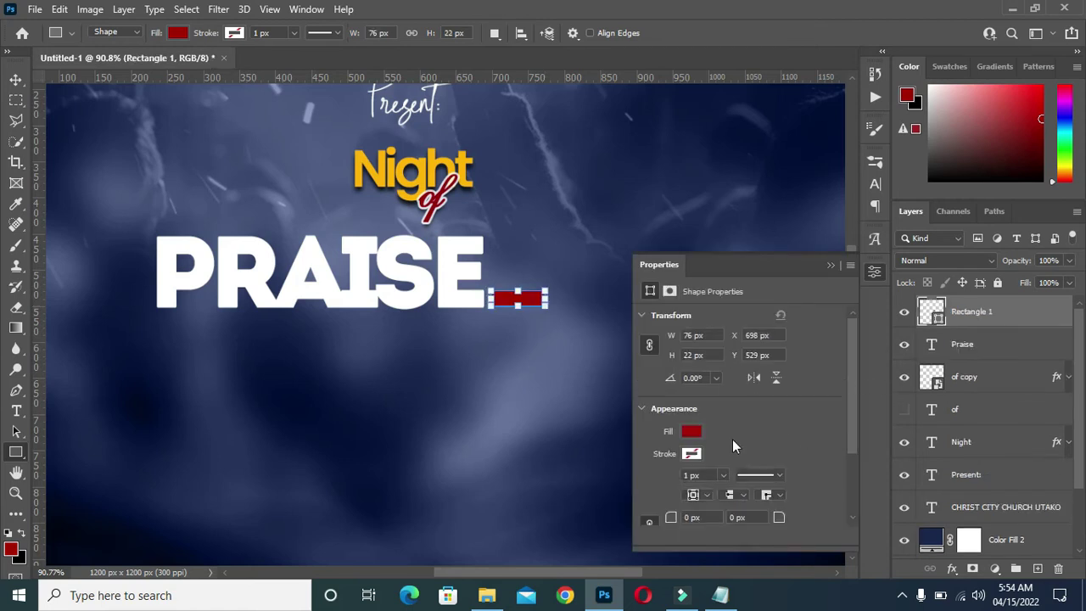
# Close the shape Properties panel and switch to the Move tool
pyautogui.click(825, 266)
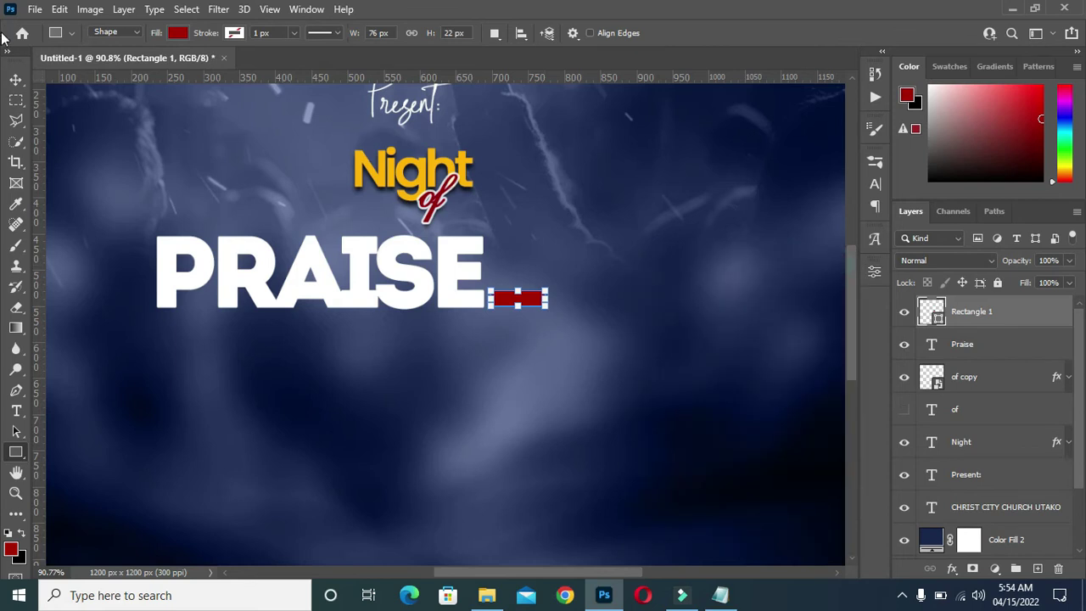
pyautogui.click(16, 81)
pyautogui.scroll(2, 594, 366)
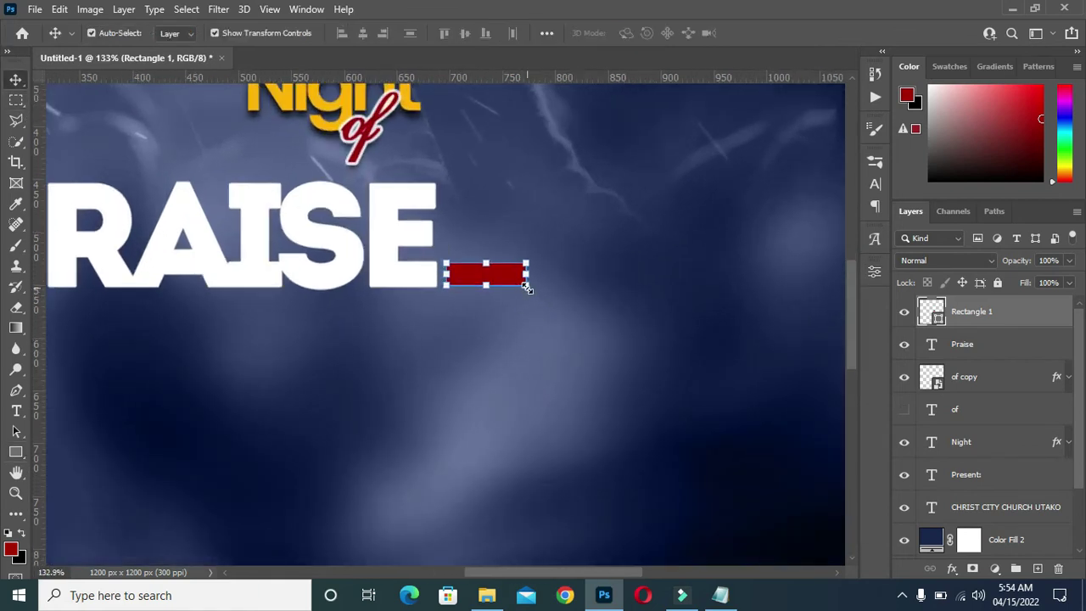
# Copy the word 'and' from the event notes in Notepad, then hide Notepad
pyautogui.click(720, 594)
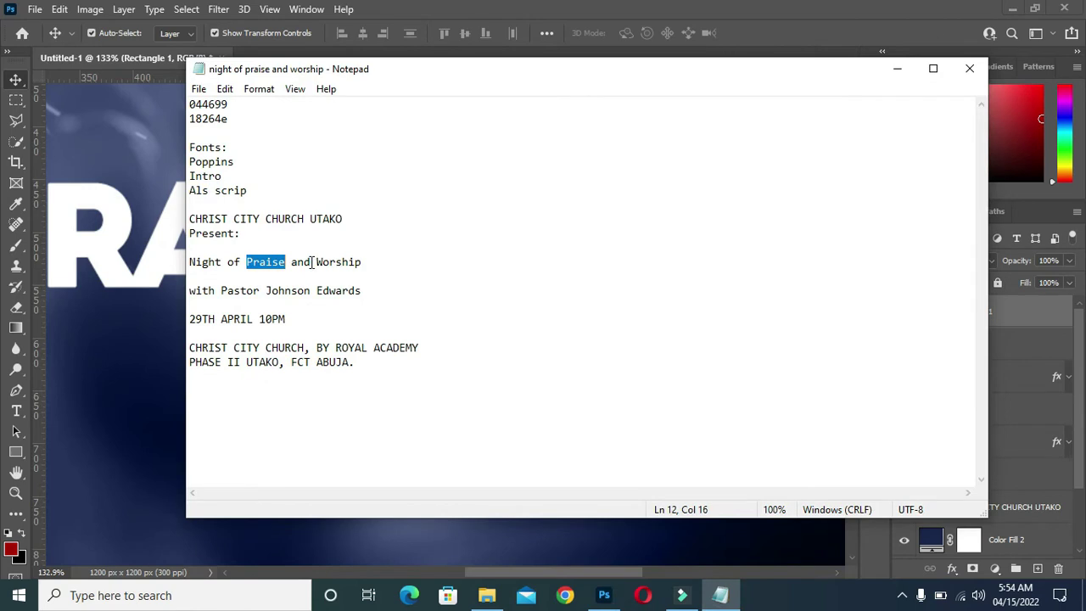
pyautogui.moveTo(312, 262); pyautogui.dragTo(292, 263)
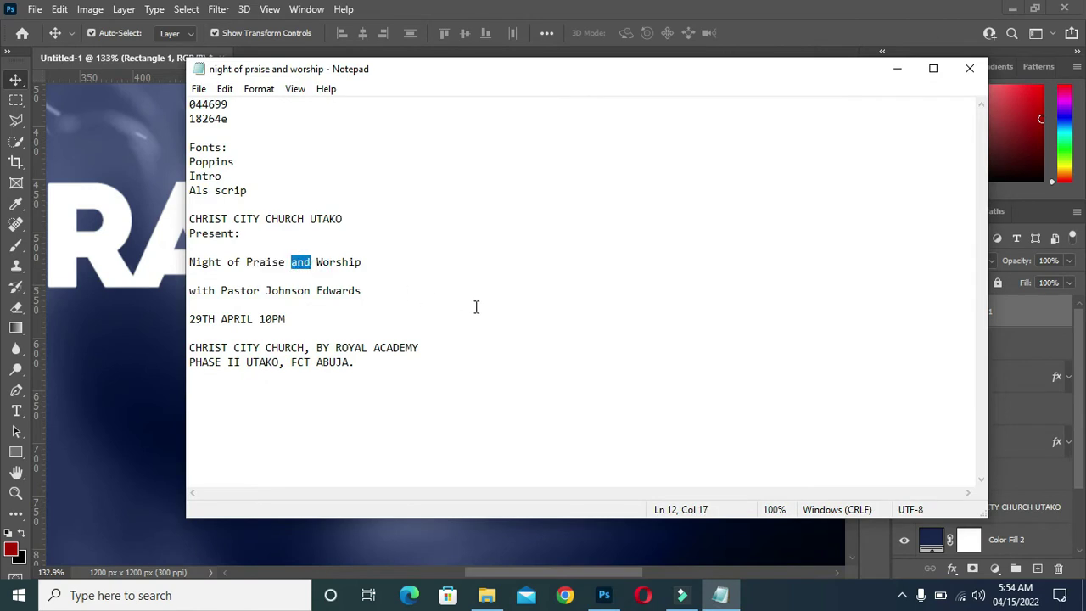
pyautogui.click(897, 69)
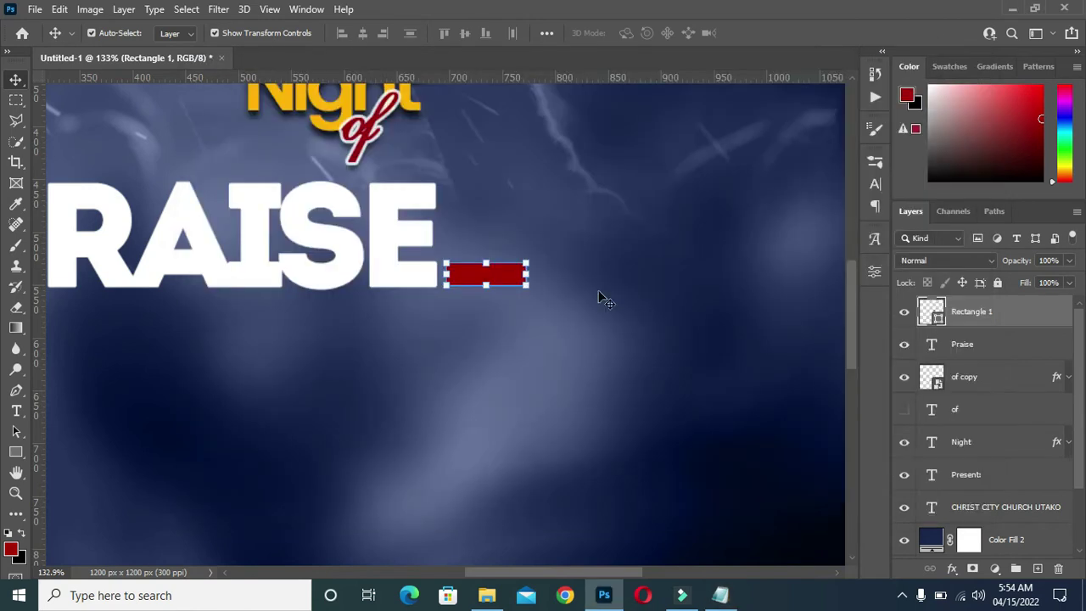
pyautogui.press('t')
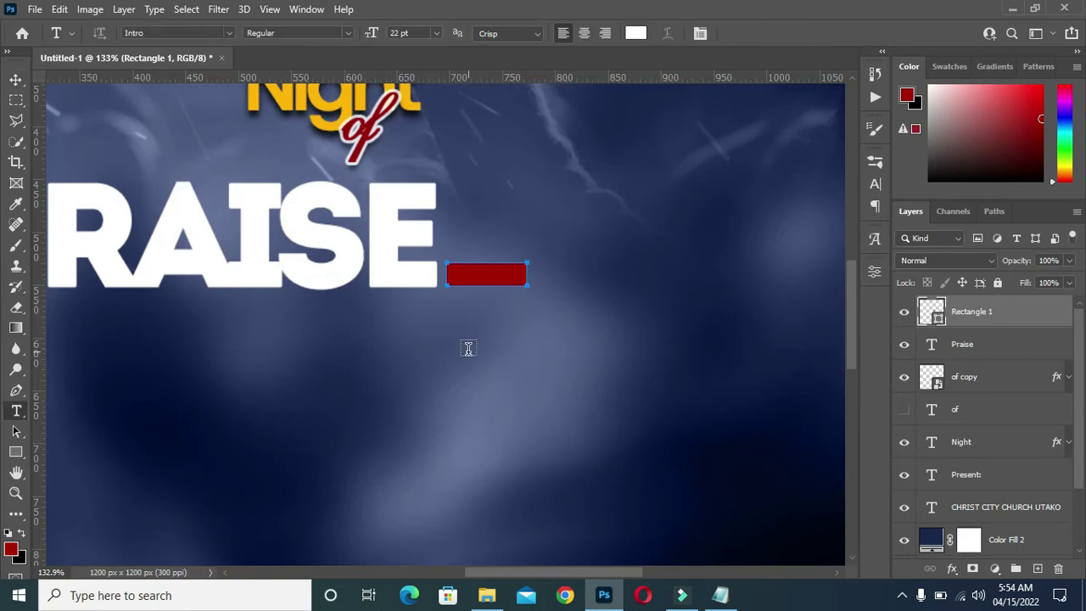
# Add a text layer reading AND just below the red bar
pyautogui.click(467, 349)
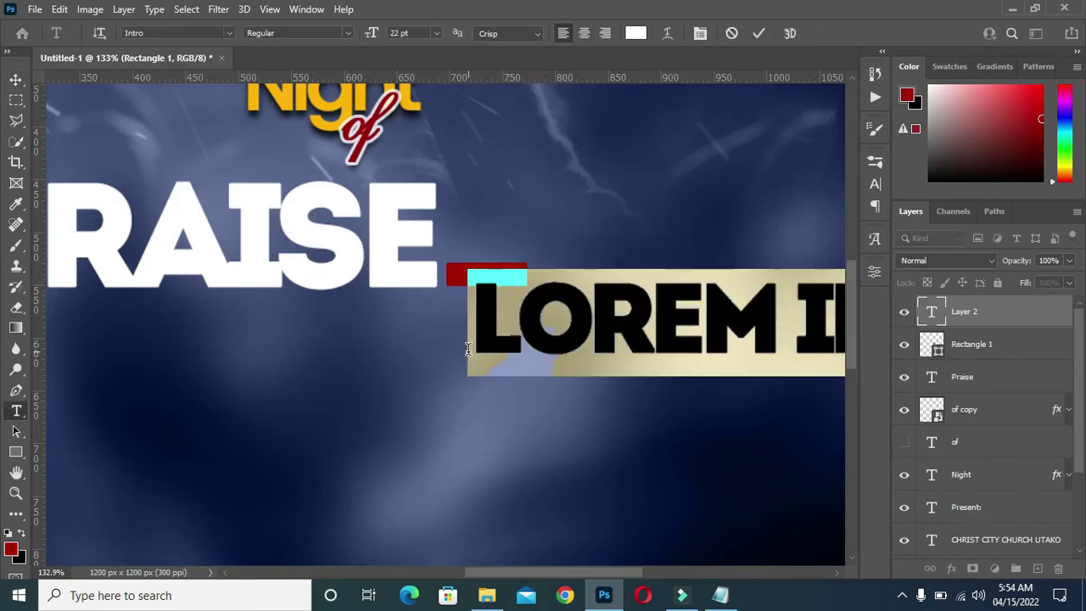
pyautogui.write('AND')
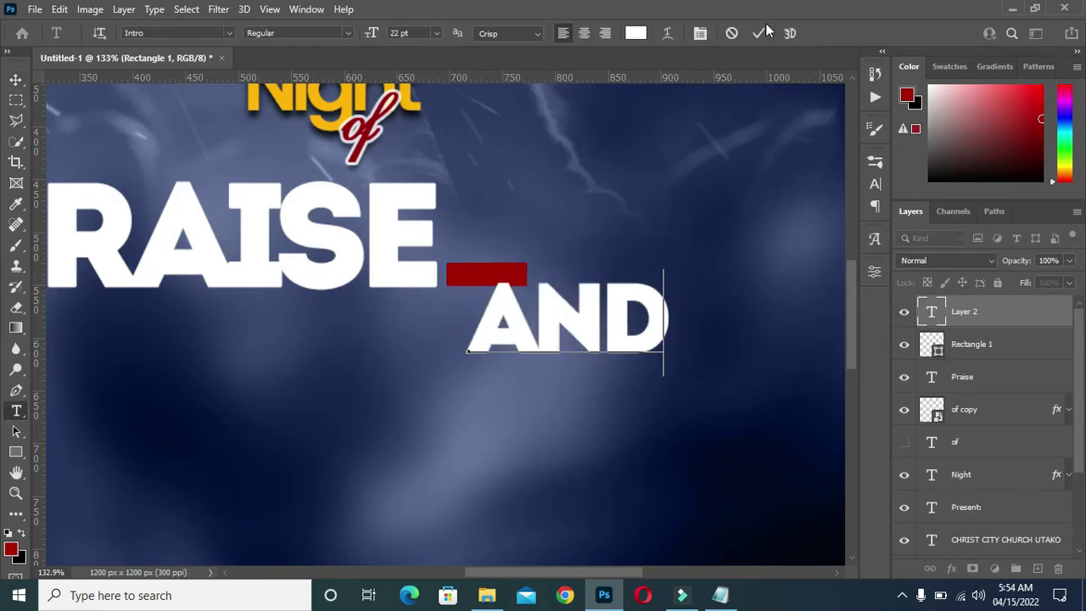
pyautogui.click(758, 34)
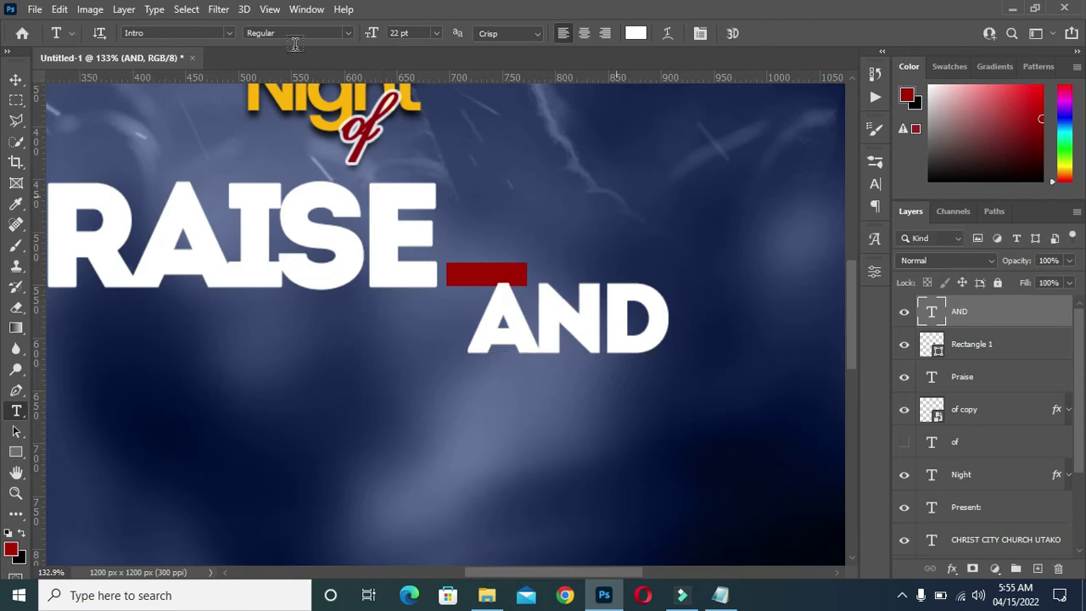
# Set the AND text's font to Poppins SemiBold
pyautogui.click(226, 33)
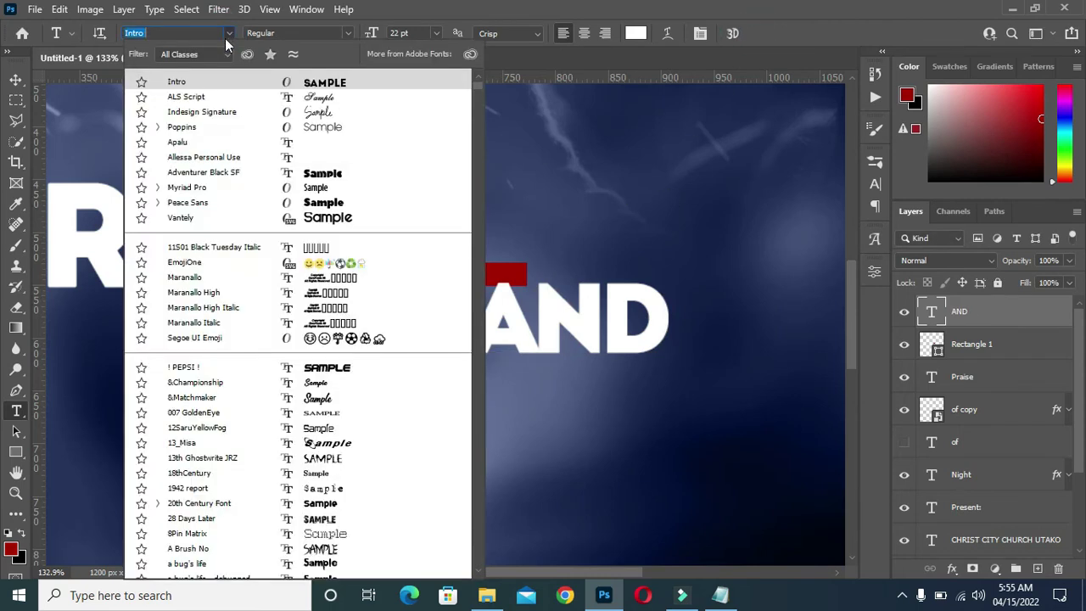
pyautogui.click(182, 128)
pyautogui.click(347, 33)
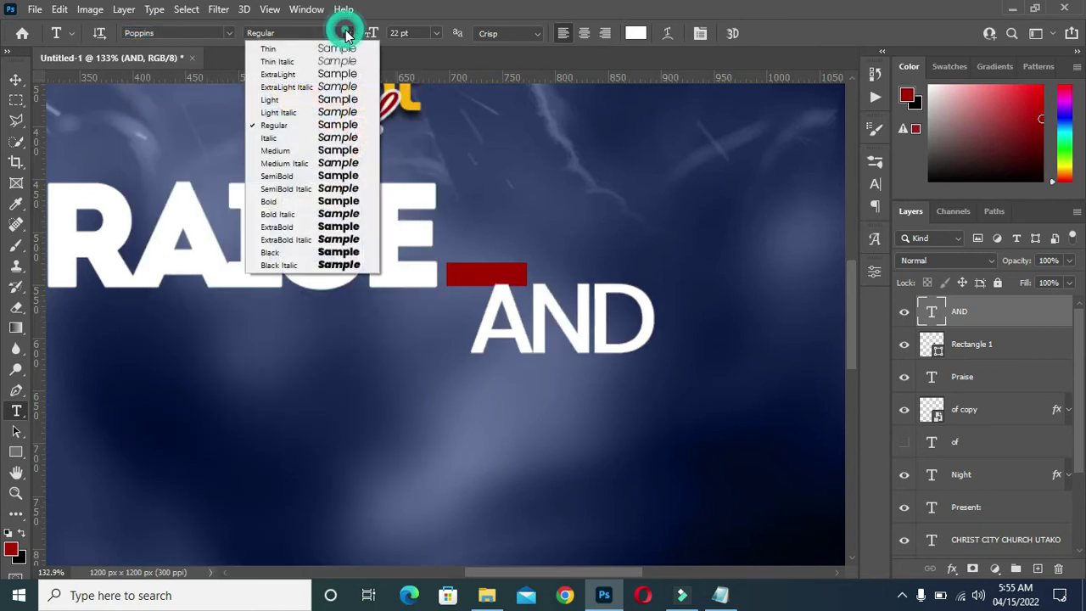
pyautogui.click(286, 175)
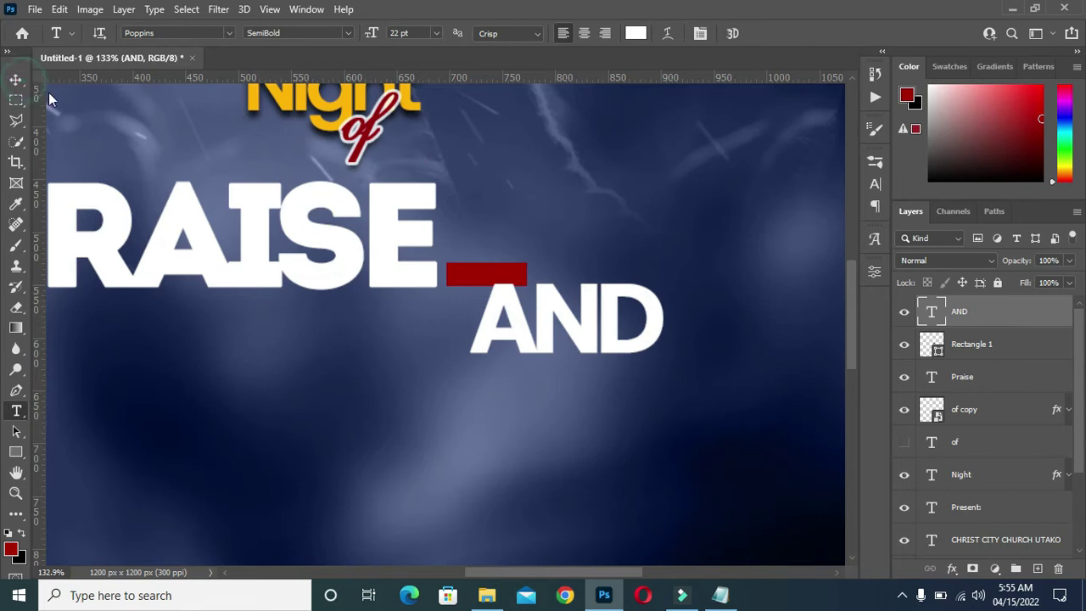
pyautogui.click(16, 79)
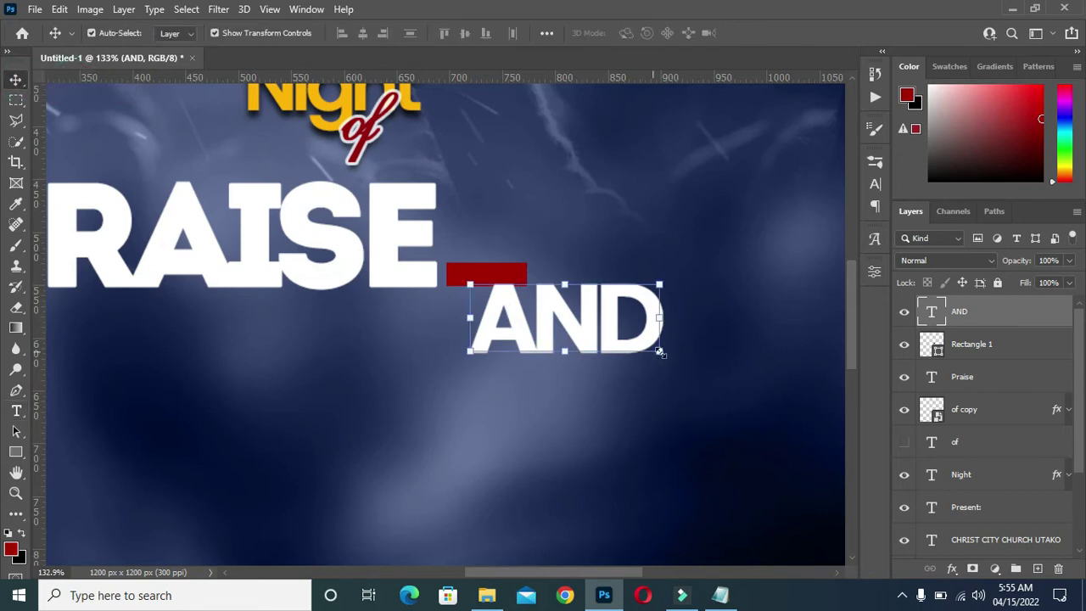
# Shrink AND to about 19% and place it over the red bar
pyautogui.click(660, 351)
pyautogui.moveTo(662, 340)
pyautogui.mouseDown()
pyautogui.moveTo(496, 344)
pyautogui.moveTo(499, 278)
pyautogui.mouseUp()
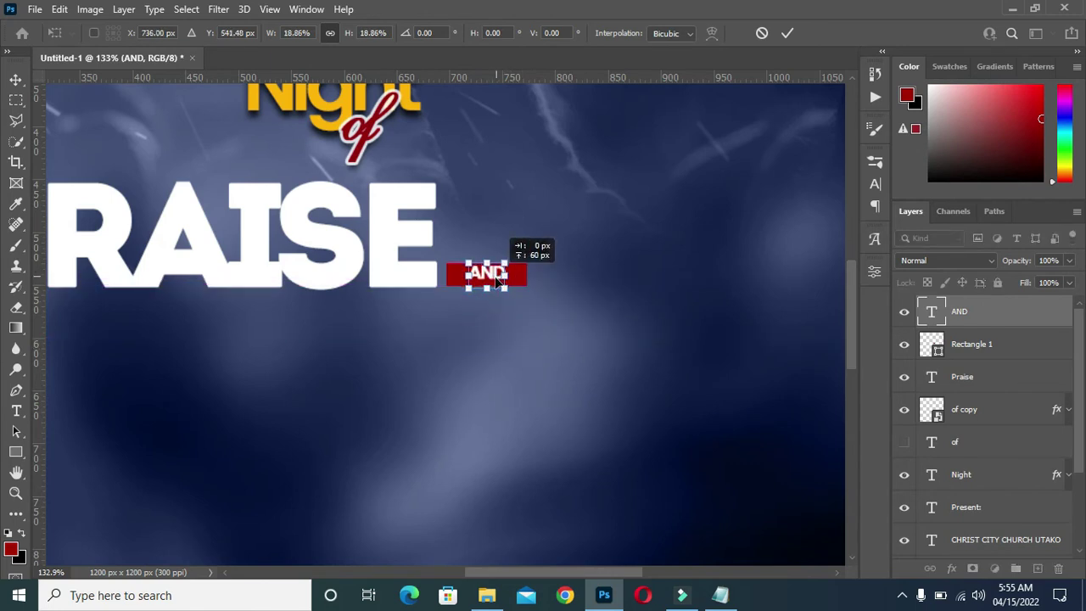
pyautogui.moveTo(499, 278); pyautogui.dragTo(500, 283)
pyautogui.click(787, 32)
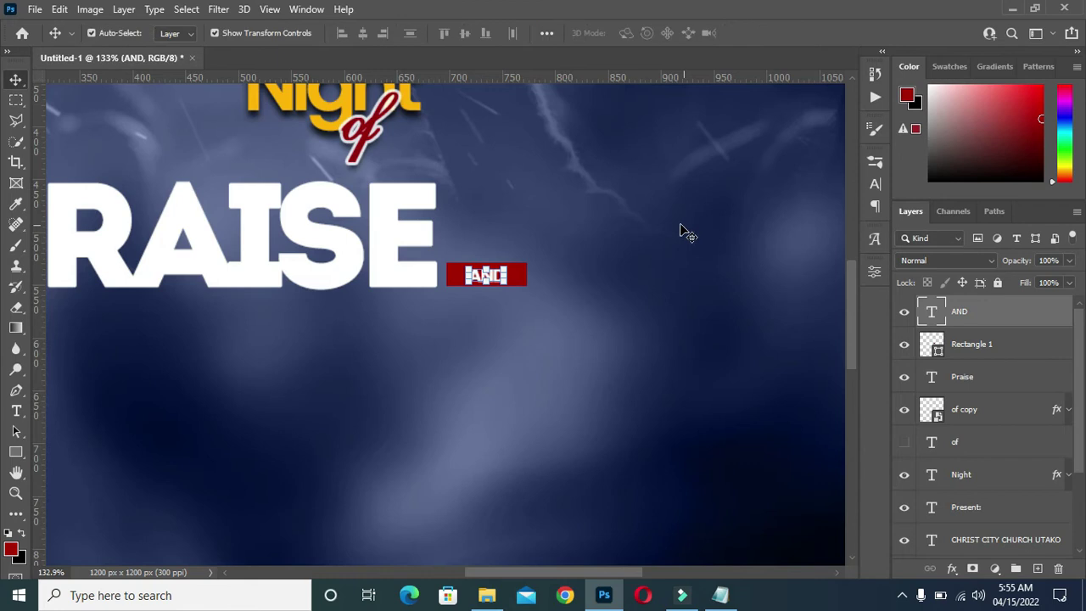
pyautogui.scroll(-3, 679, 230)
pyautogui.scroll(-1, 670, 235)
pyautogui.click(95, 309)
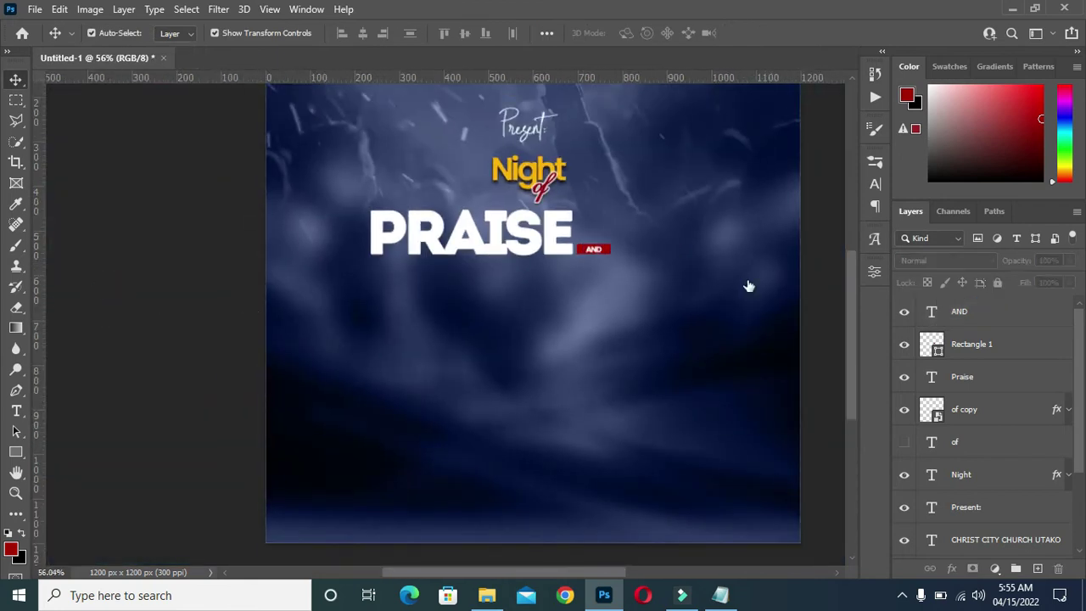
# Enlarge the AND text to about 122% within the red bar
pyautogui.scroll(1, 658, 270)
pyautogui.scroll(2, 631, 262)
pyautogui.scroll(2, 591, 249)
pyautogui.scroll(1, 592, 249)
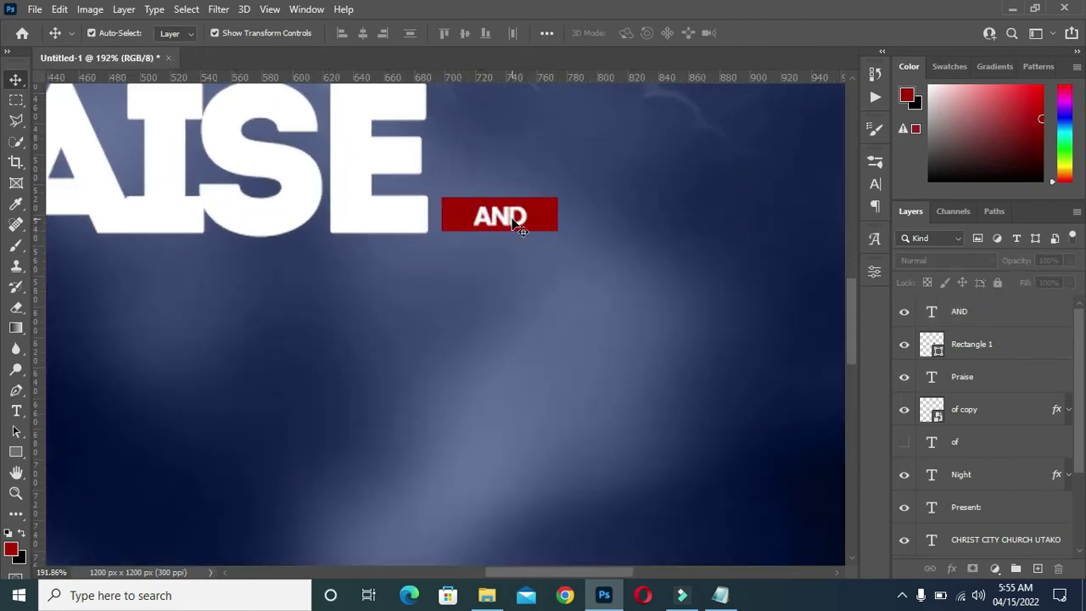
pyautogui.click(530, 215)
pyautogui.hotkey('ctrl', 't')
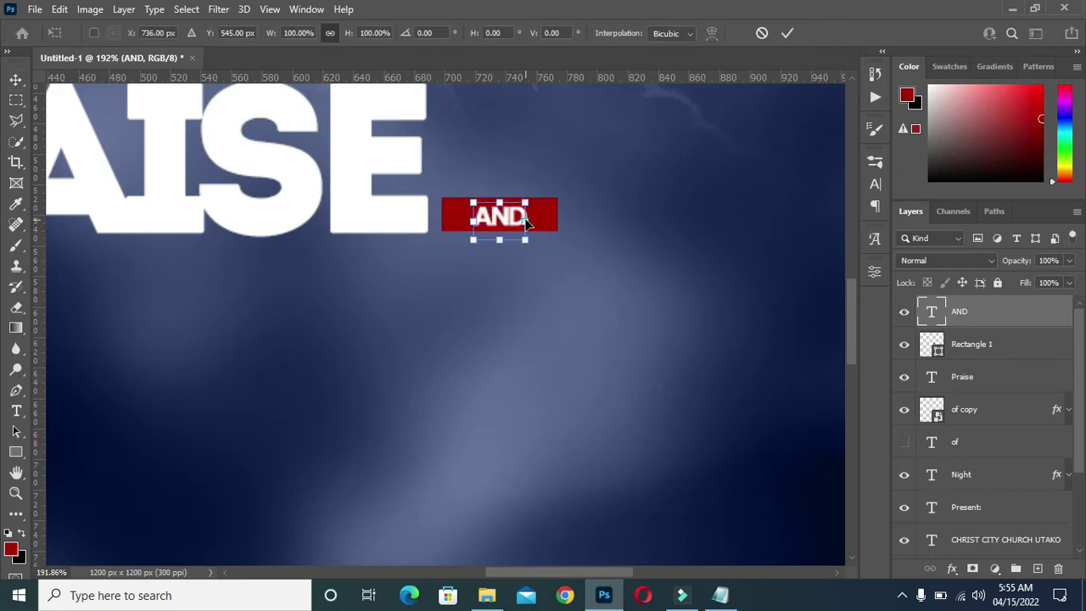
pyautogui.moveTo(526, 221); pyautogui.dragTo(541, 221)
pyautogui.click(791, 34)
# Centre AND horizontally on the red rectangle using Align Horizontal Centers
pyautogui.click(982, 342)
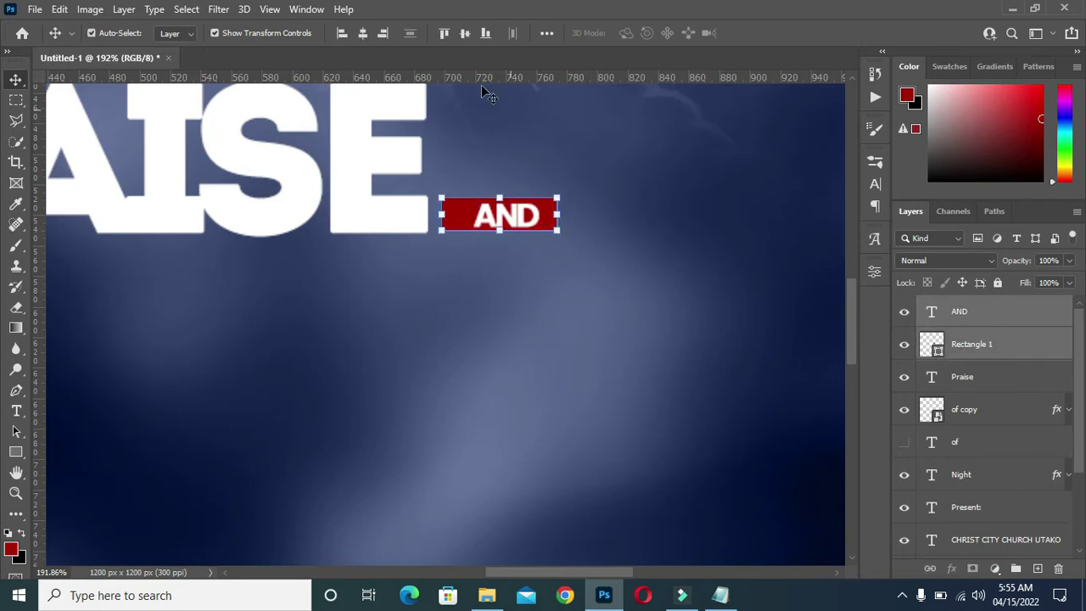
pyautogui.click(363, 33)
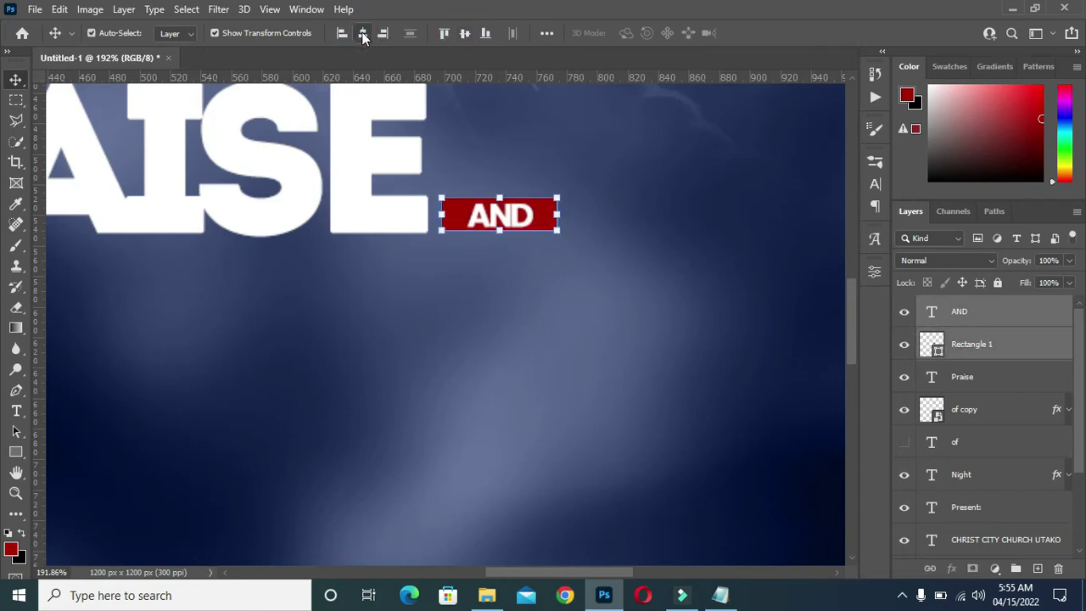
pyautogui.scroll(-5, 655, 245)
pyautogui.scroll(-3, 604, 250)
pyautogui.scroll(-2, 509, 271)
pyautogui.click(217, 291)
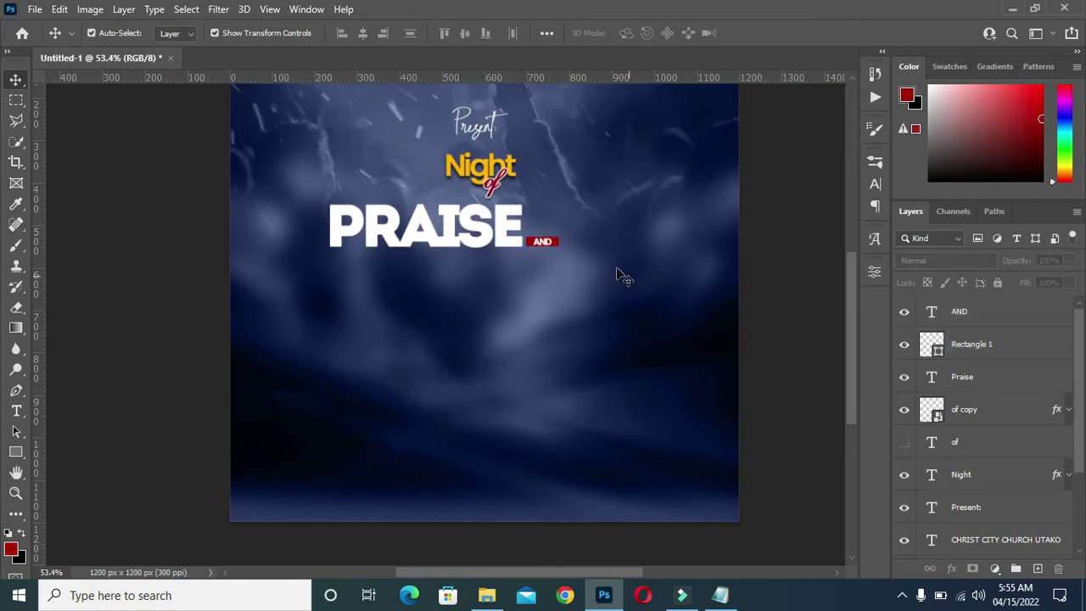
pyautogui.scroll(1, 540, 252)
pyautogui.scroll(1, 538, 252)
pyautogui.scroll(1, 538, 252)
pyautogui.click(438, 203)
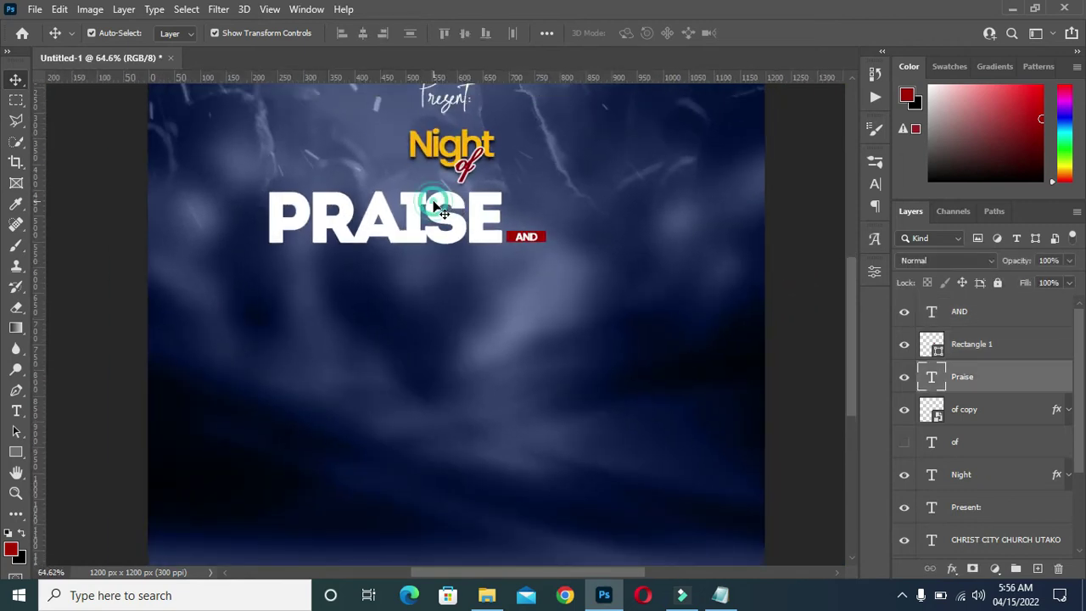
# Duplicate the PRAISE headline, move the copy to the top layer, and place it below the first line
pyautogui.hotkey('ctrl', 'j')
pyautogui.press('ctrl')
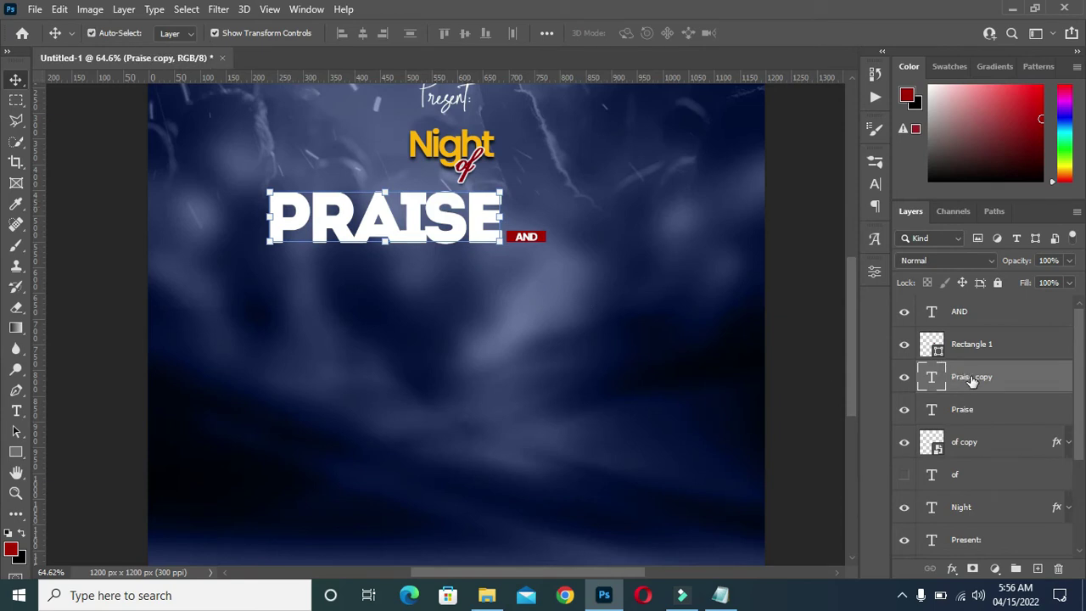
pyautogui.moveTo(968, 354); pyautogui.dragTo(967, 307)
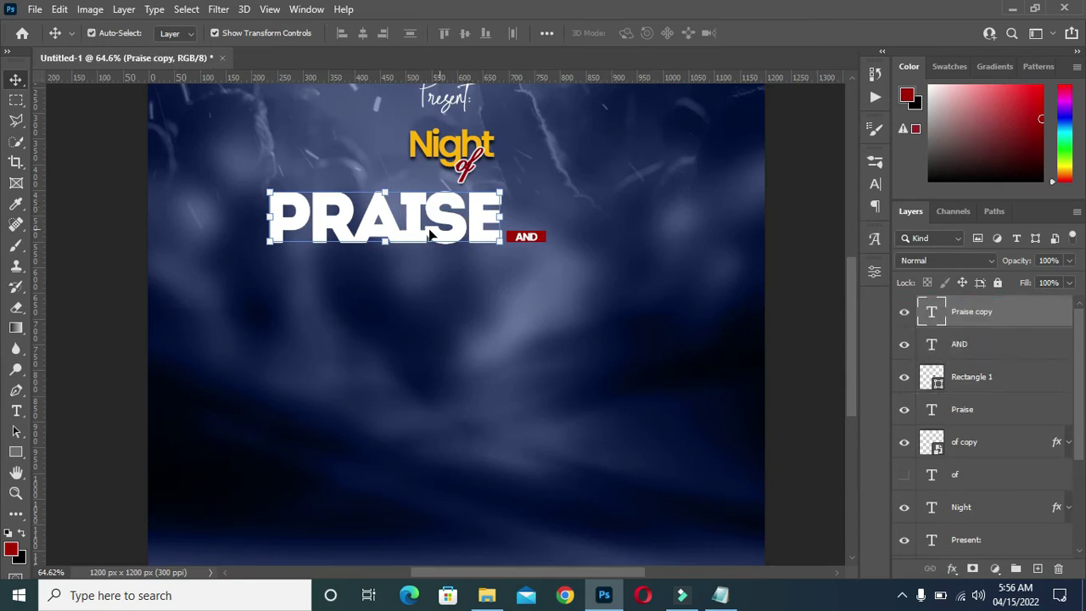
pyautogui.moveTo(411, 232); pyautogui.dragTo(462, 291)
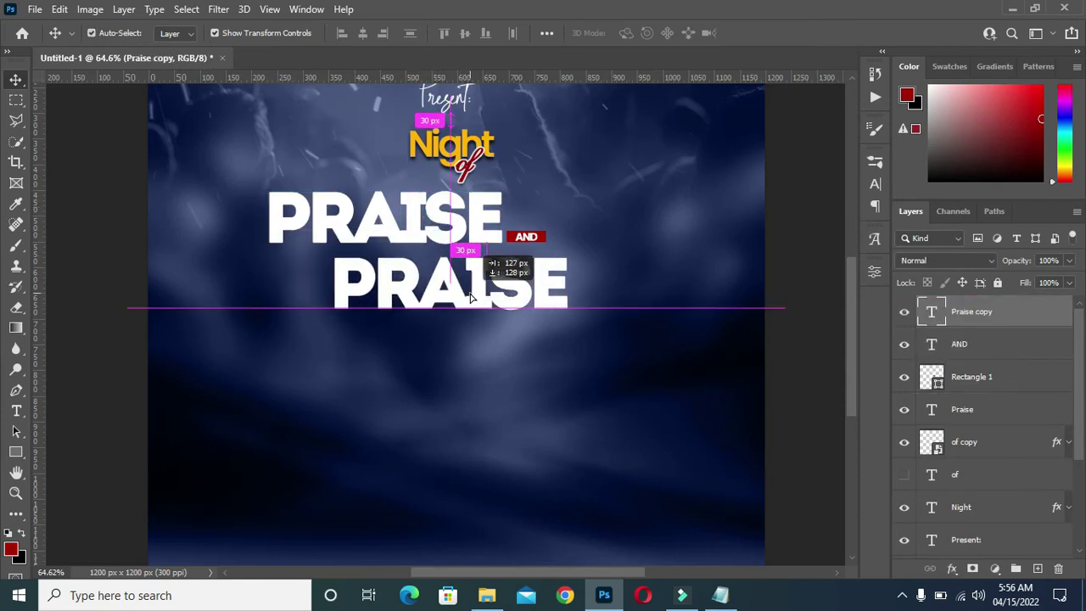
pyautogui.moveTo(463, 291); pyautogui.dragTo(463, 289)
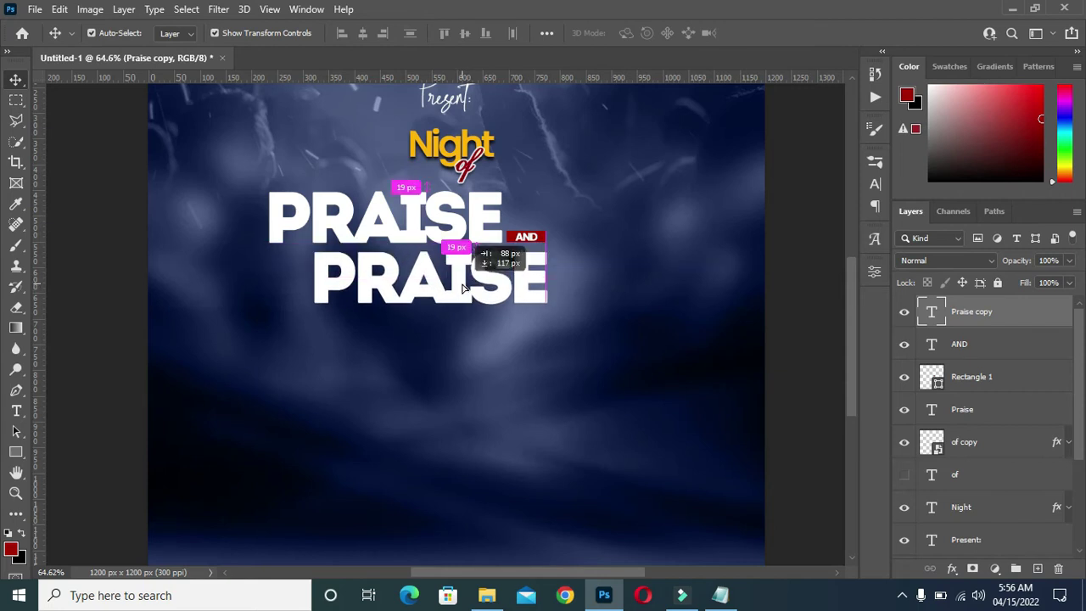
pyautogui.moveTo(463, 290); pyautogui.dragTo(463, 289)
pyautogui.click(626, 439)
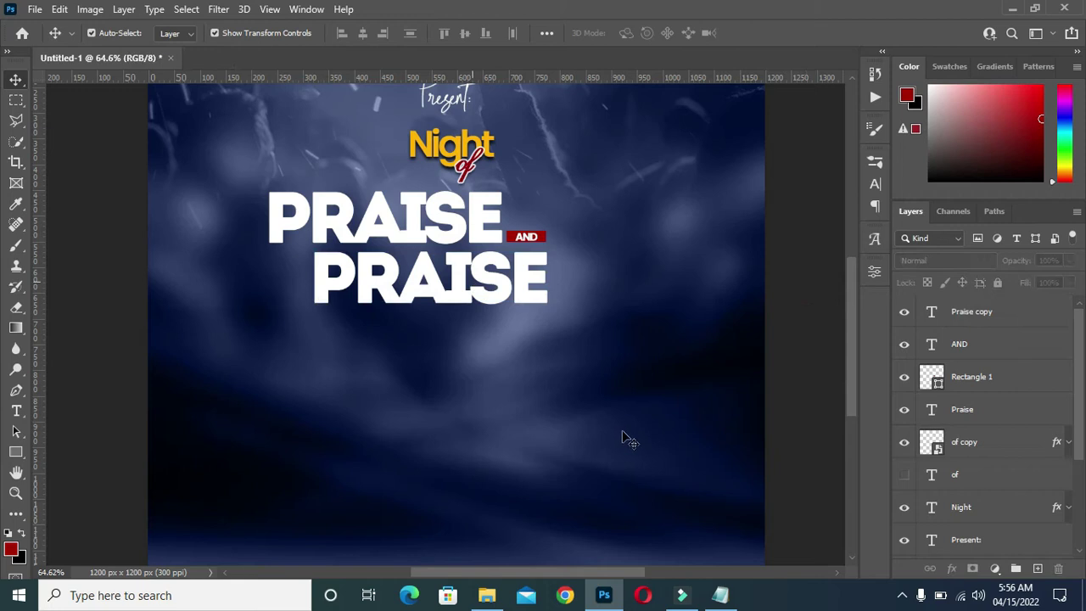
# Replace the copied PRAISE with 'Worship' from the notes, then nudge it up slightly
pyautogui.click(720, 595)
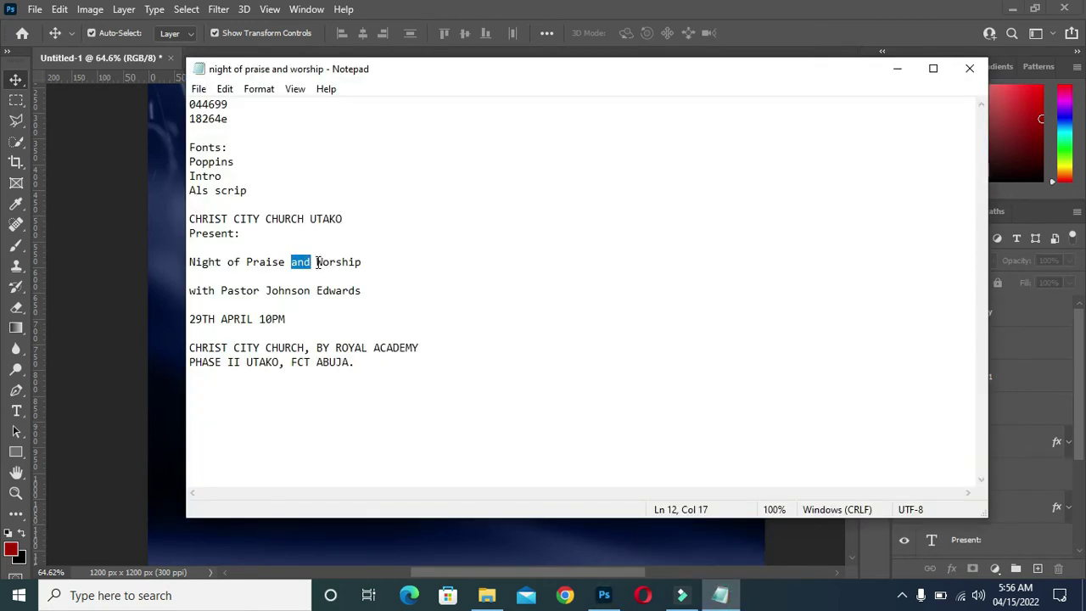
pyautogui.moveTo(317, 262); pyautogui.dragTo(362, 262)
pyautogui.click(896, 68)
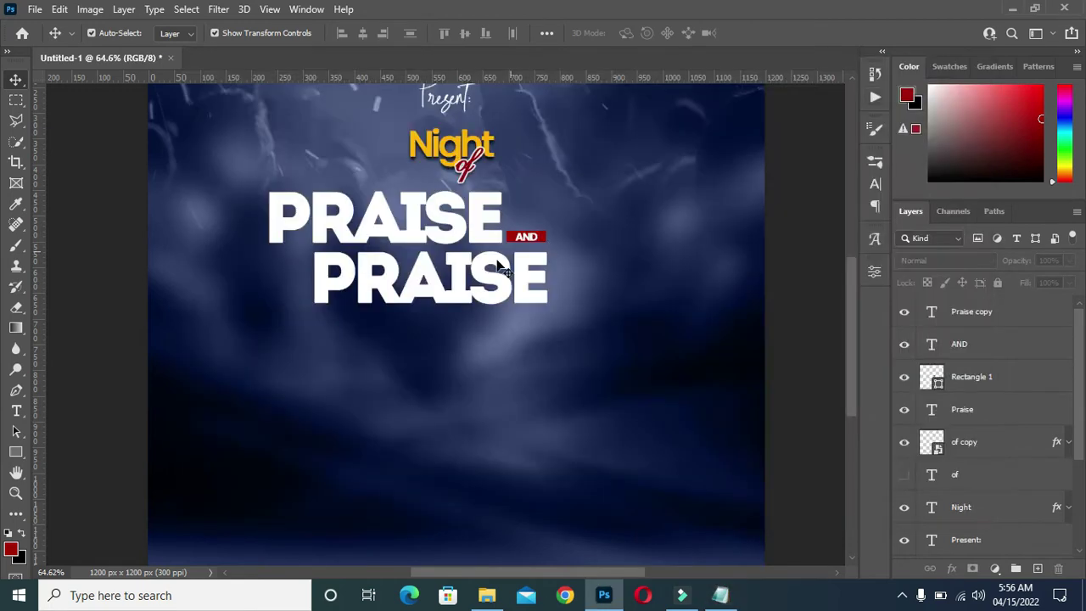
pyautogui.doubleClick(462, 290)
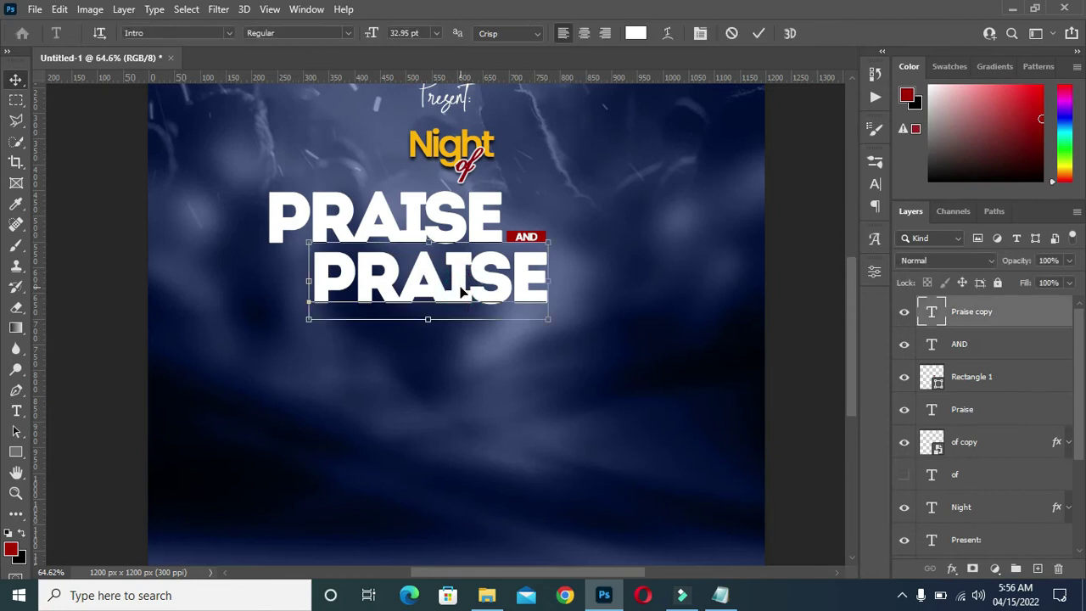
pyautogui.hotkey('ctrl', 'v')
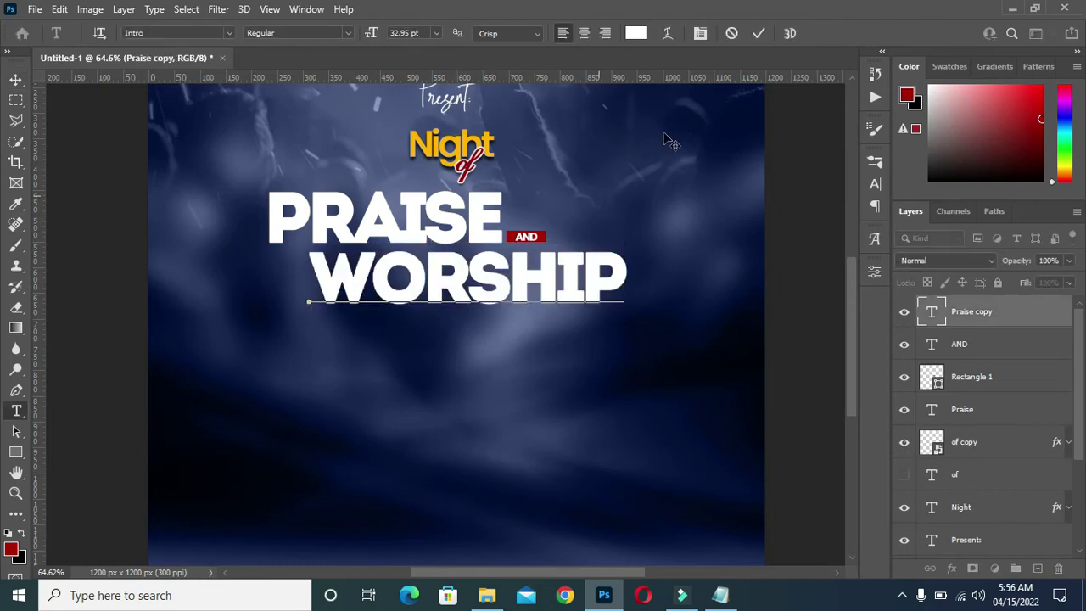
pyautogui.click(758, 33)
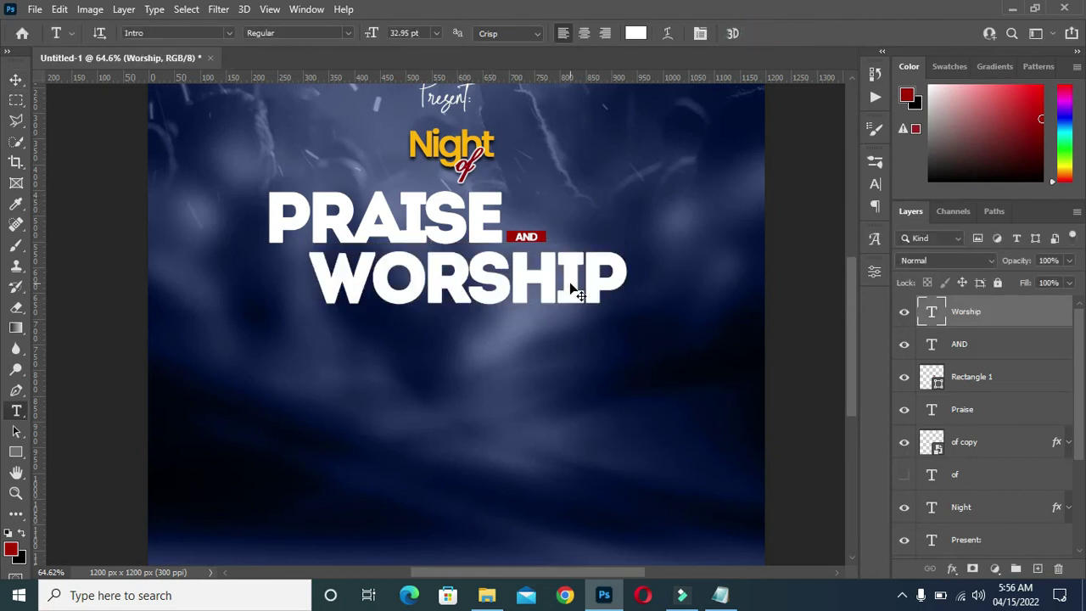
pyautogui.press('Up')
pyautogui.press('Up')
pyautogui.press('Up')
pyautogui.press('Up')
pyautogui.press('Up')
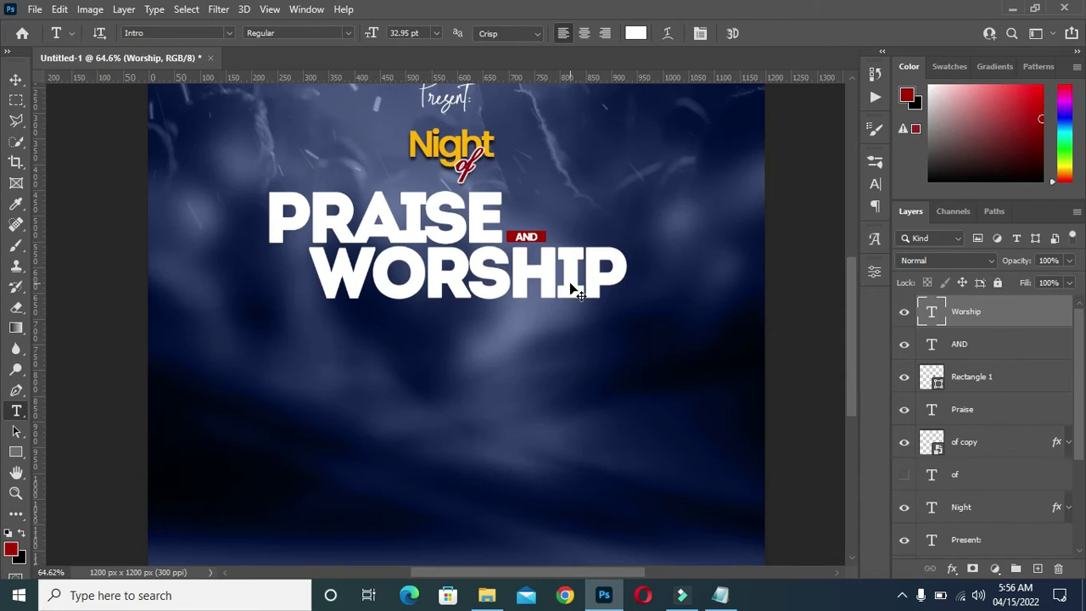
pyautogui.scroll(-2, 570, 280)
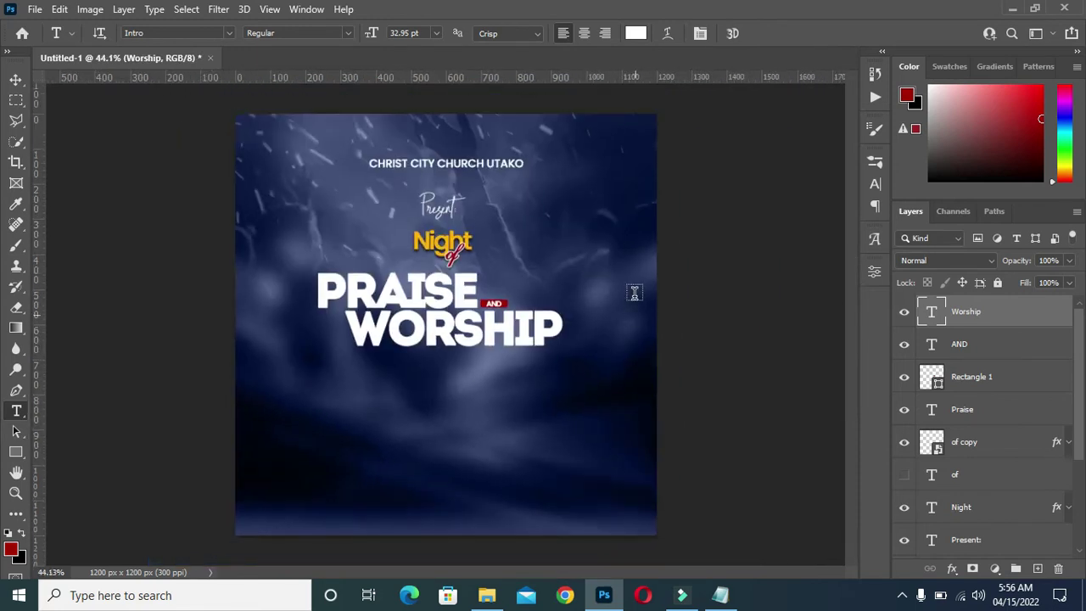
pyautogui.click(14, 79)
pyautogui.click(701, 347)
pyautogui.scroll(1, 441, 333)
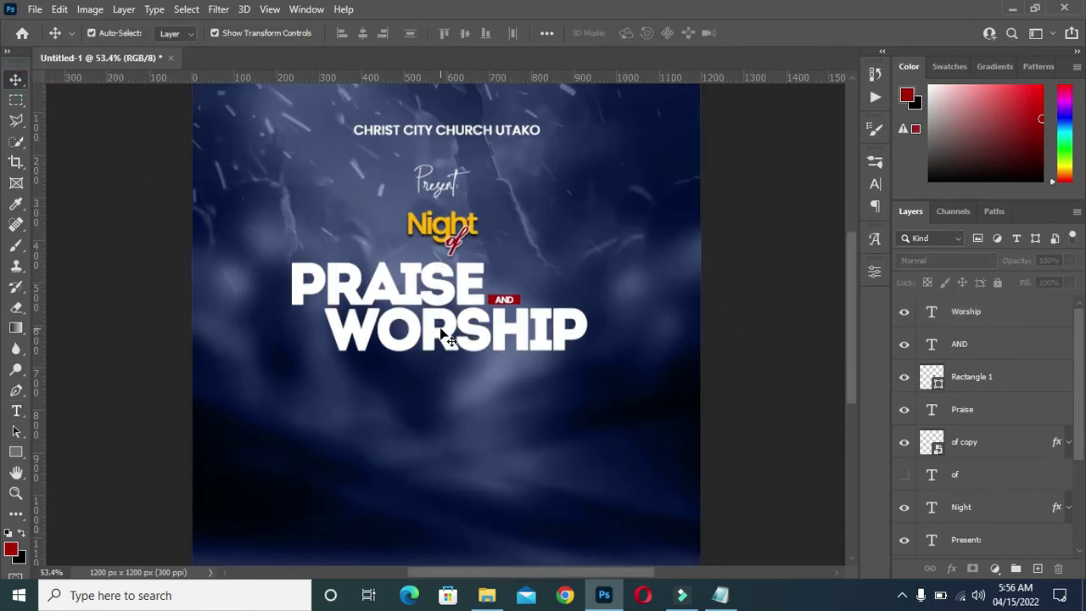
pyautogui.scroll(-1, 441, 333)
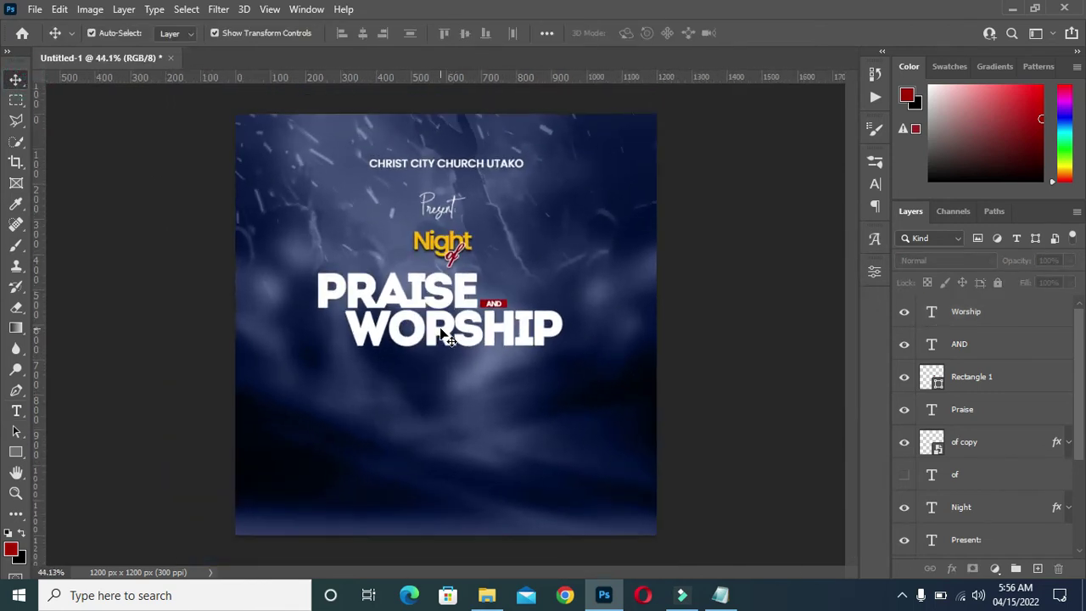
pyautogui.scroll(1, 441, 333)
pyautogui.scroll(1, 443, 334)
pyautogui.scroll(-1, 444, 335)
pyautogui.scroll(-2, 446, 334)
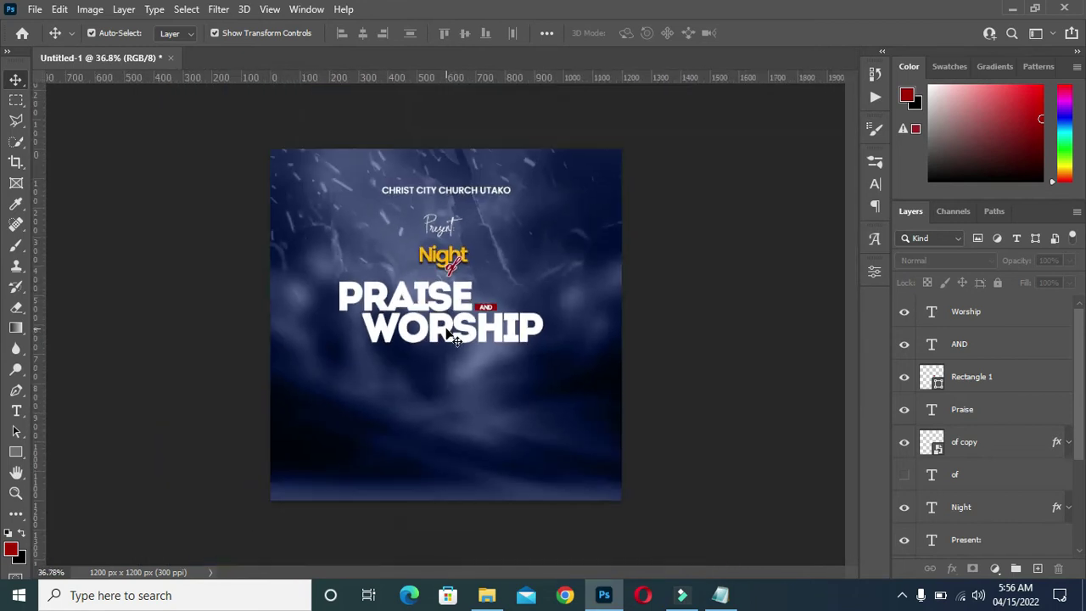
pyautogui.scroll(4, 445, 331)
pyautogui.scroll(1, 449, 318)
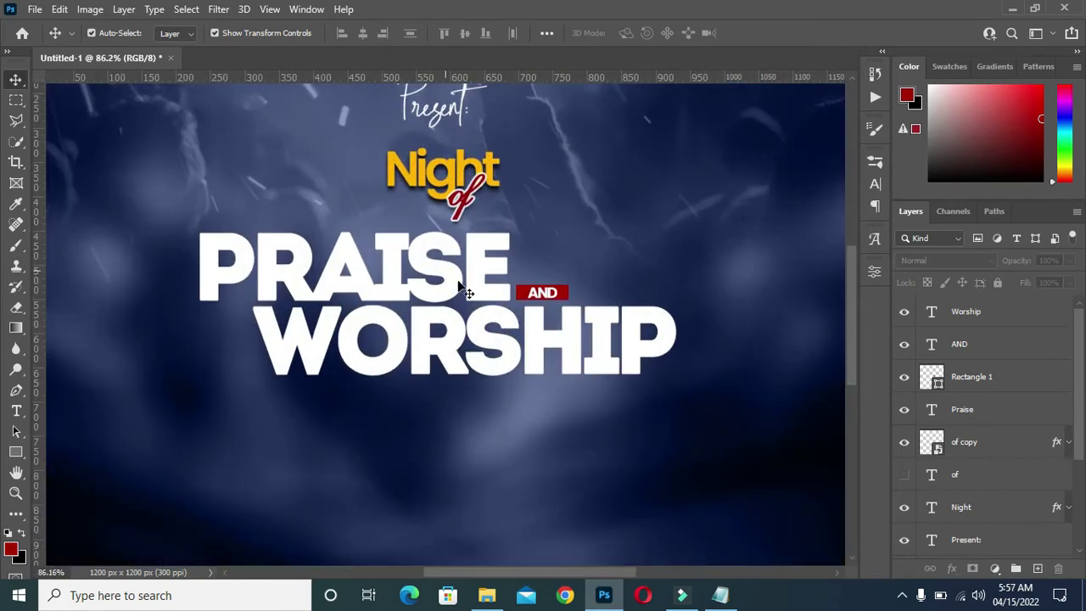
pyautogui.click(490, 348)
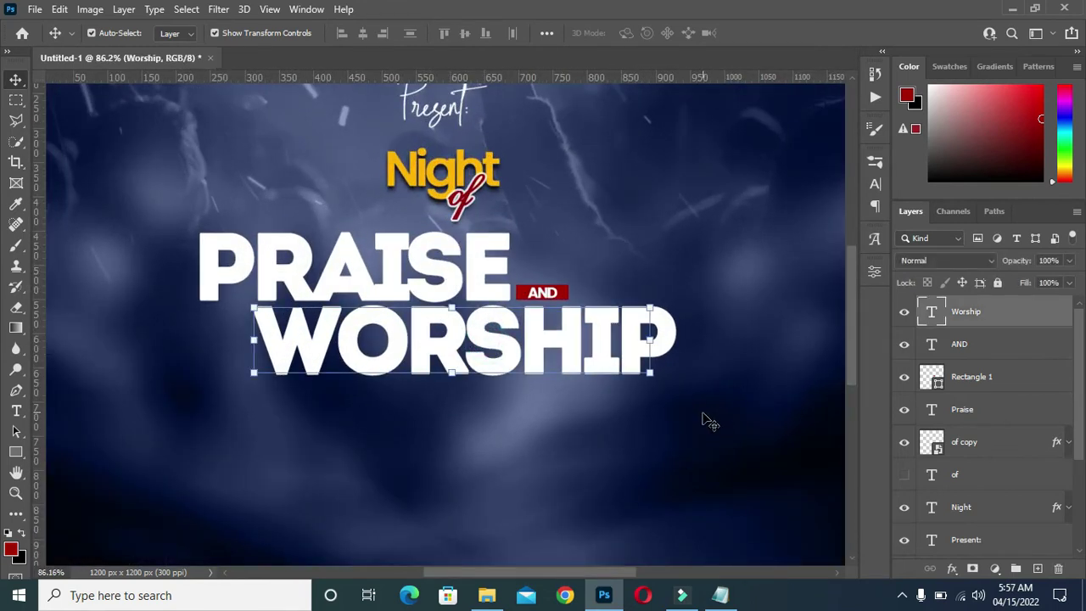
pyautogui.scroll(1, 623, 411)
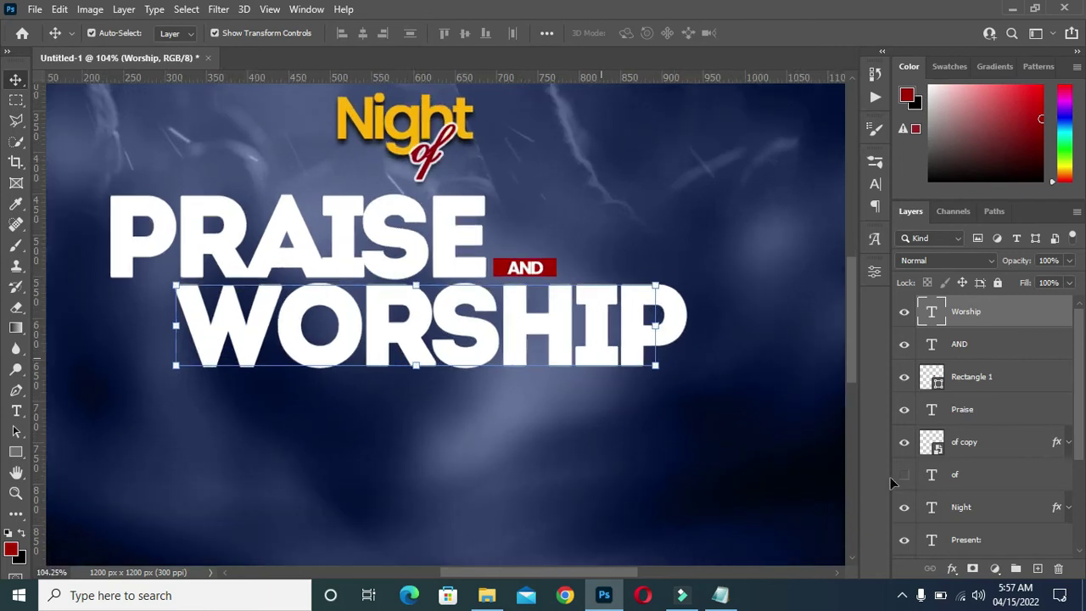
pyautogui.click(953, 570)
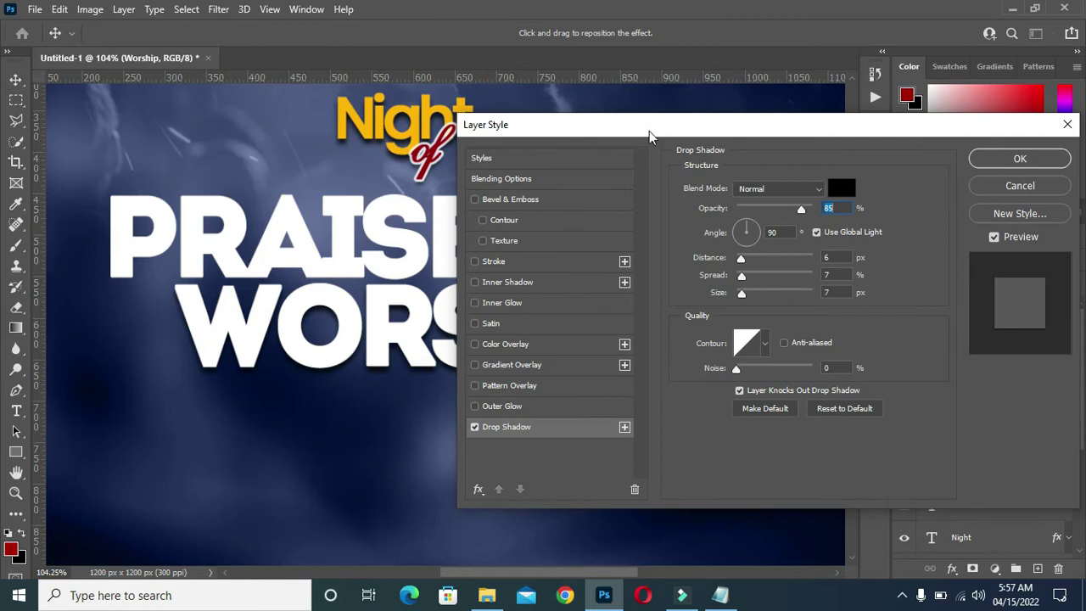
# Add an Inner Glow to WORSHIP, trying Satin and then removing it
pyautogui.moveTo(650, 136); pyautogui.dragTo(861, 144)
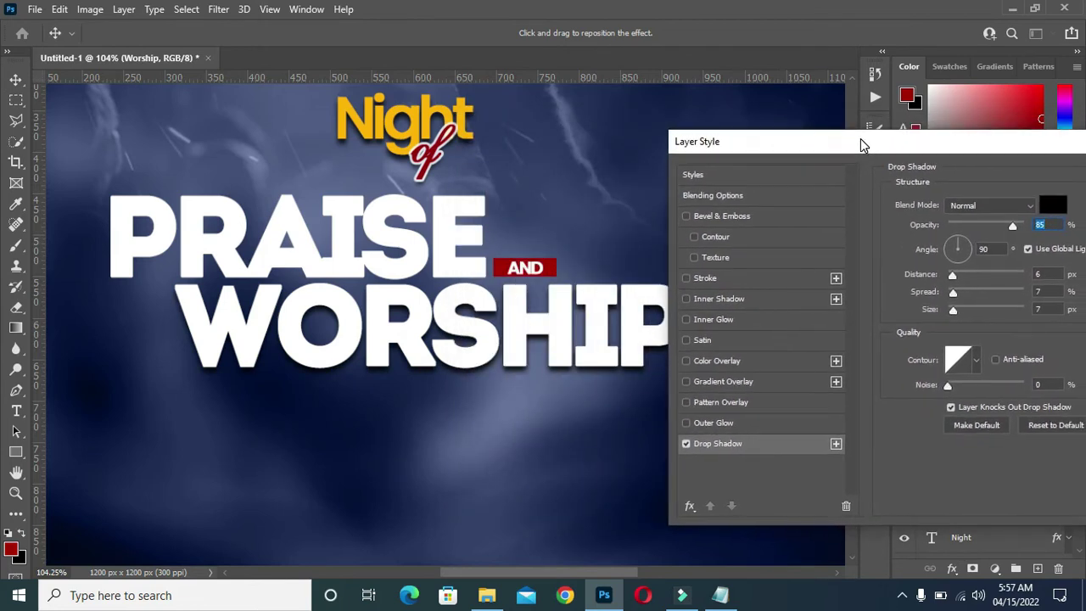
pyautogui.click(708, 339)
pyautogui.click(685, 340)
pyautogui.click(686, 319)
pyautogui.click(766, 321)
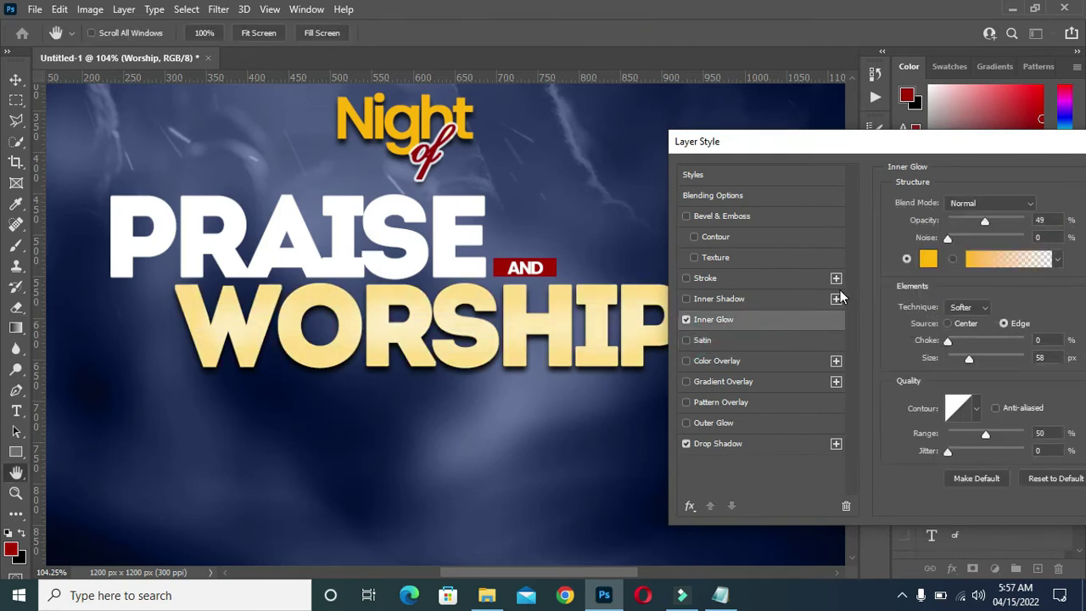
# Make the inner glow light grey at 68% opacity and 98 px size, then apply
pyautogui.click(927, 260)
pyautogui.moveTo(676, 261); pyautogui.dragTo(664, 261)
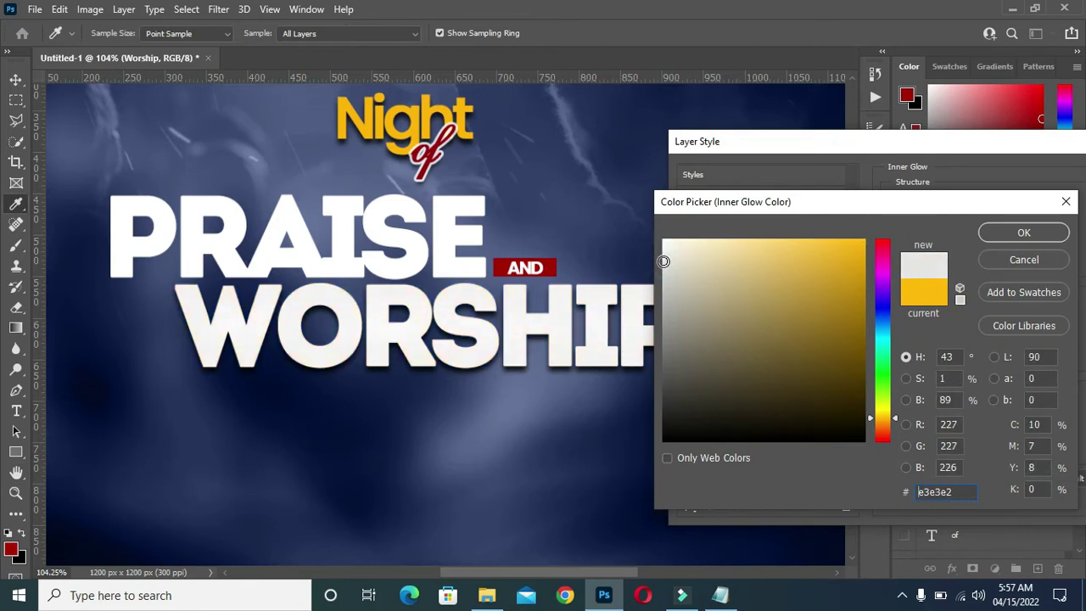
pyautogui.moveTo(885, 420); pyautogui.dragTo(898, 229)
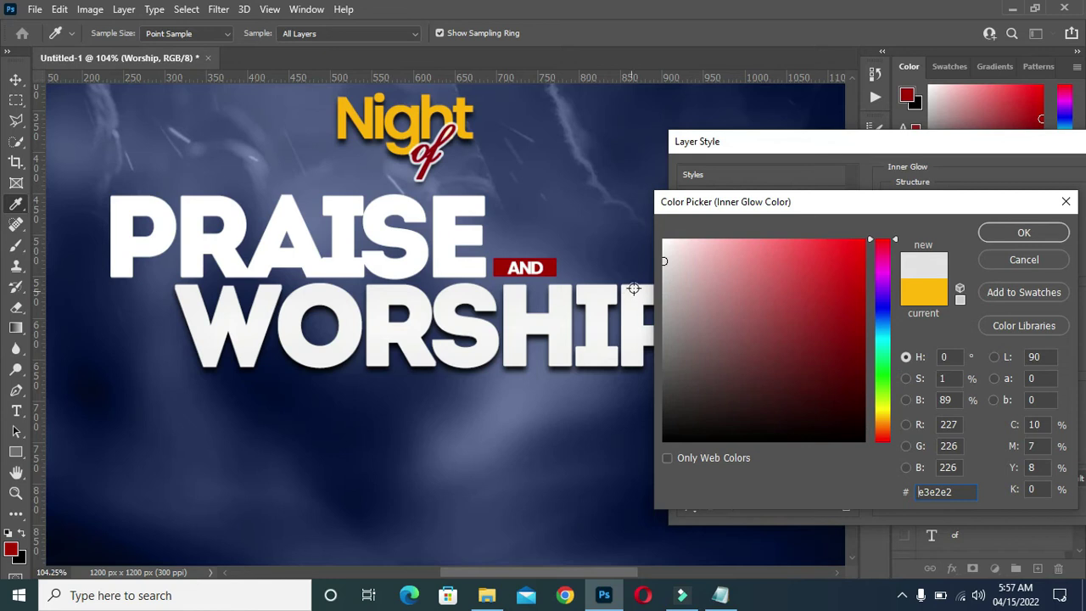
pyautogui.moveTo(664, 261); pyautogui.dragTo(662, 277)
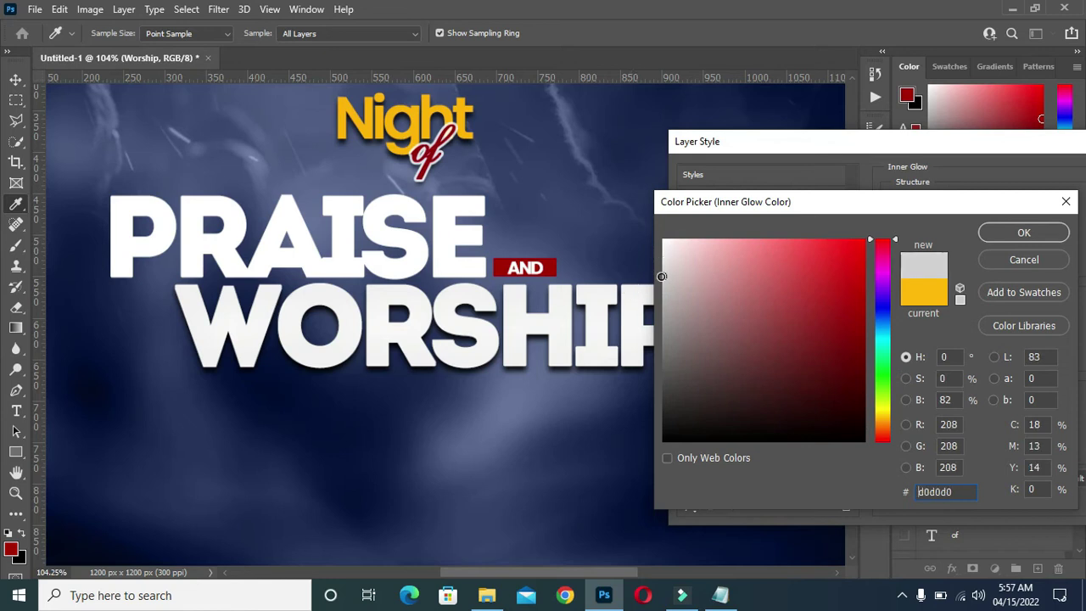
pyautogui.click(1012, 235)
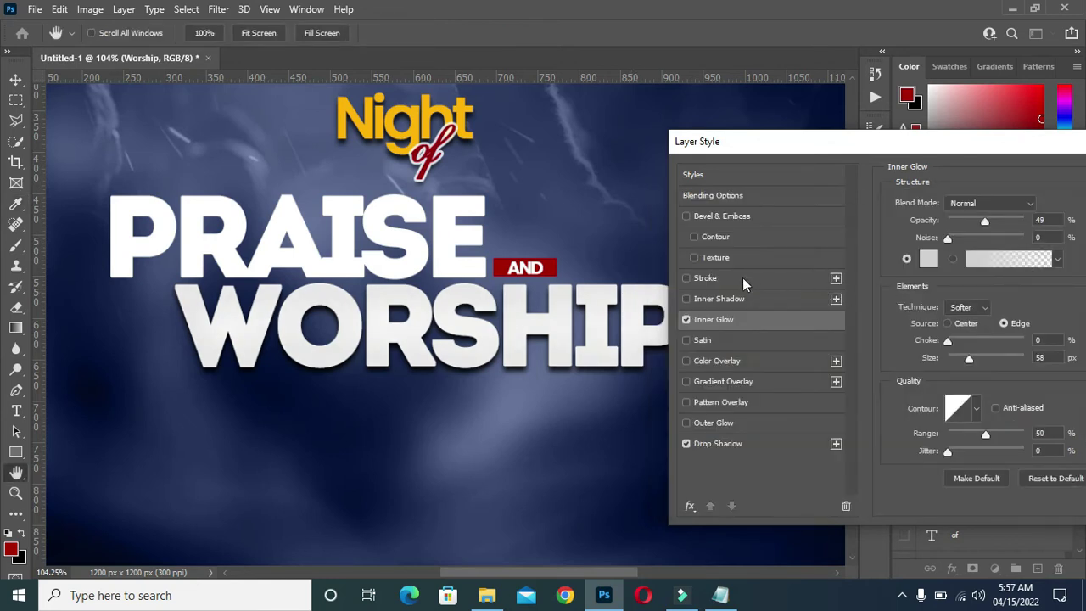
pyautogui.moveTo(985, 223); pyautogui.dragTo(1000, 224)
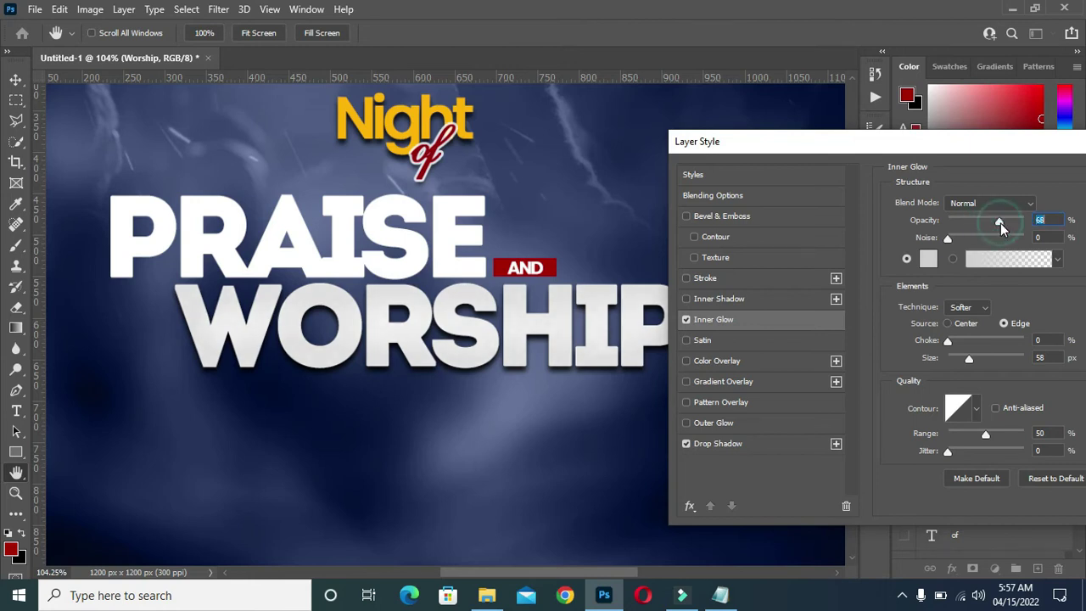
pyautogui.moveTo(969, 358); pyautogui.dragTo(981, 358)
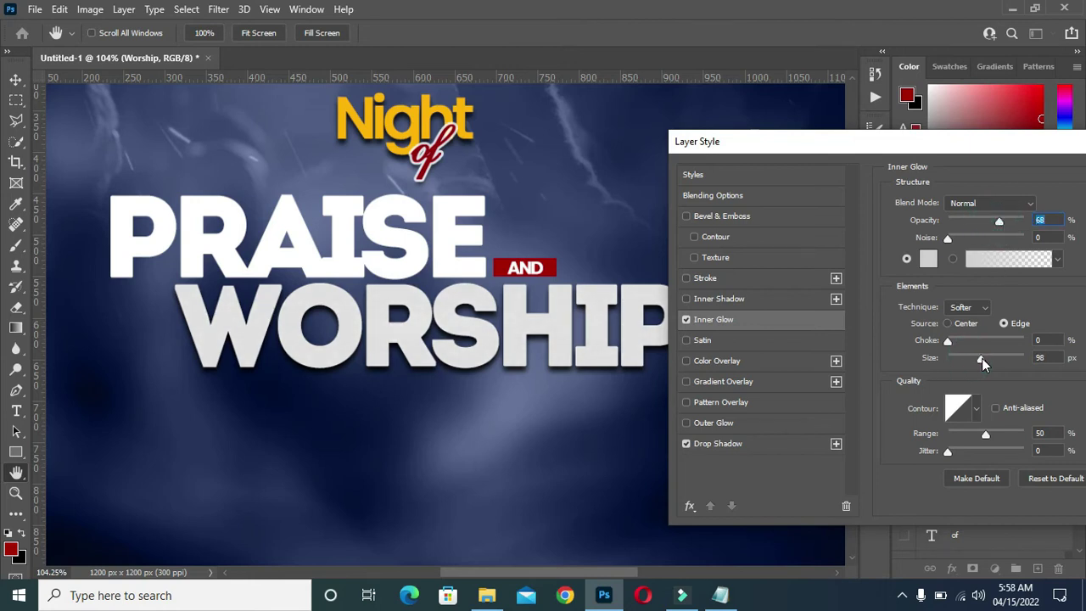
pyautogui.moveTo(944, 151); pyautogui.dragTo(782, 142)
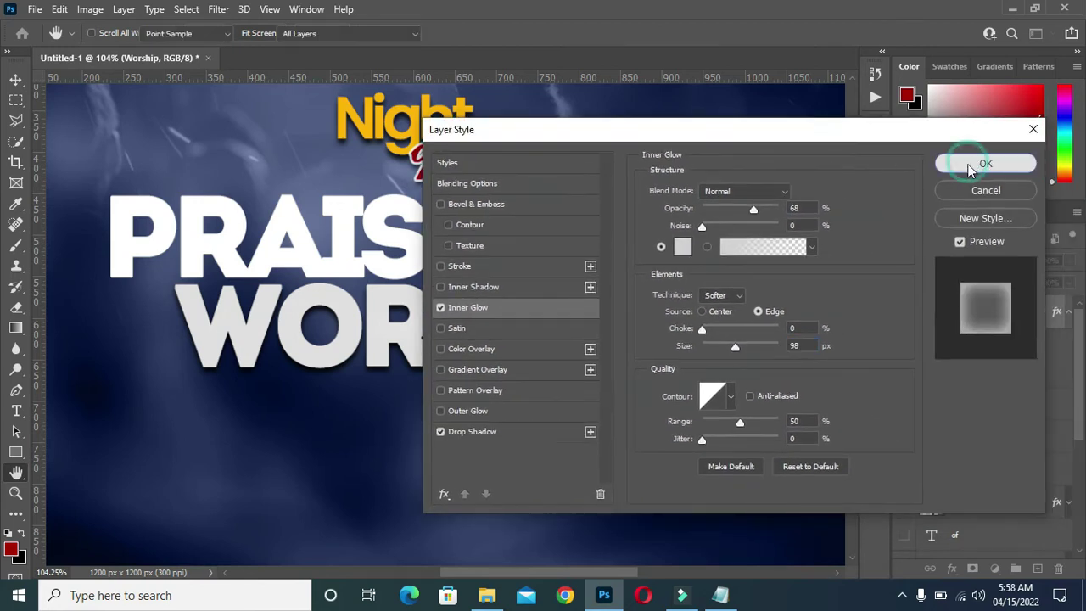
pyautogui.click(1039, 169)
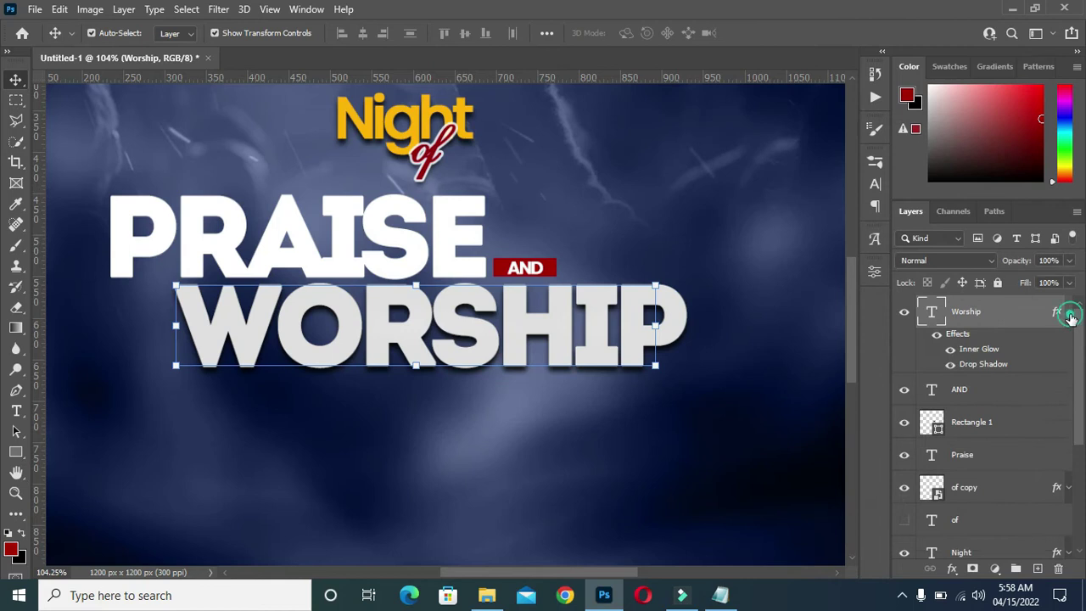
# Copy the Worship layer's style
pyautogui.click(1071, 314)
pyautogui.scroll(-5, 570, 316)
pyautogui.scroll(2, 782, 361)
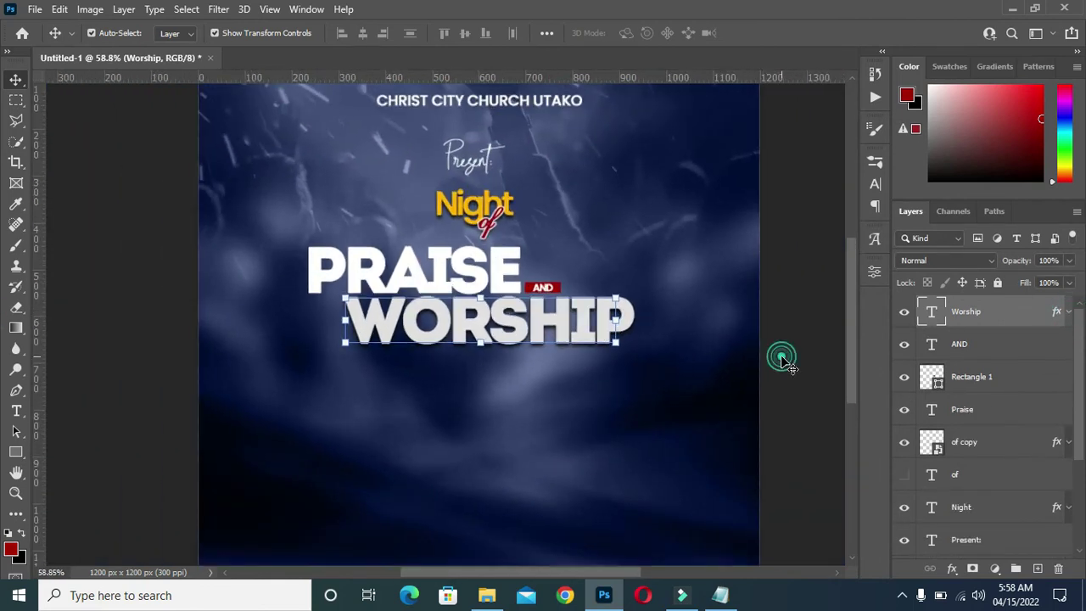
pyautogui.click(782, 360)
pyautogui.scroll(1, 556, 331)
pyautogui.scroll(-1, 556, 331)
pyautogui.scroll(1, 556, 331)
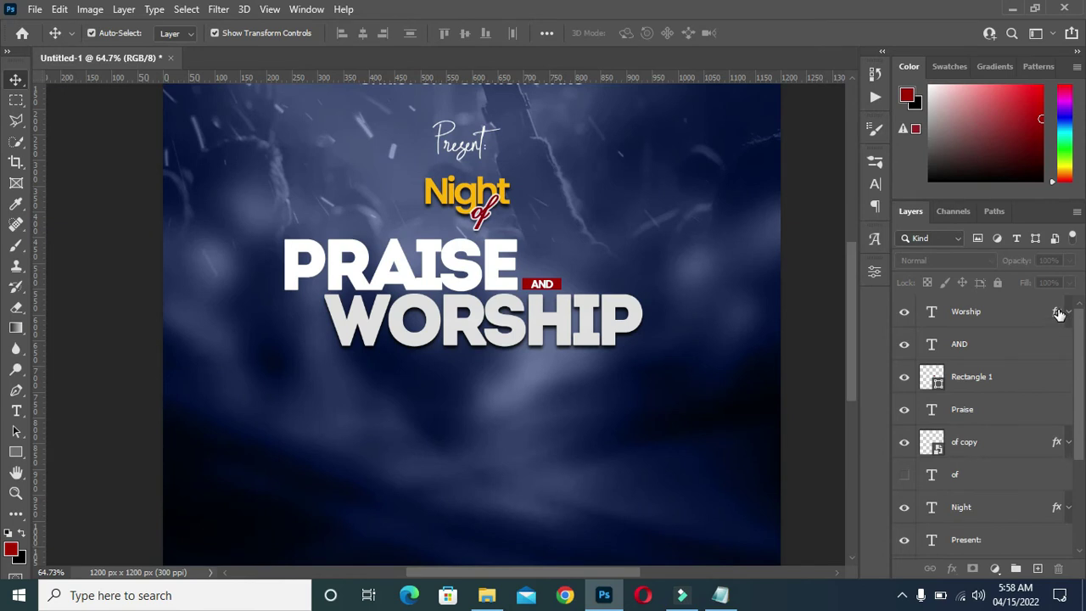
pyautogui.rightClick(996, 312)
pyautogui.click(857, 538)
# Paste the copied layer style onto the Praise layer
pyautogui.click(971, 409)
pyautogui.rightClick(972, 406)
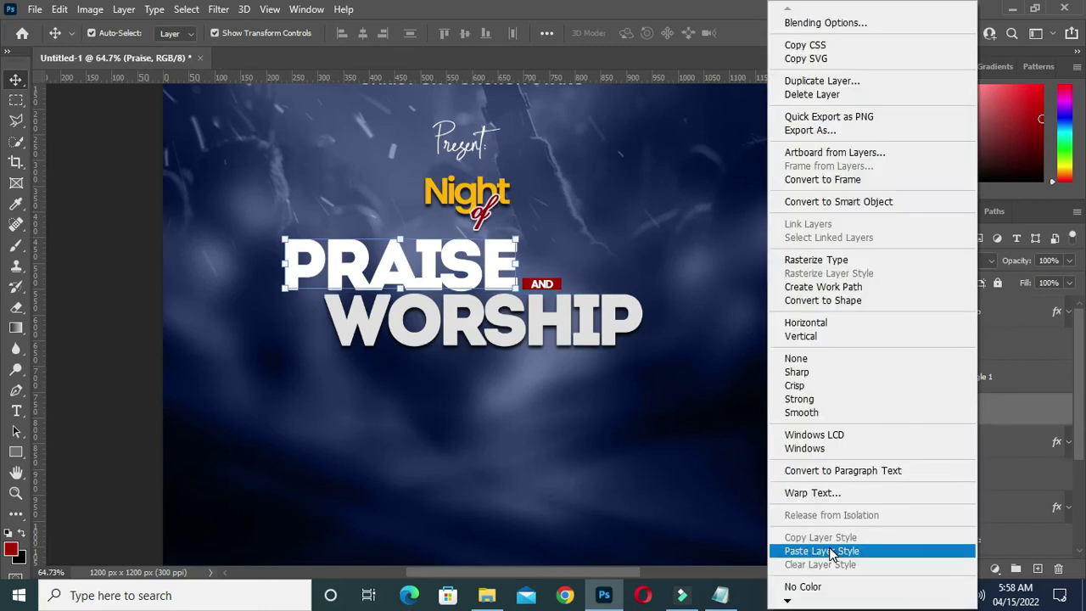
pyautogui.click(831, 553)
pyautogui.click(807, 388)
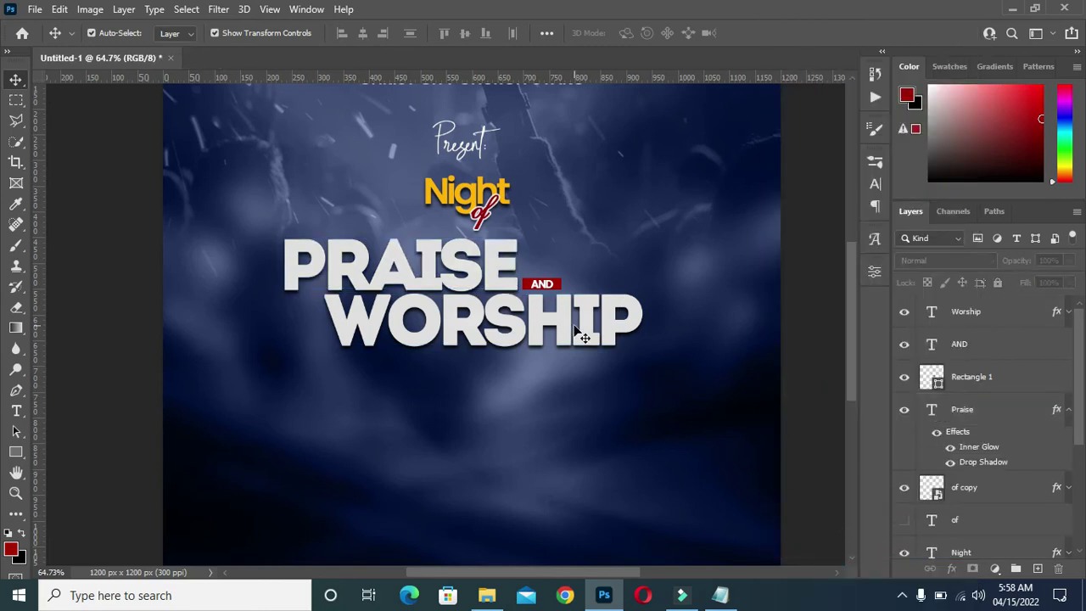
pyautogui.scroll(-3, 583, 337)
pyautogui.scroll(1, 390, 329)
pyautogui.scroll(1, 390, 329)
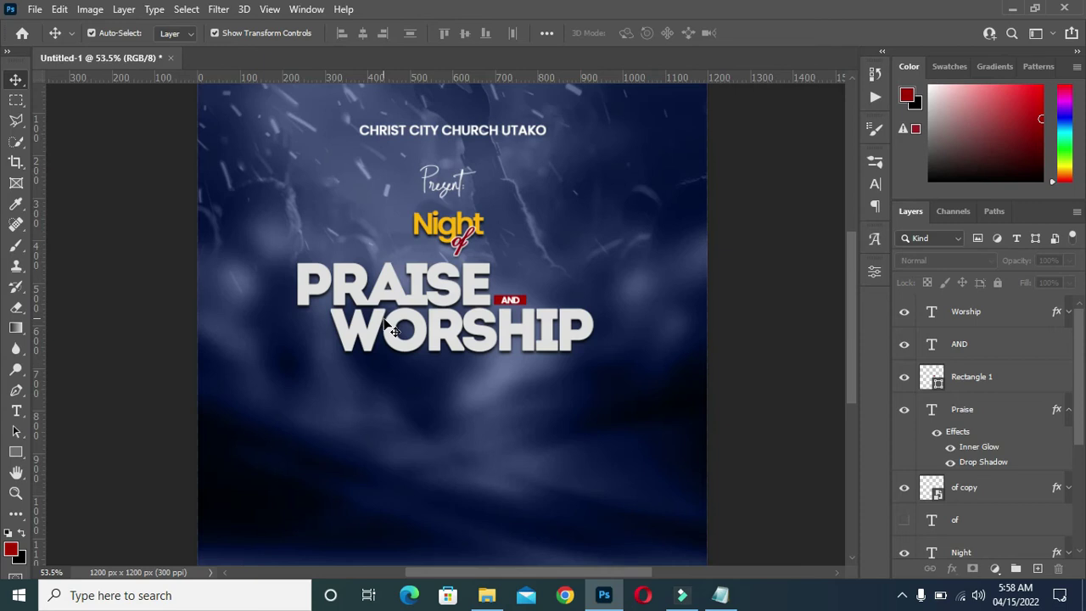
pyautogui.scroll(-2, 429, 328)
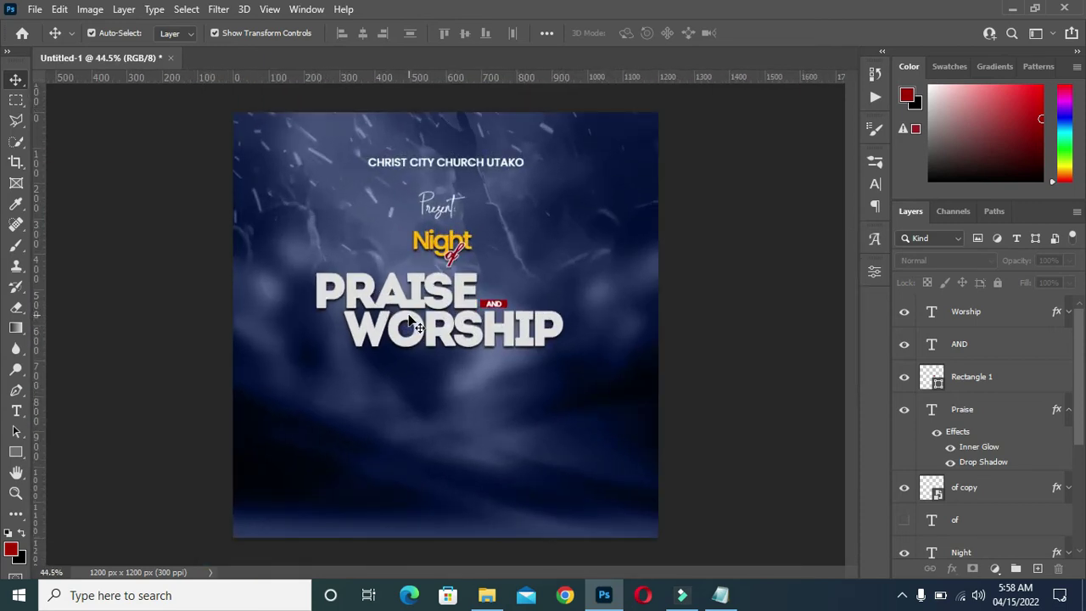
pyautogui.click(1069, 411)
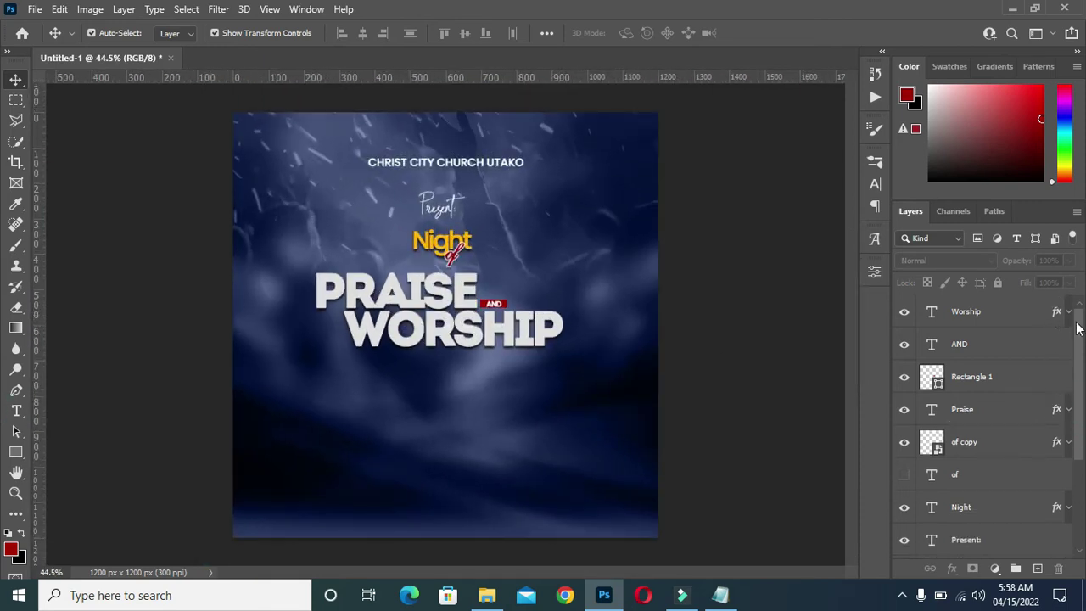
# Group the AND text with Rectangle 1 into a group named AND
pyautogui.click(974, 376)
pyautogui.keyDown('shift'); pyautogui.click(976, 346); pyautogui.keyUp('shift')
pyautogui.hotkey('ctrl', 'g')
pyautogui.doubleClick(968, 339)
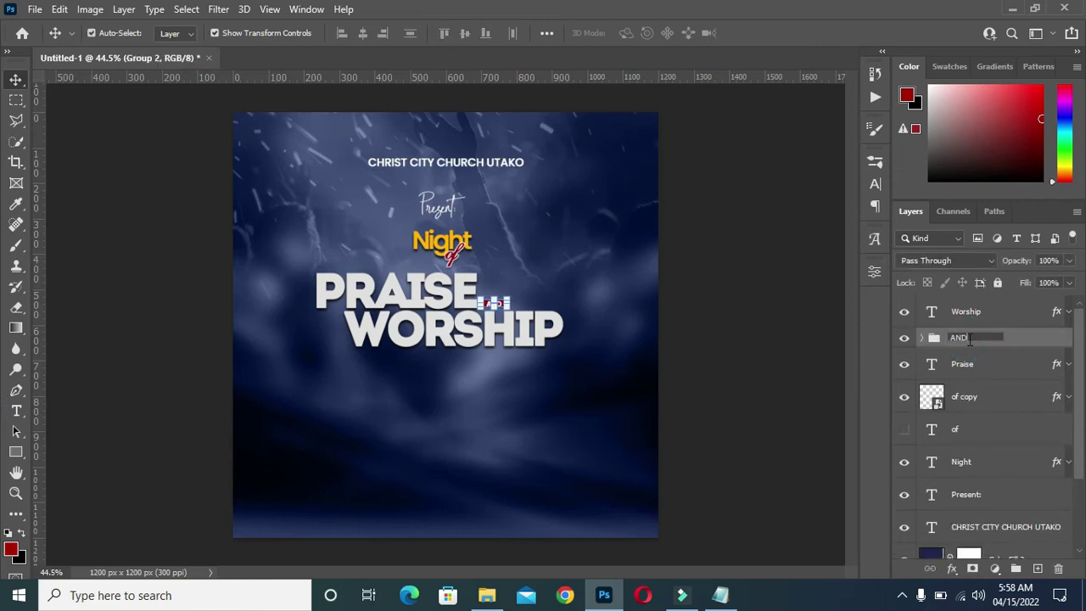
pyautogui.press('Return')
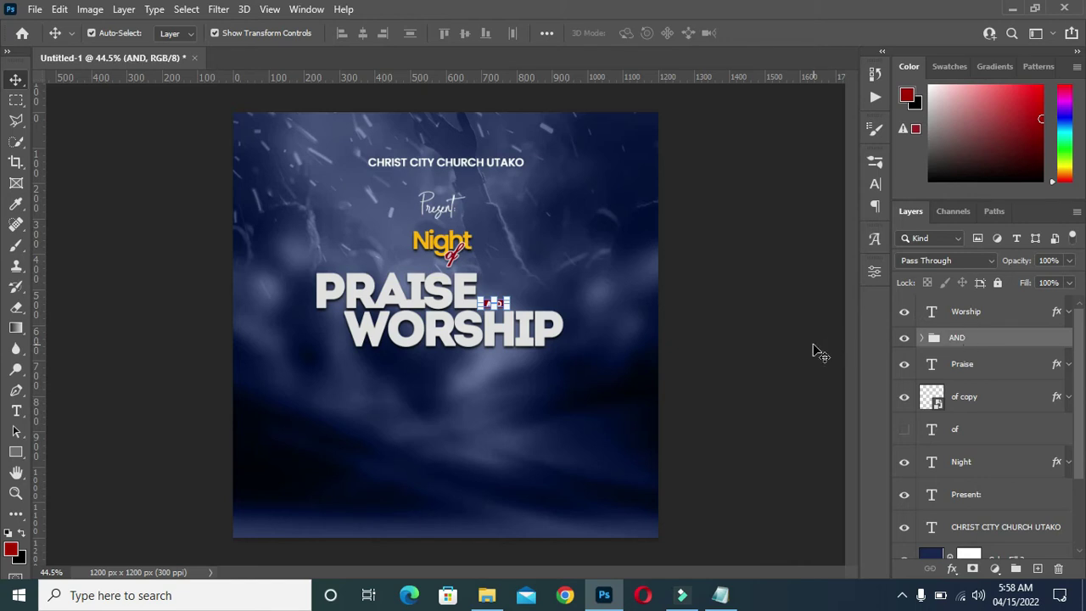
pyautogui.click(810, 337)
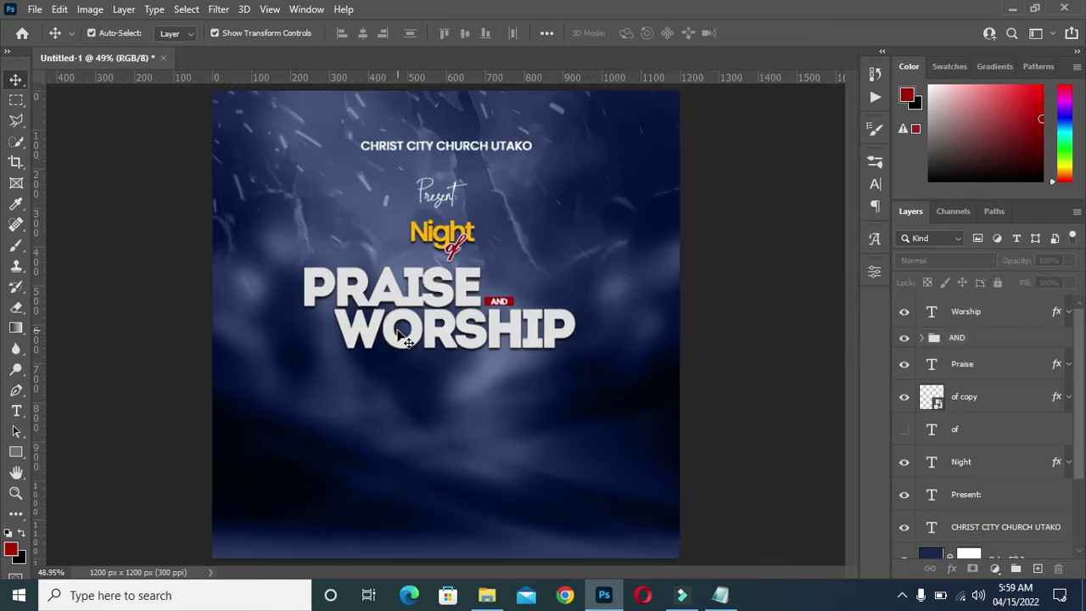
pyautogui.click(980, 318)
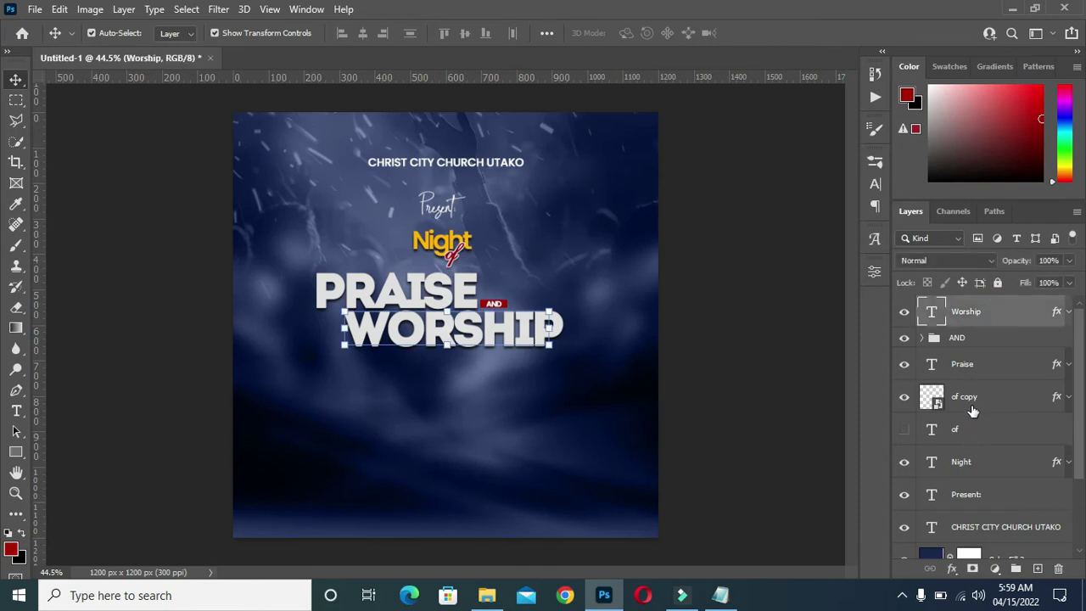
pyautogui.keyDown('ctrl'); pyautogui.click(967, 364); pyautogui.keyUp('ctrl')
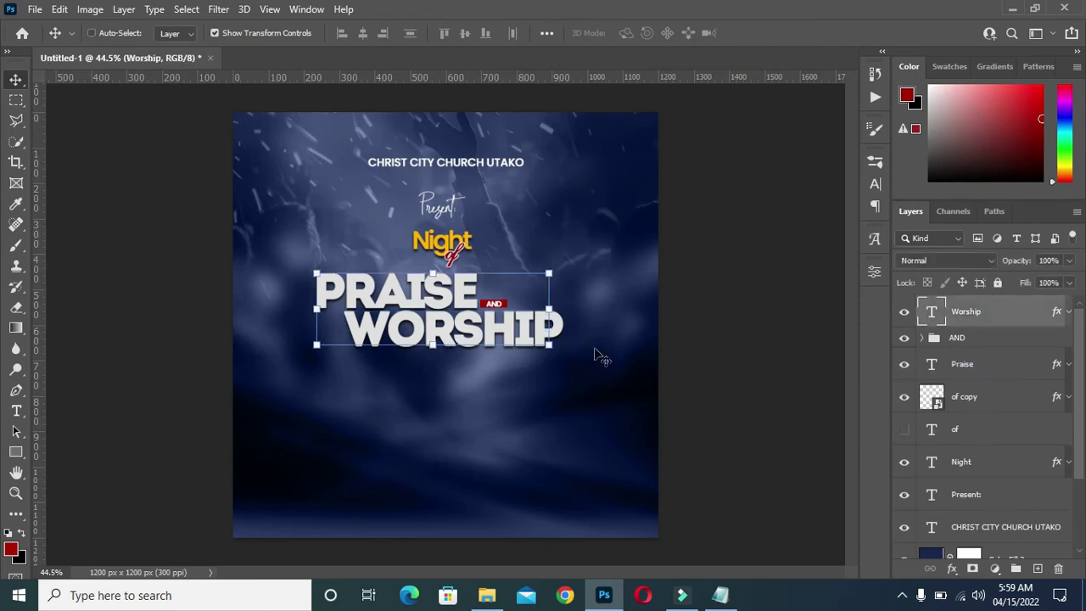
# Scale the PRAISE WORSHIP headline up to about 126% and recentre it on the canvas
pyautogui.click(551, 345)
pyautogui.moveTo(551, 346); pyautogui.dragTo(577, 370)
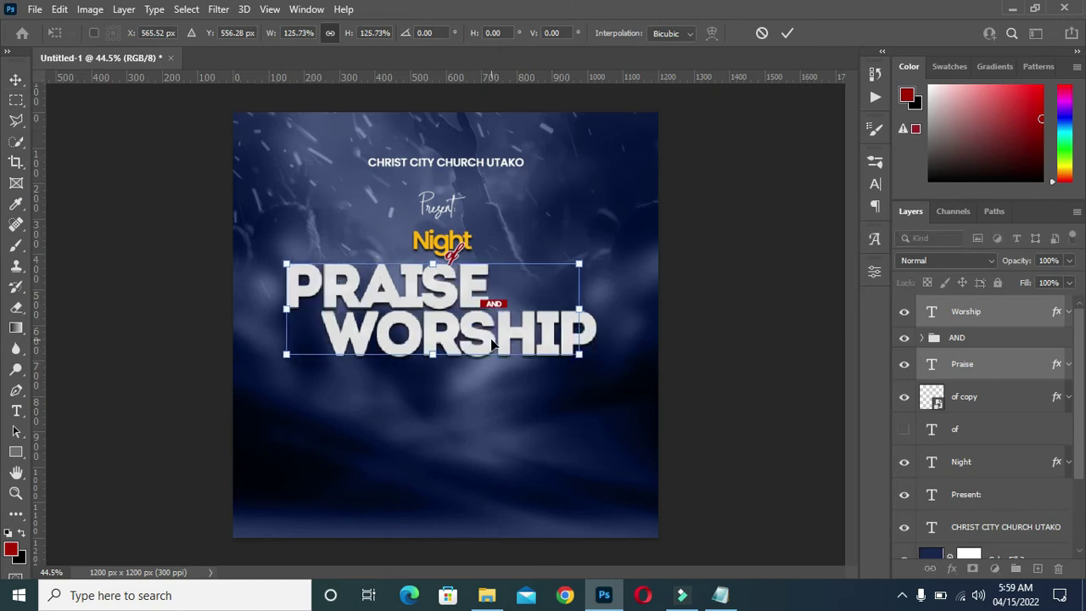
pyautogui.moveTo(482, 337)
pyautogui.mouseDown()
pyautogui.moveTo(558, 352)
pyautogui.moveTo(530, 356)
pyautogui.mouseUp()
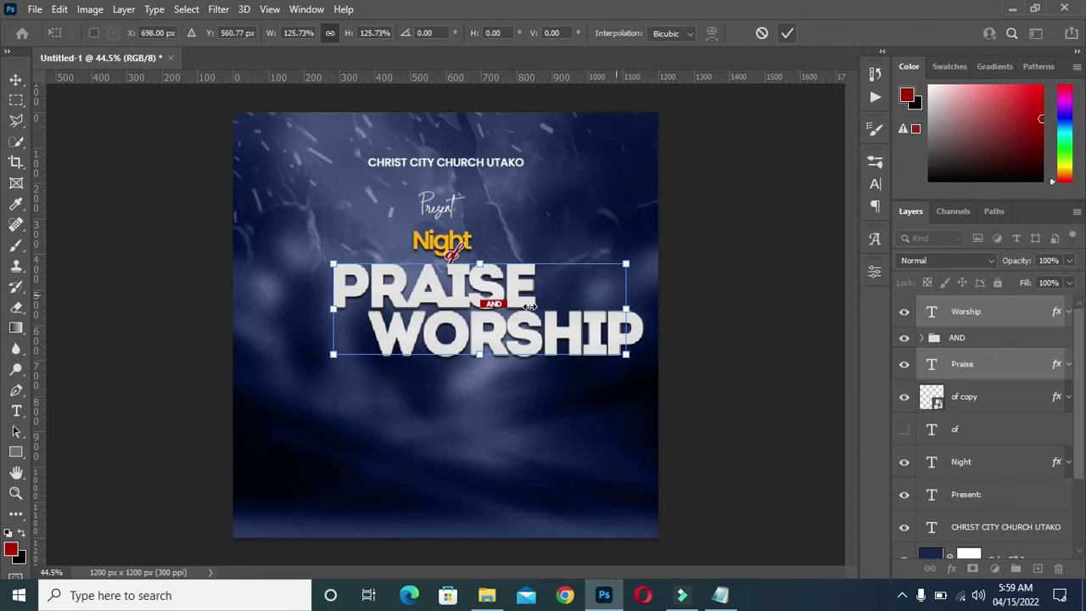
pyautogui.moveTo(485, 332); pyautogui.dragTo(490, 347)
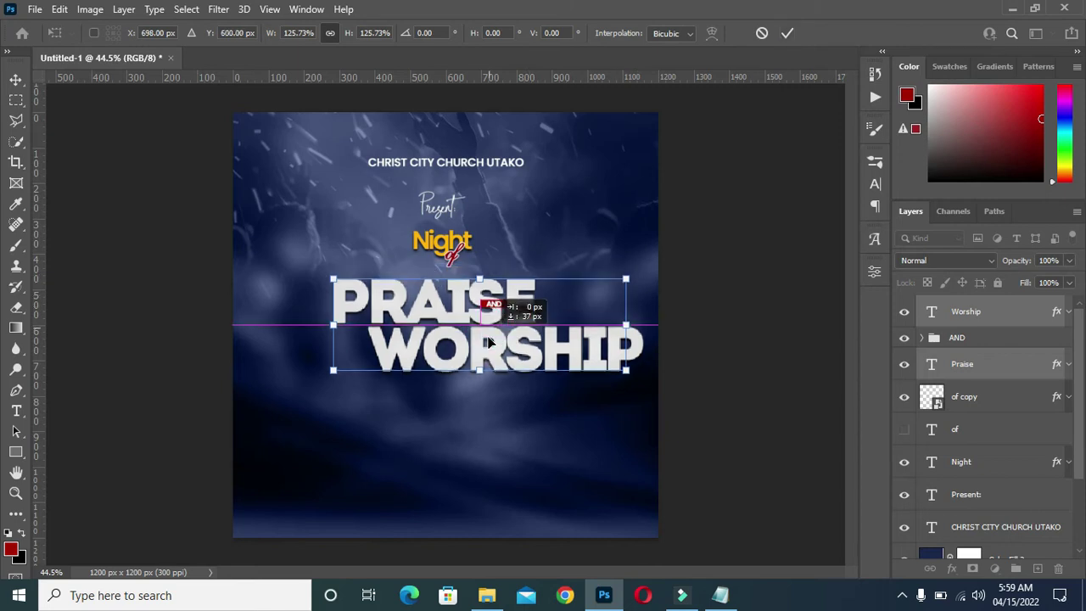
pyautogui.press('Left')
pyautogui.click(787, 33)
# Move the AND group to sit right of PRAISE, above WORSHIP
pyautogui.click(976, 338)
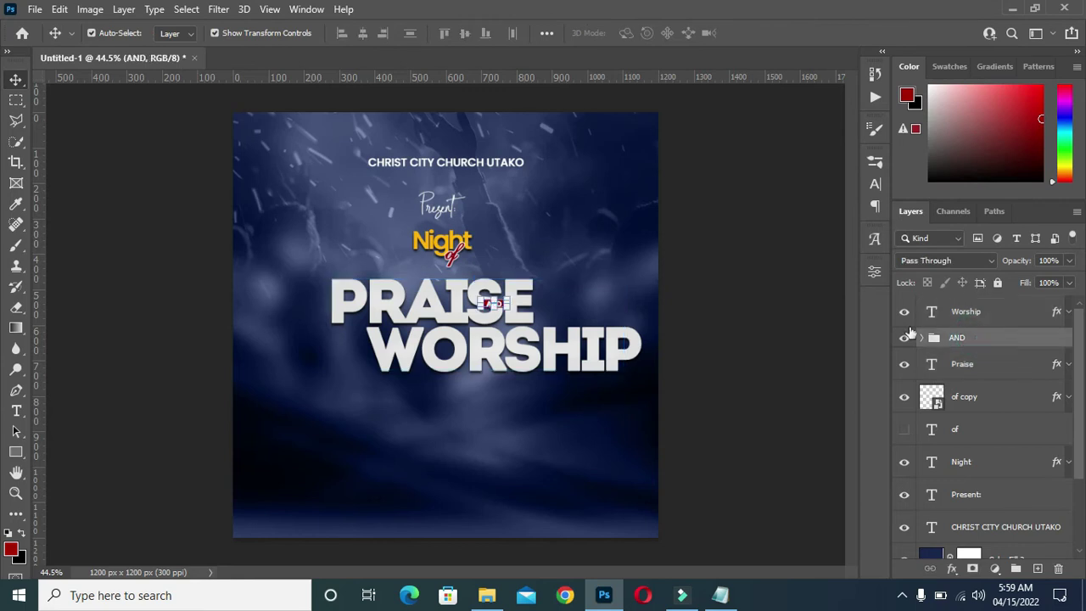
pyautogui.scroll(1, 503, 309)
pyautogui.scroll(1, 500, 308)
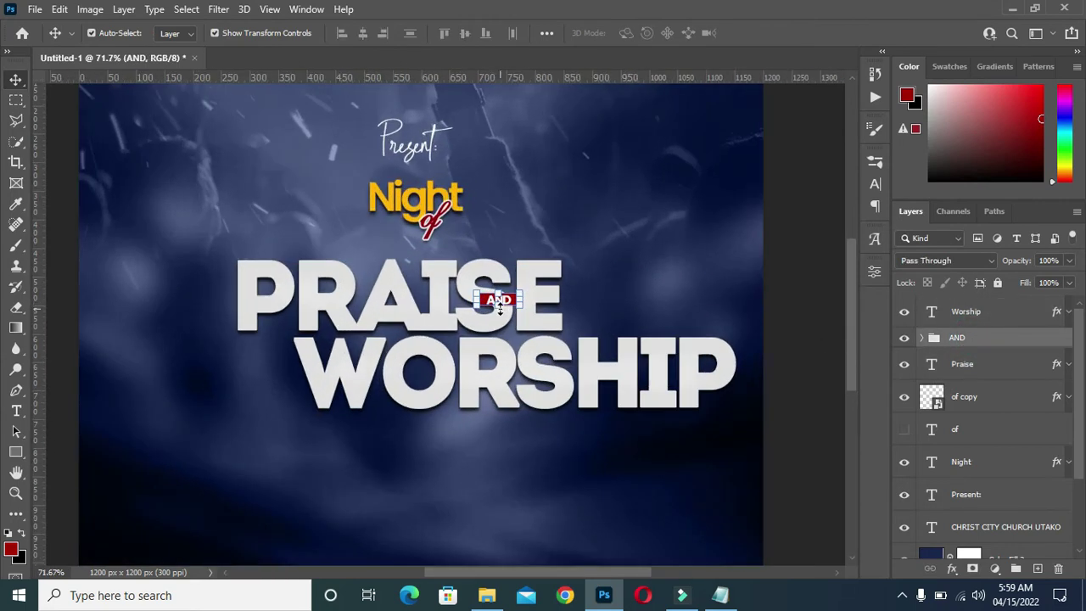
pyautogui.hotkey('ctrl', 't')
pyautogui.moveTo(500, 308); pyautogui.dragTo(606, 331)
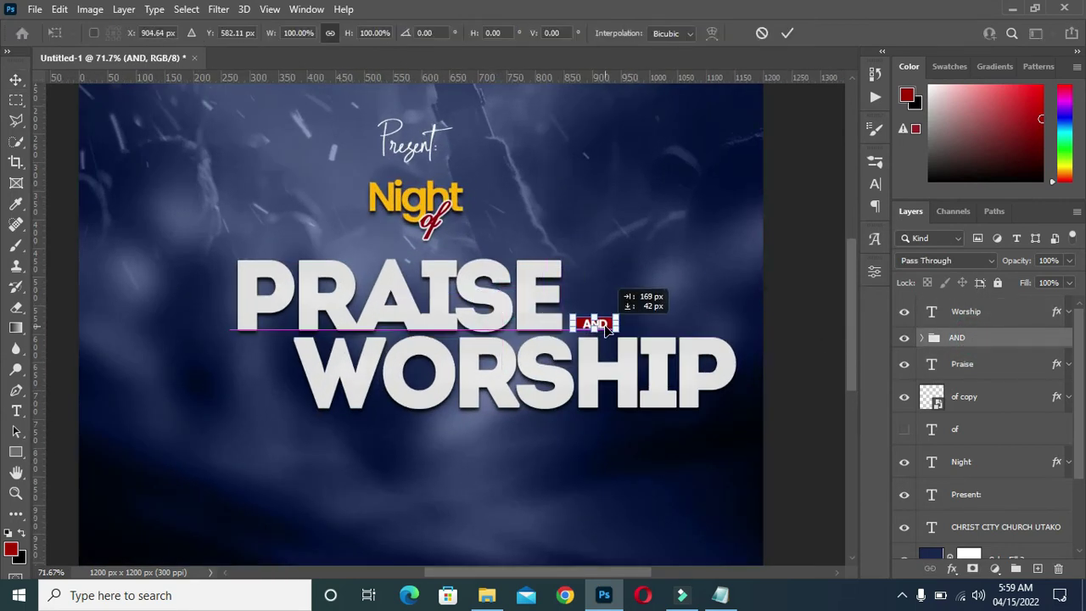
pyautogui.press('Return')
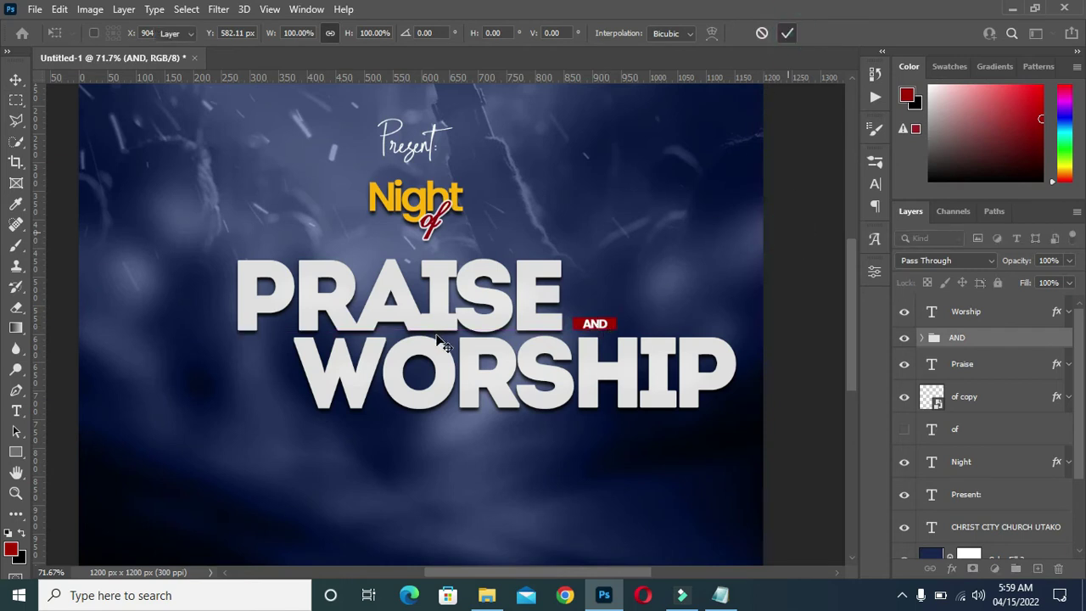
pyautogui.scroll(-3, 469, 354)
pyautogui.scroll(3, 482, 344)
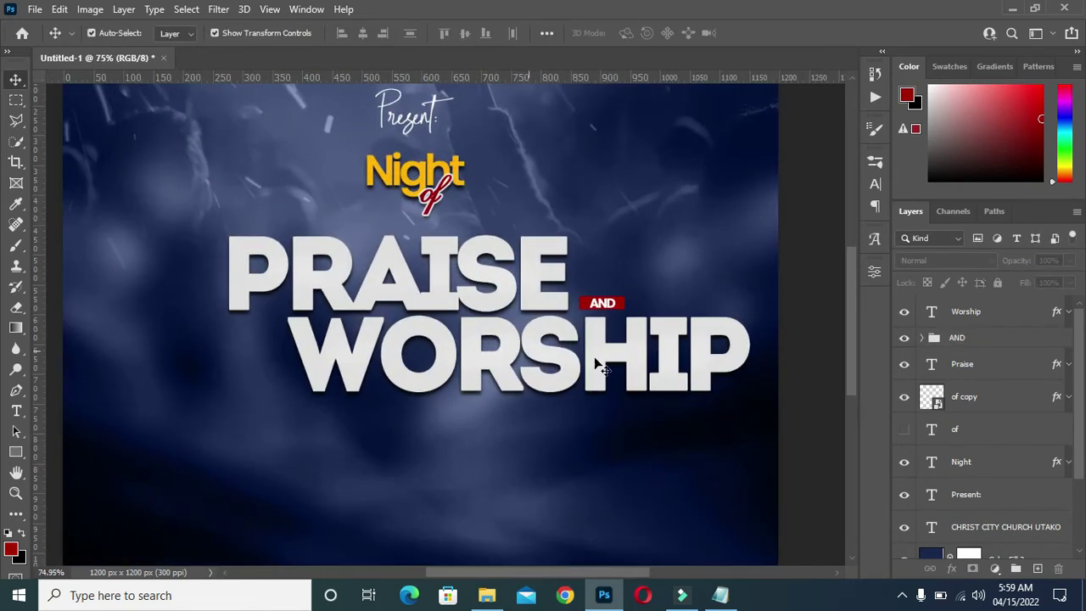
# Enlarge the red AND label to about 169% and fit the flyer on screen
pyautogui.click(958, 340)
pyautogui.hotkey('ctrl', 't')
pyautogui.moveTo(602, 292)
pyautogui.mouseDown()
pyautogui.moveTo(643, 291)
pyautogui.moveTo(652, 313)
pyautogui.mouseUp()
pyautogui.click(788, 32)
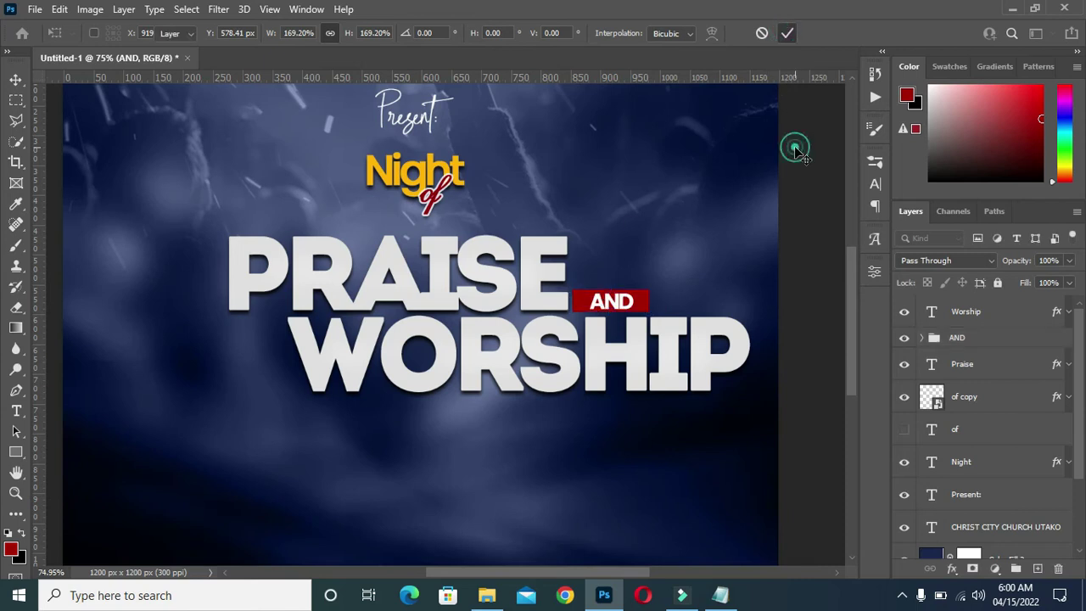
pyautogui.hotkey('ctrl', '0')
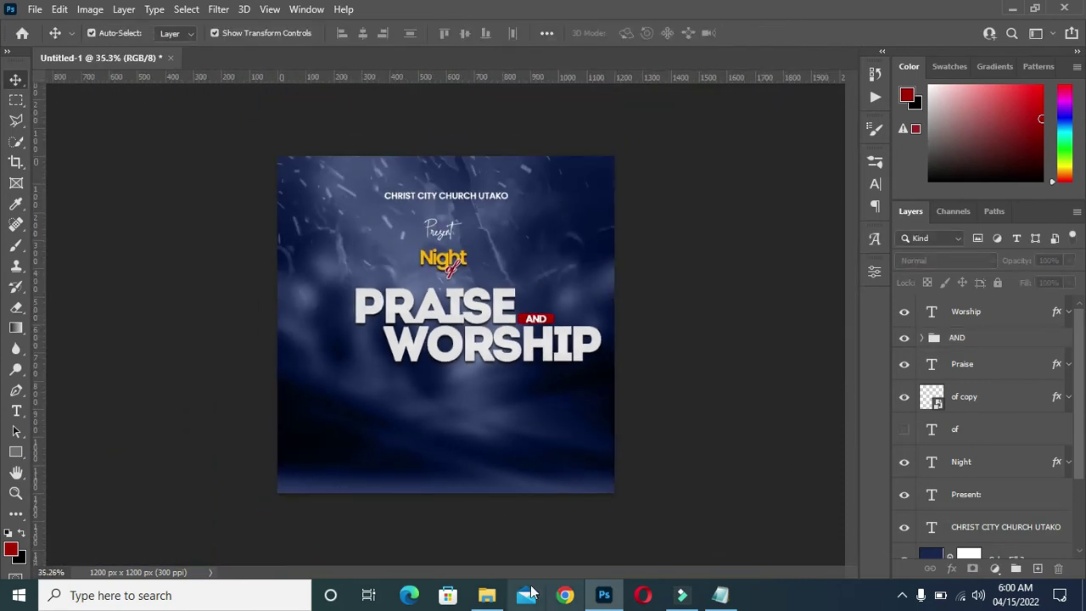
# Drag the man's portrait from File Explorer onto the flyer, shrink it, and move it lower-left
pyautogui.click(487, 594)
pyautogui.click(851, 301)
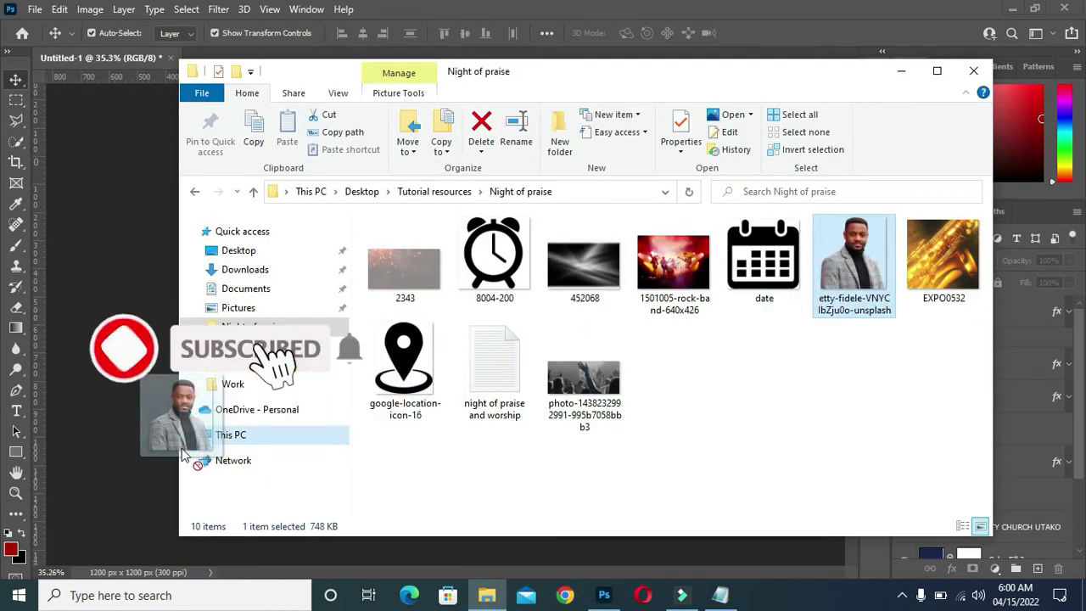
pyautogui.moveTo(848, 311); pyautogui.dragTo(191, 435)
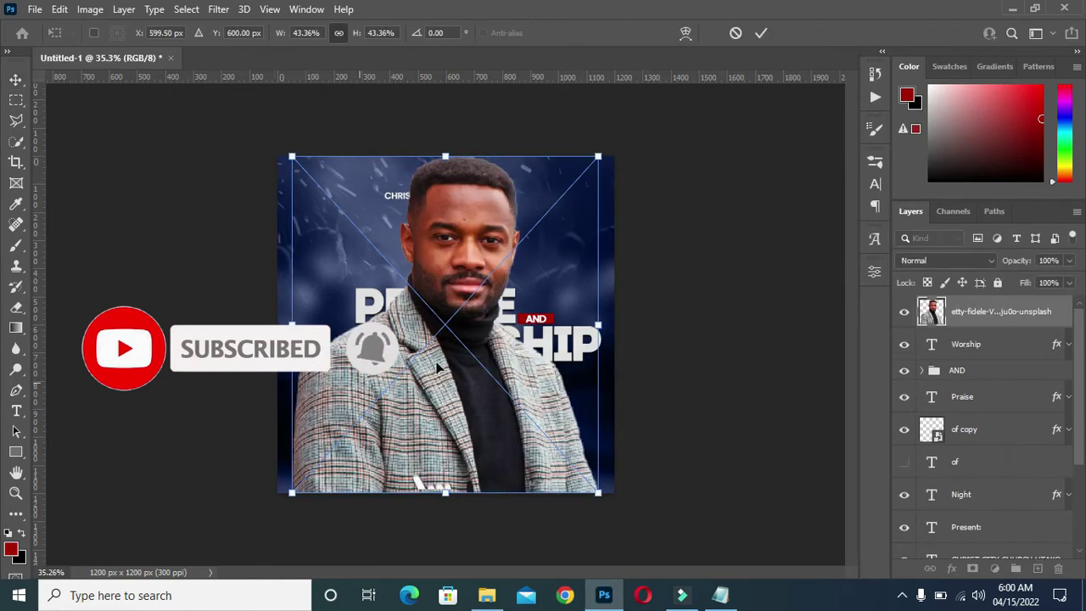
pyautogui.scroll(5, 420, 336)
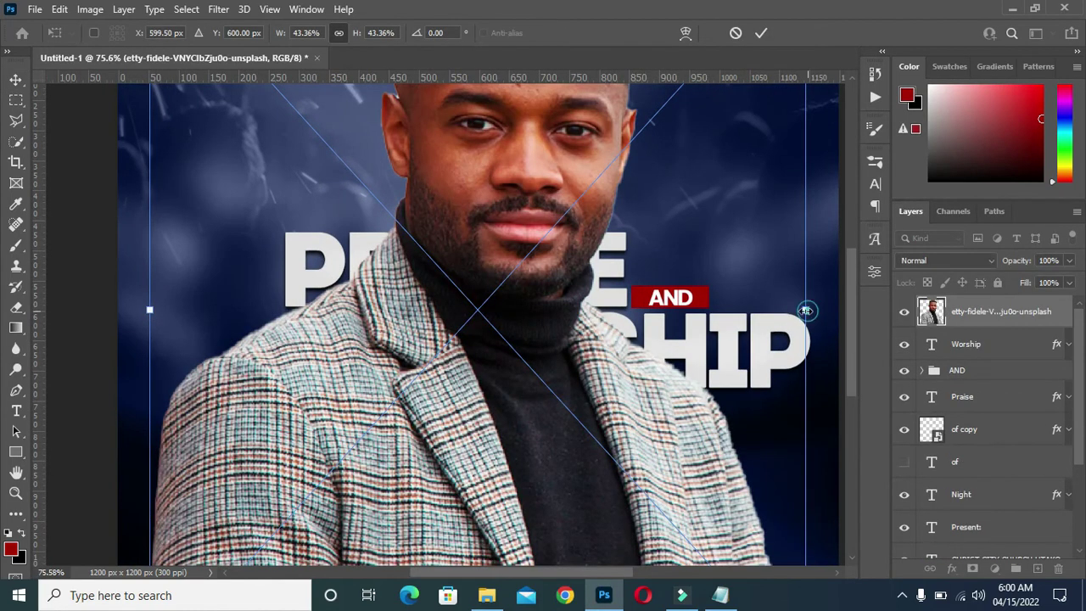
pyautogui.scroll(-2, 530, 335)
pyautogui.moveTo(720, 318); pyautogui.dragTo(470, 318)
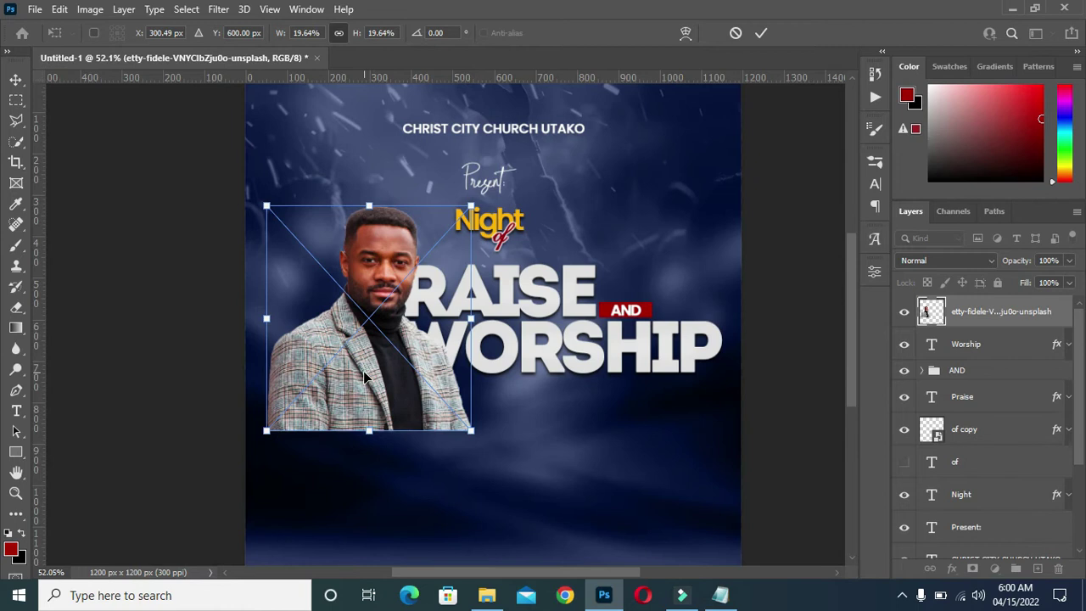
pyautogui.moveTo(365, 377); pyautogui.dragTo(324, 533)
# Fine-tune the portrait to about 22% scale and commit its placement
pyautogui.scroll(-1, 392, 473)
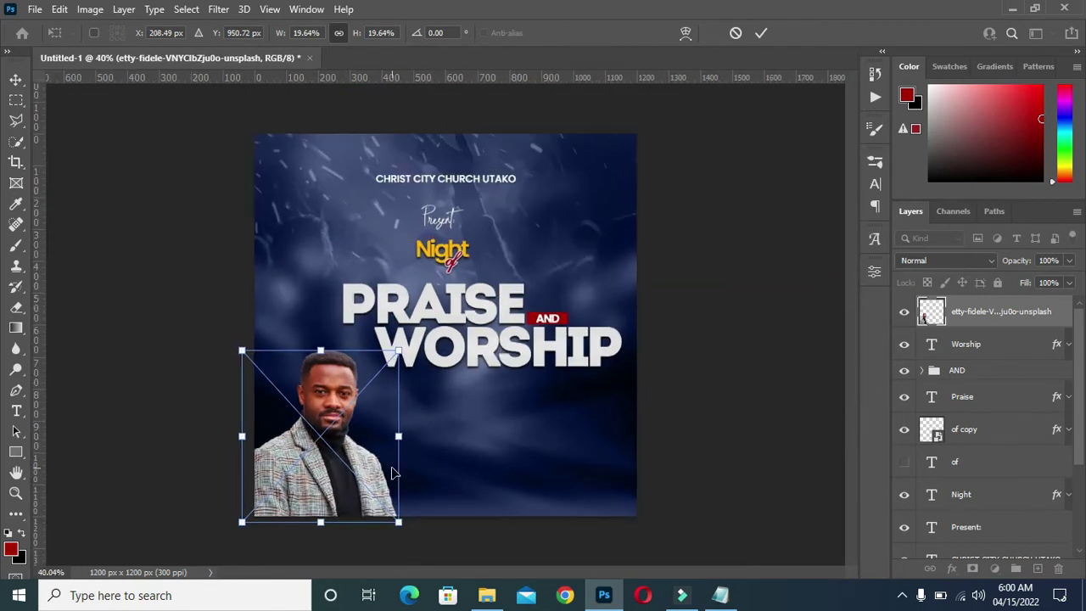
pyautogui.hotkey('ctrl', '+')
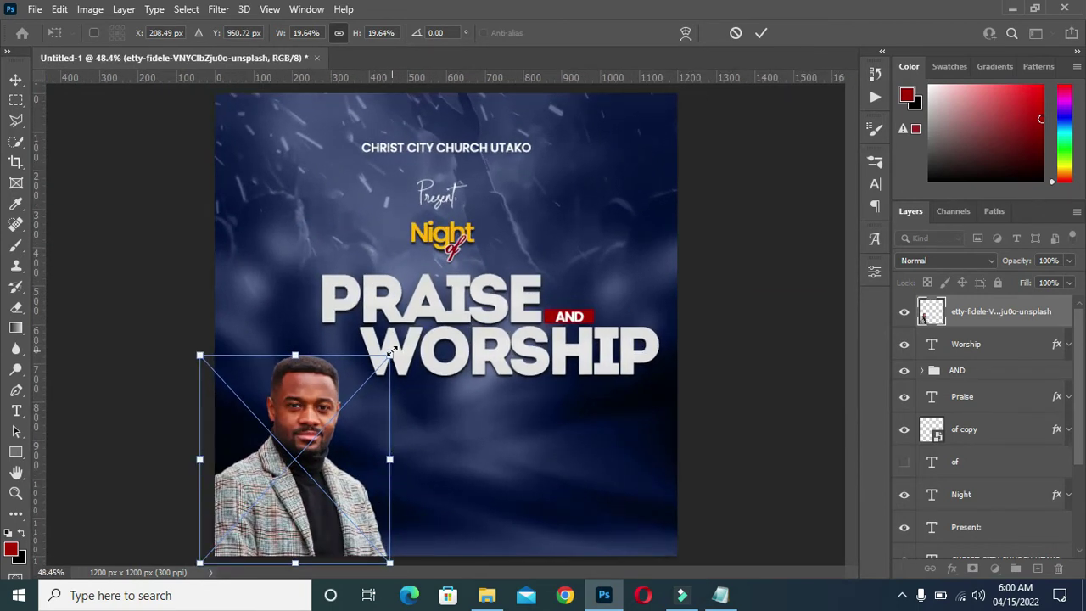
pyautogui.moveTo(391, 351); pyautogui.dragTo(413, 321)
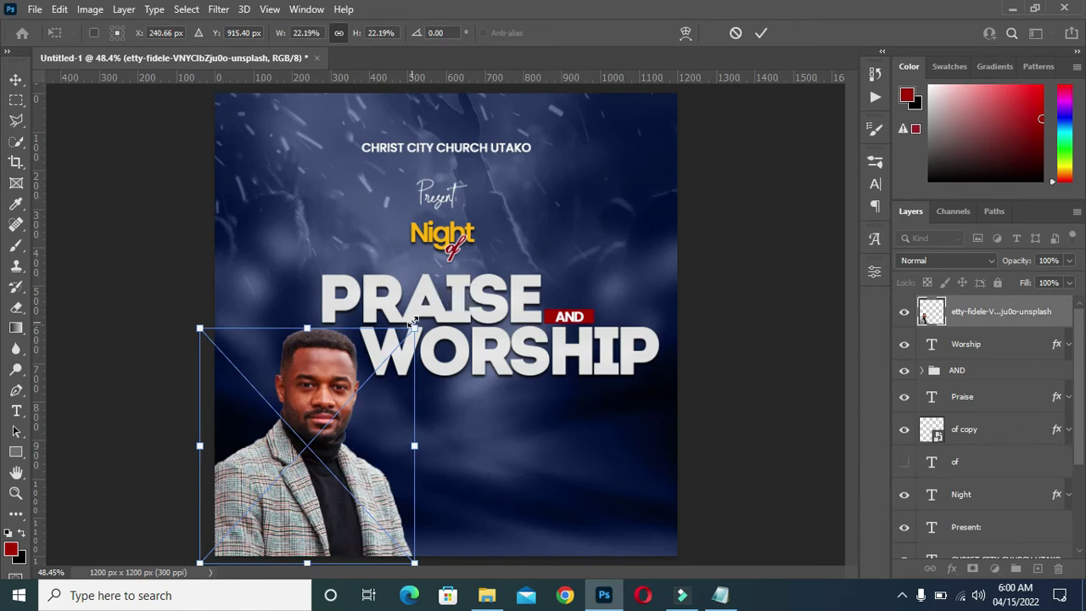
pyautogui.click(761, 33)
pyautogui.hotkey('ctrl', '-')
pyautogui.click(653, 314)
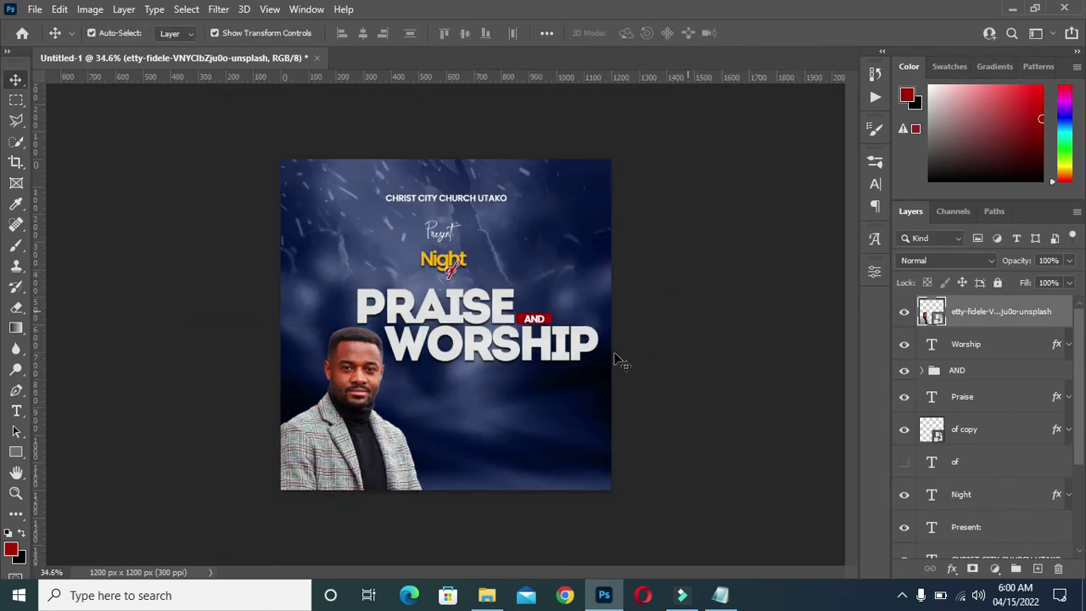
pyautogui.scroll(5, 331, 467)
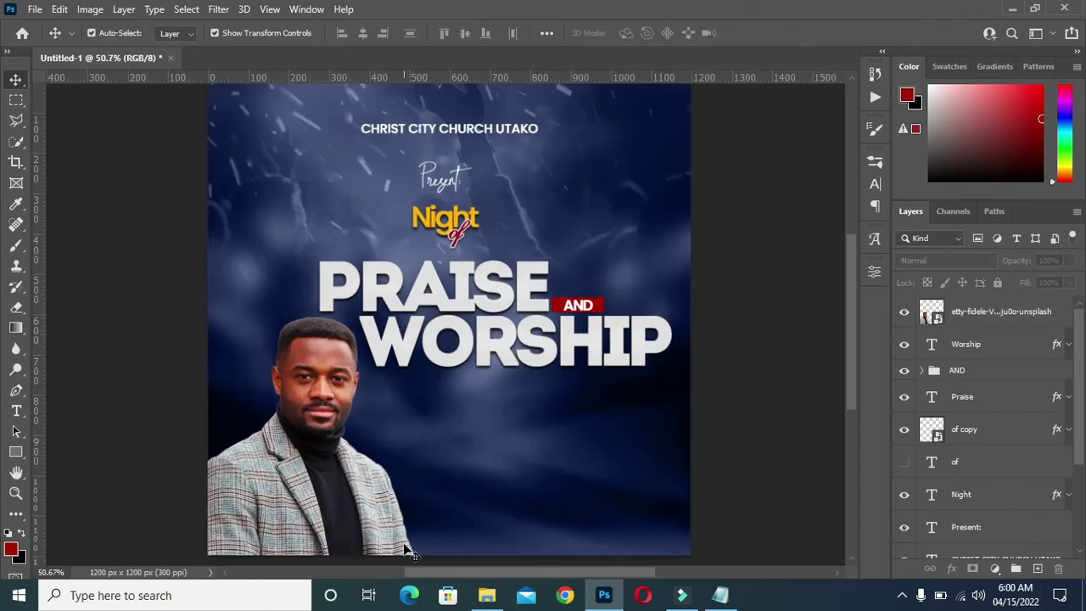
pyautogui.scroll(1, 336, 350)
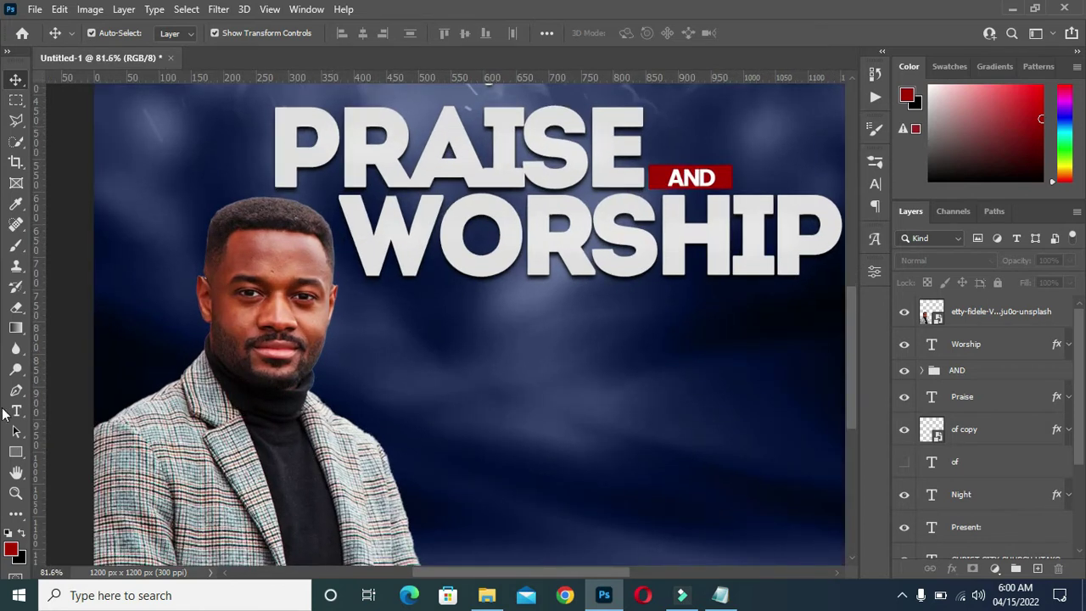
# Group the Worship, AND and Praise headline layers, then group the Night of title layers
pyautogui.click(979, 346)
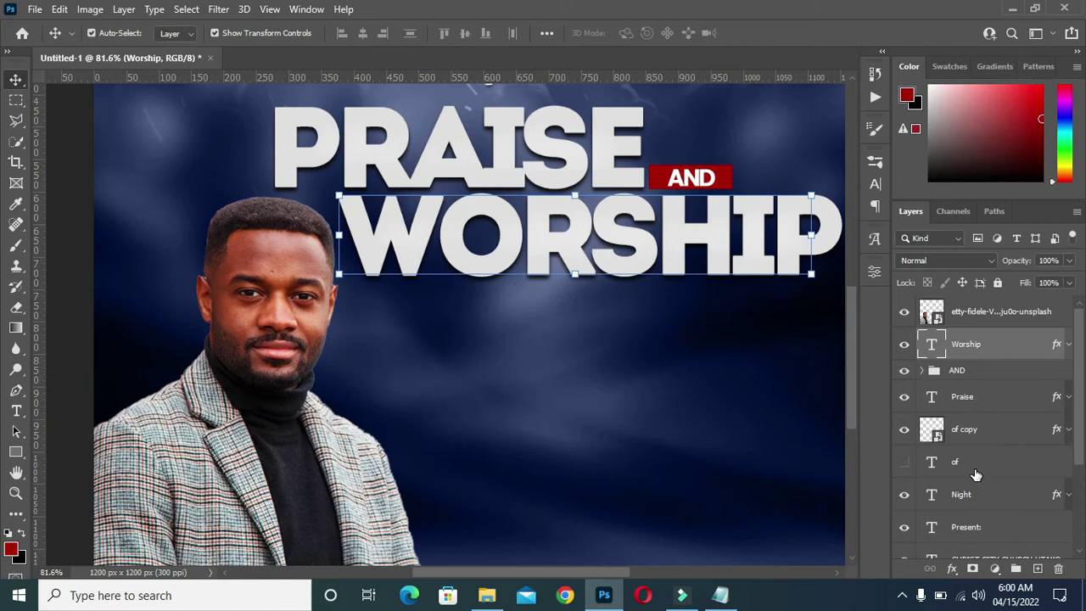
pyautogui.keyDown('shift'); pyautogui.click(974, 397); pyautogui.keyUp('shift')
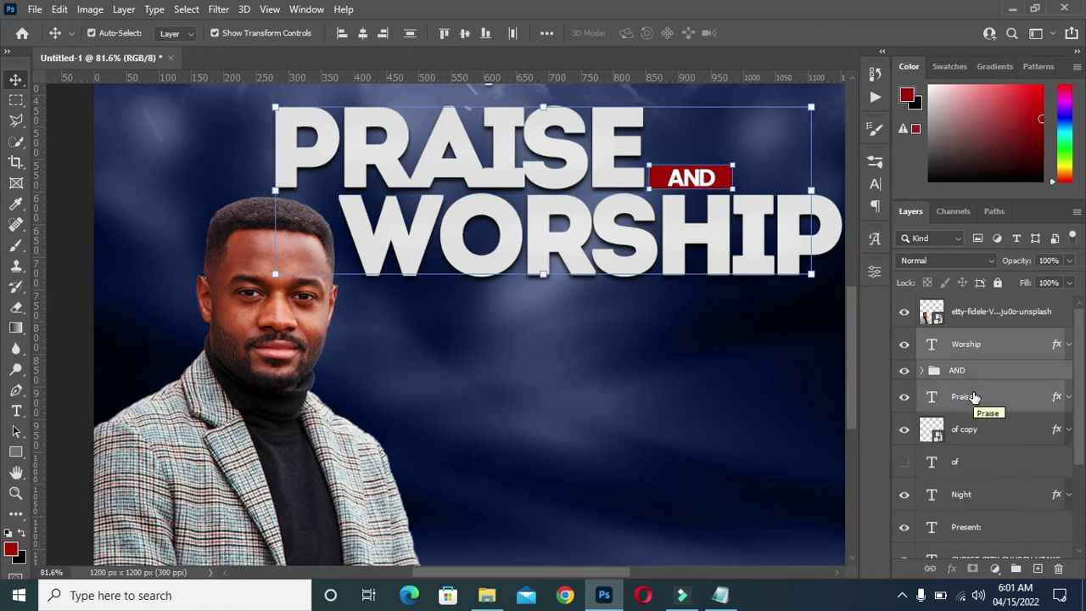
pyautogui.click(1015, 569)
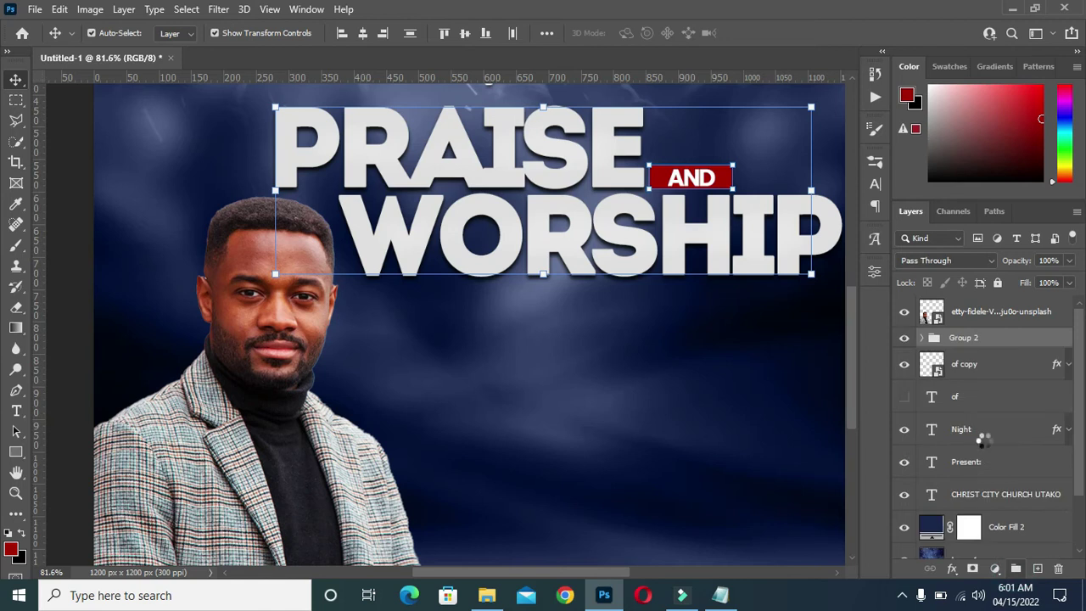
pyautogui.click(976, 370)
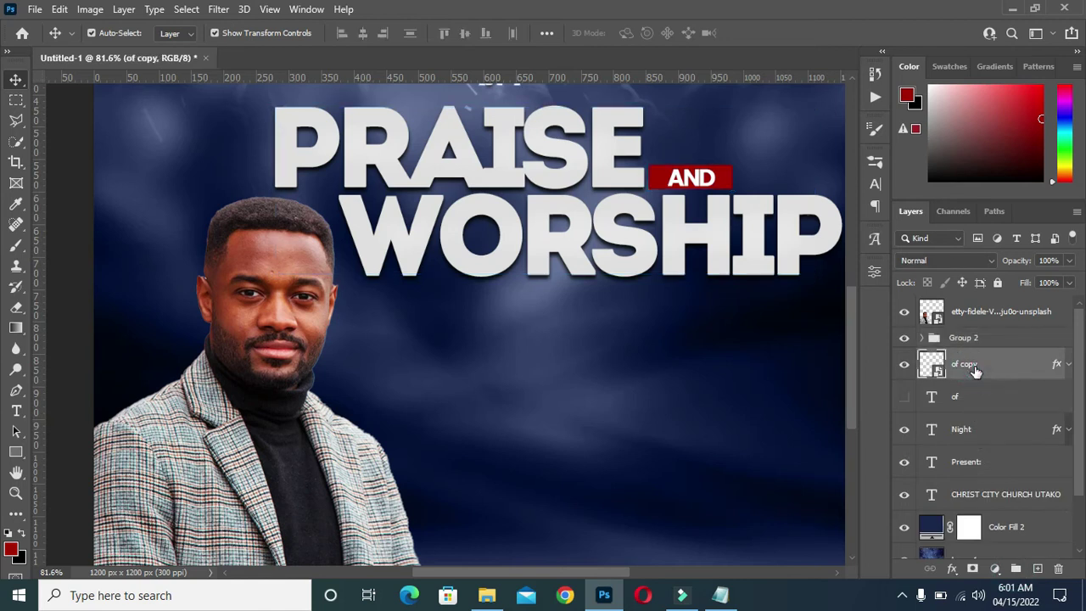
pyautogui.keyDown('shift'); pyautogui.click(976, 431); pyautogui.keyUp('shift')
pyautogui.hotkey('ctrl', 'g')
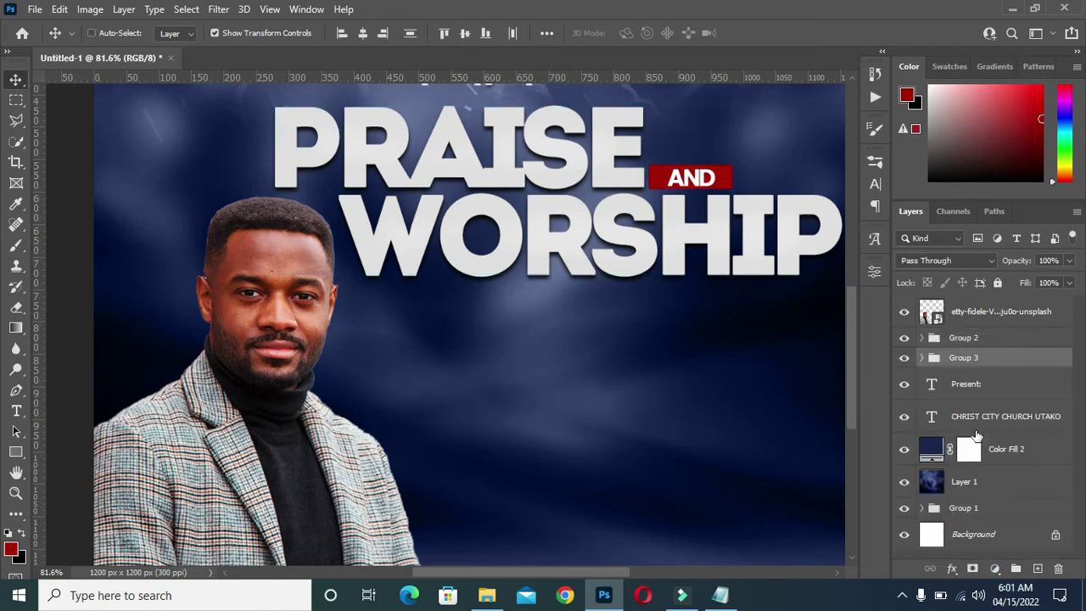
# Put the Present: text and the CHRIST CITY CHURCH UTAKO name into separate groups
pyautogui.click(976, 384)
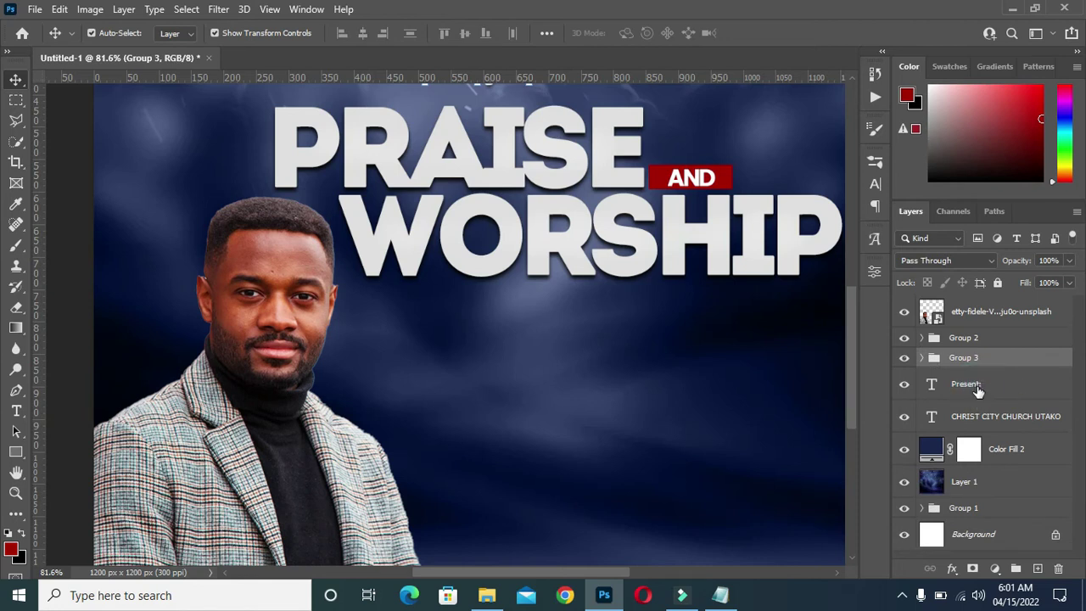
pyautogui.hotkey('ctrl', 'g')
pyautogui.click(986, 436)
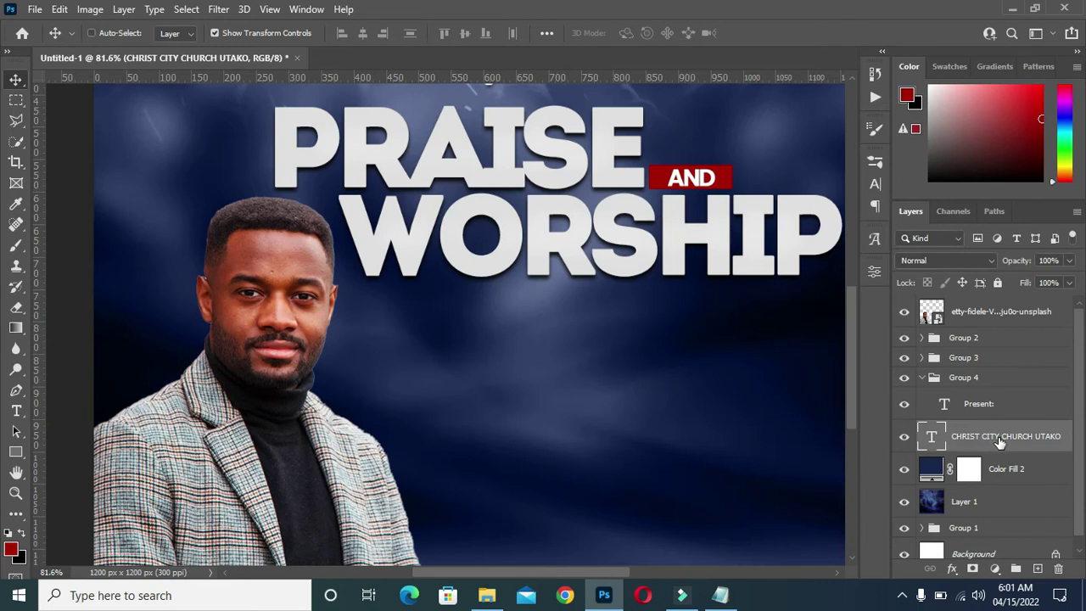
pyautogui.click(921, 377)
pyautogui.click(975, 399)
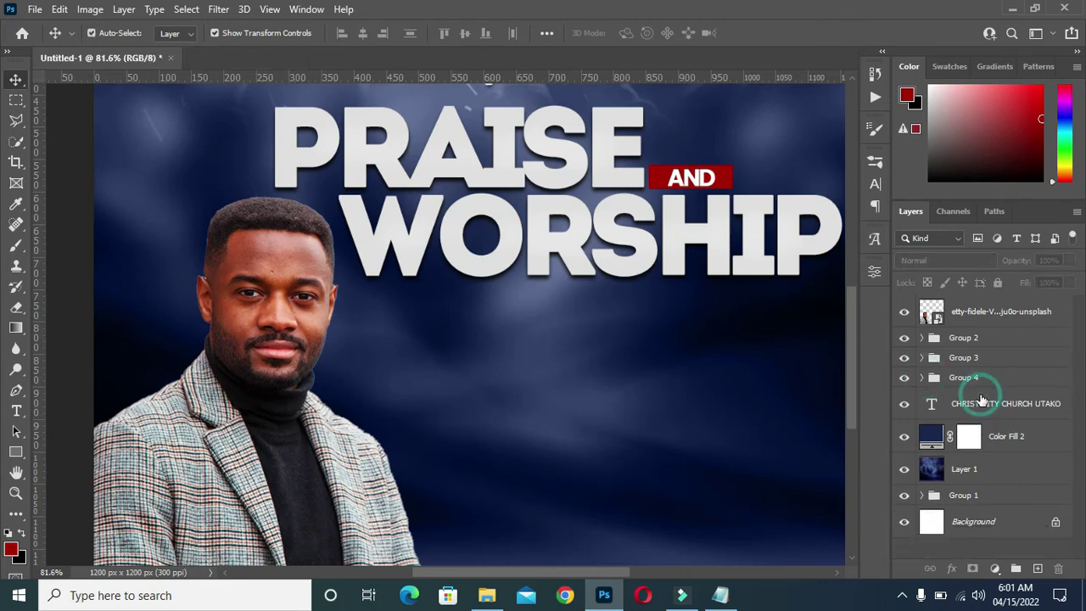
pyautogui.hotkey('ctrl', 'g')
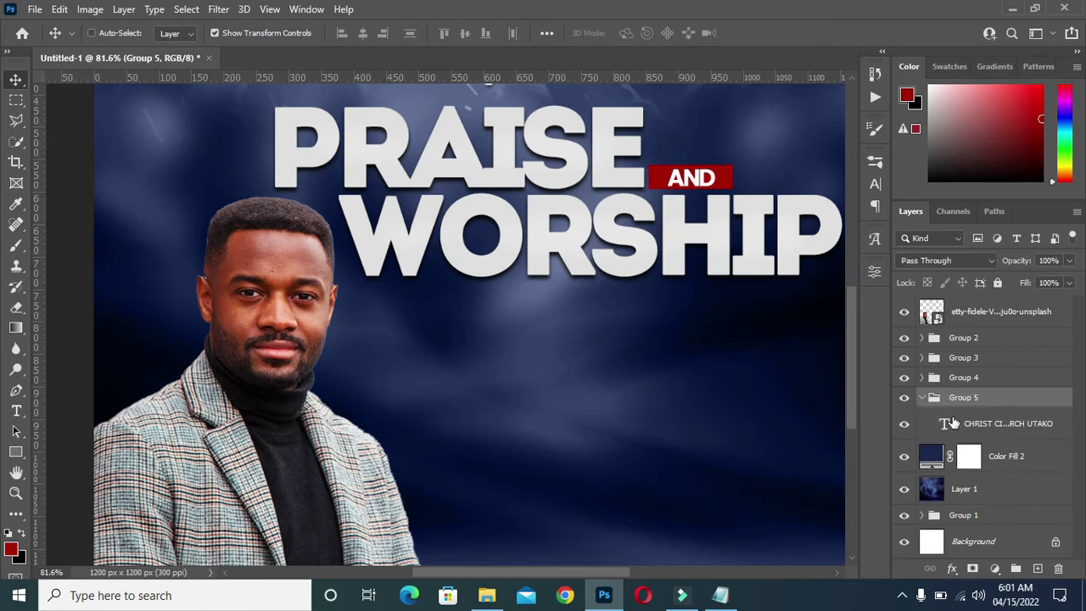
pyautogui.click(920, 397)
pyautogui.click(922, 398)
# Group Color Fill 2, Layer 1 and Group 1 together as the background group
pyautogui.click(980, 423)
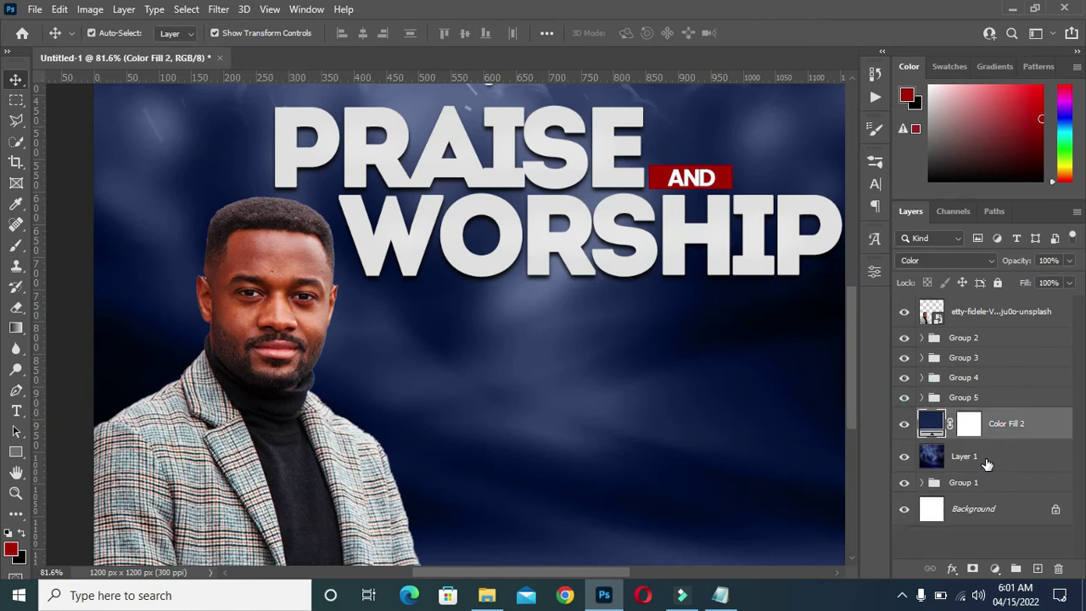
pyautogui.keyDown('shift'); pyautogui.click(987, 462); pyautogui.keyUp('shift')
pyautogui.keyDown('shift'); pyautogui.click(987, 484); pyautogui.keyUp('shift')
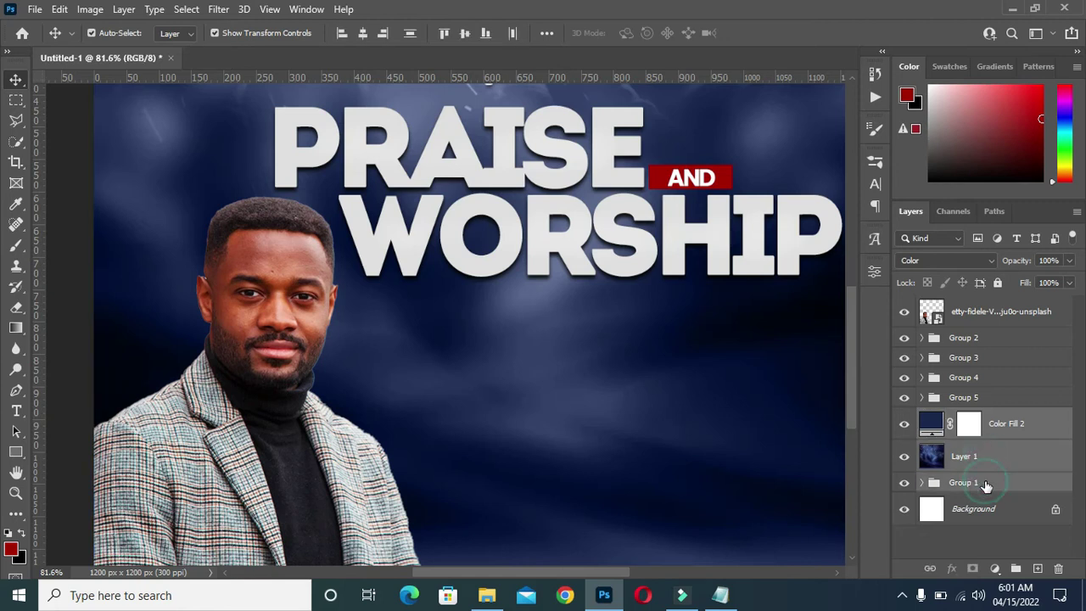
pyautogui.hotkey('ctrl', 'g')
pyautogui.scroll(-3, 640, 397)
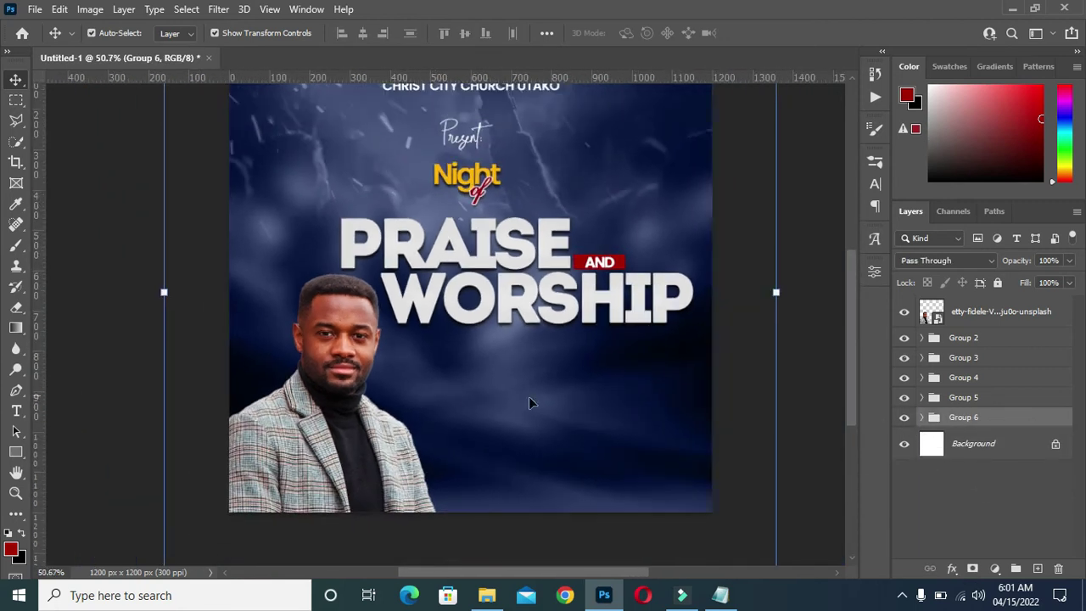
pyautogui.click(831, 403)
pyautogui.scroll(3, 566, 400)
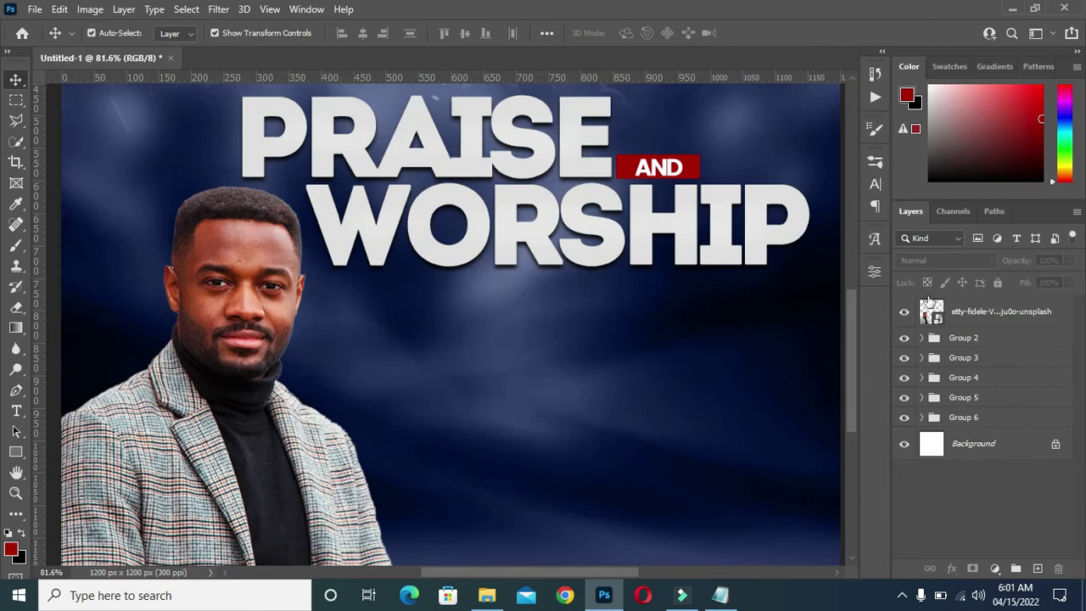
# Draw a red rectangle bar below the WORSHIP headline beside the portrait
pyautogui.click(16, 454)
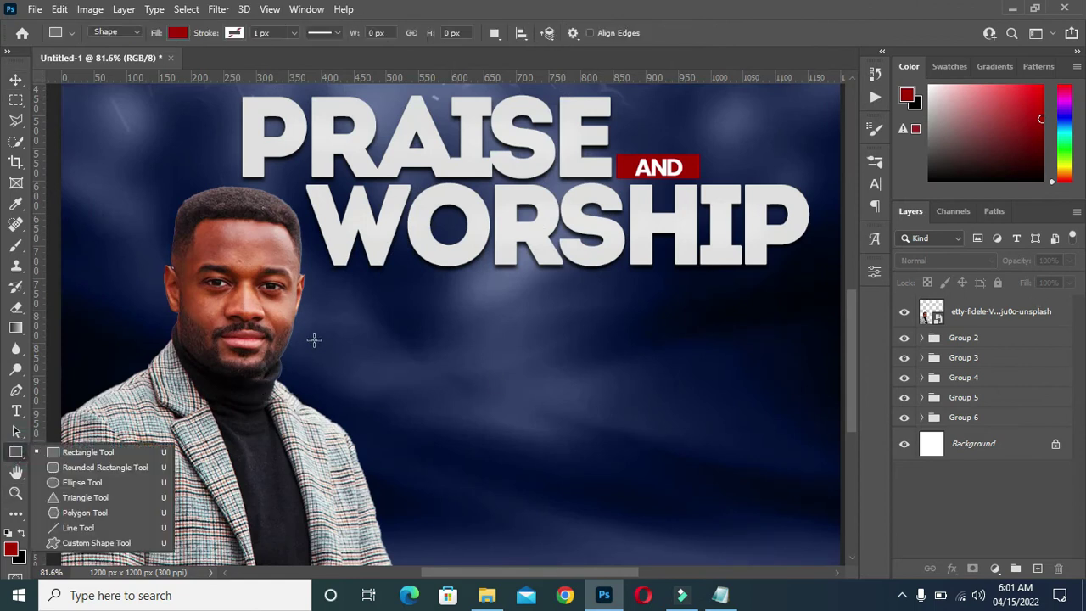
pyautogui.moveTo(300, 366); pyautogui.dragTo(547, 401)
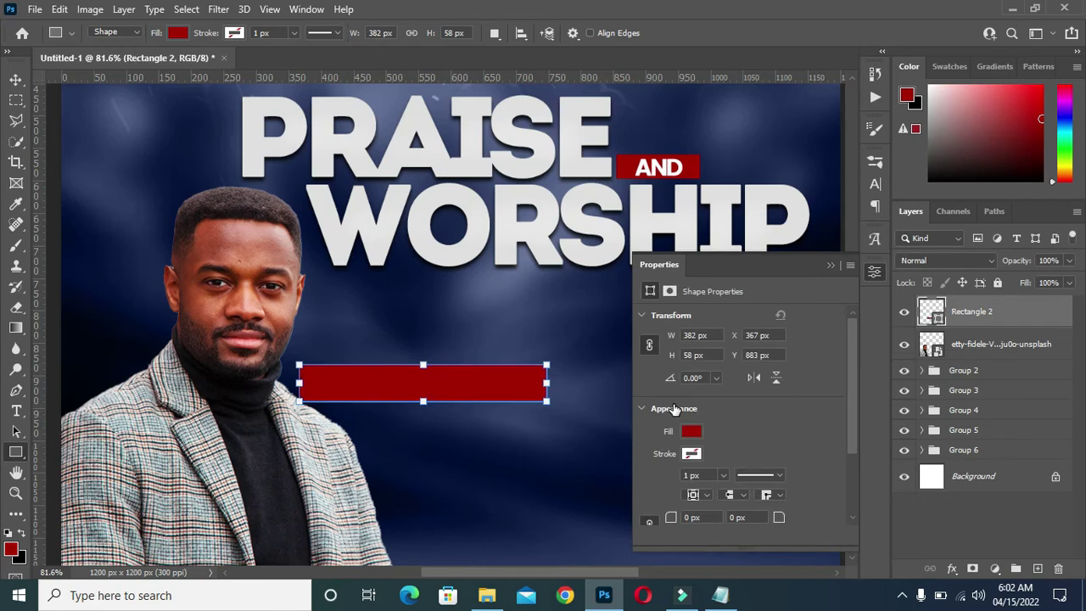
pyautogui.scroll(-2, 556, 416)
pyautogui.scroll(-1, 558, 416)
pyautogui.scroll(1, 557, 416)
pyautogui.scroll(-1, 558, 416)
pyautogui.click(828, 266)
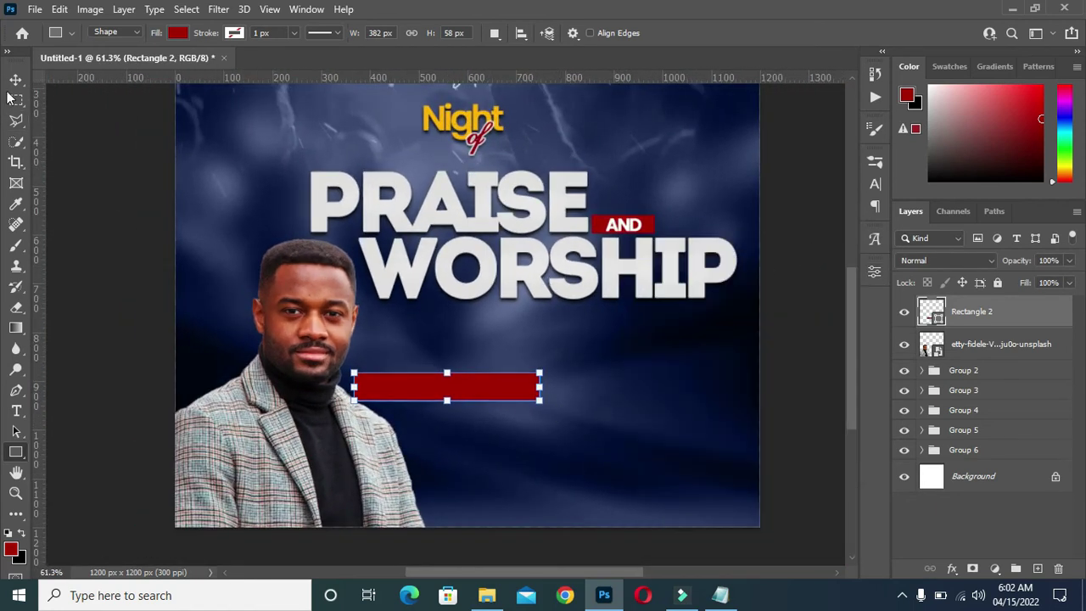
pyautogui.click(15, 79)
pyautogui.scroll(3, 439, 414)
pyautogui.scroll(2, 441, 412)
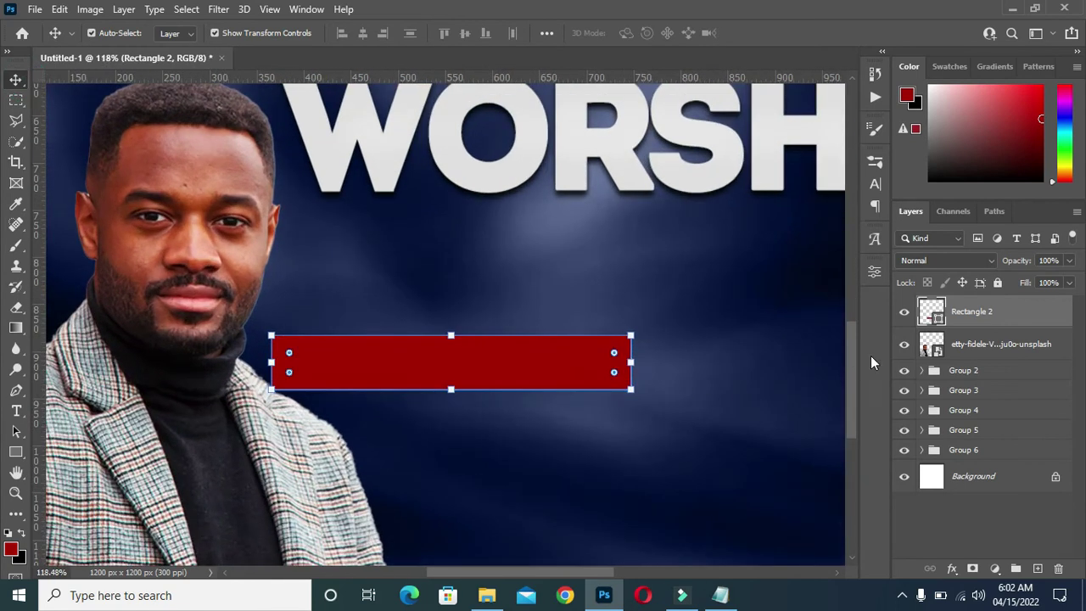
# Duplicate the bar, resize the copy to a 70 px square, and colour it bright yellow (#ffbf00)
pyautogui.hotkey('ctrl', 'j')
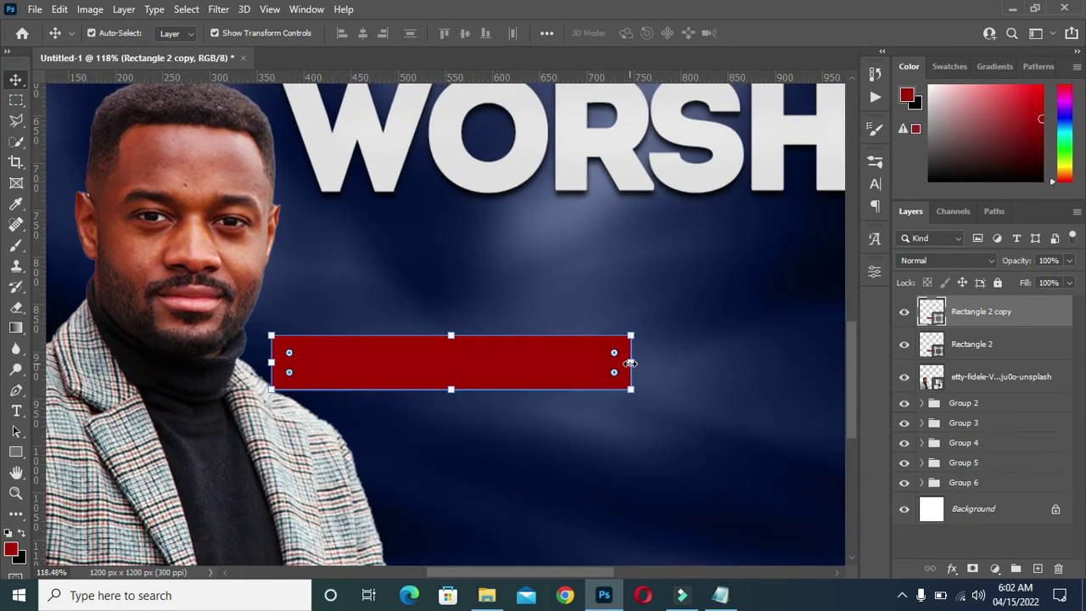
pyautogui.moveTo(630, 363); pyautogui.dragTo(336, 367)
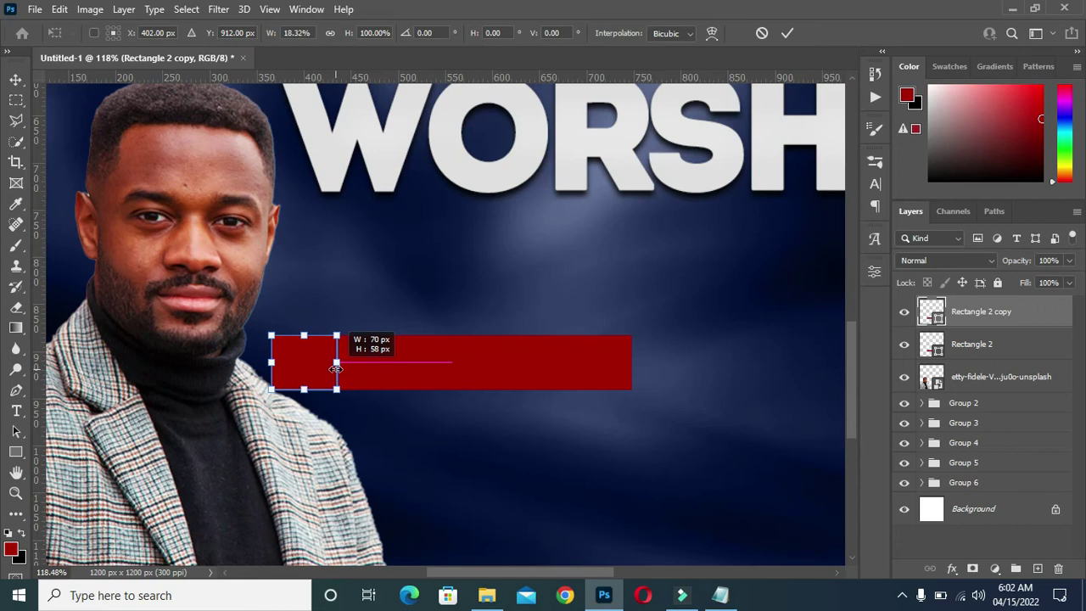
pyautogui.click(787, 34)
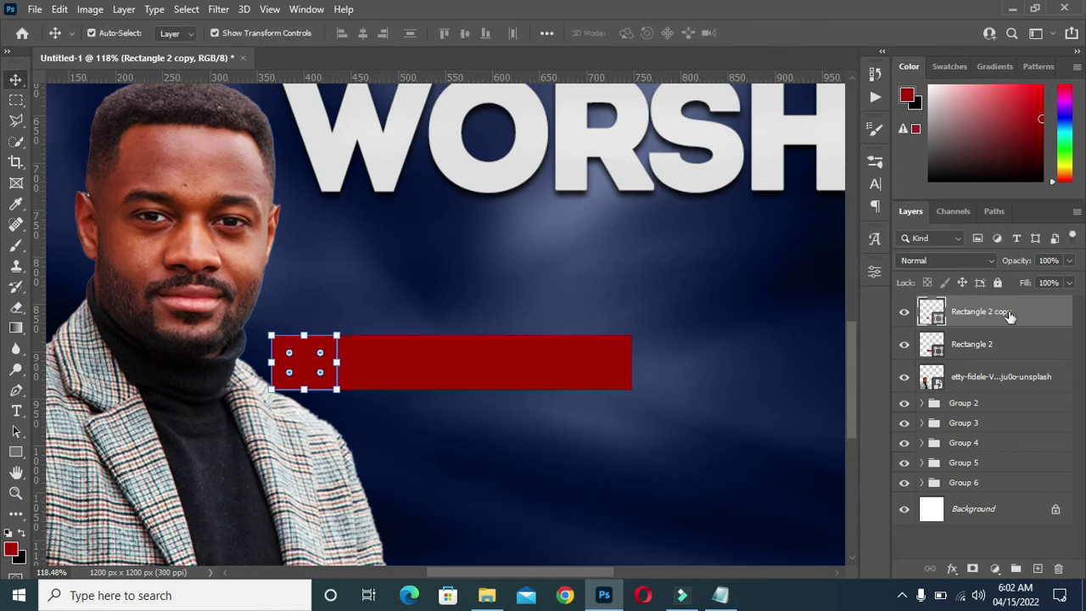
pyautogui.doubleClick(940, 321)
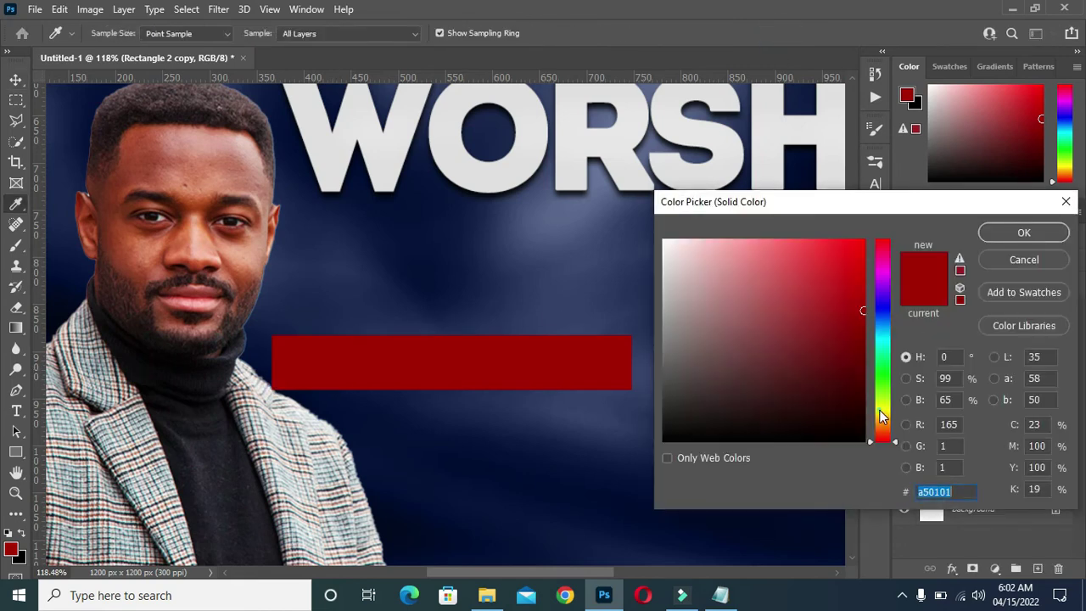
pyautogui.click(881, 413)
pyautogui.moveTo(881, 413); pyautogui.dragTo(881, 417)
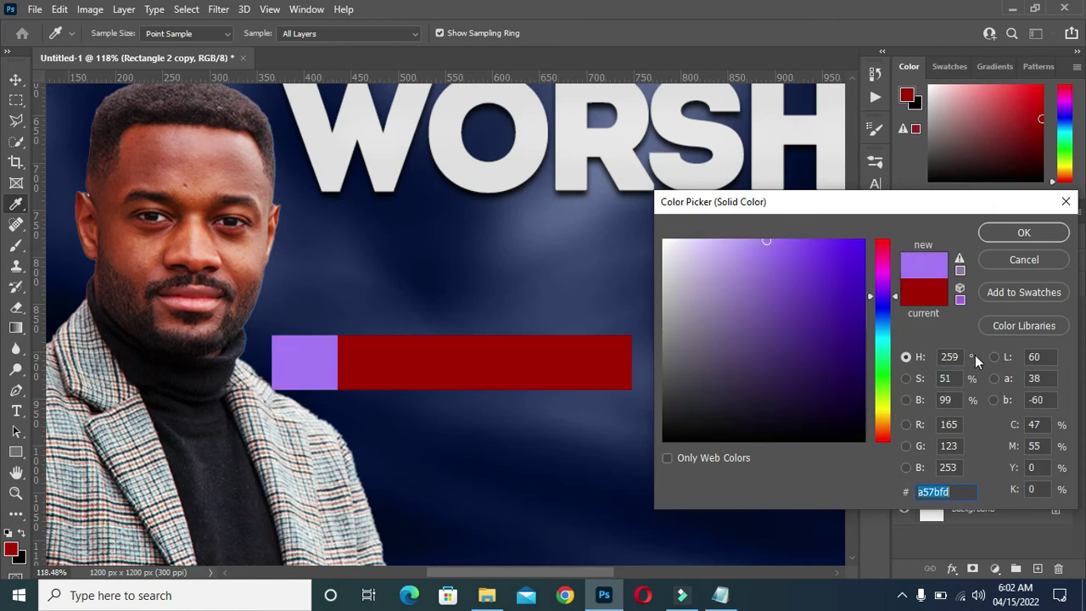
pyautogui.moveTo(858, 340); pyautogui.dragTo(862, 264)
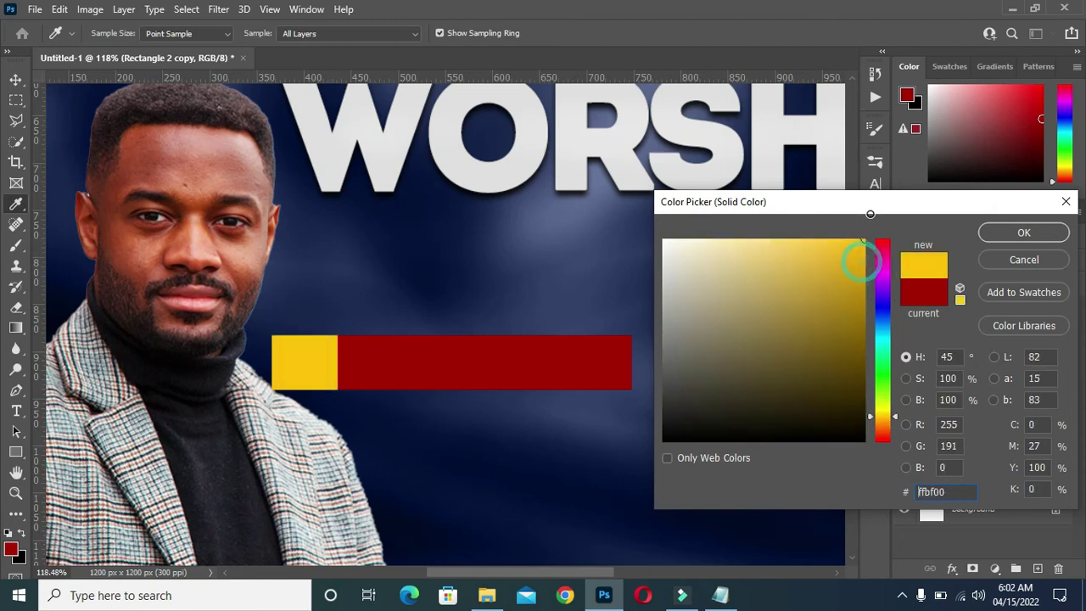
pyautogui.click(1018, 233)
# Narrow the red bar so its left edge sits beside the yellow square
pyautogui.scroll(-2, 658, 314)
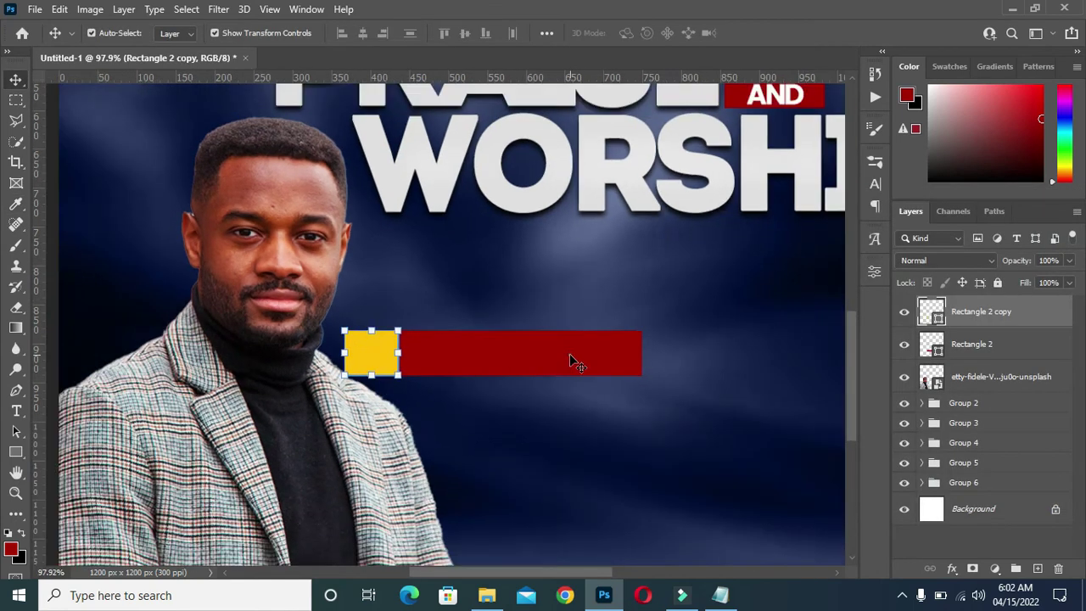
pyautogui.click(574, 359)
pyautogui.scroll(4, 575, 359)
pyautogui.hotkey('ctrl', 't')
pyautogui.moveTo(304, 351)
pyautogui.mouseDown()
pyautogui.moveTo(394, 361)
pyautogui.moveTo(399, 350)
pyautogui.moveTo(375, 346)
pyautogui.mouseUp()
pyautogui.scroll(3, 399, 350)
pyautogui.scroll(-4, 434, 303)
pyautogui.click(787, 33)
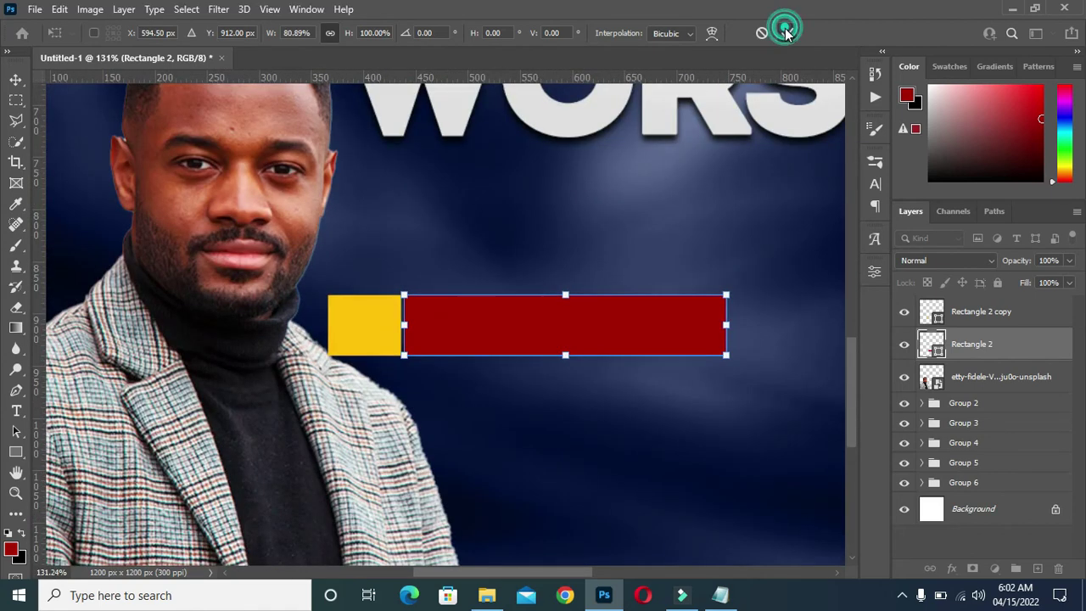
pyautogui.scroll(-1, 552, 262)
pyautogui.scroll(-3, 548, 450)
pyautogui.scroll(3, 694, 346)
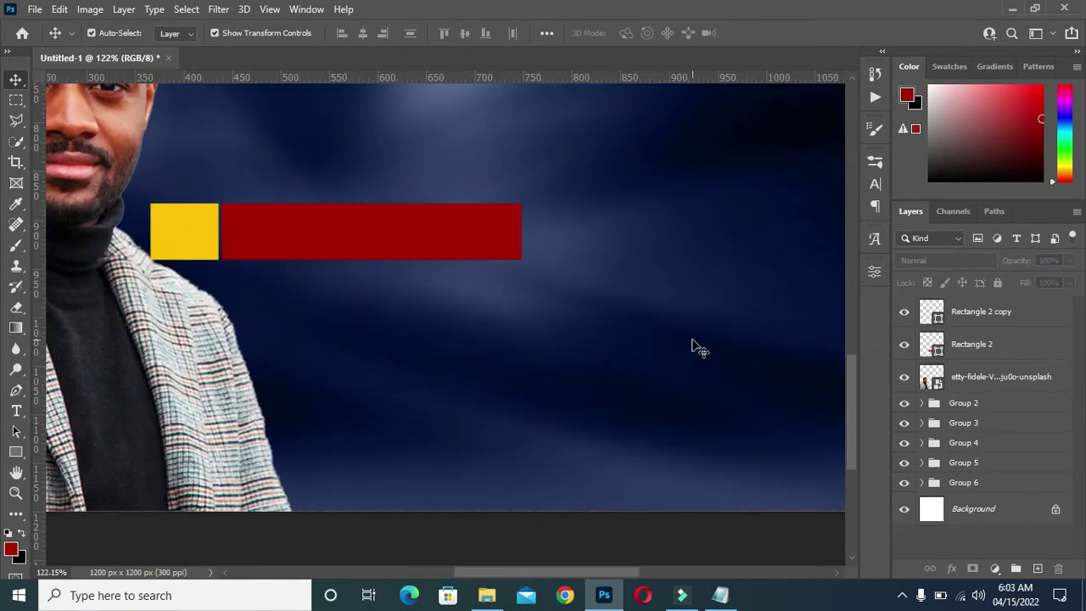
# Look up the word 'with' in the flyer notes in Notepad
pyautogui.click(719, 594)
pyautogui.click(217, 290)
pyautogui.doubleClick(217, 290)
pyautogui.keyDown('shift'); pyautogui.click(436, 286); pyautogui.keyUp('shift')
pyautogui.click(412, 278)
pyautogui.doubleClick(215, 290)
pyautogui.click(897, 68)
# Add a 'with' text layer in The Jacklyn script font near the red bar
pyautogui.press('t')
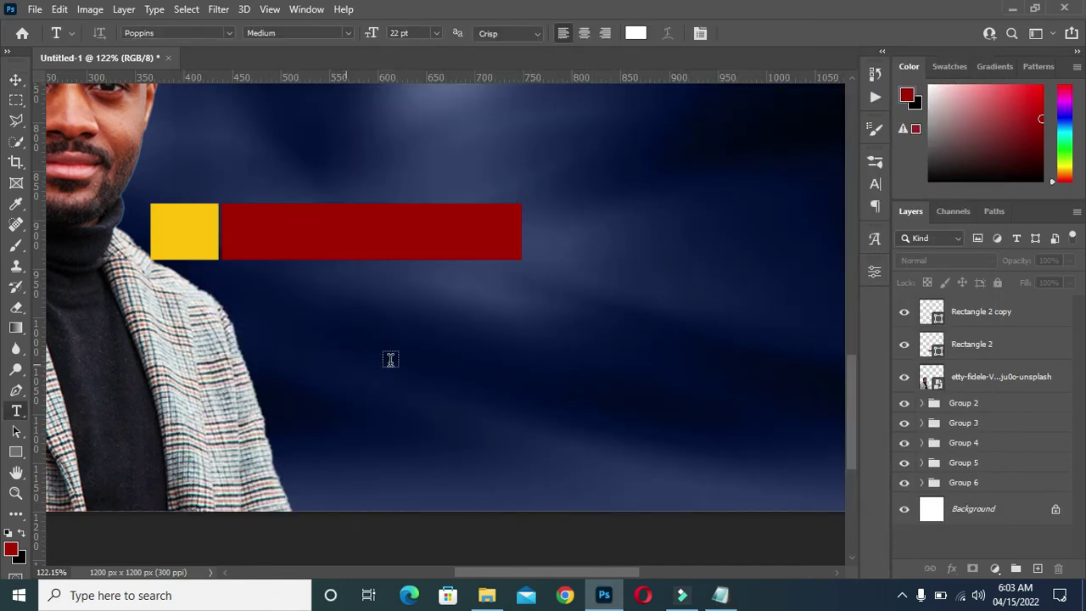
pyautogui.click(345, 365)
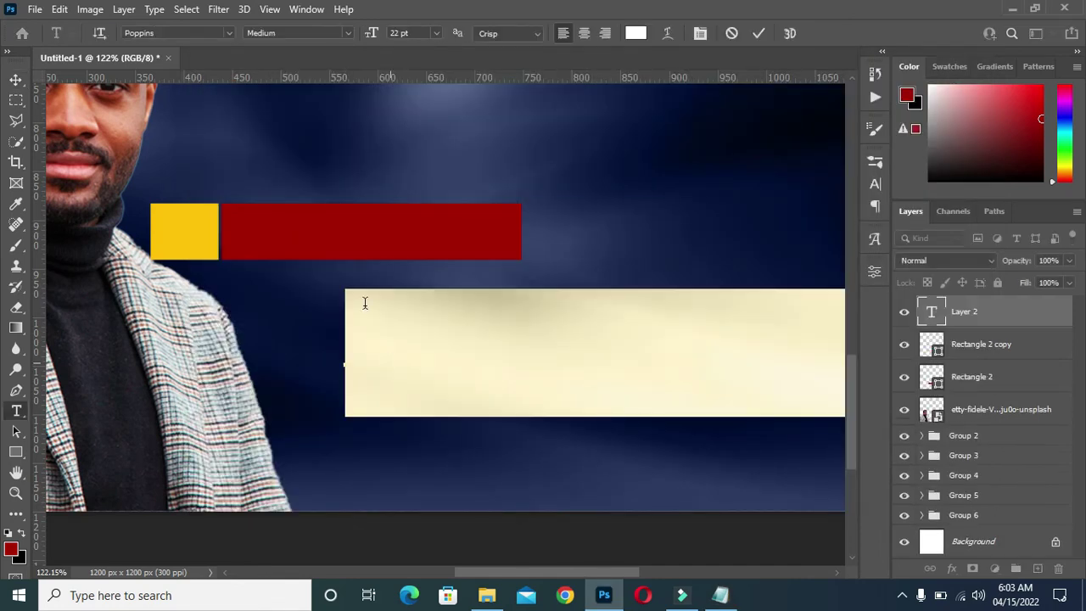
pyautogui.click(230, 32)
pyautogui.write('THE JAC')
pyautogui.click(212, 82)
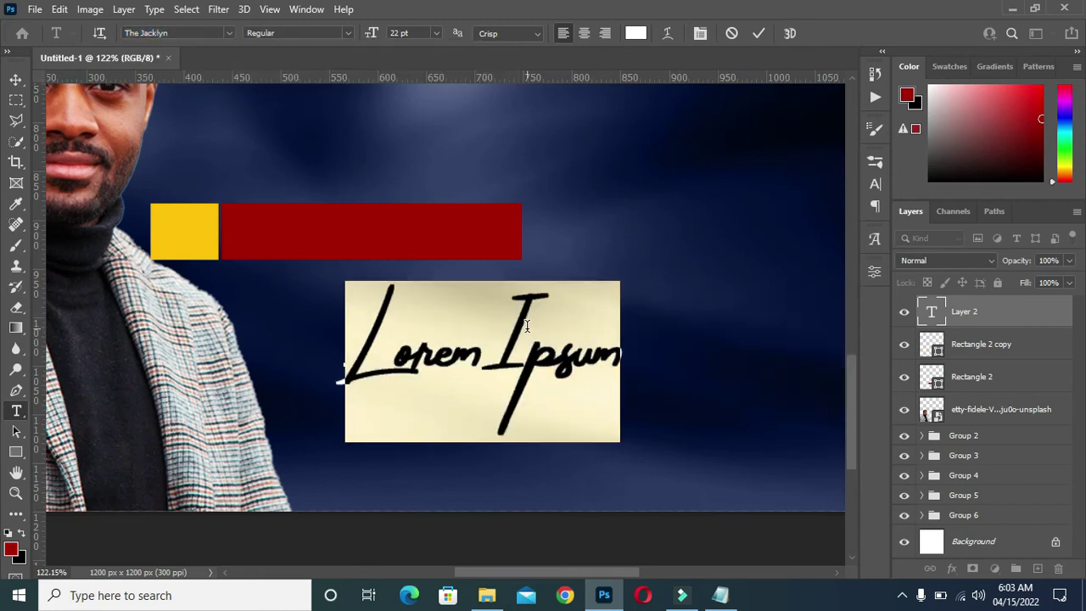
pyautogui.write('with')
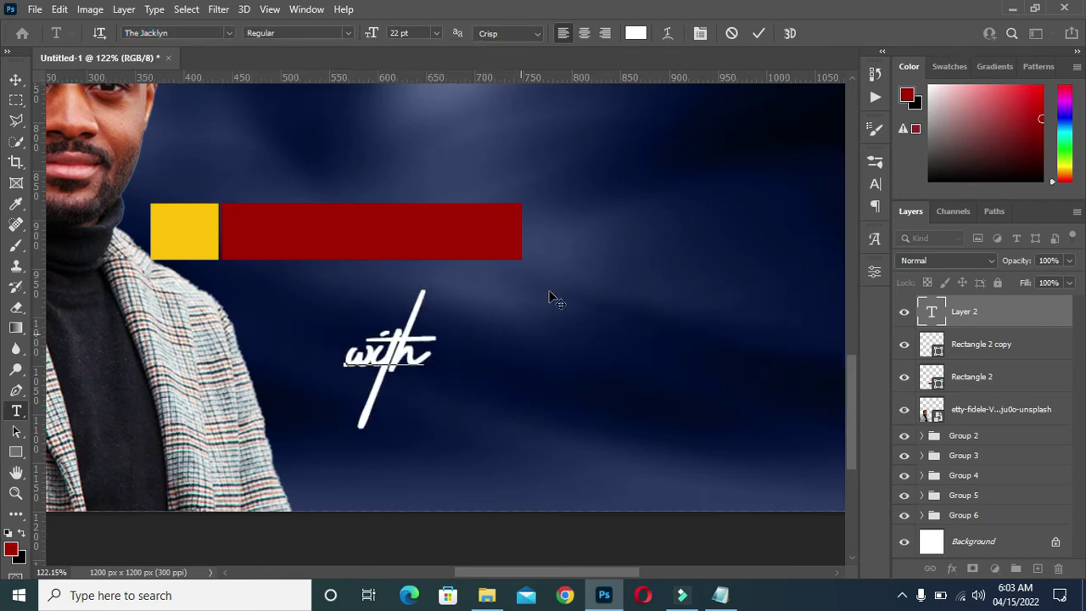
pyautogui.click(758, 37)
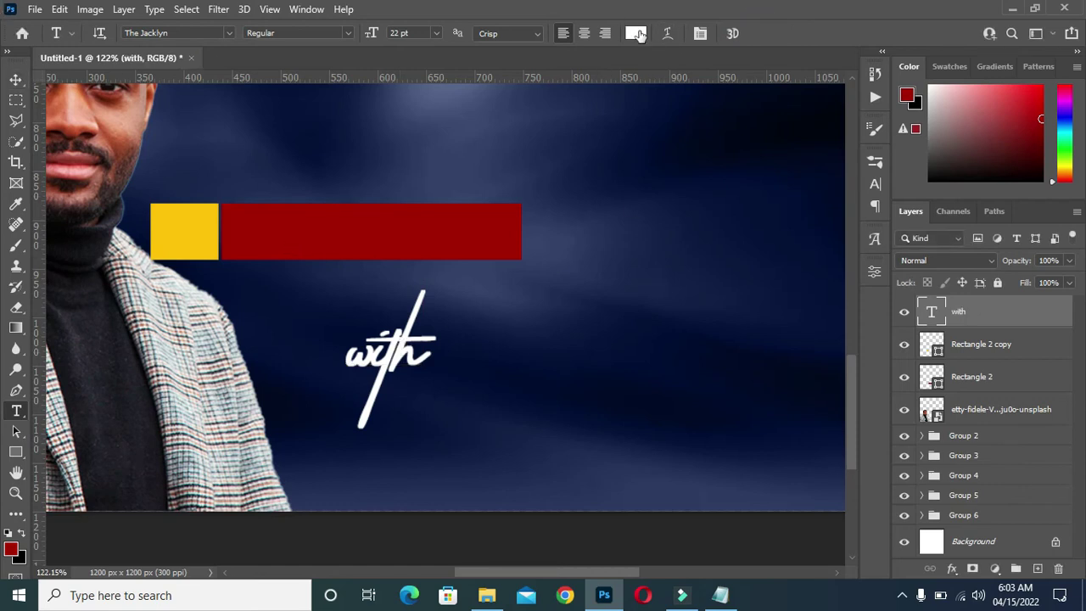
# Colour the 'with' text black (#000000) and scale it to fit inside the yellow square
pyautogui.click(636, 33)
pyautogui.click(677, 411)
pyautogui.write('000000')
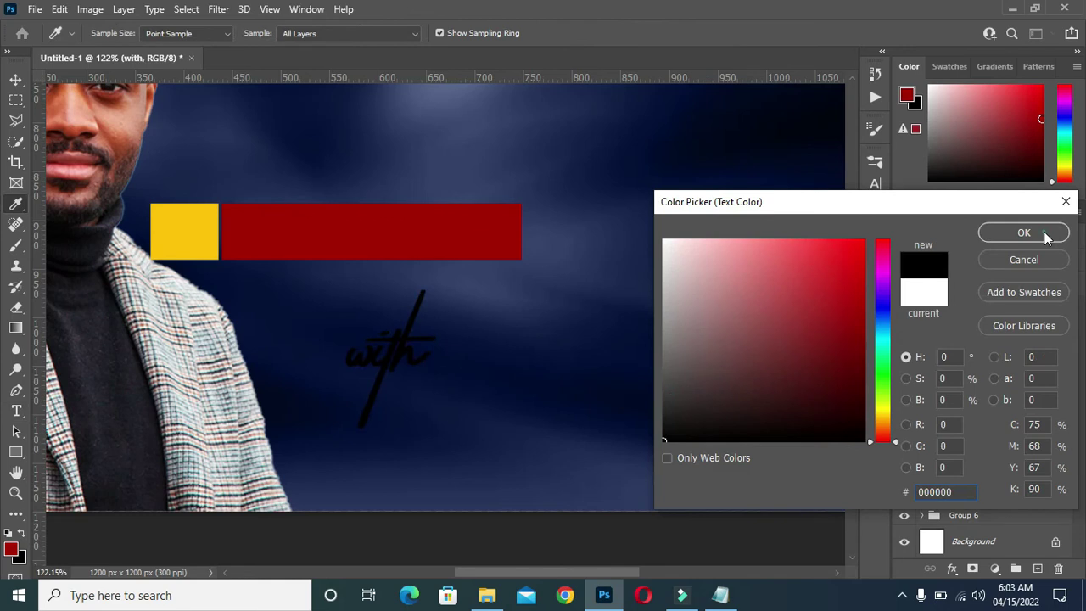
pyautogui.press('Return')
pyautogui.click(15, 79)
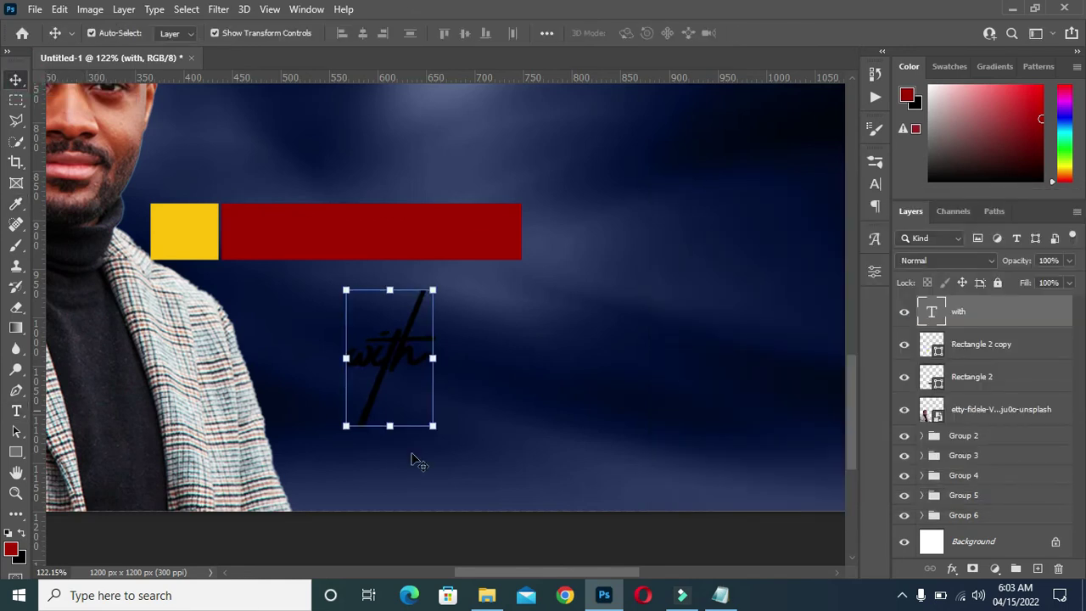
pyautogui.moveTo(389, 426)
pyautogui.mouseDown()
pyautogui.moveTo(390, 348)
pyautogui.moveTo(174, 241)
pyautogui.moveTo(194, 236)
pyautogui.moveTo(184, 238)
pyautogui.mouseUp()
pyautogui.click(787, 33)
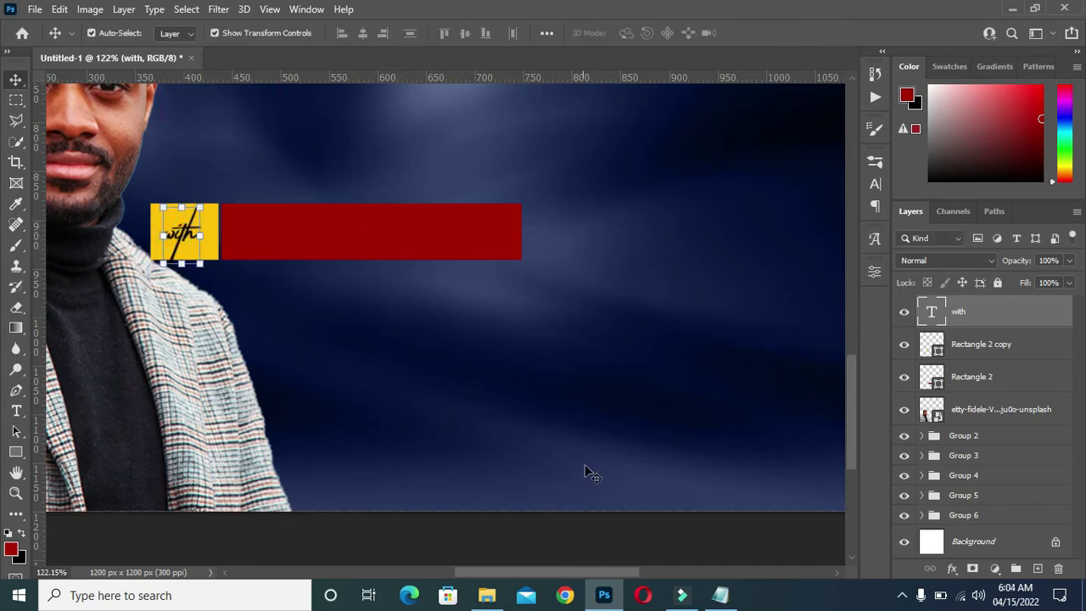
# Copy the pastor's name from the Notepad flyer notes
pyautogui.click(719, 595)
pyautogui.moveTo(220, 290); pyautogui.dragTo(381, 297)
pyautogui.hotkey('ctrl', 'c')
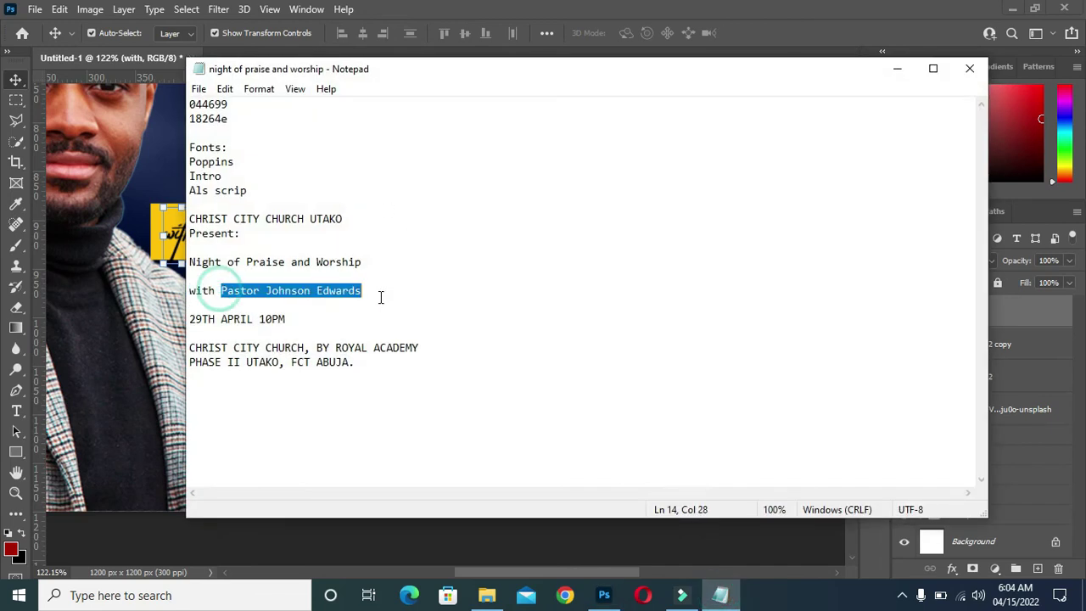
pyautogui.click(893, 68)
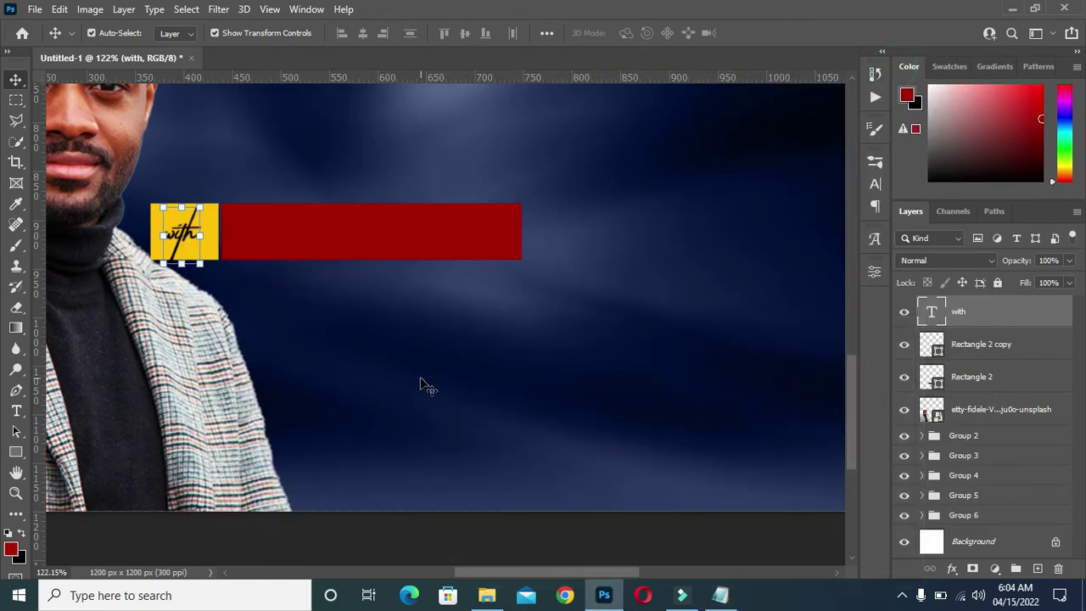
# Paste the pastor's name as a new white (#ffffff) text layer
pyautogui.press('t')
pyautogui.click(379, 355)
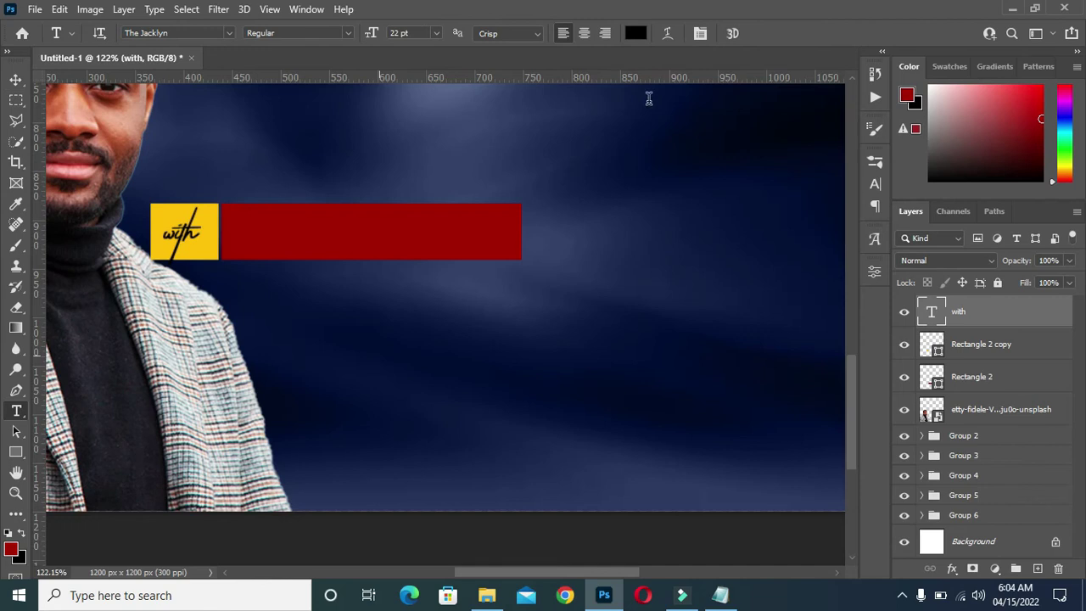
pyautogui.hotkey('ctrl', 'v')
pyautogui.click(635, 33)
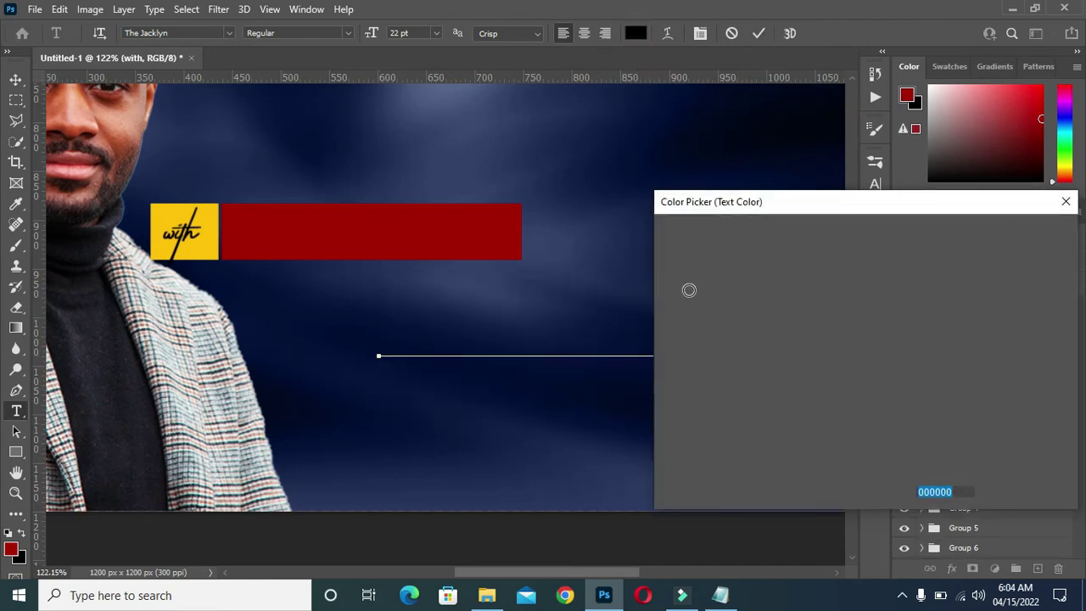
pyautogui.write('ffffff')
pyautogui.click(1024, 233)
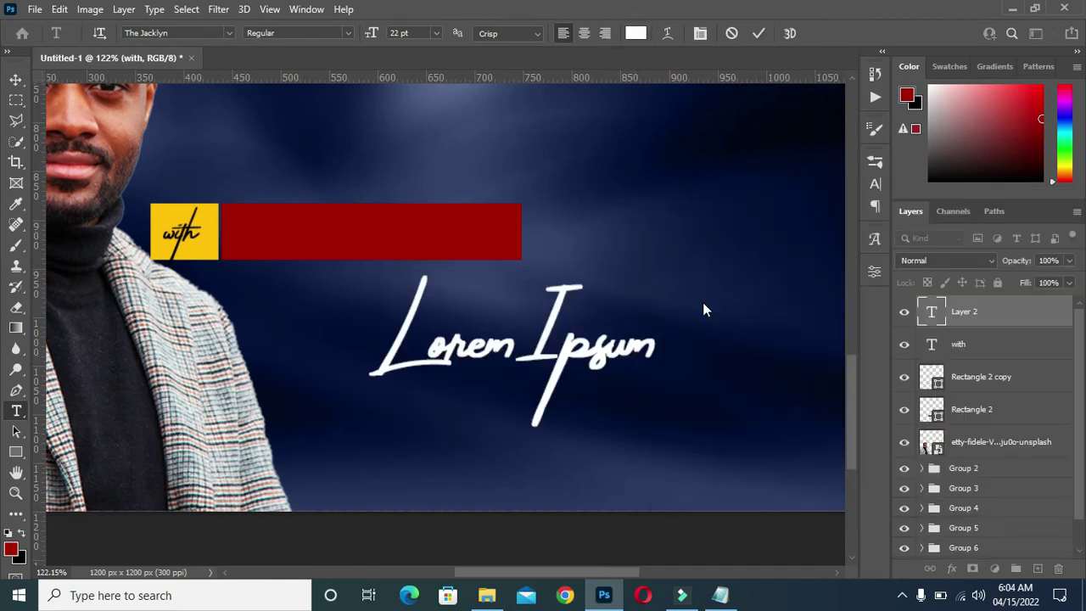
pyautogui.hotkey('ctrl', 'v')
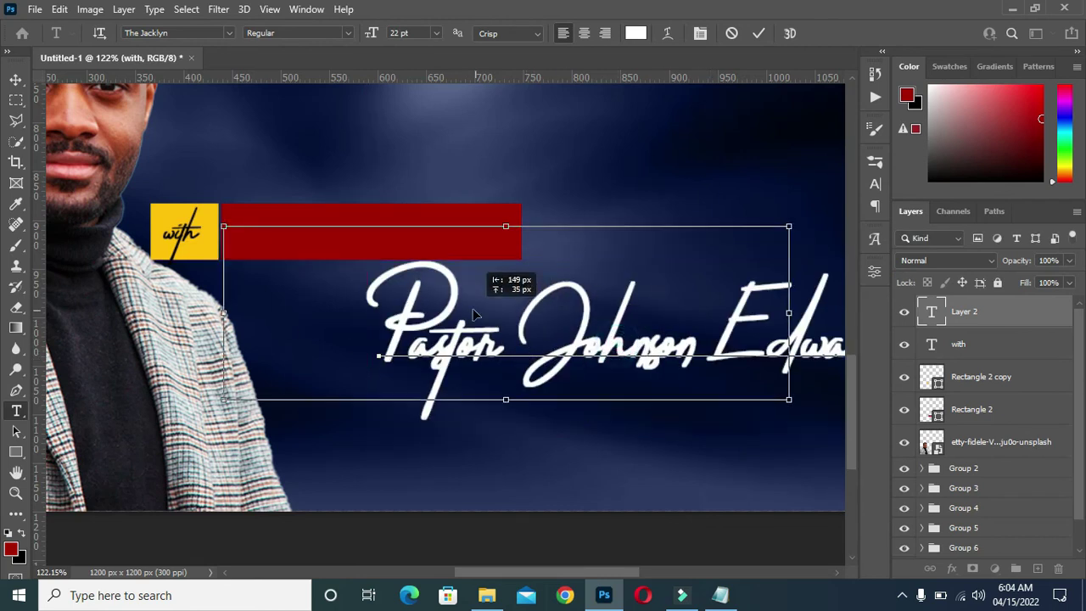
pyautogui.moveTo(472, 308); pyautogui.dragTo(328, 274)
pyautogui.click(15, 79)
# Scale the name text to about half size and move it onto the red bar
pyautogui.hotkey('ctrl', 't')
pyautogui.moveTo(786, 392); pyautogui.dragTo(498, 353)
pyautogui.moveTo(358, 315); pyautogui.dragTo(363, 243)
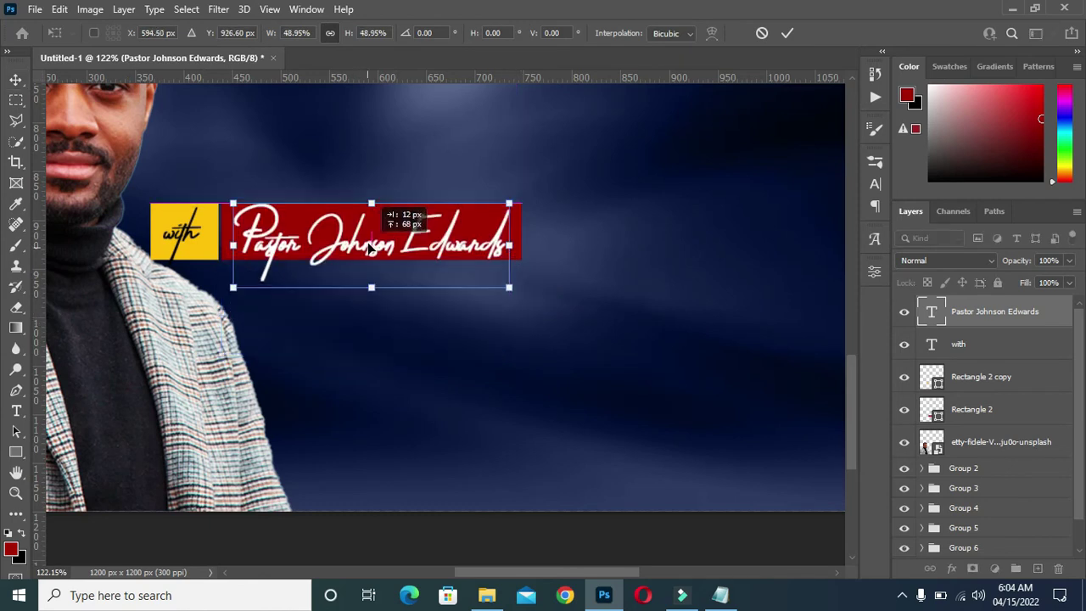
pyautogui.click(787, 33)
# Set the name's font to Poppins Medium and shrink it to fit inside the red bar
pyautogui.press('t')
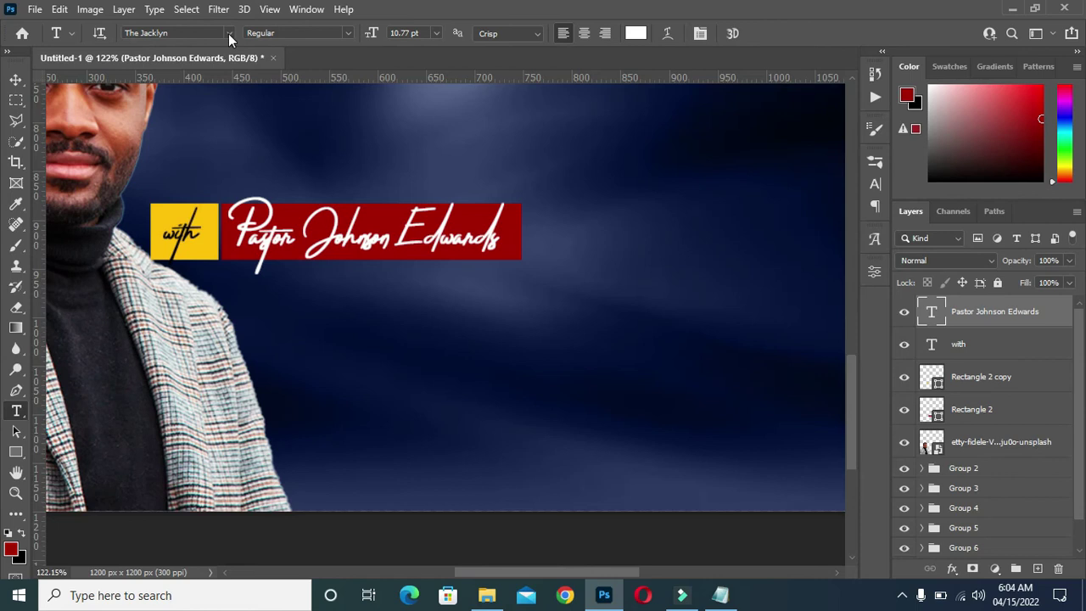
pyautogui.click(229, 33)
pyautogui.click(188, 79)
pyautogui.click(347, 32)
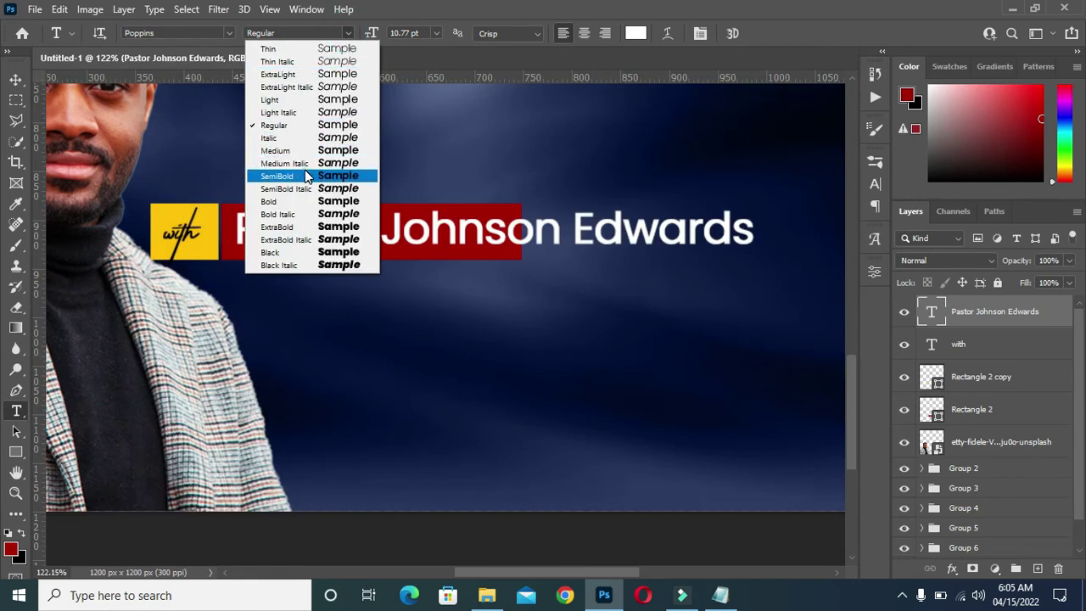
pyautogui.click(288, 175)
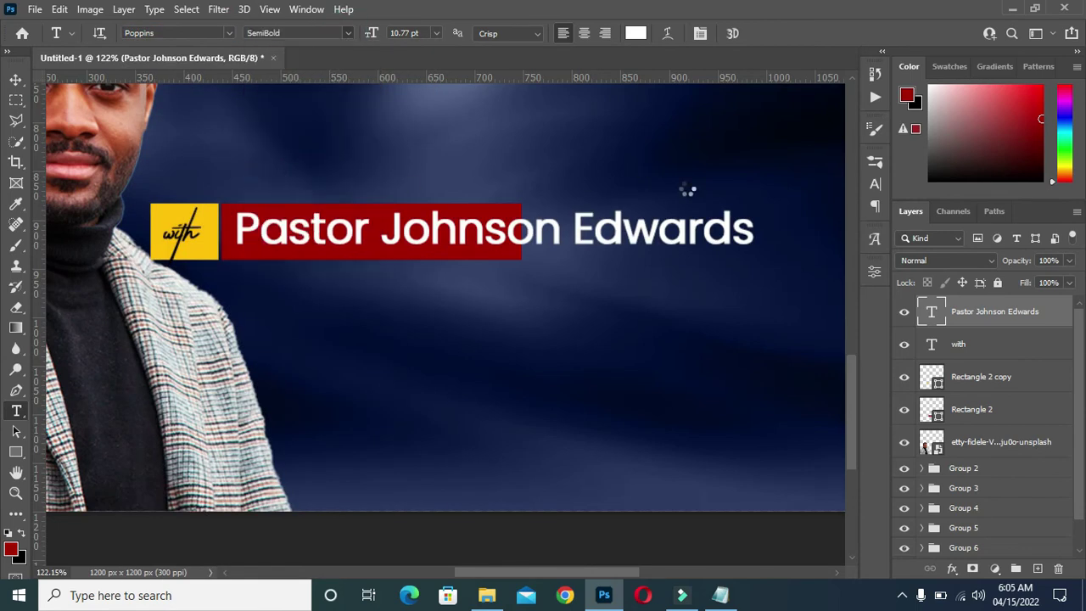
pyautogui.click(349, 33)
pyautogui.click(288, 153)
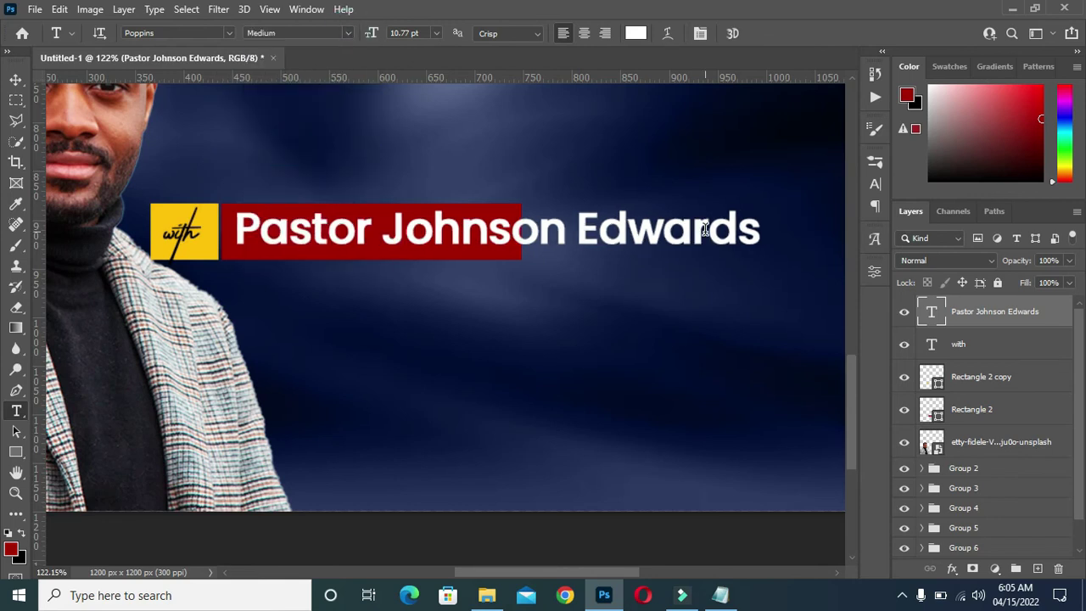
pyautogui.press('v')
pyautogui.moveTo(757, 226); pyautogui.dragTo(505, 231)
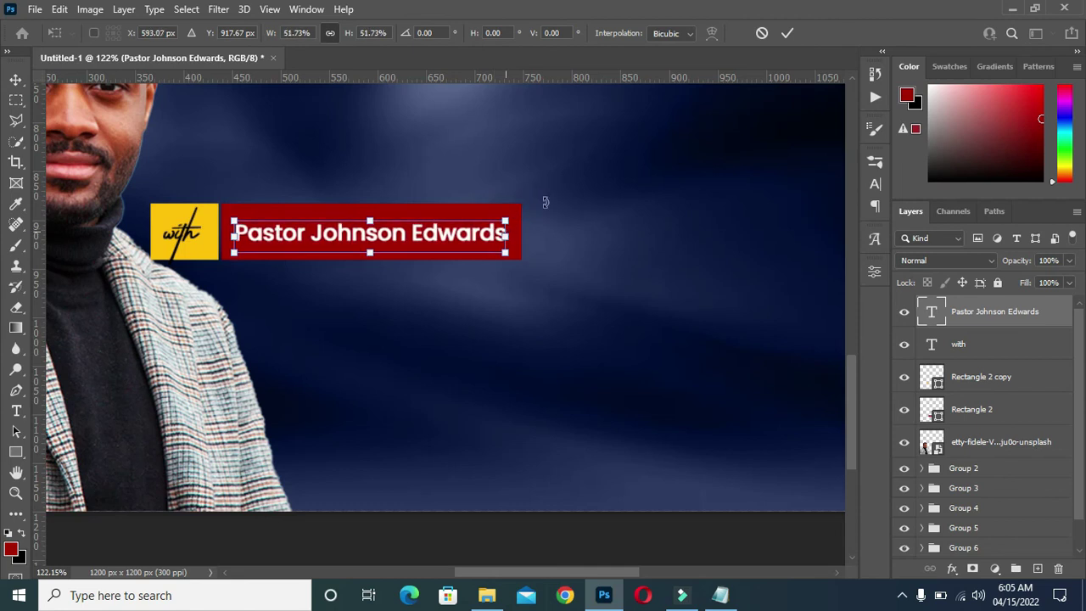
pyautogui.click(788, 34)
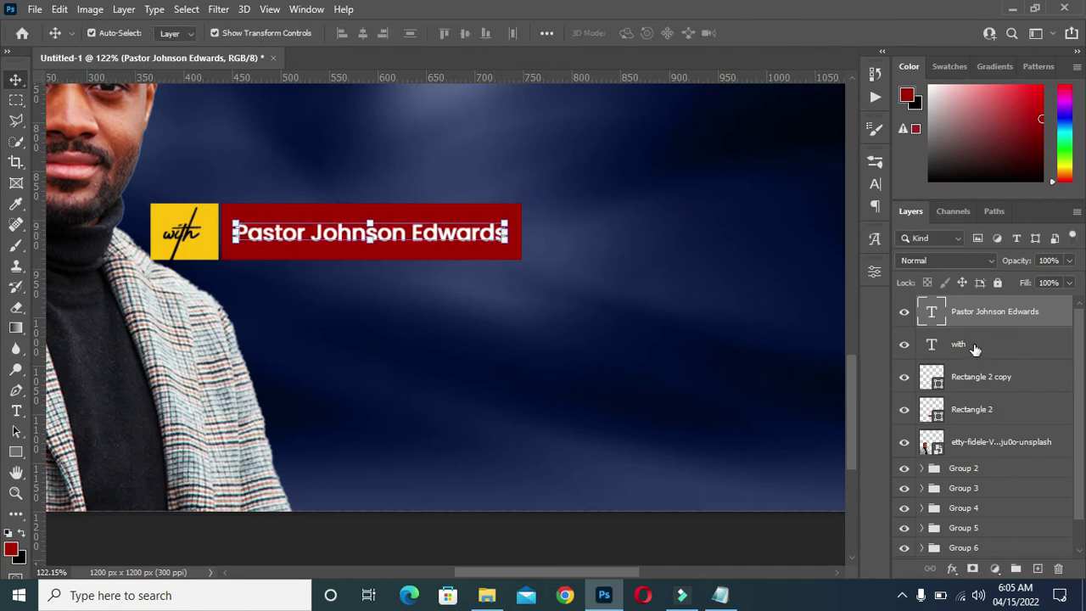
# Stack the red bar above the yellow square and align the name's centre with the bar
pyautogui.click(974, 385)
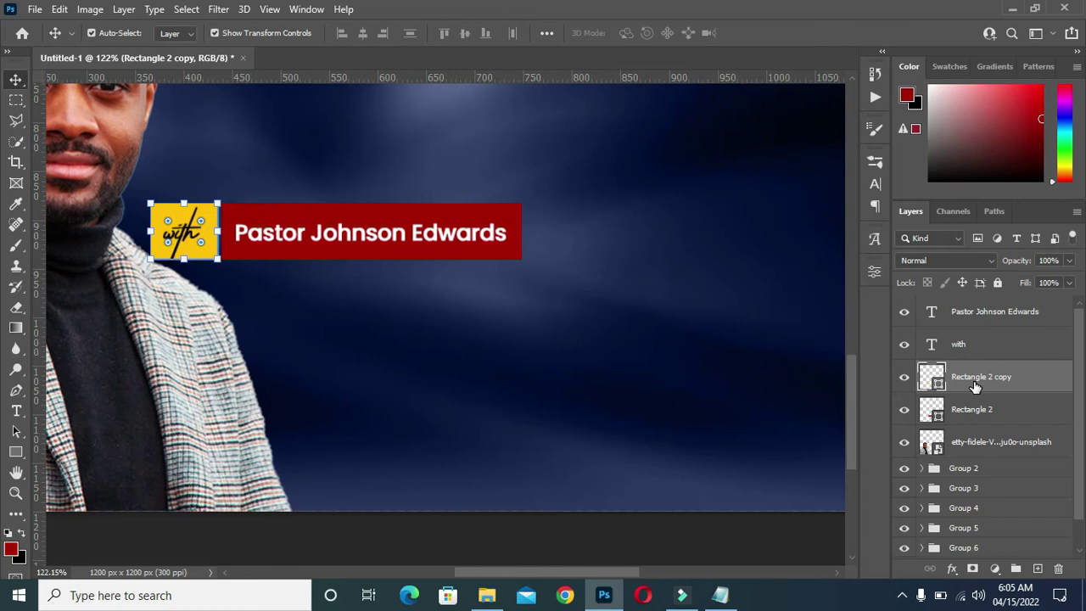
pyautogui.click(975, 411)
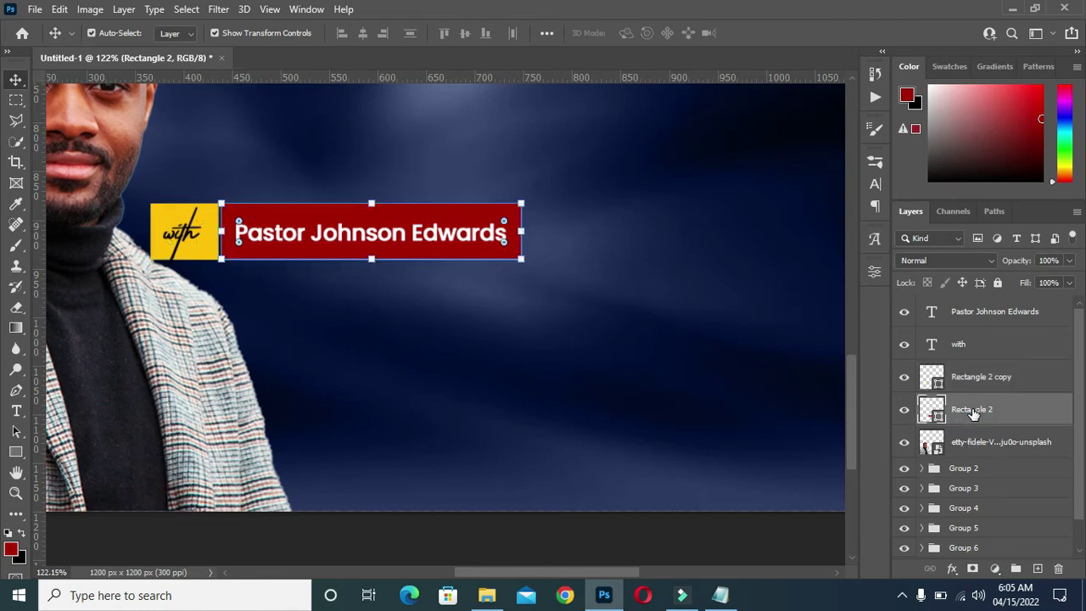
pyautogui.moveTo(973, 412); pyautogui.dragTo(973, 376)
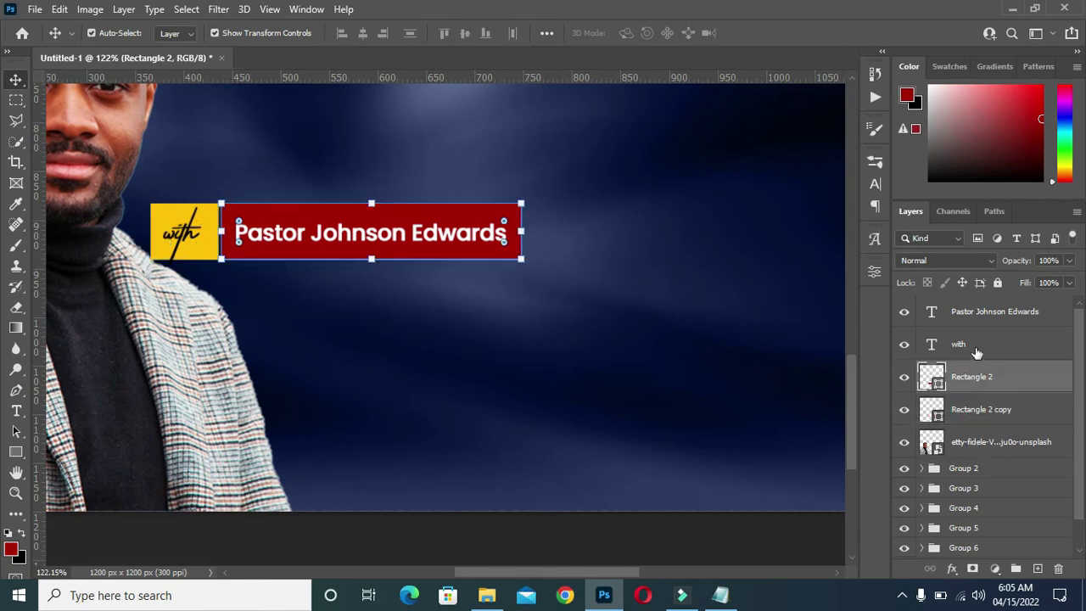
pyautogui.click(975, 312)
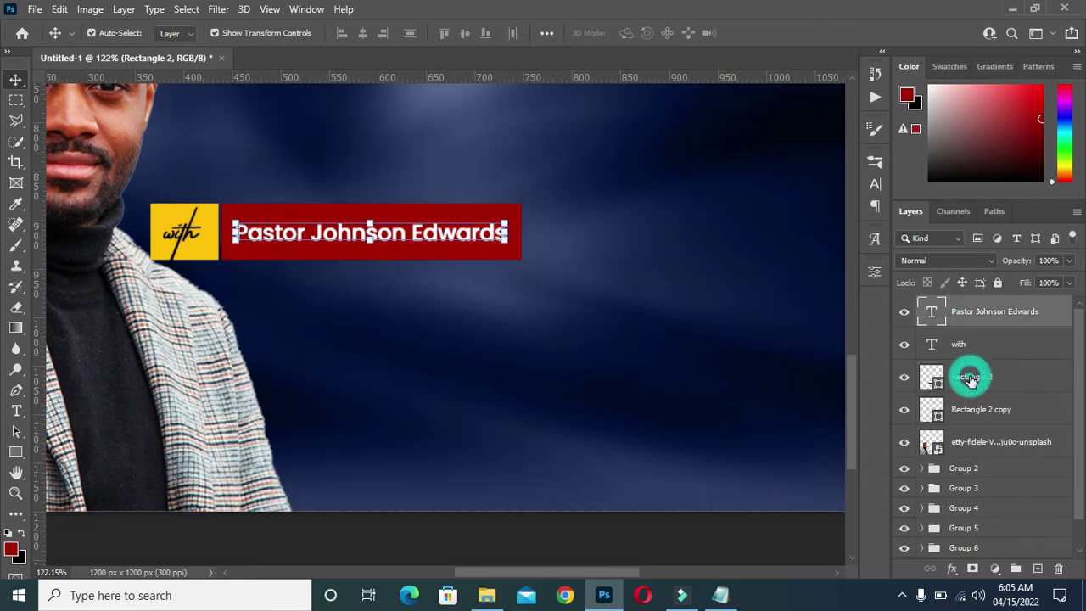
pyautogui.hotkey('ctrl', 'z')
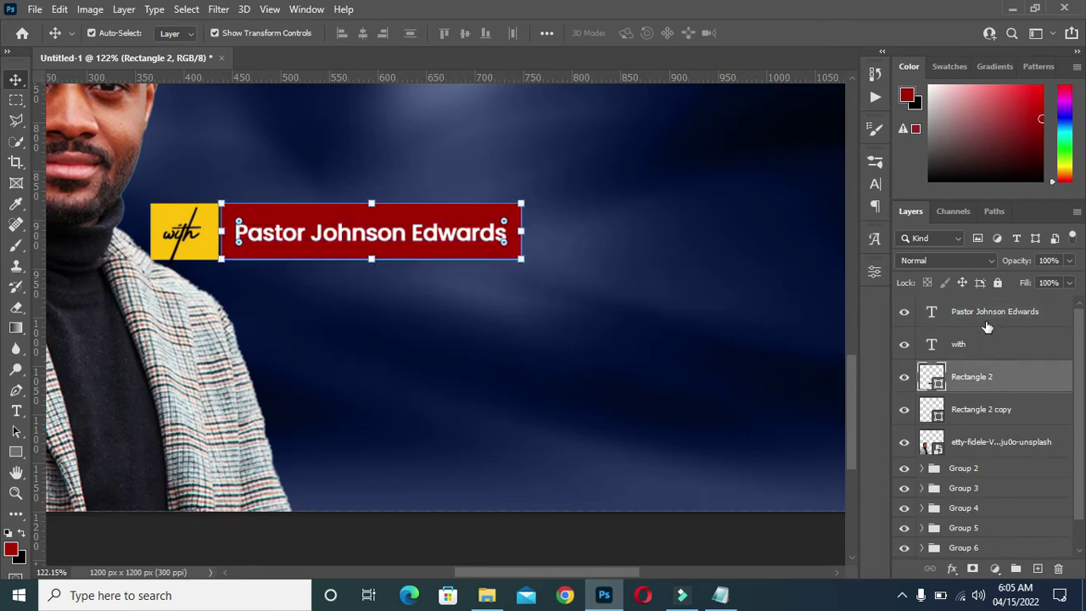
pyautogui.keyDown('ctrl'); pyautogui.click(986, 315); pyautogui.keyUp('ctrl')
pyautogui.click(464, 32)
# Centre the name text on the red bar and clear the layer selection
pyautogui.click(363, 32)
pyautogui.click(509, 340)
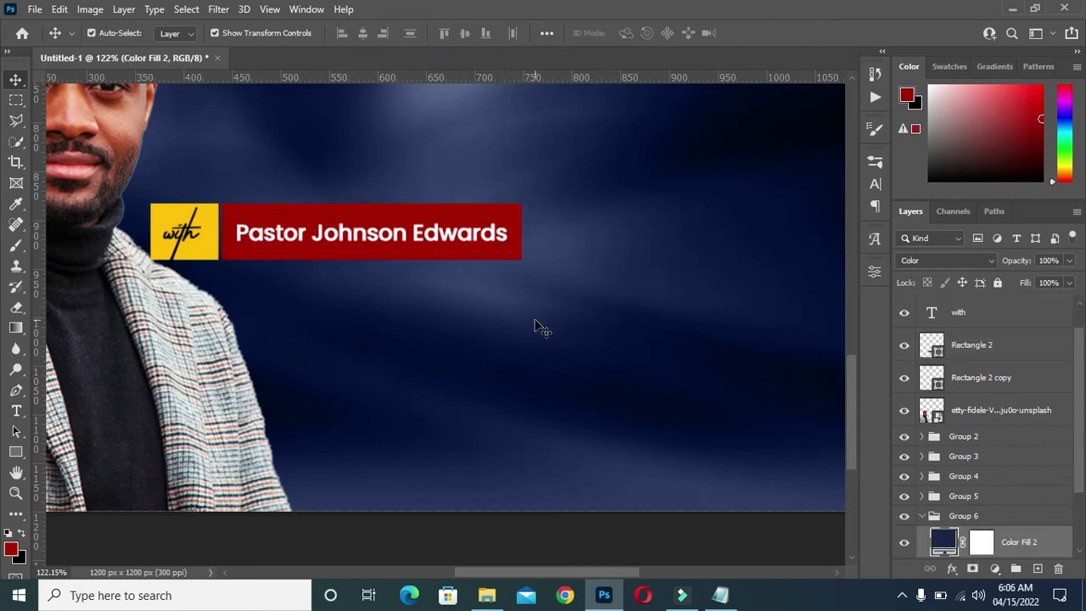
pyautogui.scroll(-4, 559, 336)
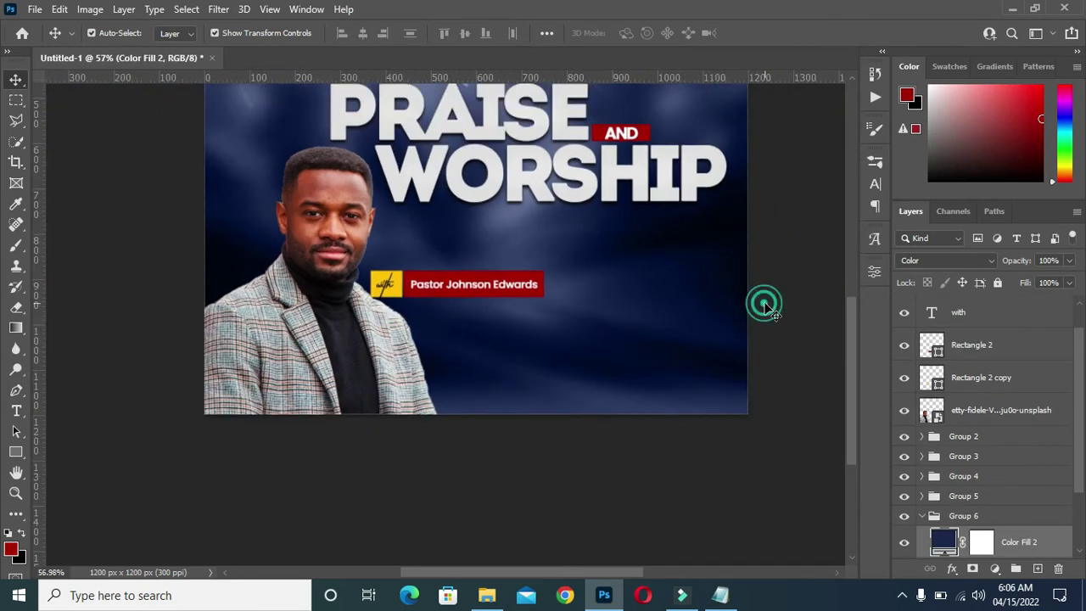
pyautogui.click(764, 302)
pyautogui.scroll(1, 603, 308)
pyautogui.scroll(1, 602, 309)
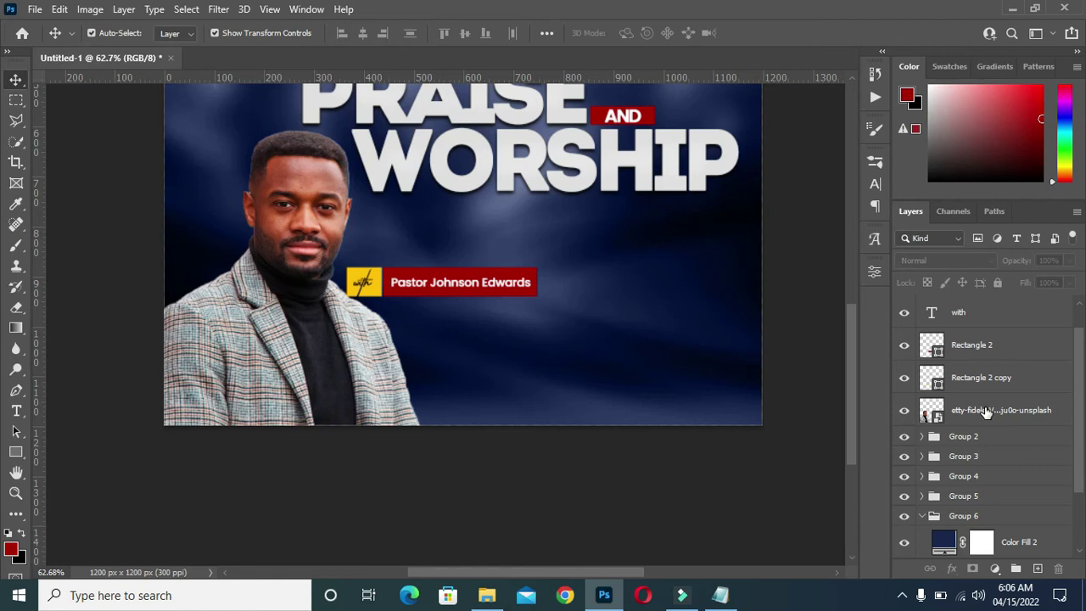
# Group the four name banner layers, including the 'with' square and red bar
pyautogui.click(987, 411)
pyautogui.click(977, 381)
pyautogui.scroll(1, 972, 348)
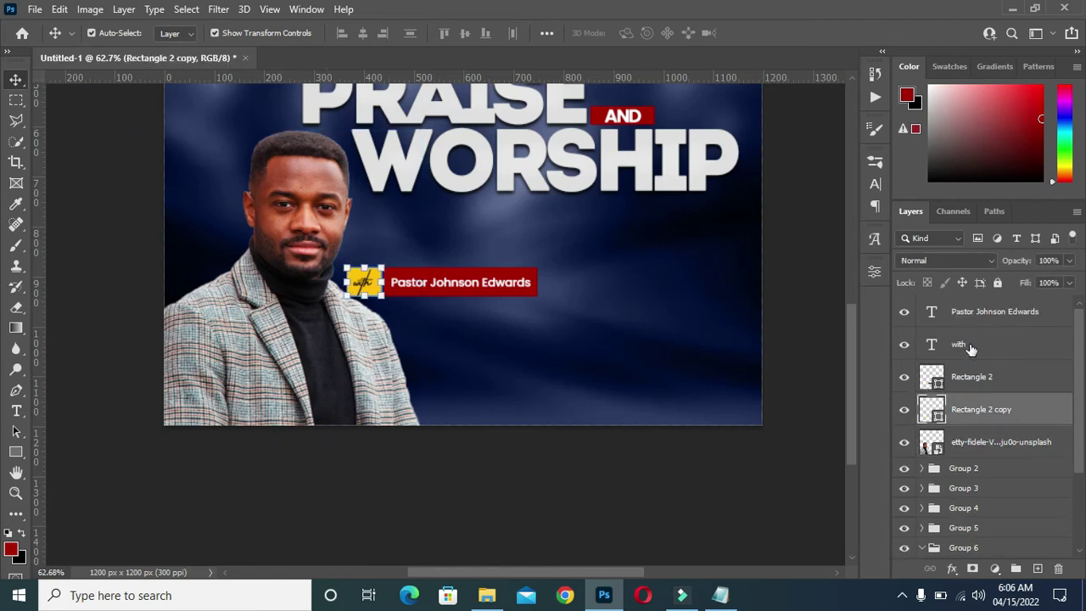
pyautogui.keyDown('shift'); pyautogui.click(964, 313); pyautogui.keyUp('shift')
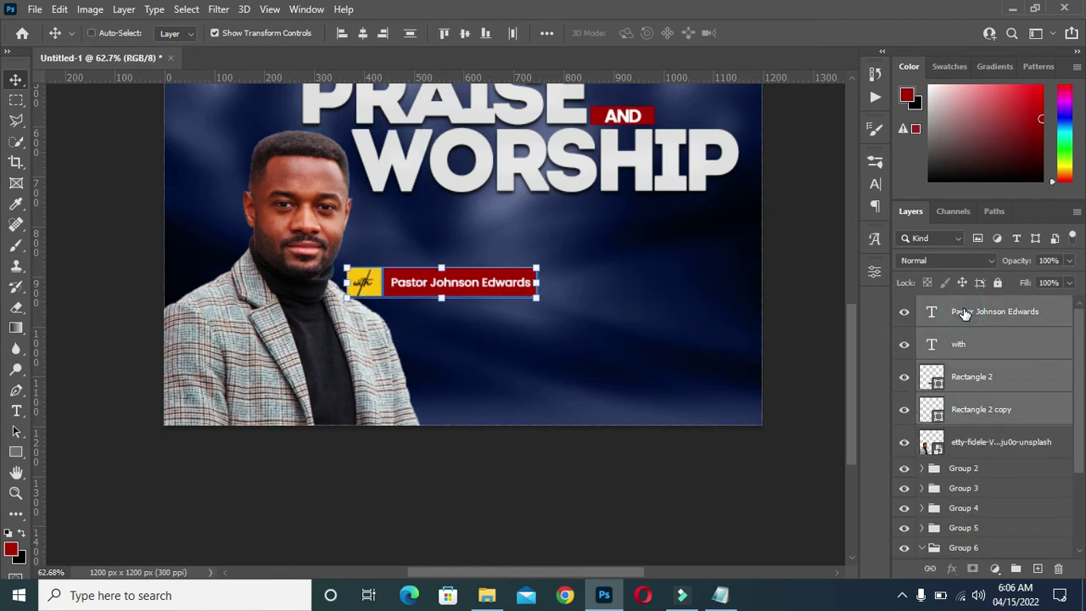
pyautogui.hotkey('ctrl', 'g')
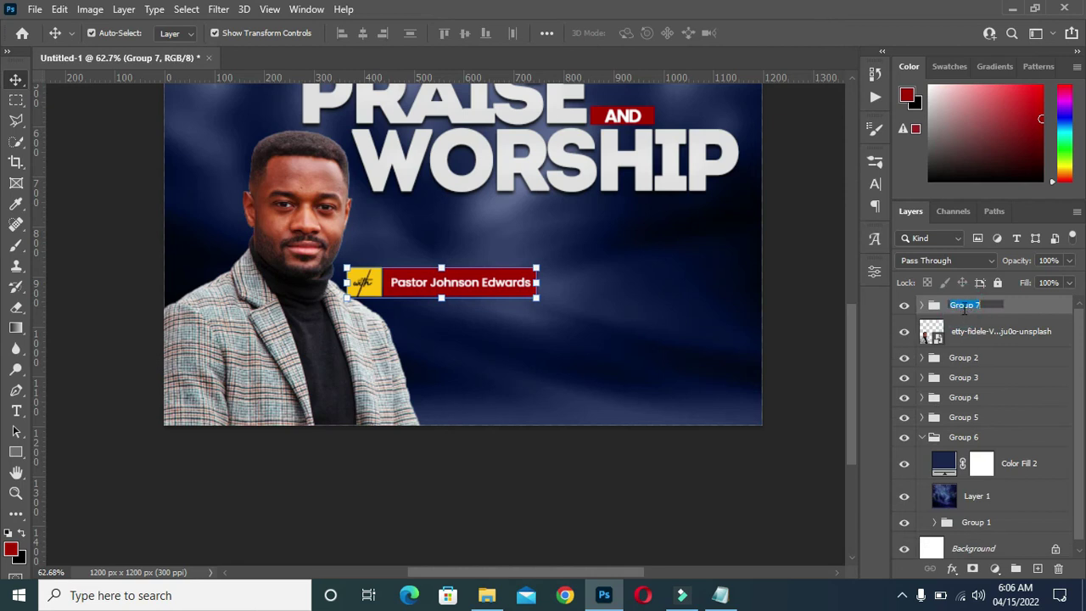
pyautogui.write('nAME')
pyautogui.press('Return')
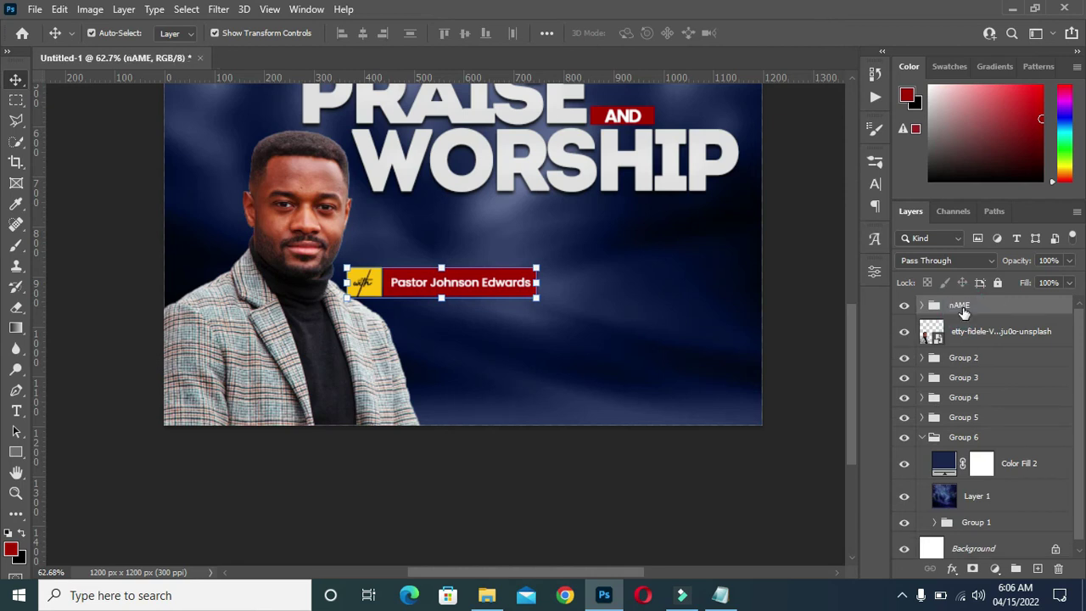
# Put the portrait photo into its own group named PASTOR
pyautogui.click(988, 334)
pyautogui.hotkey('ctrl', 'g')
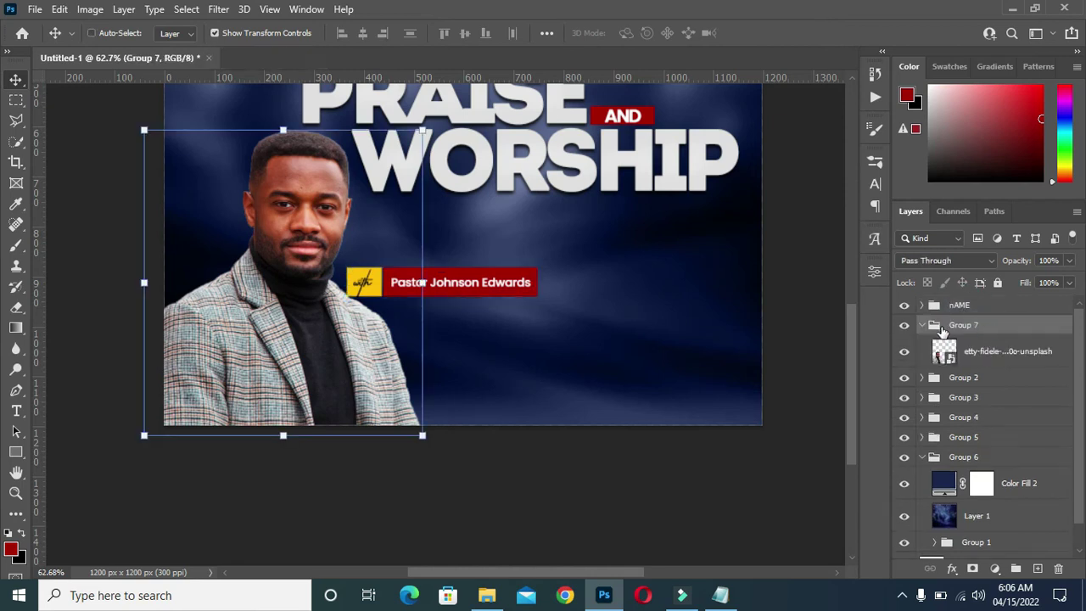
pyautogui.click(922, 328)
pyautogui.doubleClick(966, 324)
pyautogui.write('PASTO')
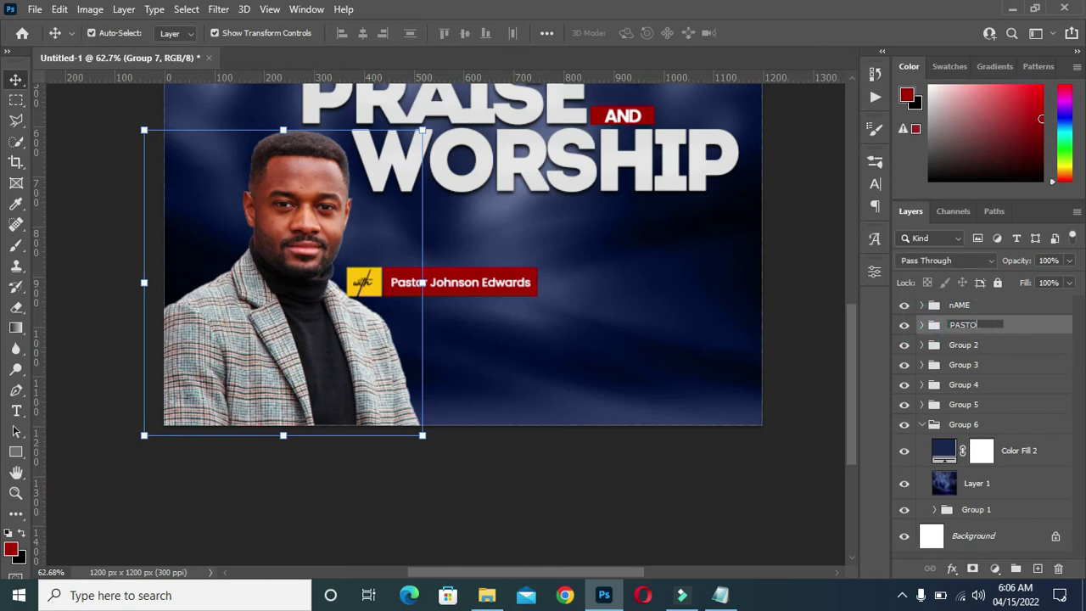
pyautogui.write('R')
pyautogui.press('Return')
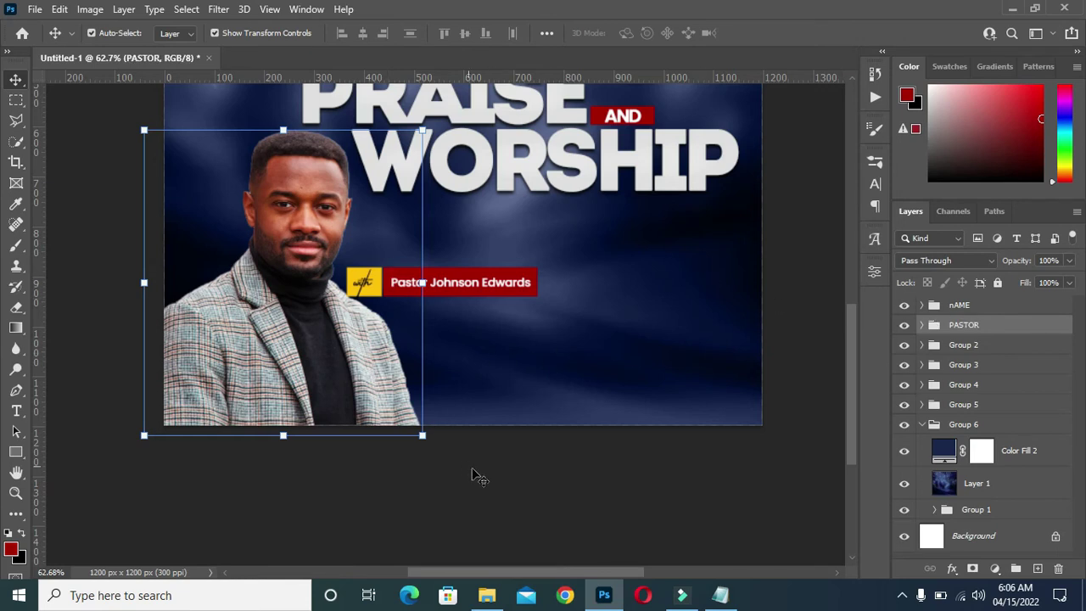
# Scale the name banner group to about 96% and move it lower left over the portrait
pyautogui.click(471, 474)
pyautogui.click(959, 309)
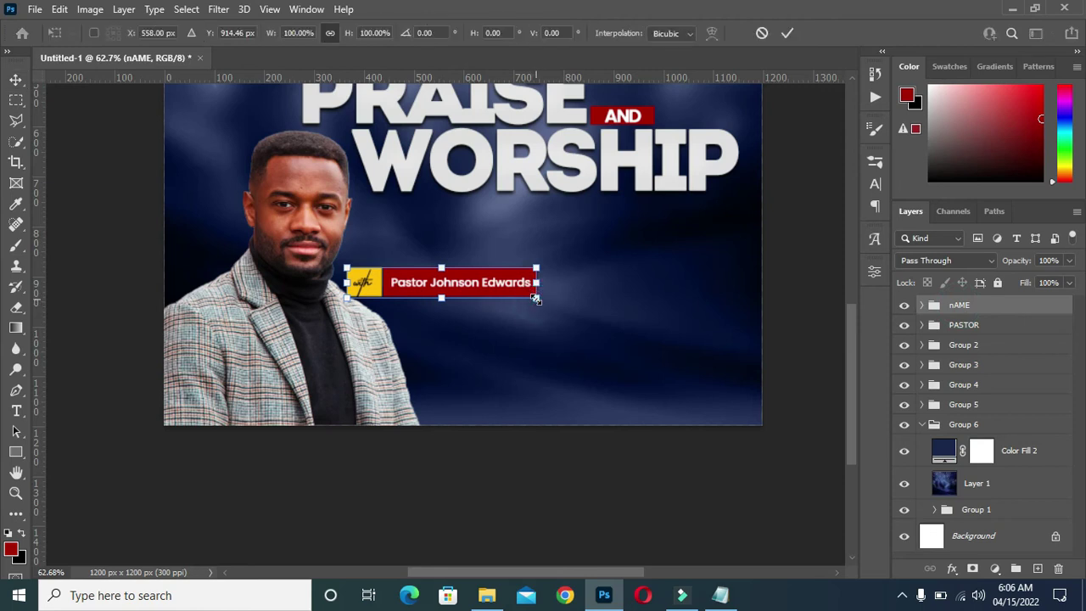
pyautogui.moveTo(532, 293)
pyautogui.mouseDown()
pyautogui.moveTo(438, 290)
pyautogui.moveTo(298, 395)
pyautogui.moveTo(318, 371)
pyautogui.mouseUp()
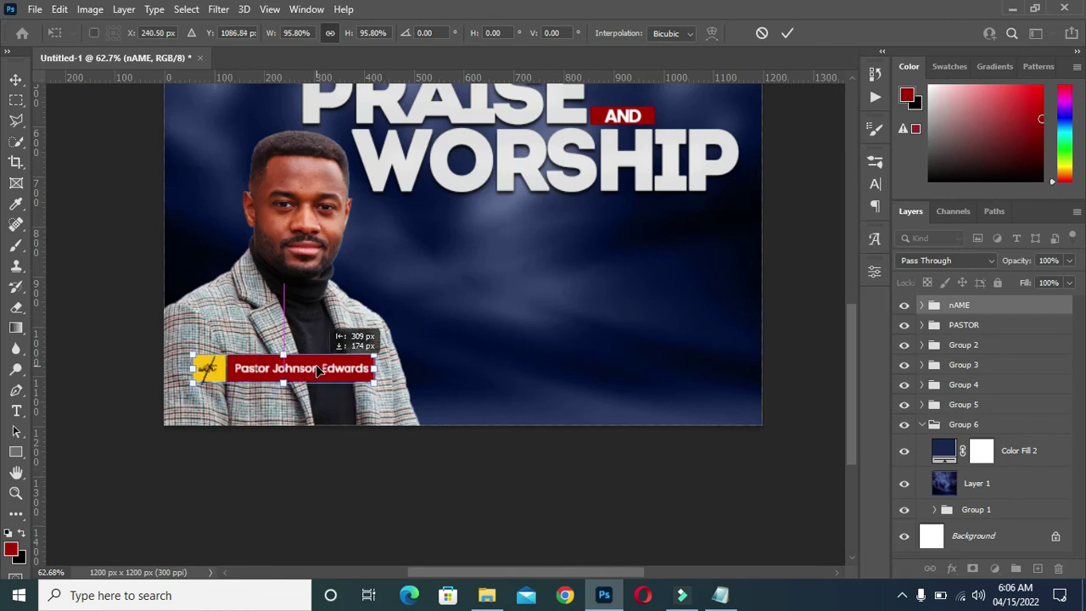
pyautogui.click(787, 34)
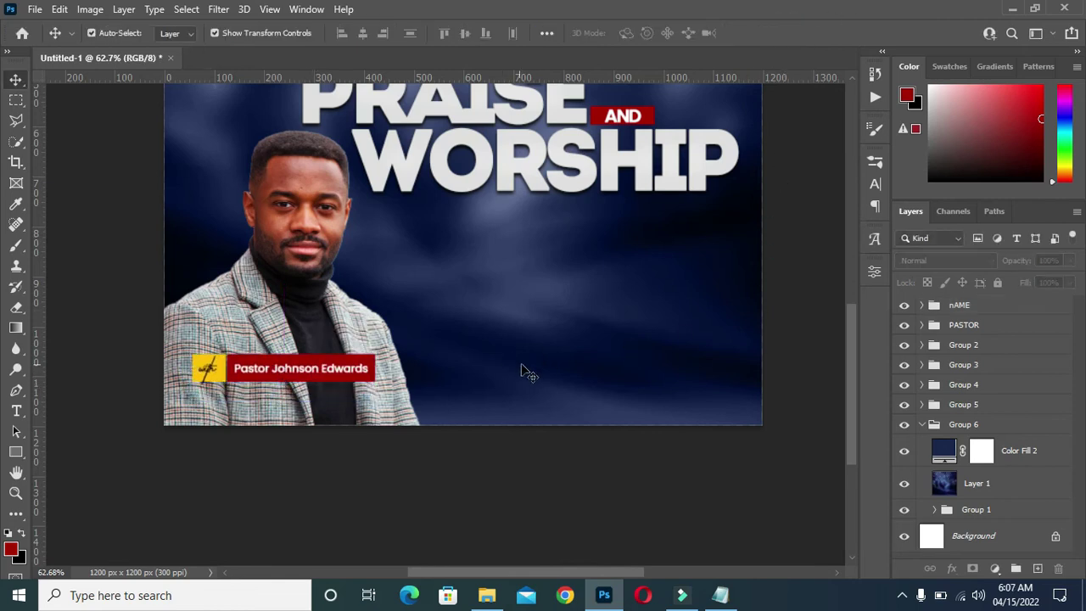
# Add a new empty layer above Color Fill 2 and pick the 1400 px torn-edge brush
pyautogui.click(978, 485)
pyautogui.click(1027, 450)
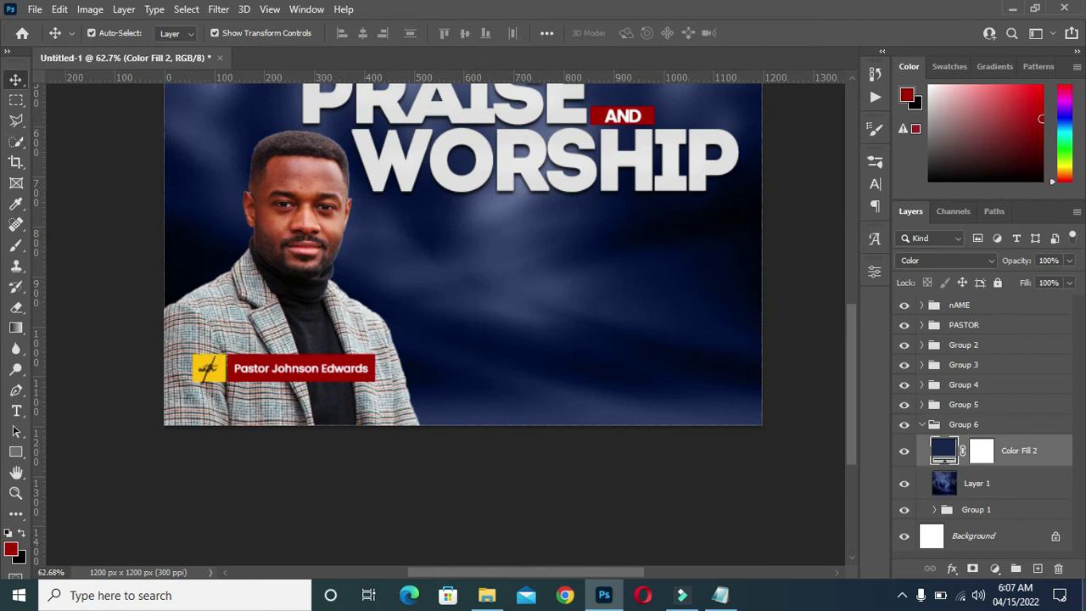
pyautogui.hotkey('ctrl', 'shift', 'alt', 'n')
pyautogui.click(17, 246)
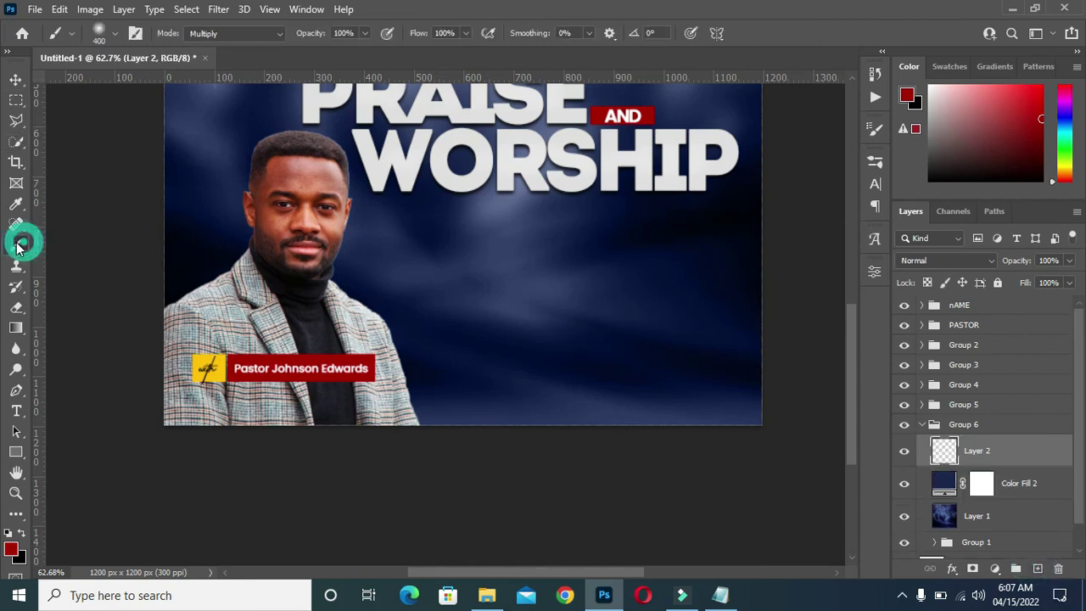
pyautogui.click(115, 33)
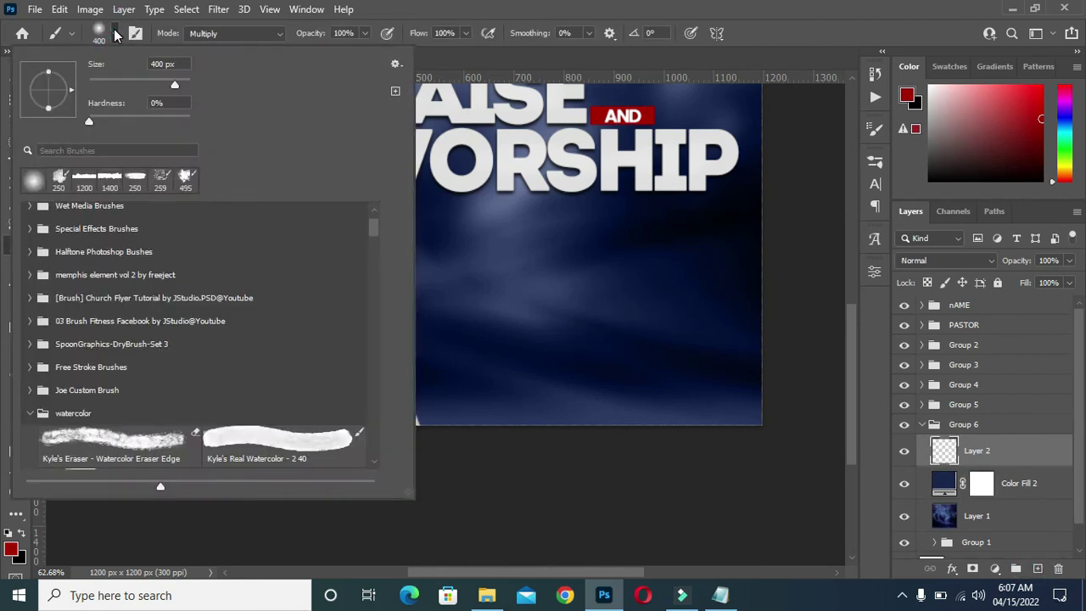
pyautogui.click(113, 179)
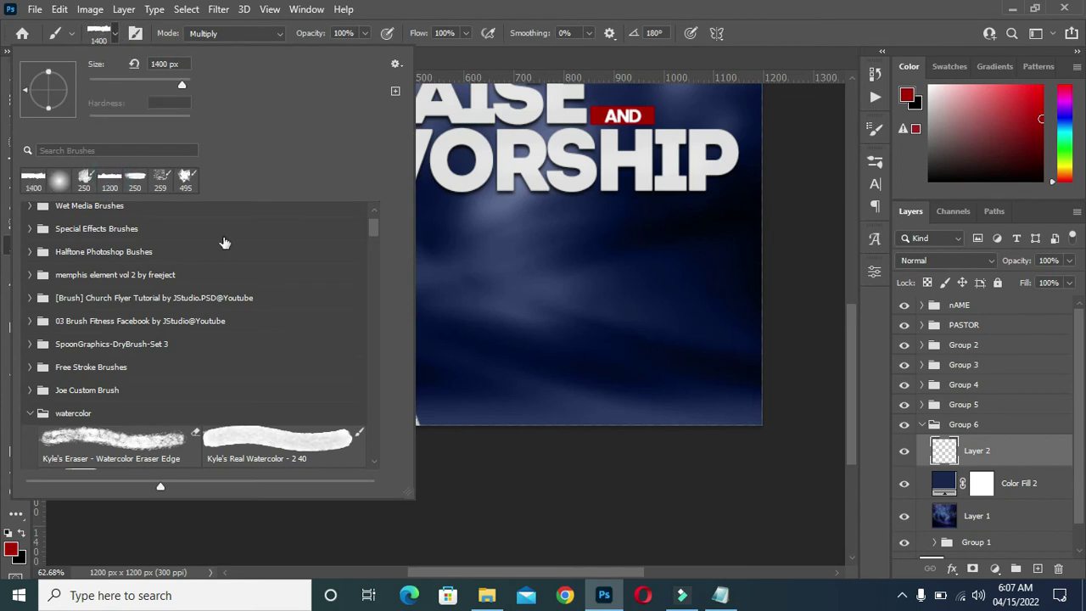
pyautogui.click(118, 37)
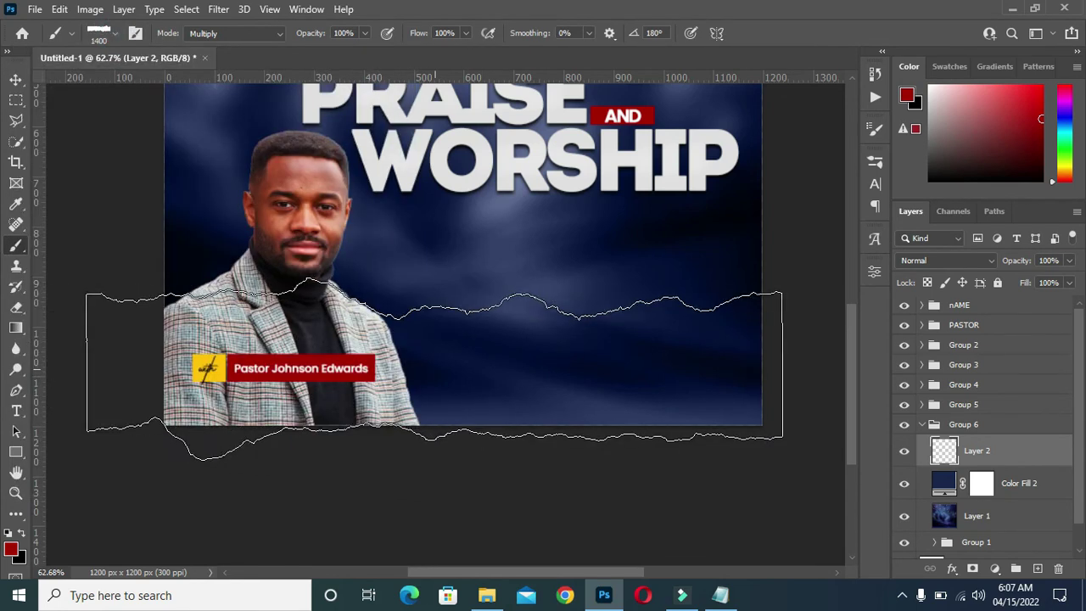
# Stamp a white (ffffff) torn edge across the bottom of the flyer, replacing the red one
pyautogui.click(438, 375)
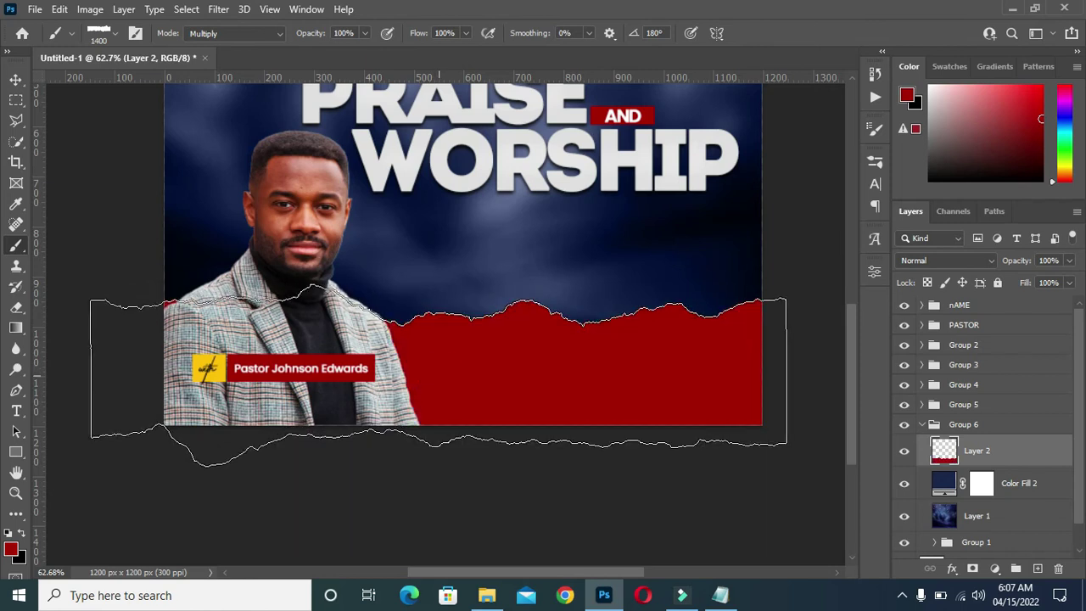
pyautogui.hotkey('ctrl', 'z')
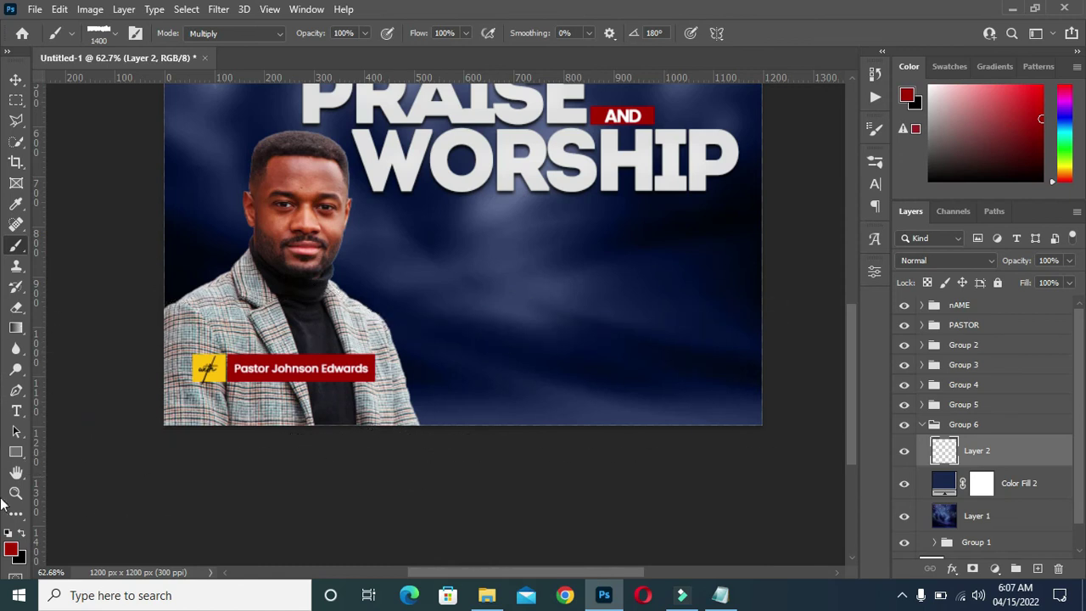
pyautogui.click(10, 548)
pyautogui.write('ffffff')
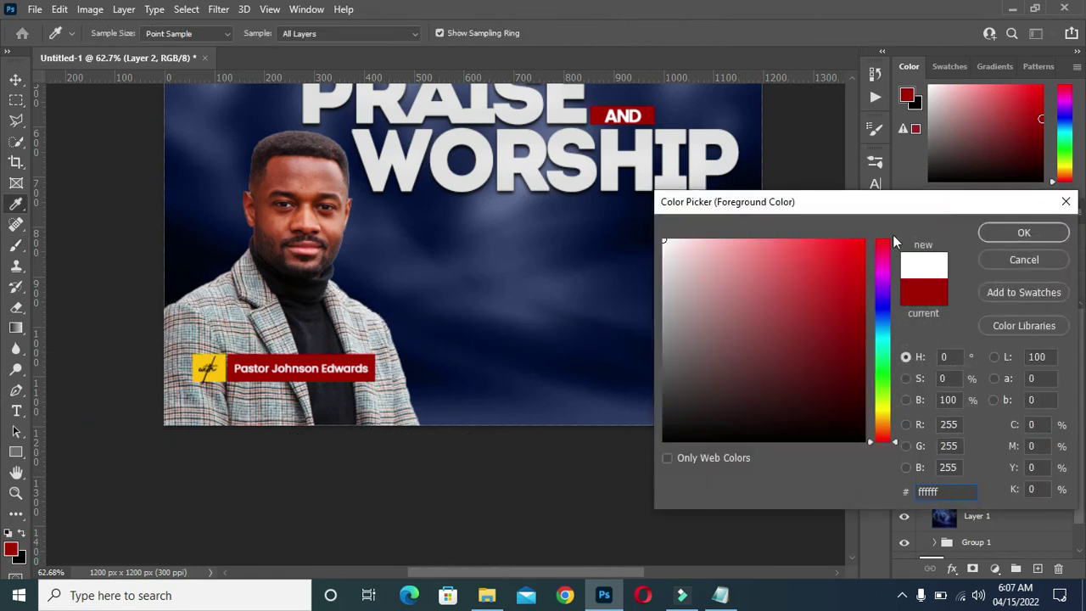
pyautogui.press('Return')
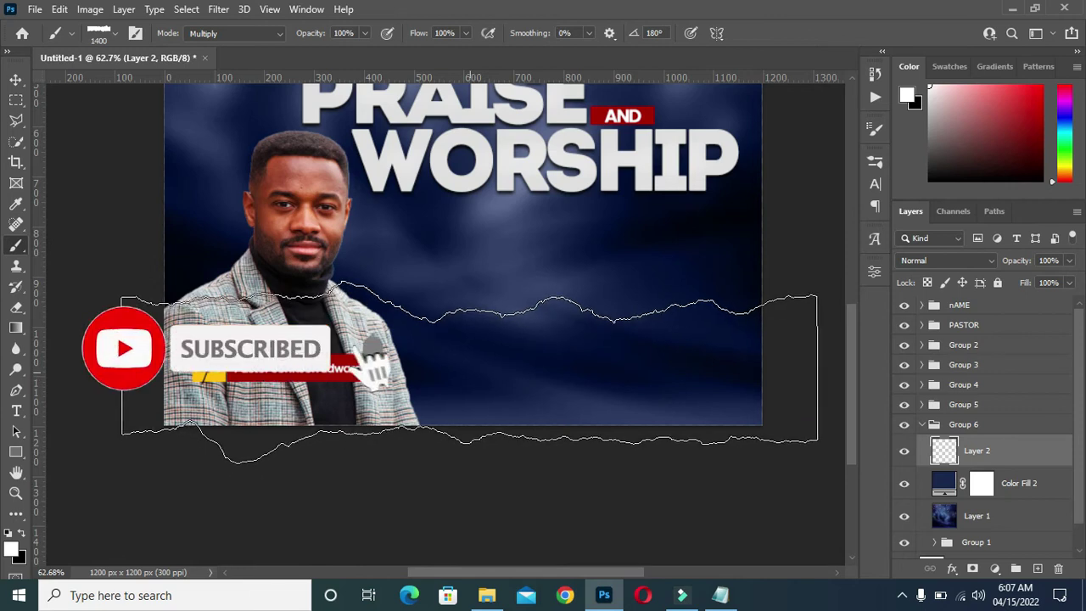
pyautogui.click(469, 373)
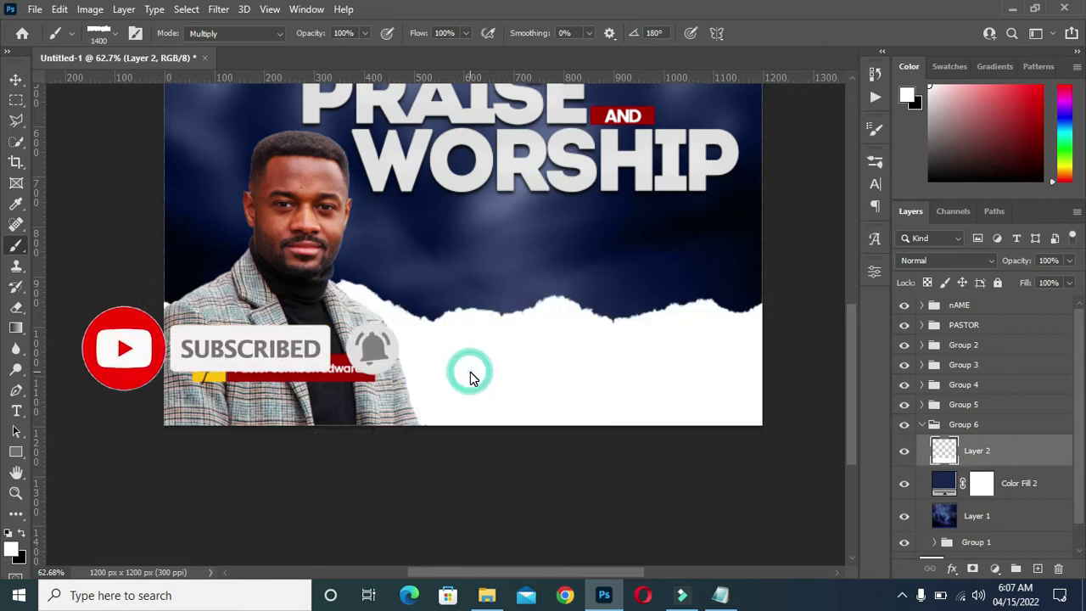
pyautogui.scroll(-3, 473, 378)
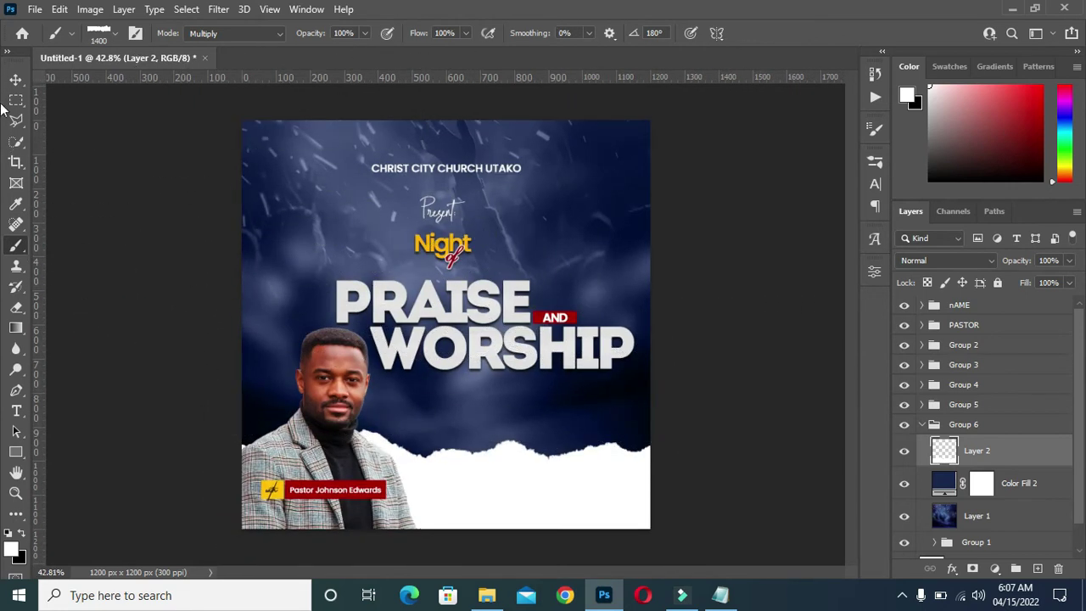
pyautogui.click(15, 79)
# Switch to the Move tool and drag a layer in the Layers panel
pyautogui.click(728, 355)
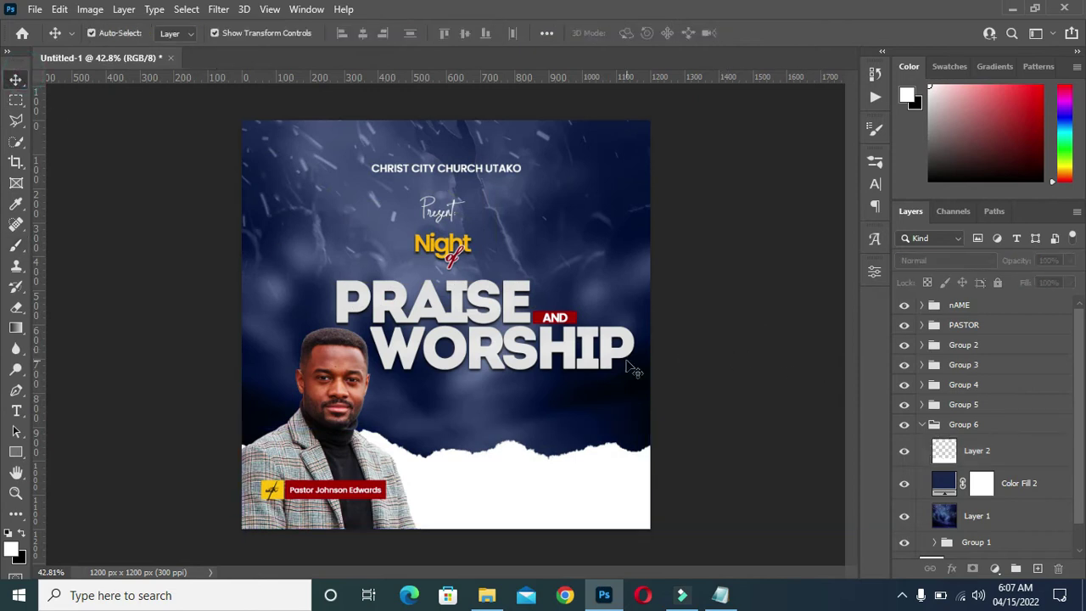
pyautogui.scroll(-1, 518, 285)
pyautogui.scroll(1, 508, 343)
pyautogui.scroll(-1, 507, 344)
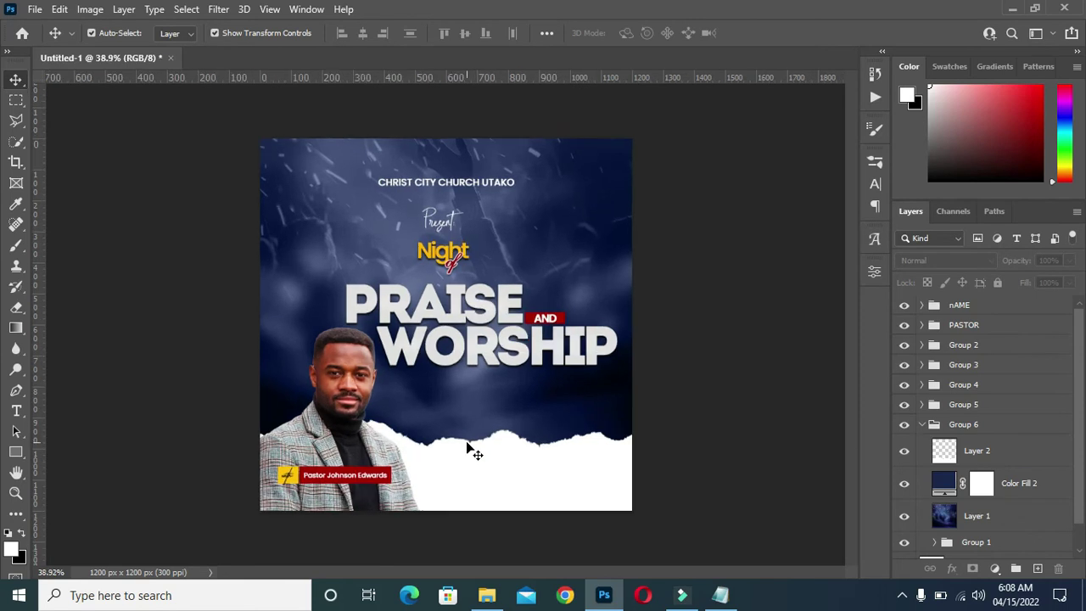
pyautogui.scroll(1, 475, 487)
pyautogui.scroll(1, 497, 467)
pyautogui.scroll(1, 498, 468)
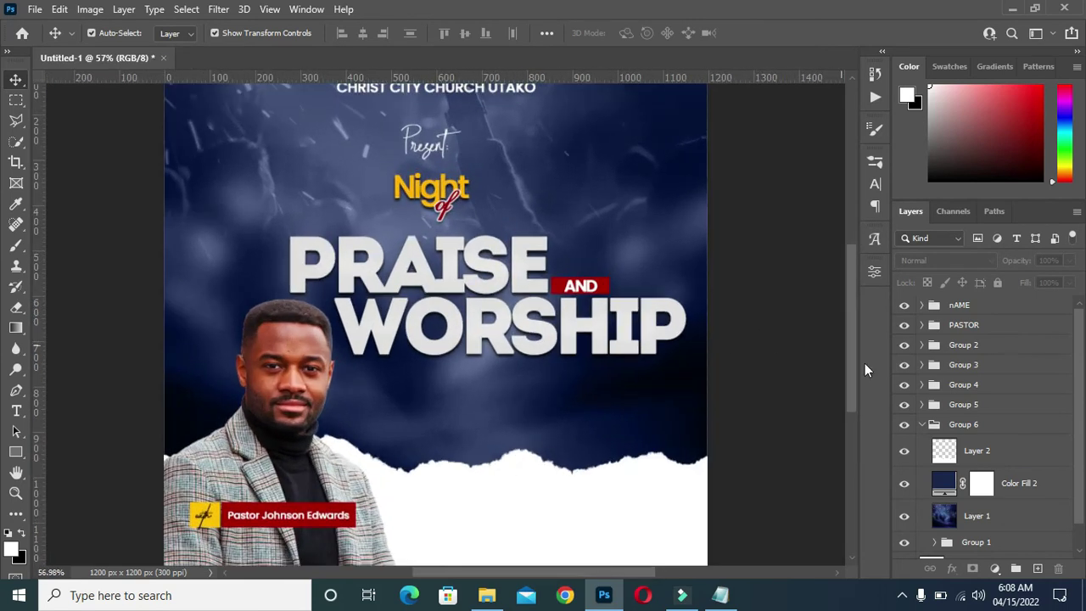
pyautogui.moveTo(853, 376); pyautogui.dragTo(845, 428)
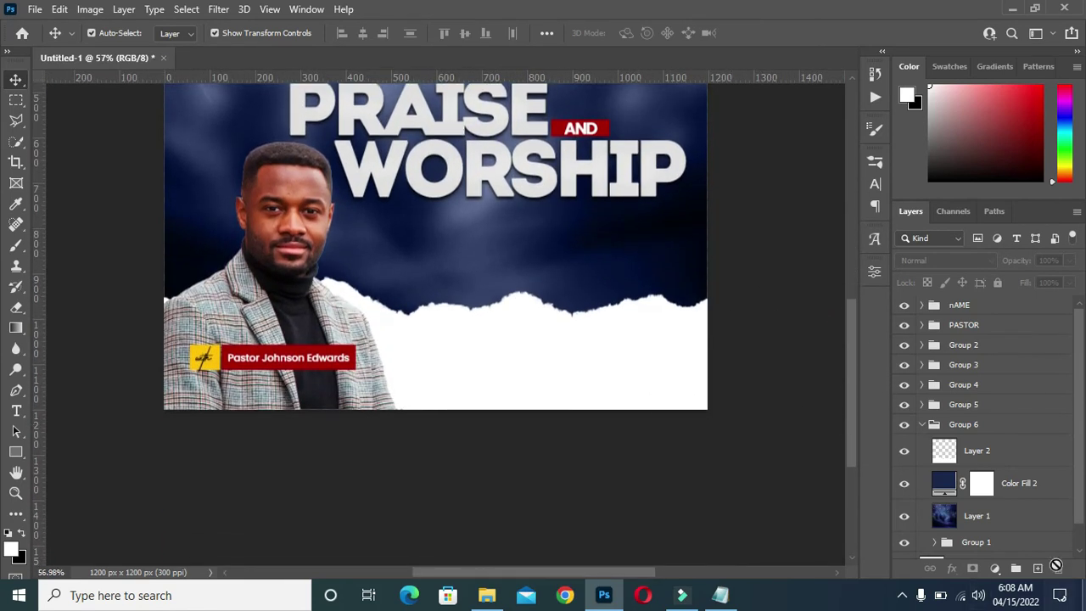
pyautogui.scroll(1, 467, 321)
pyautogui.scroll(1, 461, 315)
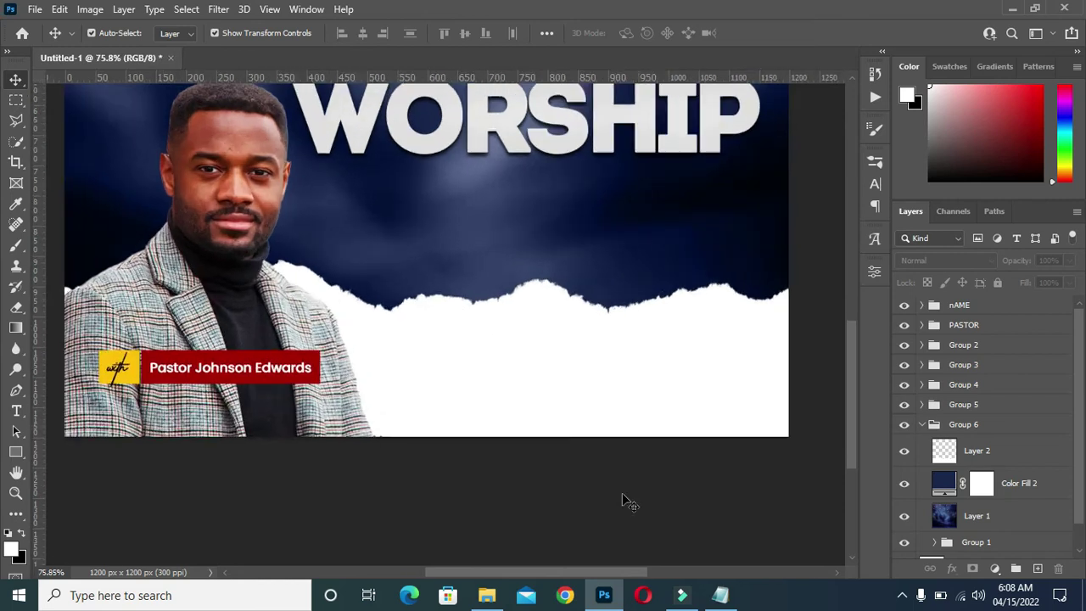
# Copy the date 29 from the notes and drag the 'date' calendar icon onto the flyer
pyautogui.click(720, 595)
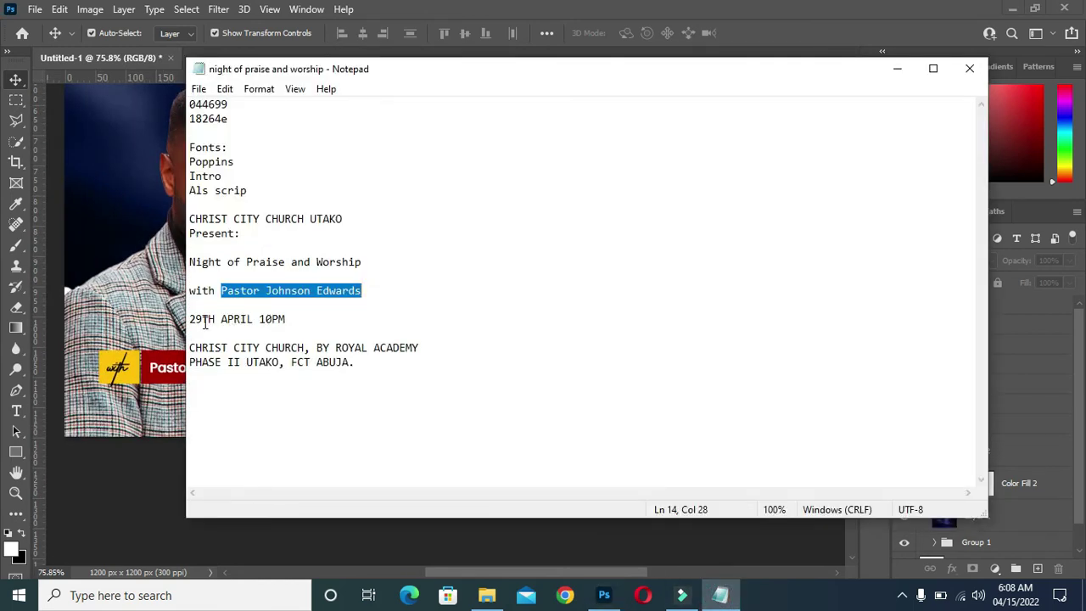
pyautogui.moveTo(205, 323); pyautogui.dragTo(176, 331)
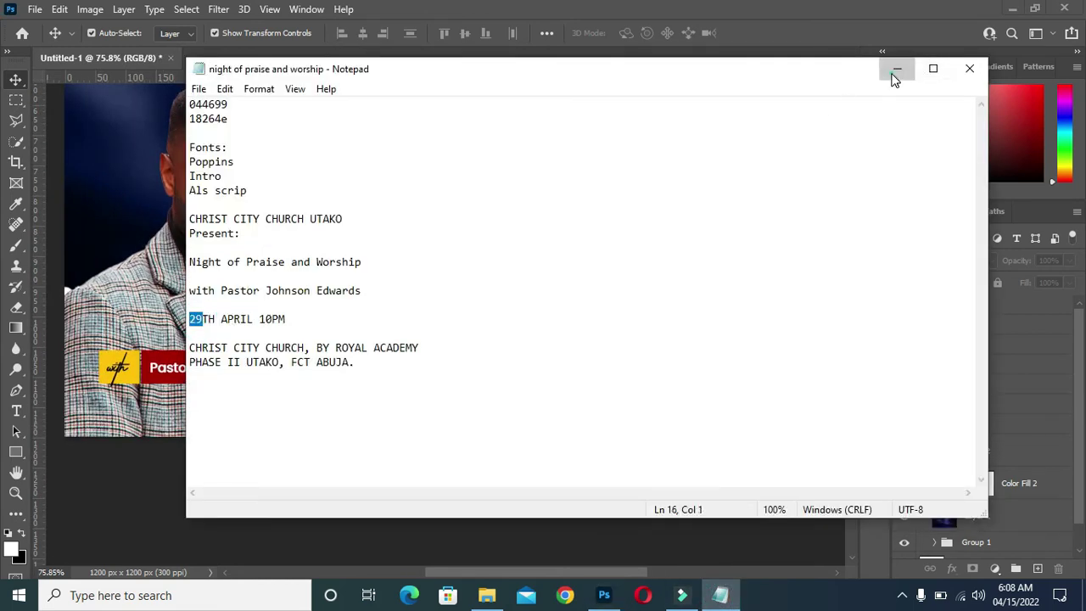
pyautogui.click(894, 79)
pyautogui.press('t')
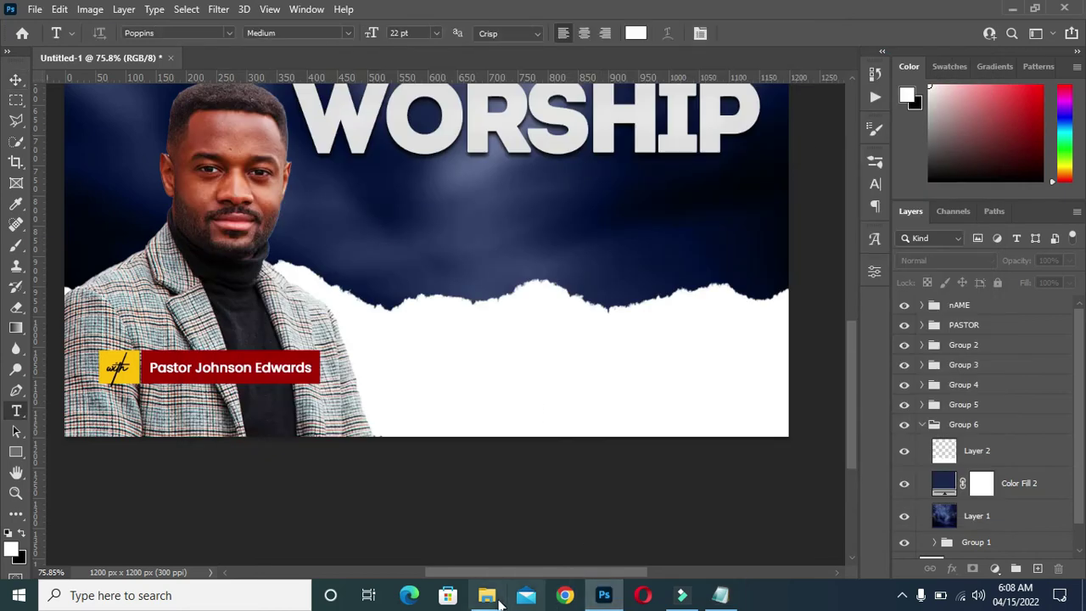
pyautogui.click(496, 598)
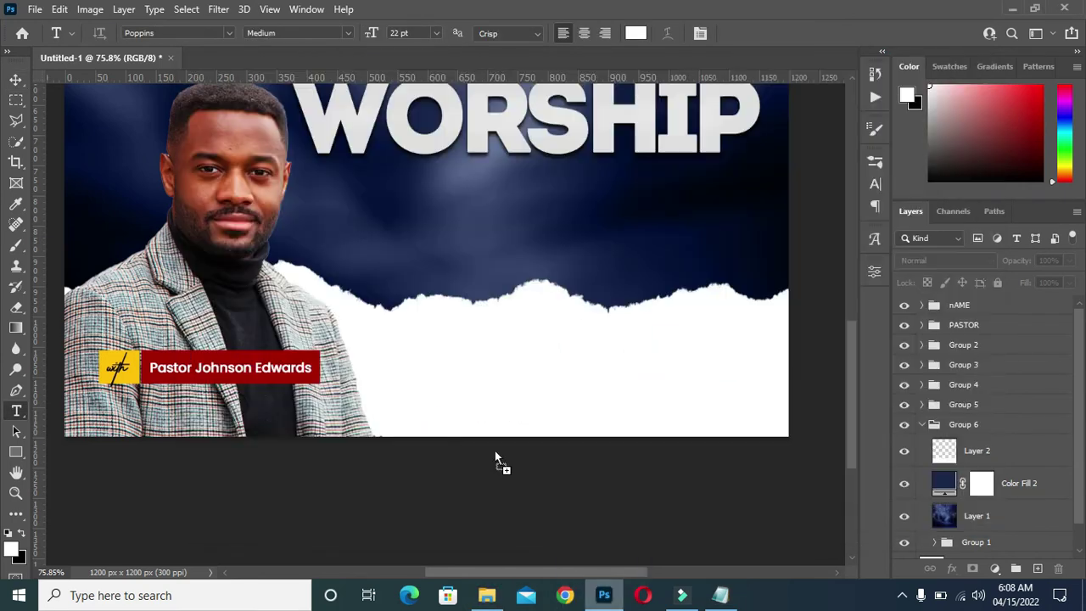
pyautogui.moveTo(764, 259); pyautogui.dragTo(472, 333)
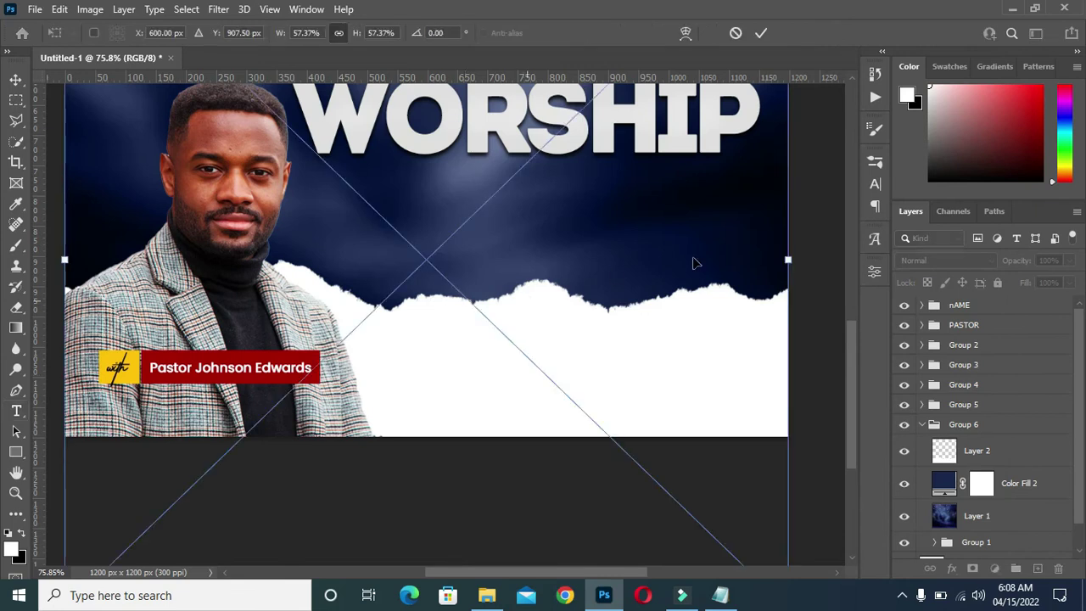
# Shrink the calendar icon and place it right of the portrait, above the torn edge
pyautogui.moveTo(790, 259); pyautogui.dragTo(249, 316)
pyautogui.moveTo(86, 265)
pyautogui.mouseDown()
pyautogui.moveTo(482, 252)
pyautogui.moveTo(379, 232)
pyautogui.moveTo(395, 237)
pyautogui.mouseUp()
pyautogui.click(761, 32)
pyautogui.press('t')
# Turn the calendar icon white with Hue/Saturation Lightness +100
pyautogui.click(90, 9)
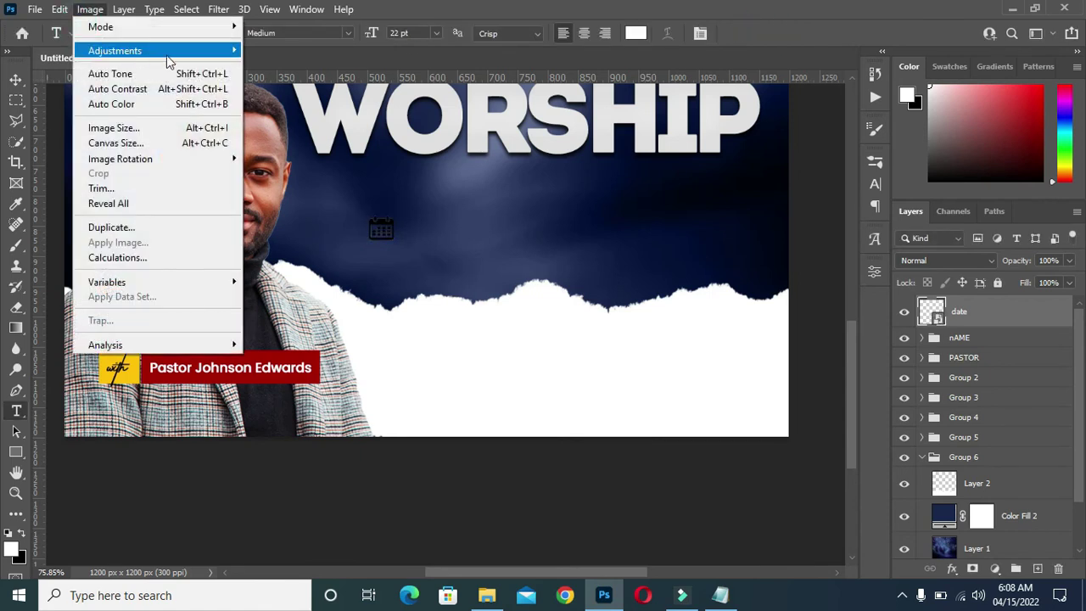
pyautogui.moveTo(115, 51)
pyautogui.click(288, 132)
pyautogui.moveTo(503, 277); pyautogui.dragTo(611, 279)
pyautogui.click(677, 116)
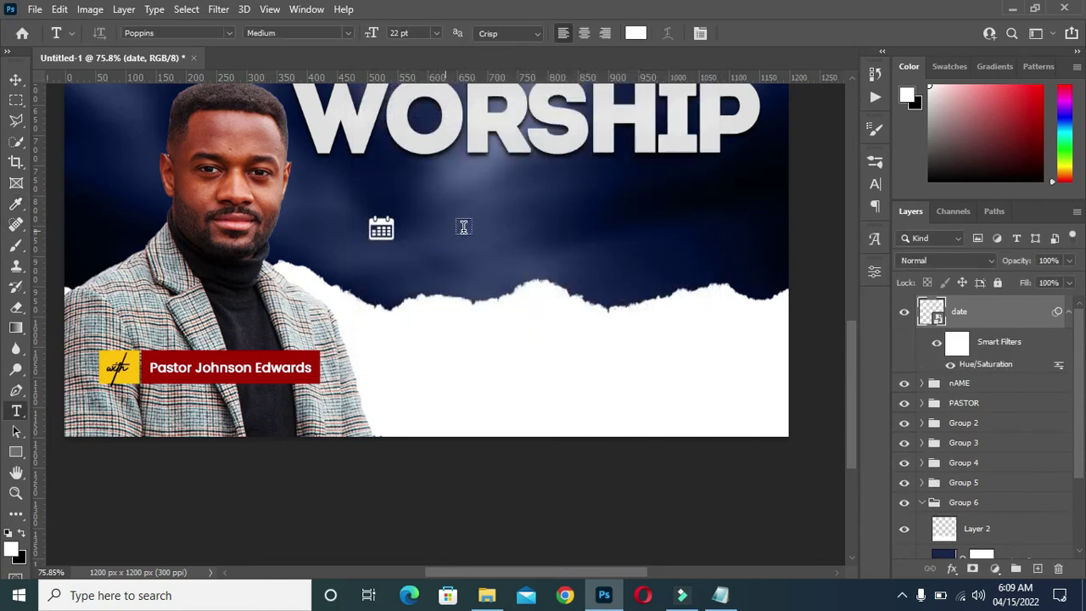
# Add a bold '29' right of the calendar icon and enlarge it to about 176%
pyautogui.click(448, 227)
pyautogui.write('29')
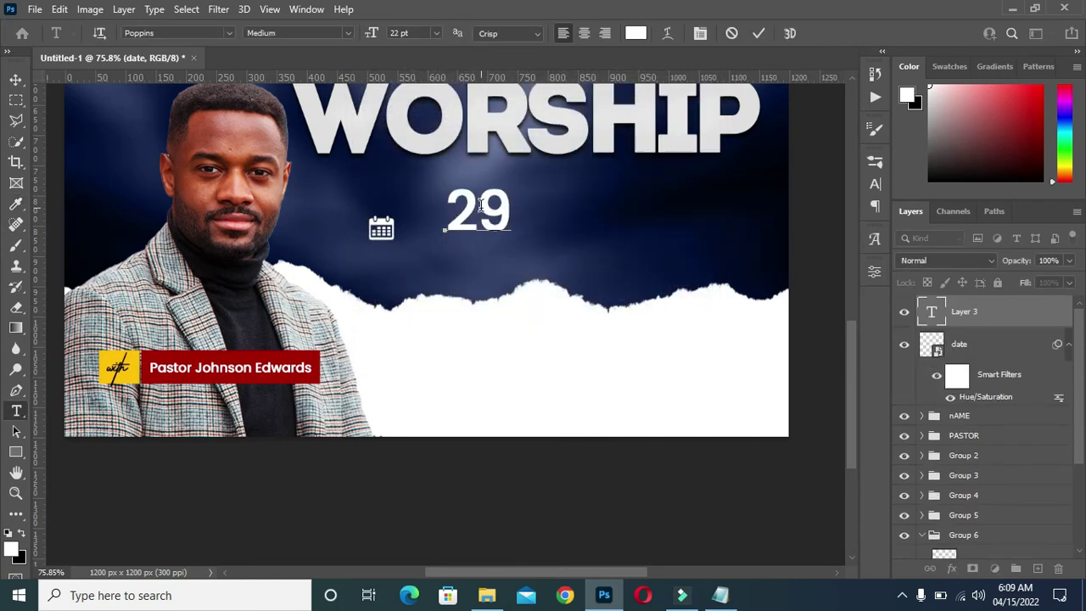
pyautogui.click(759, 33)
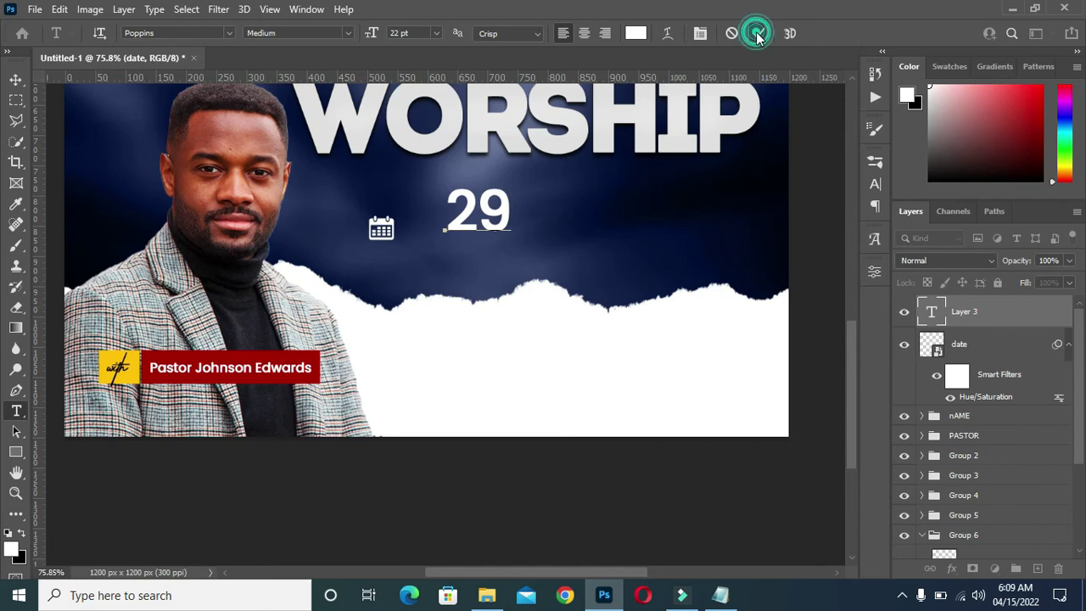
pyautogui.click(348, 33)
pyautogui.click(314, 202)
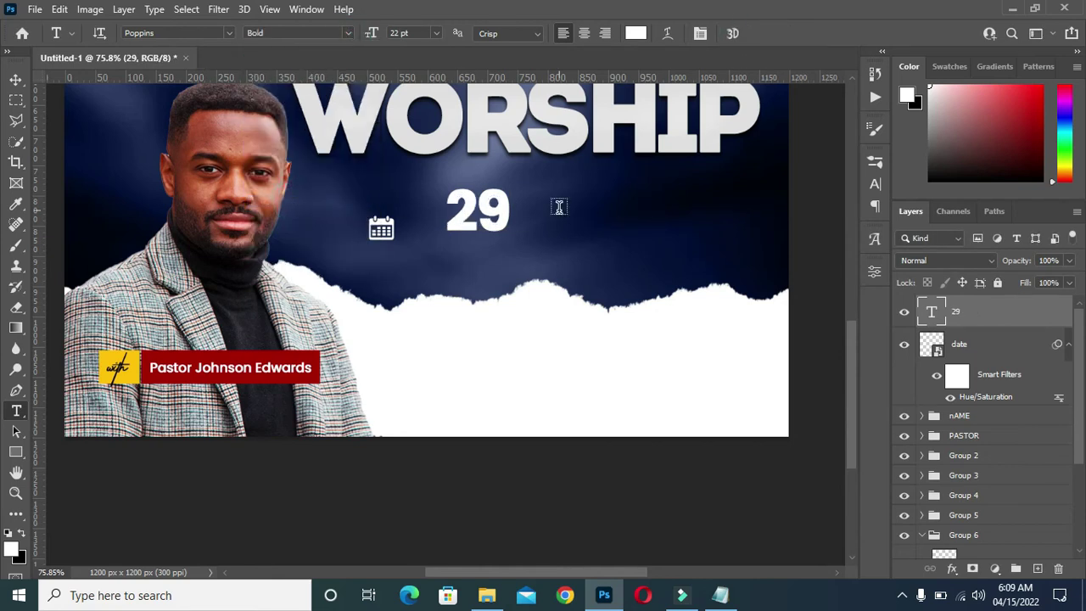
pyautogui.click(17, 79)
pyautogui.moveTo(465, 230); pyautogui.dragTo(477, 323)
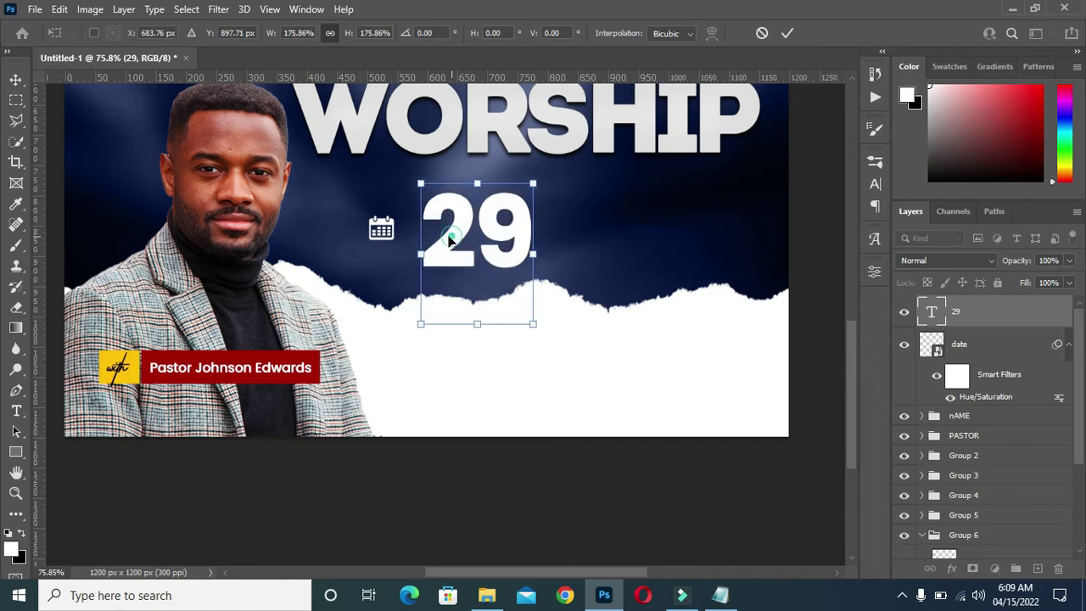
pyautogui.moveTo(451, 240); pyautogui.dragTo(433, 231)
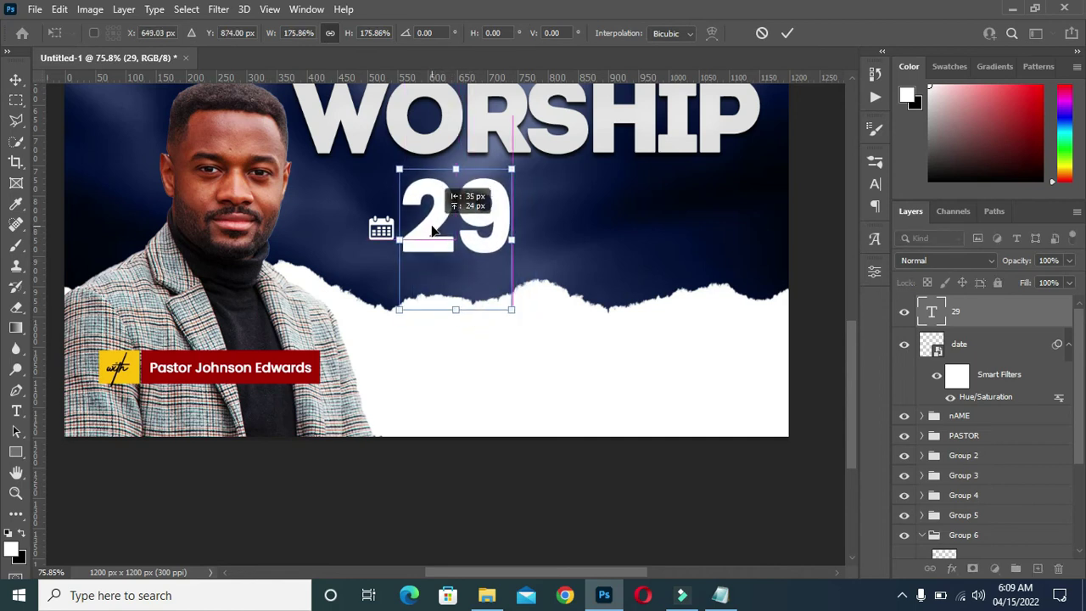
pyautogui.moveTo(512, 167); pyautogui.dragTo(504, 174)
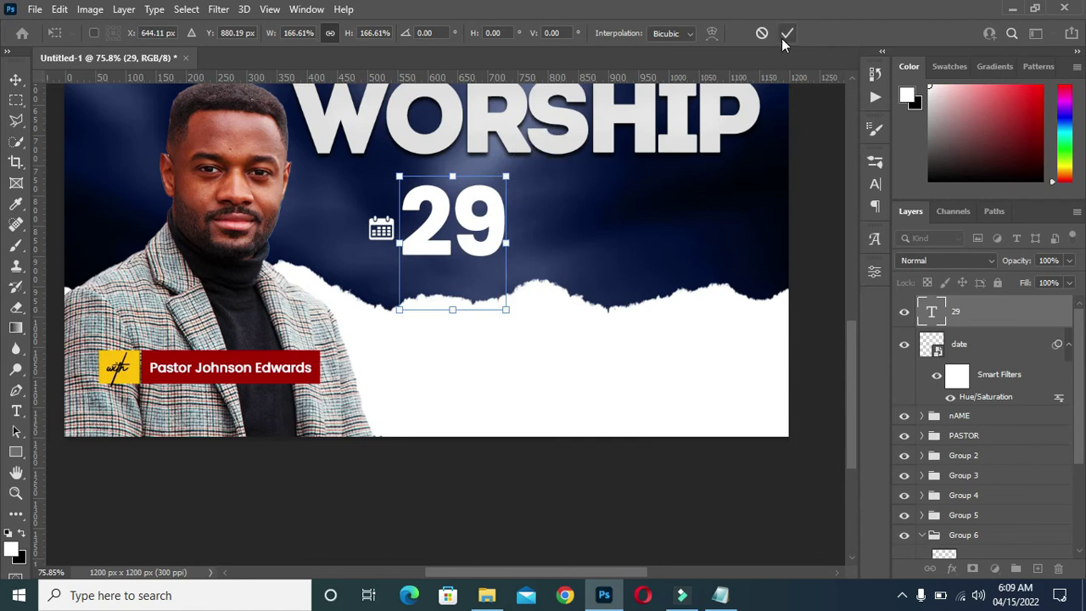
pyautogui.click(786, 33)
# Copy APRIL from the event notes and paste it as new text just below the 29
pyautogui.click(721, 596)
pyautogui.moveTo(253, 319); pyautogui.dragTo(222, 319)
pyautogui.click(897, 69)
pyautogui.press('t')
pyautogui.click(611, 235)
pyautogui.hotkey('ctrl', 'v')
pyautogui.write('APRIL')
pyautogui.click(757, 34)
pyautogui.moveTo(706, 215); pyautogui.dragTo(483, 282)
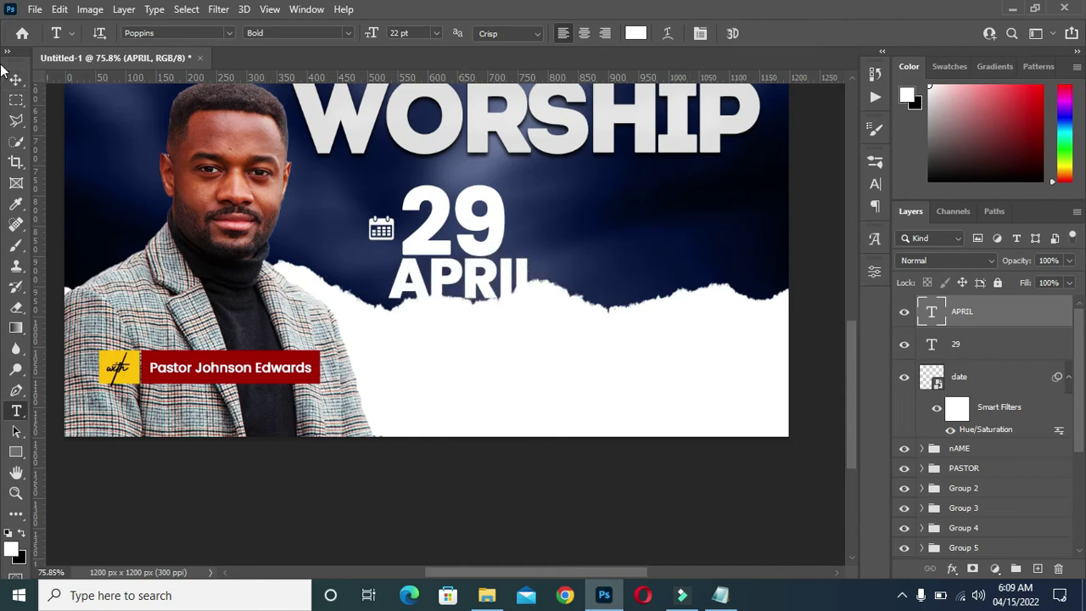
# Scale the APRIL text down to about 81% and smaller so it fits under 29
pyautogui.press('v')
pyautogui.click(537, 299)
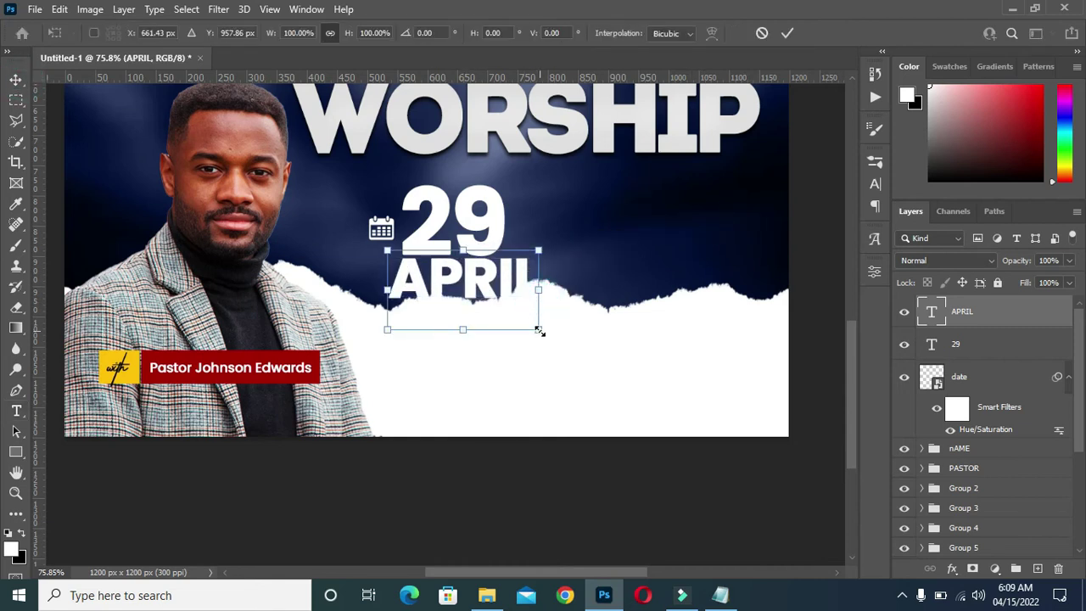
pyautogui.moveTo(539, 330); pyautogui.dragTo(509, 315)
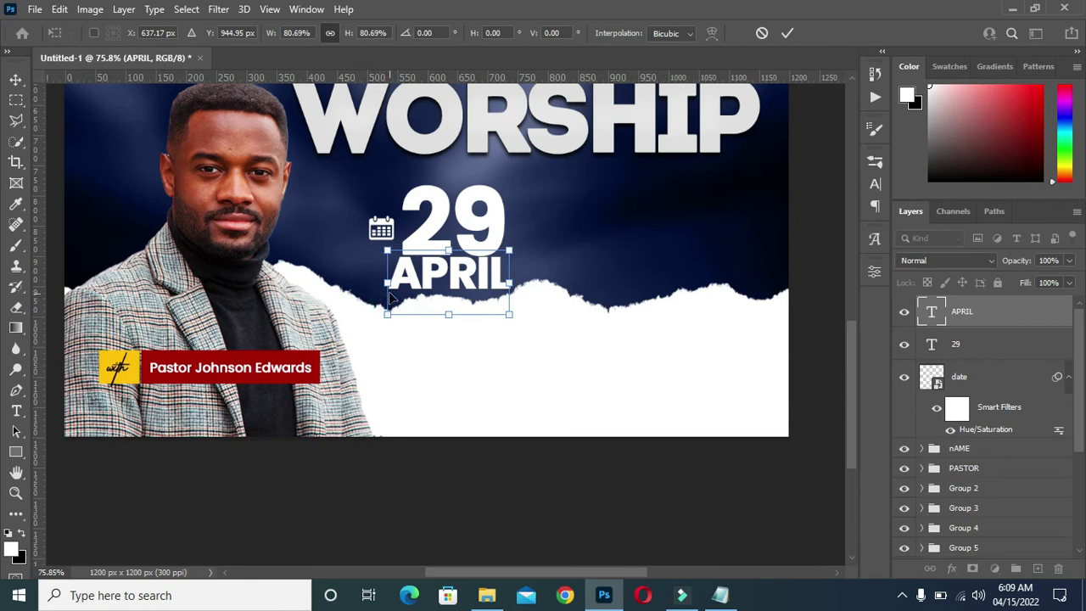
pyautogui.moveTo(387, 282); pyautogui.dragTo(398, 282)
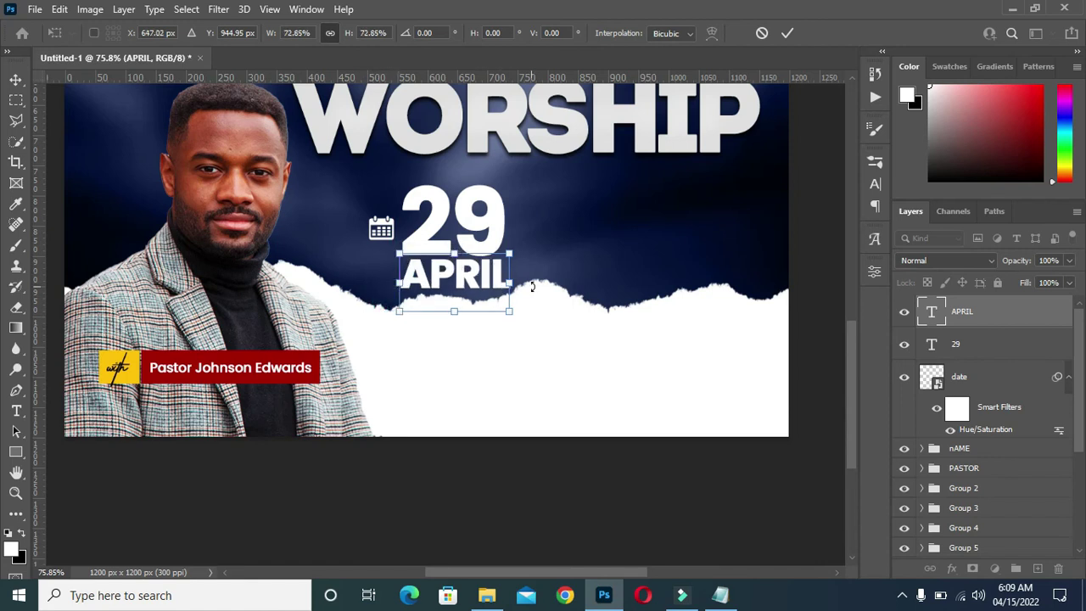
pyautogui.click(789, 34)
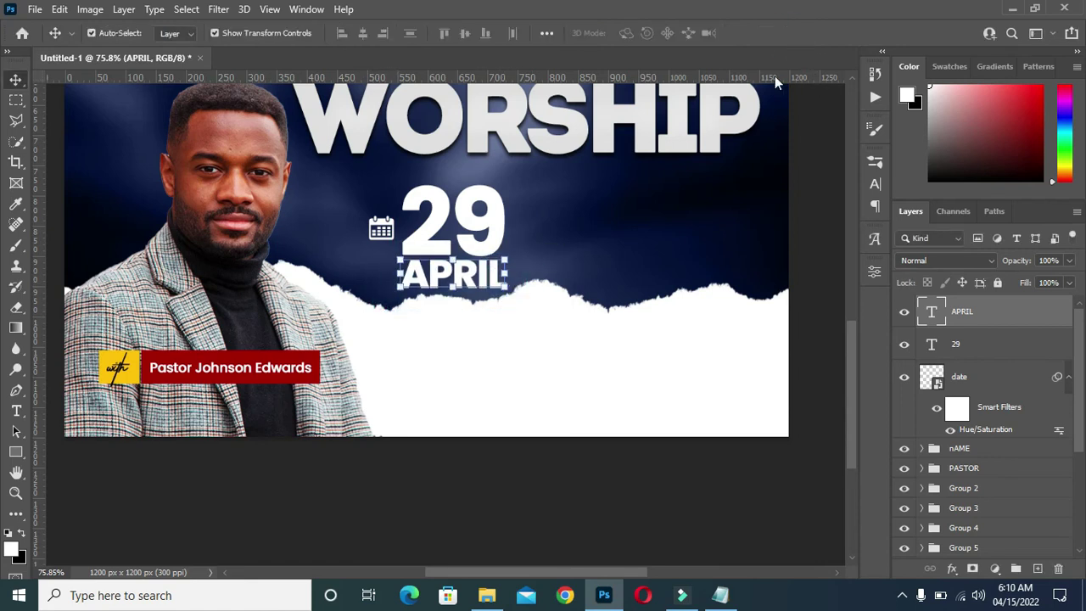
pyautogui.doubleClick(942, 320)
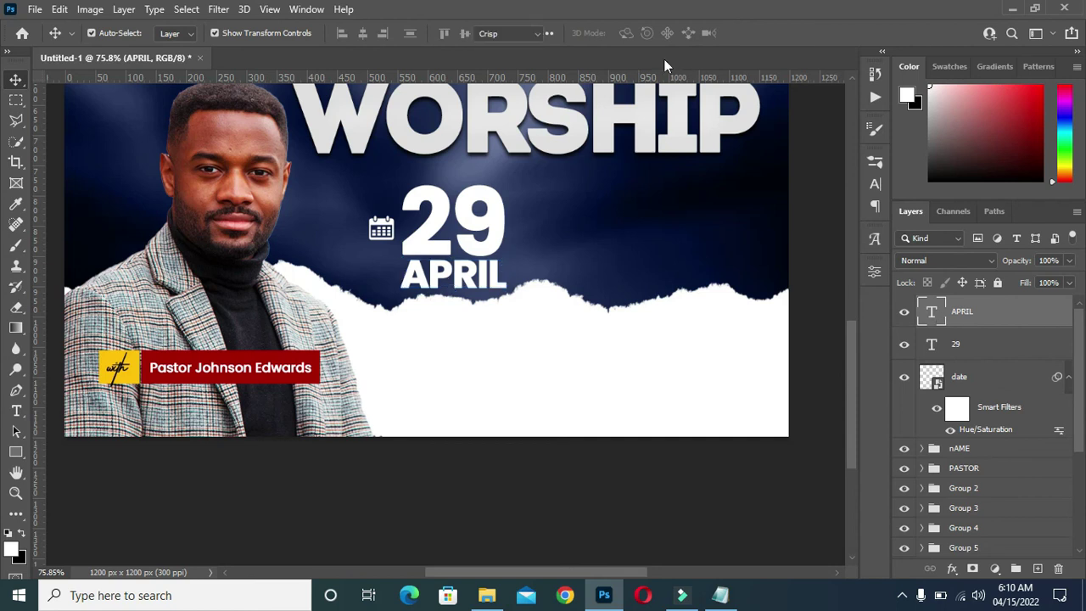
# Color APRIL yellow (ffbf00), sampled from the badge beside the pastor's name
pyautogui.click(664, 33)
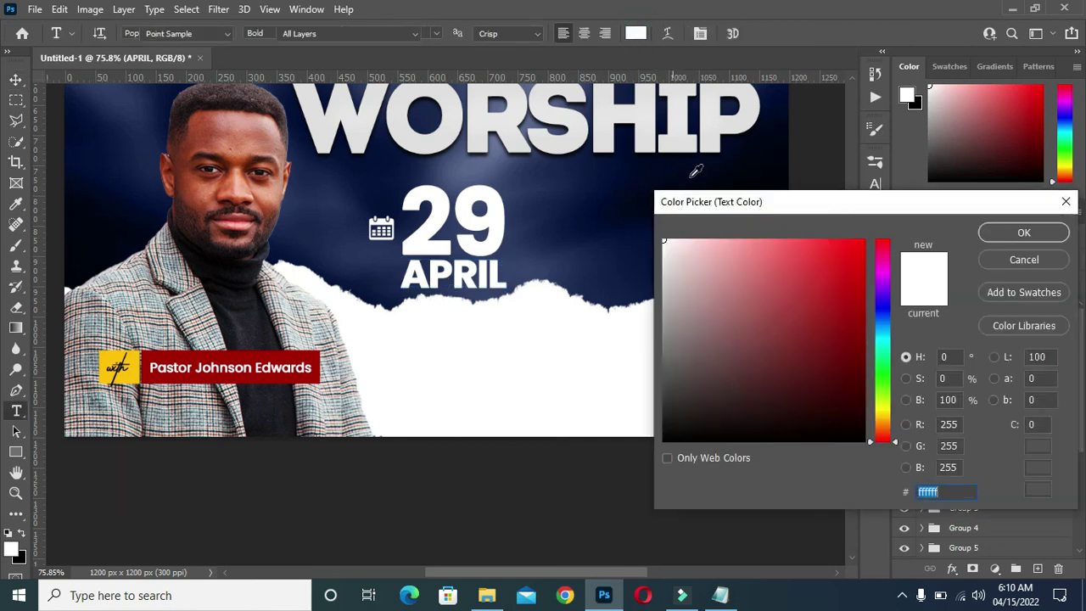
pyautogui.click(114, 355)
pyautogui.click(1021, 236)
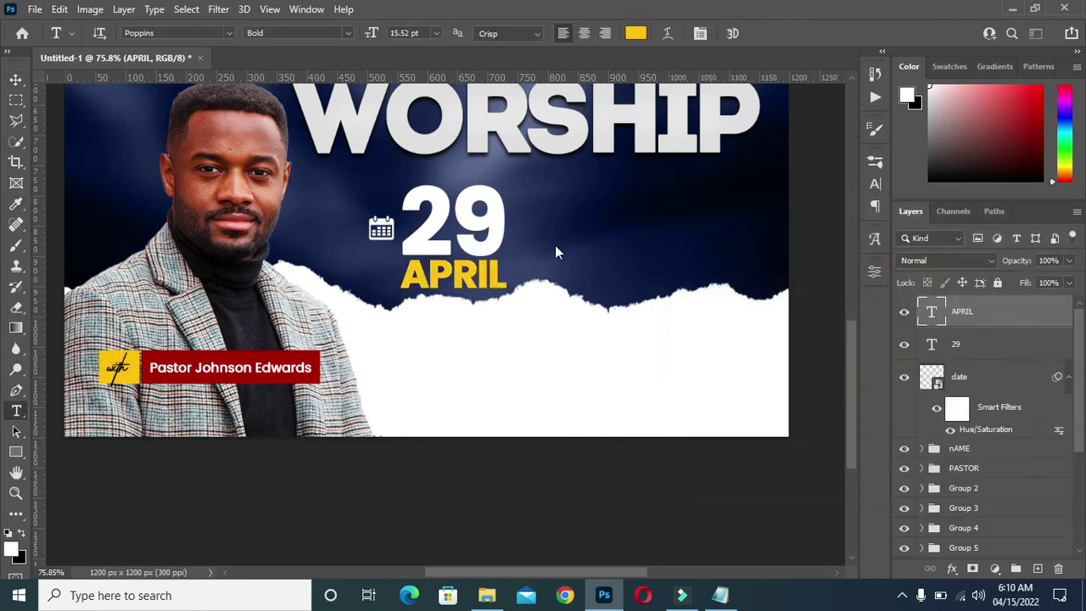
pyautogui.scroll(-3, 606, 246)
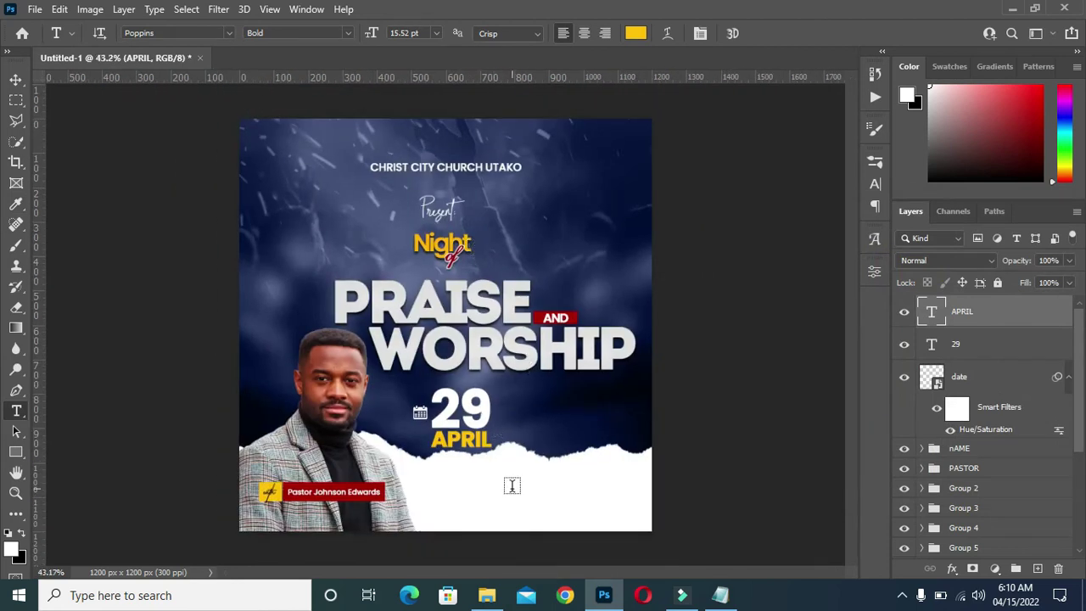
pyautogui.scroll(1, 492, 466)
pyautogui.scroll(2, 483, 441)
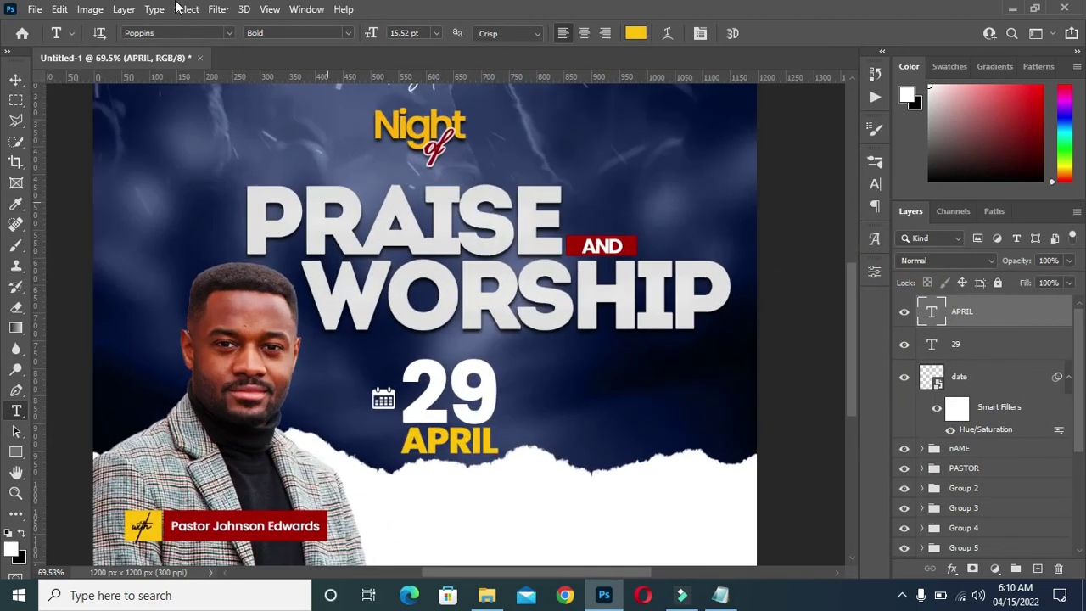
pyautogui.click(17, 80)
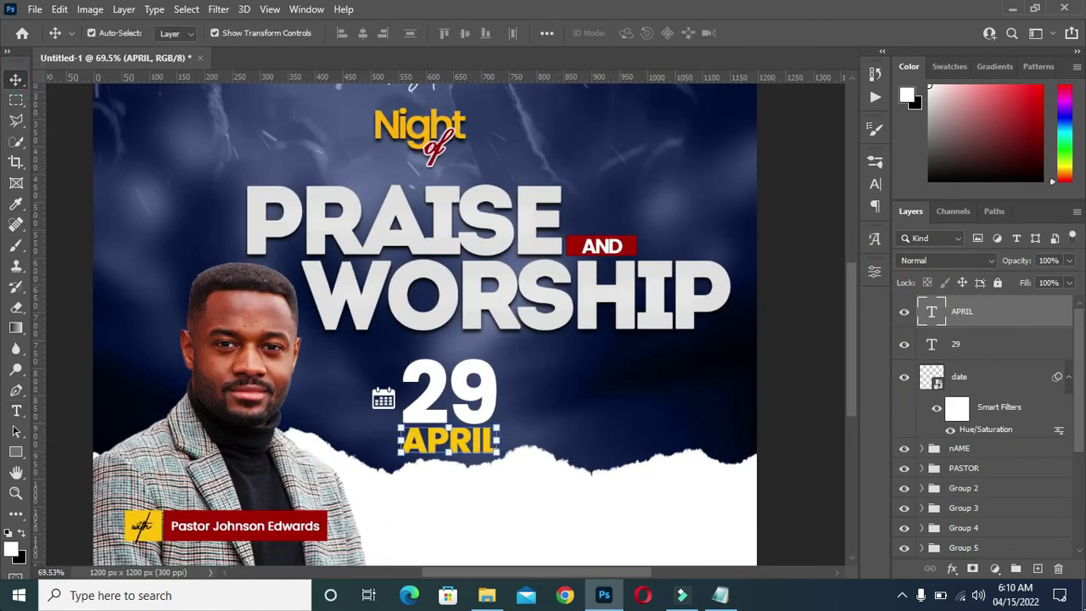
# Scale the 29 and APRIL layers down together to about 73%
pyautogui.click(1068, 378)
pyautogui.click(985, 346)
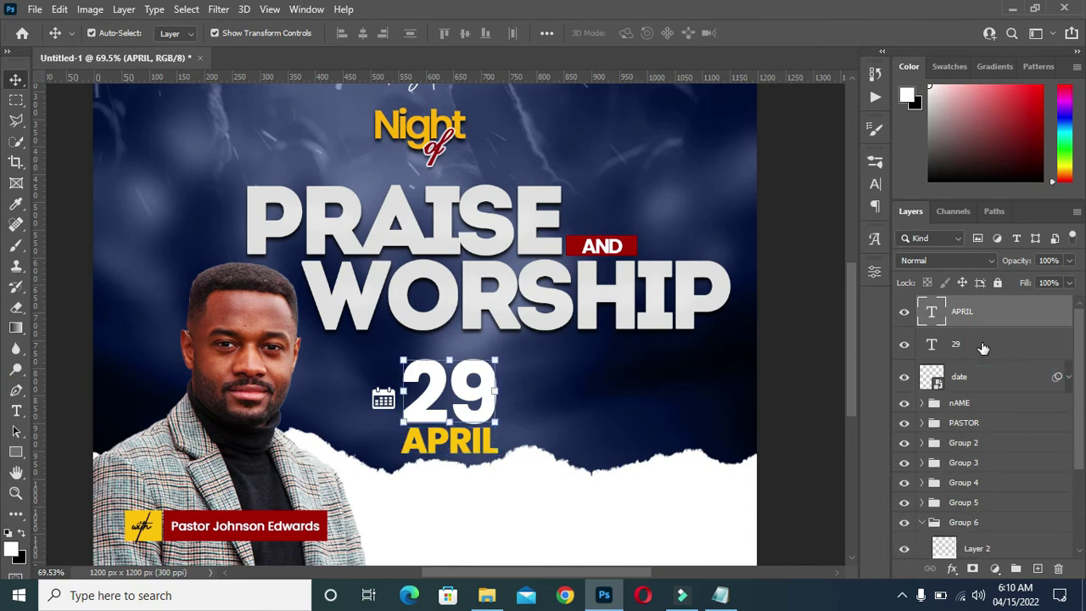
pyautogui.keyDown('shift'); pyautogui.click(972, 311); pyautogui.keyUp('shift')
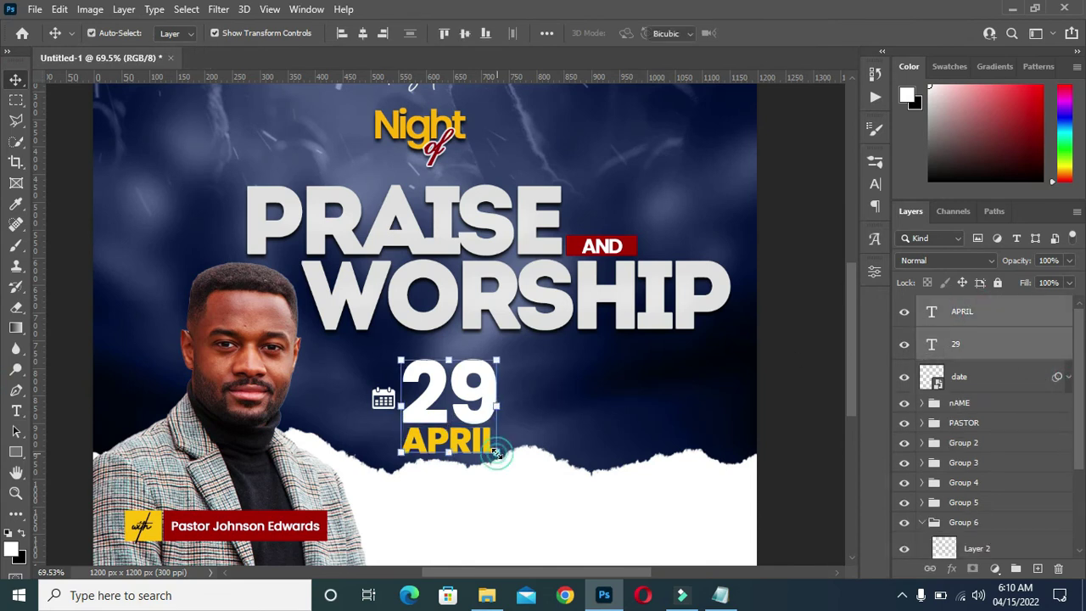
pyautogui.hotkey('ctrl', 't')
pyautogui.moveTo(498, 456)
pyautogui.mouseDown()
pyautogui.moveTo(475, 435)
pyautogui.moveTo(471, 406)
pyautogui.mouseUp()
pyautogui.moveTo(479, 360); pyautogui.dragTo(473, 368)
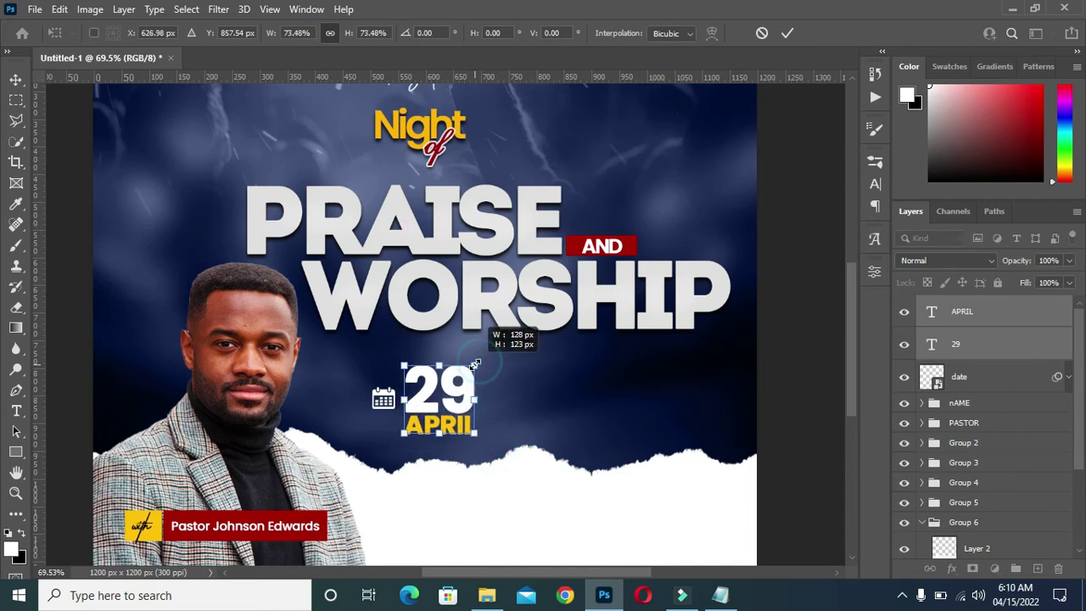
pyautogui.click(787, 34)
pyautogui.click(768, 299)
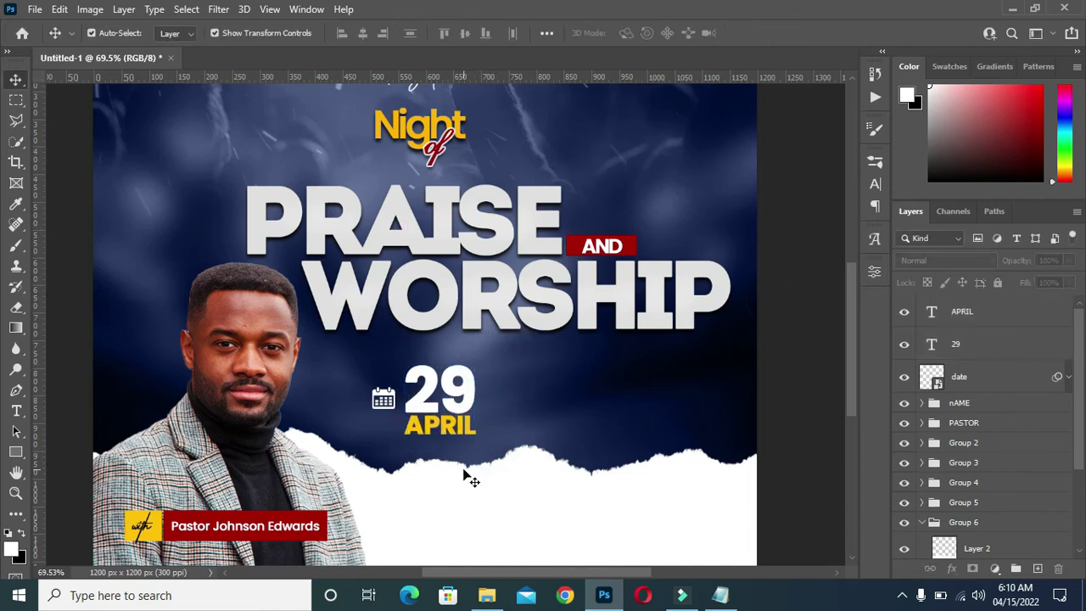
# Nudge the calendar icon so it sits snug beside the 29
pyautogui.scroll(-1, 472, 463)
pyautogui.scroll(-1, 461, 446)
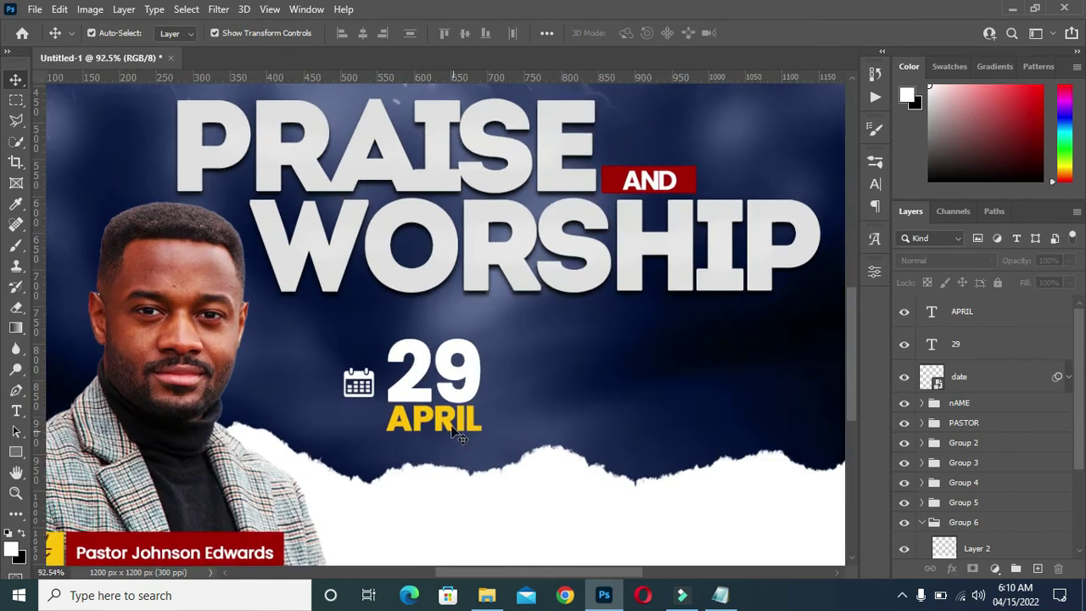
pyautogui.scroll(-2, 458, 445)
pyautogui.scroll(-1, 433, 453)
pyautogui.scroll(5, 438, 459)
pyautogui.scroll(4, 439, 458)
pyautogui.moveTo(411, 396); pyautogui.dragTo(407, 397)
pyautogui.scroll(-5, 467, 364)
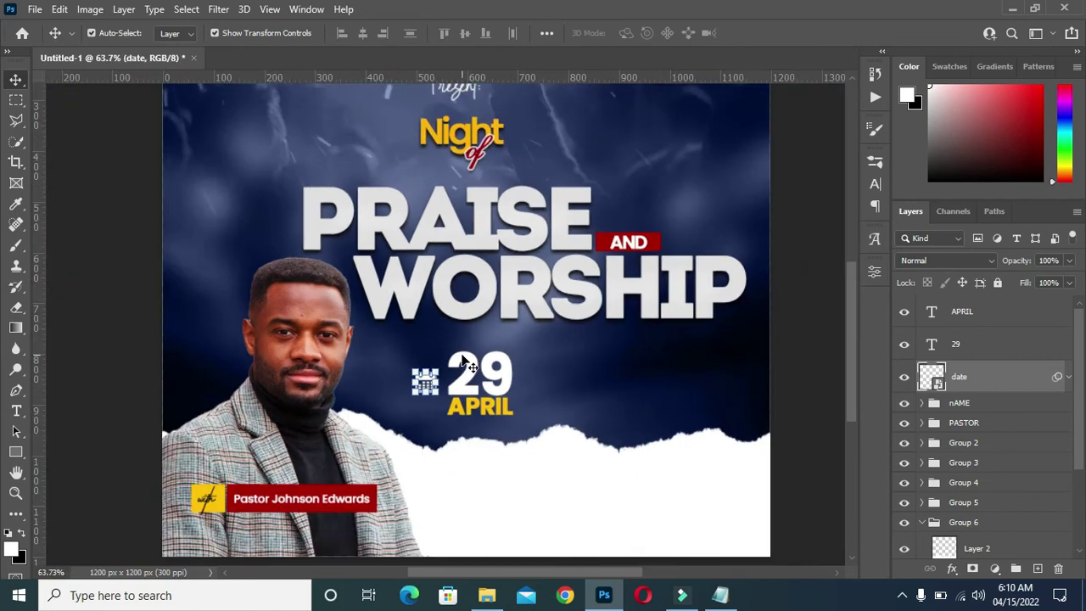
pyautogui.click(807, 402)
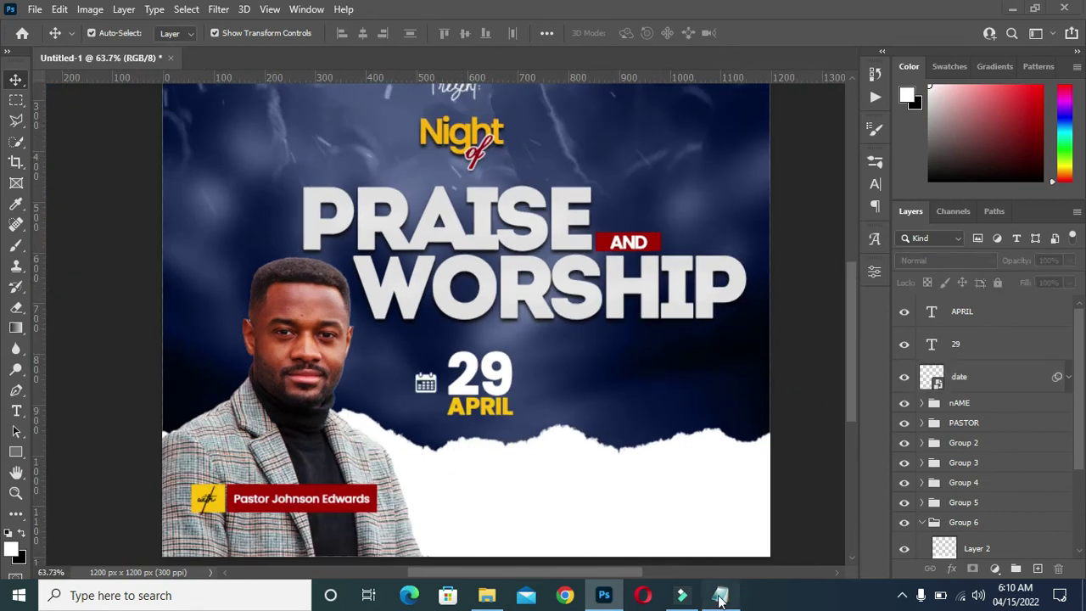
# Copy the 10PM time from the event notes
pyautogui.click(720, 595)
pyautogui.moveTo(260, 318); pyautogui.dragTo(298, 318)
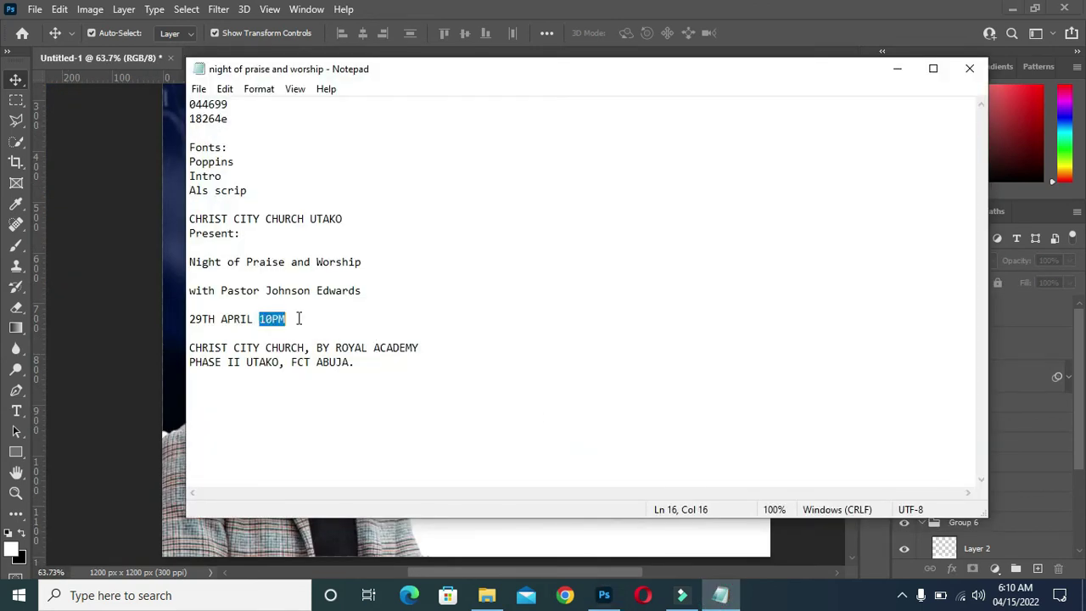
pyautogui.click(904, 76)
pyautogui.scroll(3, 555, 315)
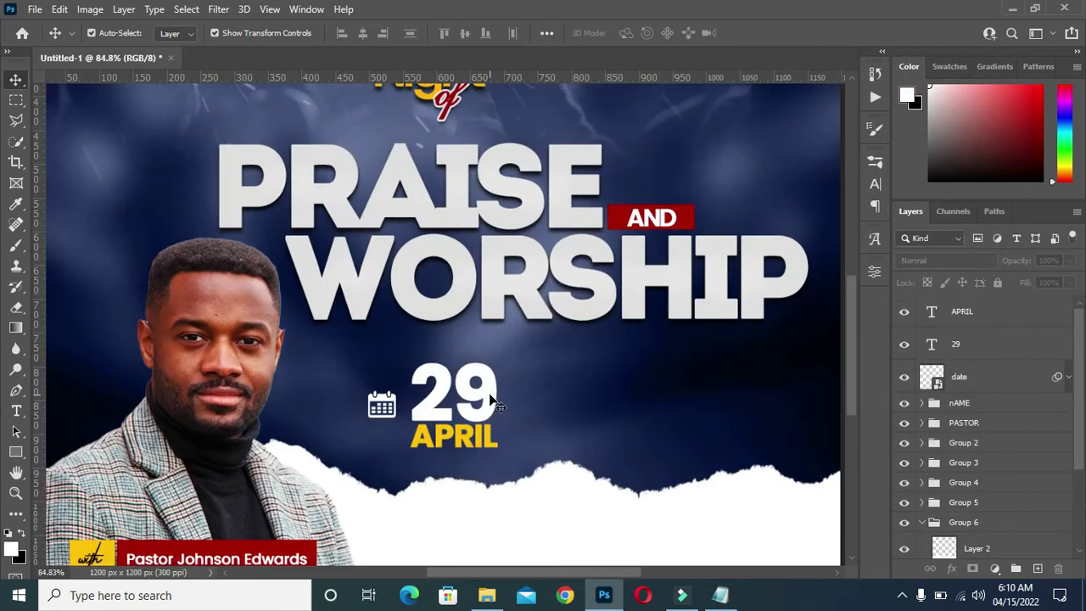
# Duplicate the 29 text and place the copy right of the original date
pyautogui.click(471, 392)
pyautogui.hotkey('ctrl', 'j')
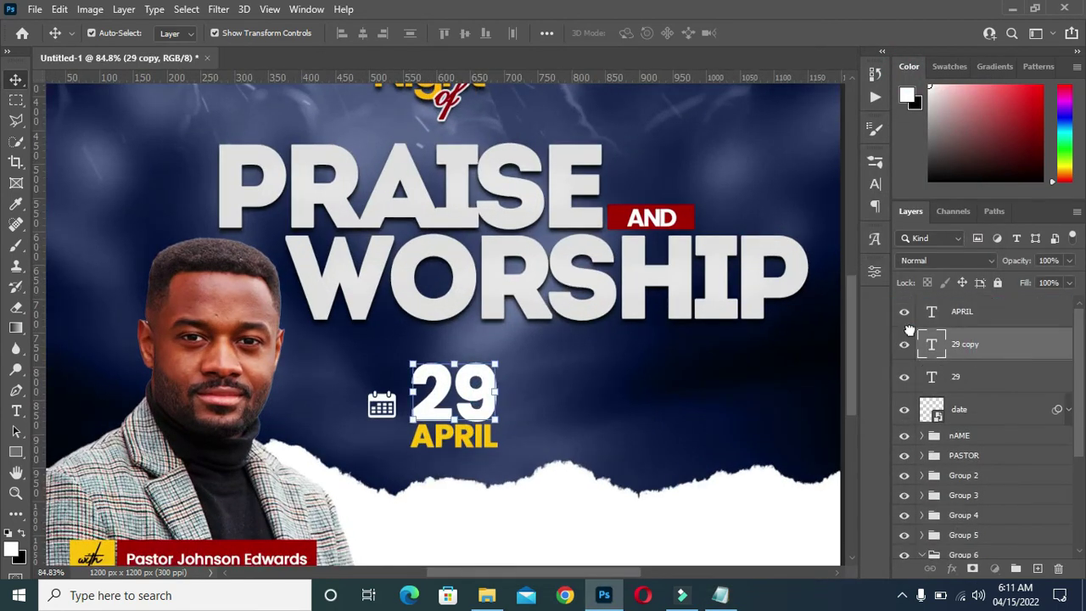
pyautogui.moveTo(937, 348); pyautogui.dragTo(968, 303)
pyautogui.moveTo(477, 400); pyautogui.dragTo(632, 405)
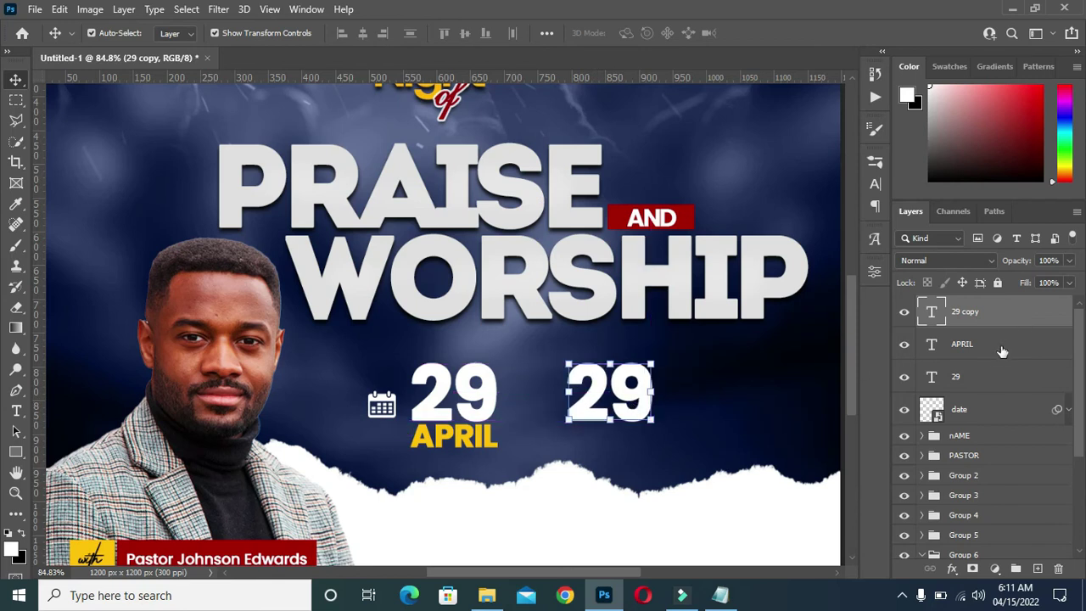
pyautogui.click(976, 344)
# Place the clock image 8004-200 at icon size beside the second 29
pyautogui.click(487, 594)
pyautogui.click(505, 298)
pyautogui.moveTo(505, 299); pyautogui.dragTo(129, 378)
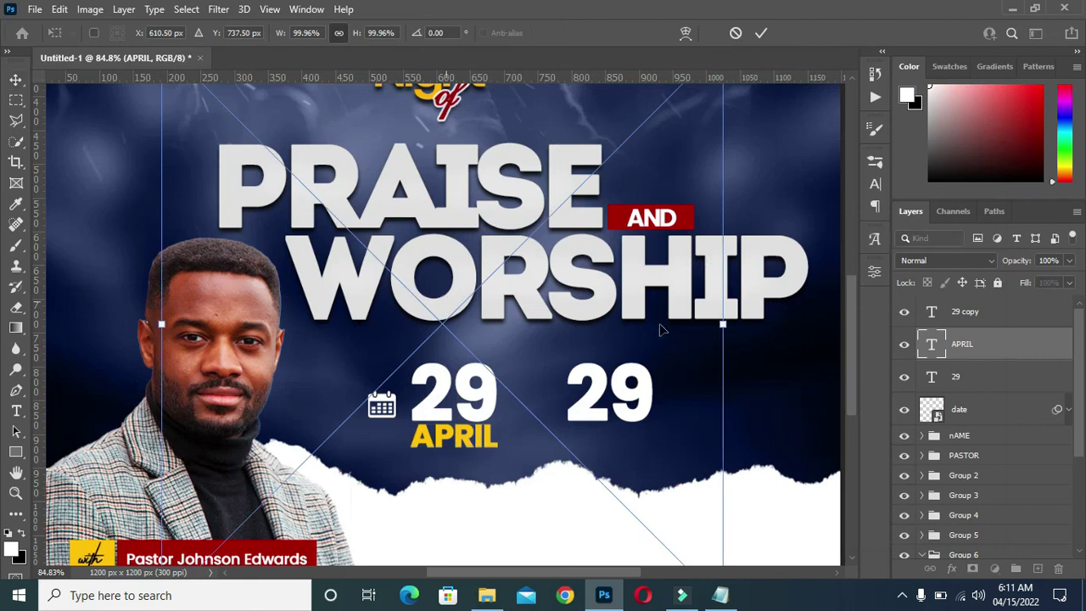
pyautogui.moveTo(722, 325); pyautogui.dragTo(316, 325)
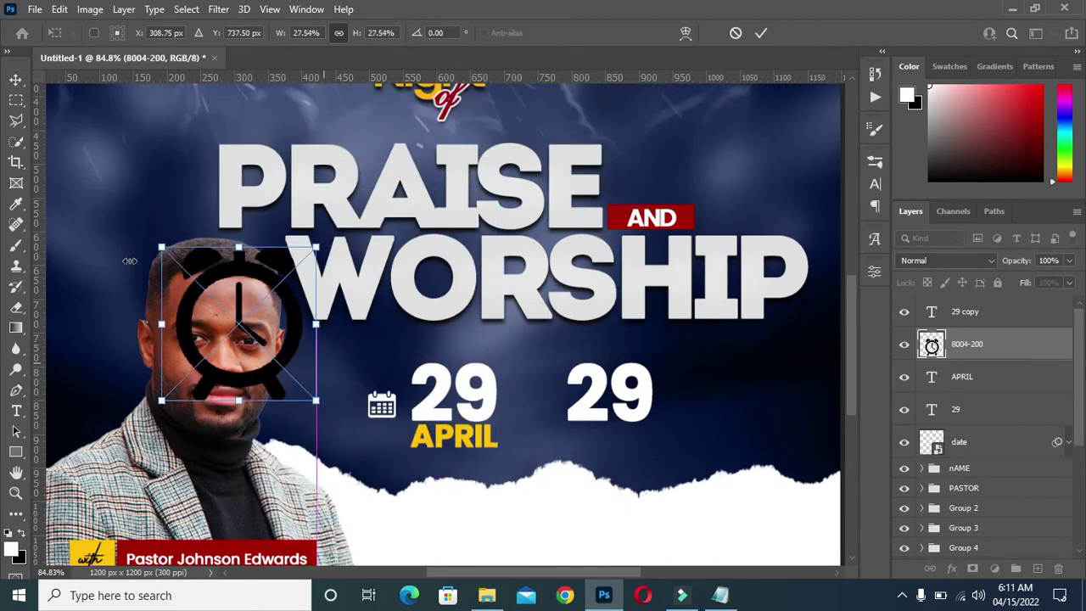
pyautogui.moveTo(273, 285); pyautogui.dragTo(535, 315)
pyautogui.moveTo(421, 275)
pyautogui.mouseDown()
pyautogui.moveTo(518, 390)
pyautogui.moveTo(555, 411)
pyautogui.moveTo(542, 403)
pyautogui.mouseUp()
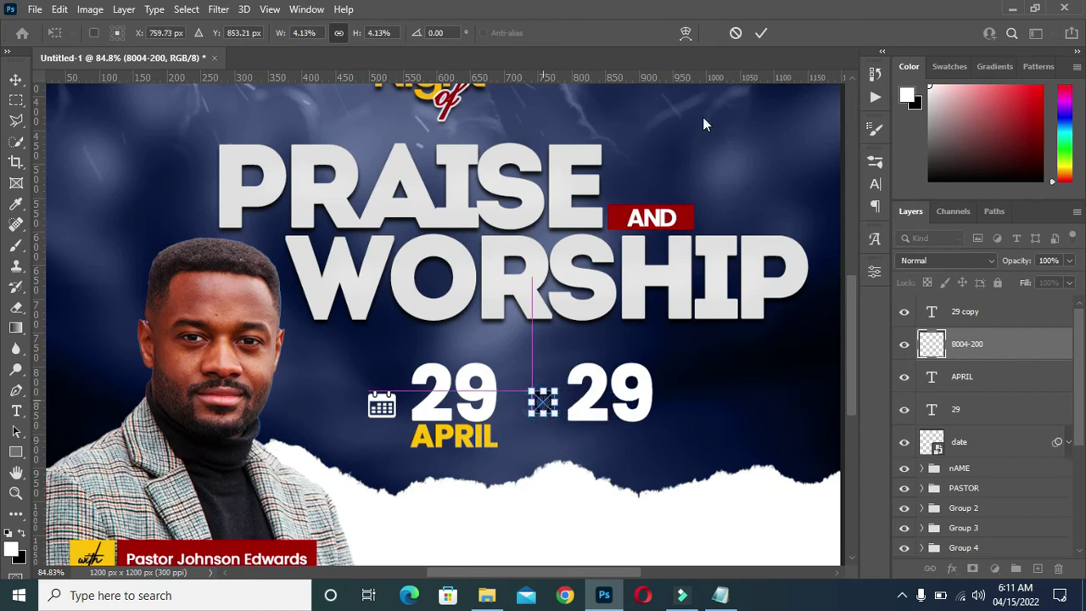
pyautogui.click(760, 34)
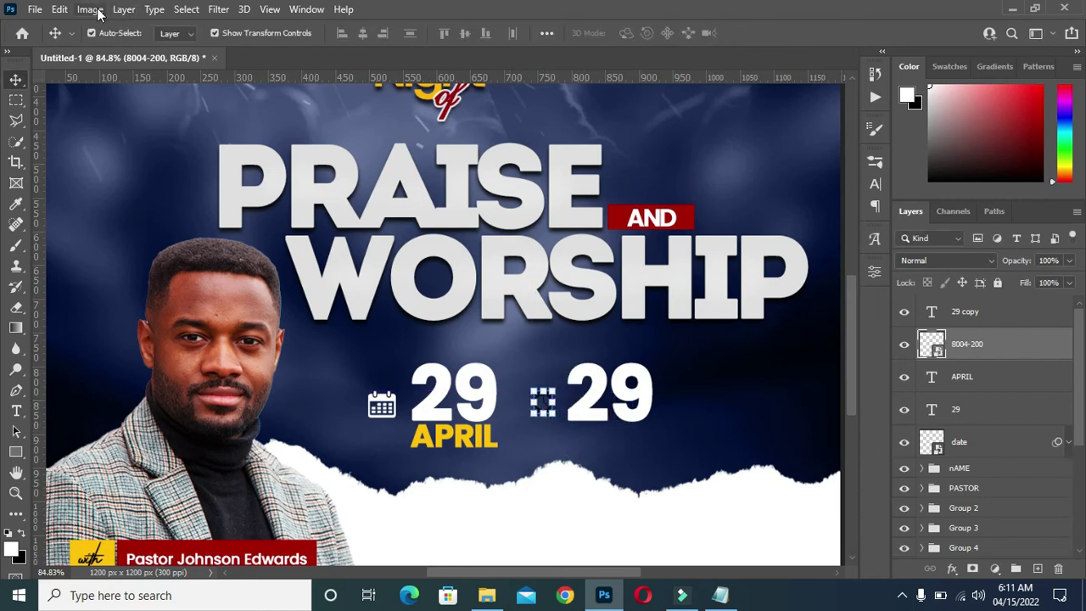
# Turn the clock icon white with Hue/Saturation Lightness +100
pyautogui.click(90, 9)
pyautogui.click(284, 134)
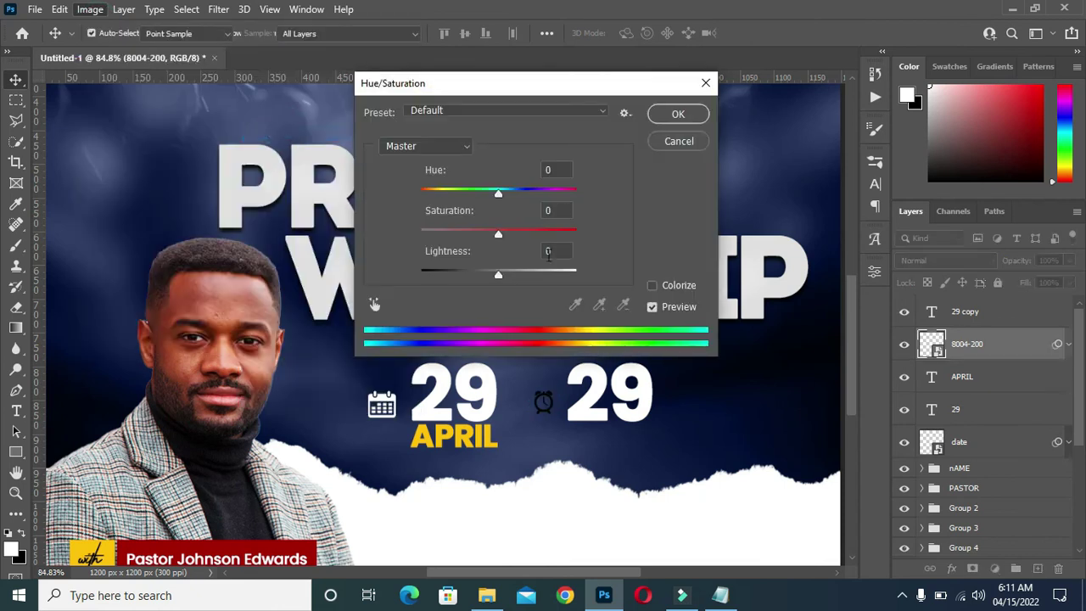
pyautogui.moveTo(498, 274); pyautogui.dragTo(611, 277)
pyautogui.click(677, 114)
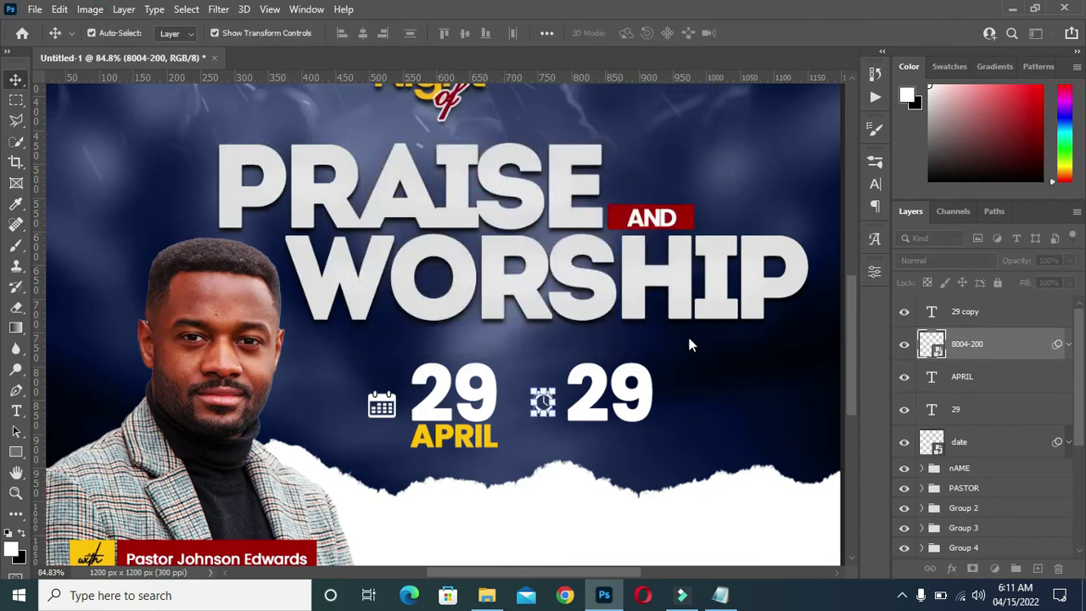
pyautogui.scroll(1, 653, 420)
pyautogui.scroll(1, 650, 412)
# Retype the second 29 as '10PM' and shrink it to about 57%
pyautogui.click(635, 395)
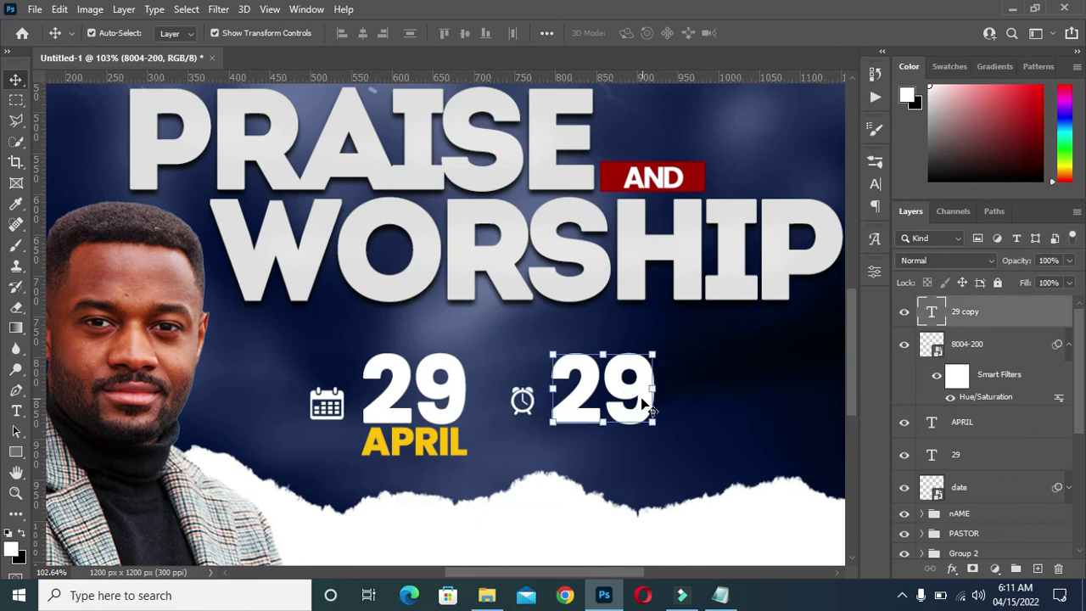
pyautogui.doubleClick(607, 391)
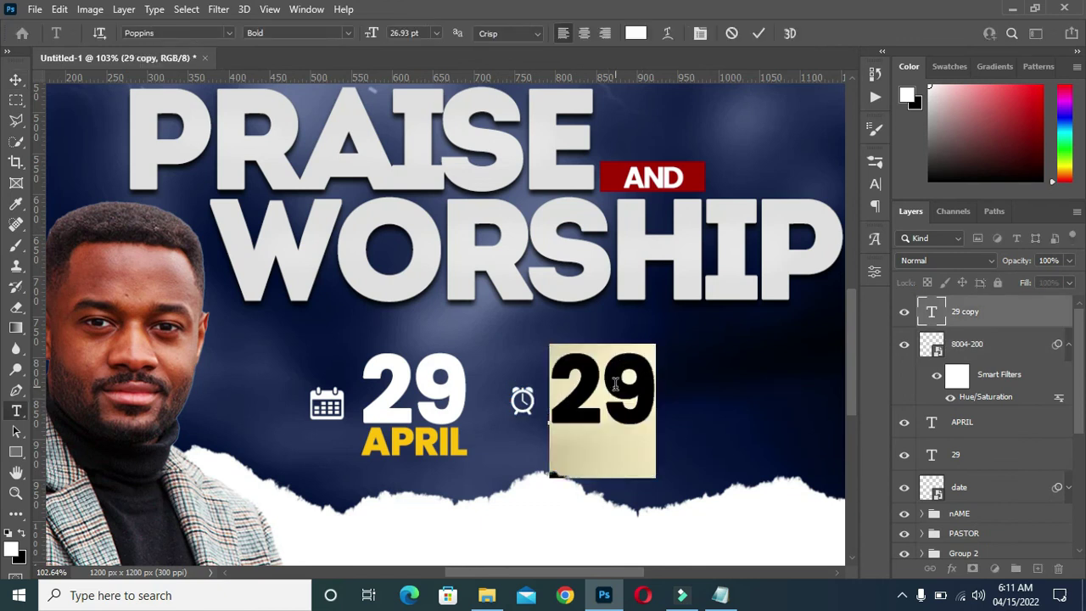
pyautogui.write('10PM')
pyautogui.click(761, 35)
pyautogui.click(17, 79)
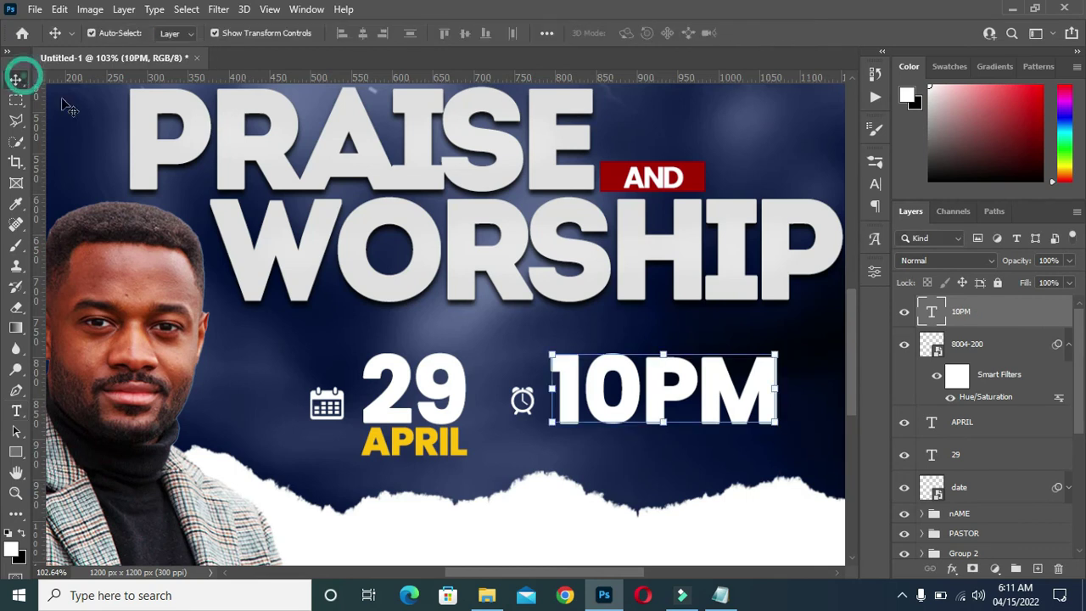
pyautogui.click(777, 387)
pyautogui.moveTo(777, 413)
pyautogui.mouseDown()
pyautogui.moveTo(658, 433)
pyautogui.moveTo(673, 428)
pyautogui.mouseUp()
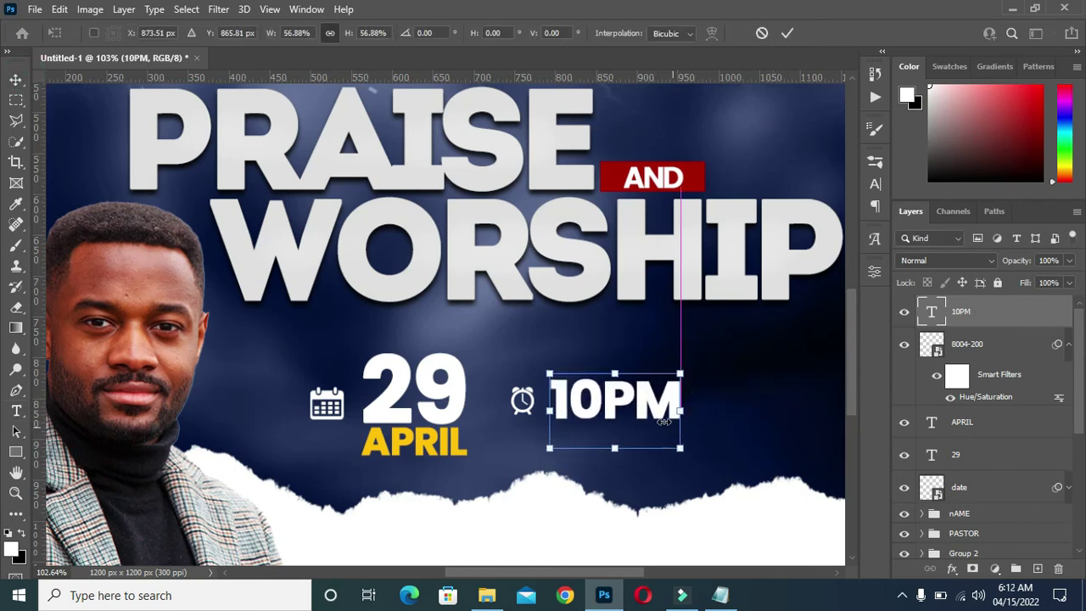
pyautogui.click(786, 32)
pyautogui.scroll(-5, 695, 400)
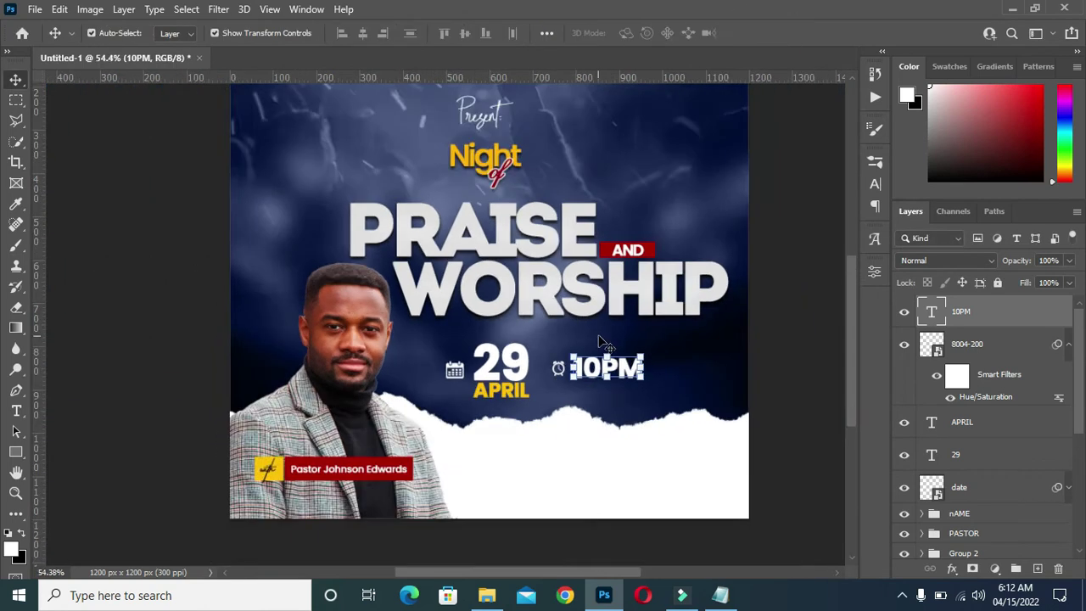
# Group the clock icon layer with the 10PM text layer into Group 7
pyautogui.scroll(-1, 577, 442)
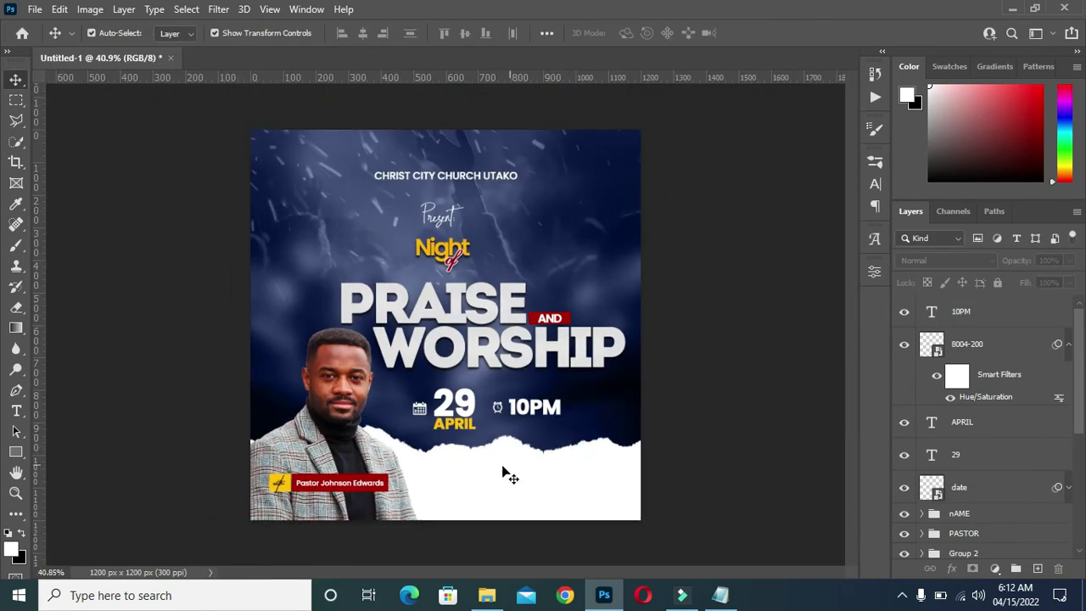
pyautogui.scroll(1, 479, 477)
pyautogui.scroll(1, 466, 478)
pyautogui.scroll(-1, 458, 484)
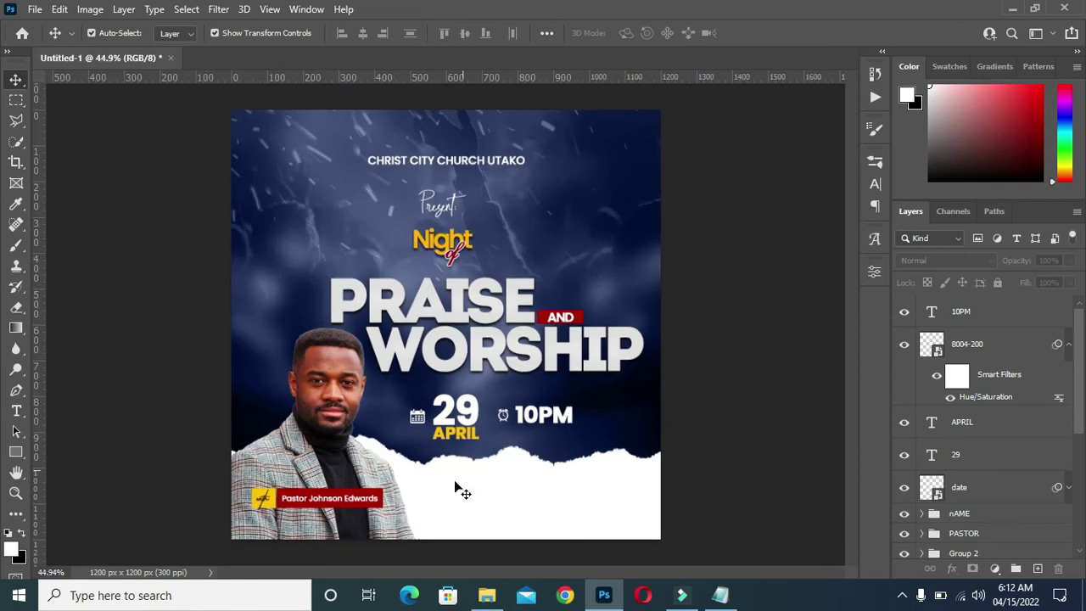
pyautogui.scroll(1, 441, 483)
pyautogui.scroll(-1, 441, 484)
pyautogui.scroll(1, 441, 484)
pyautogui.scroll(1, 442, 484)
pyautogui.scroll(4, 443, 483)
pyautogui.scroll(-2, 605, 485)
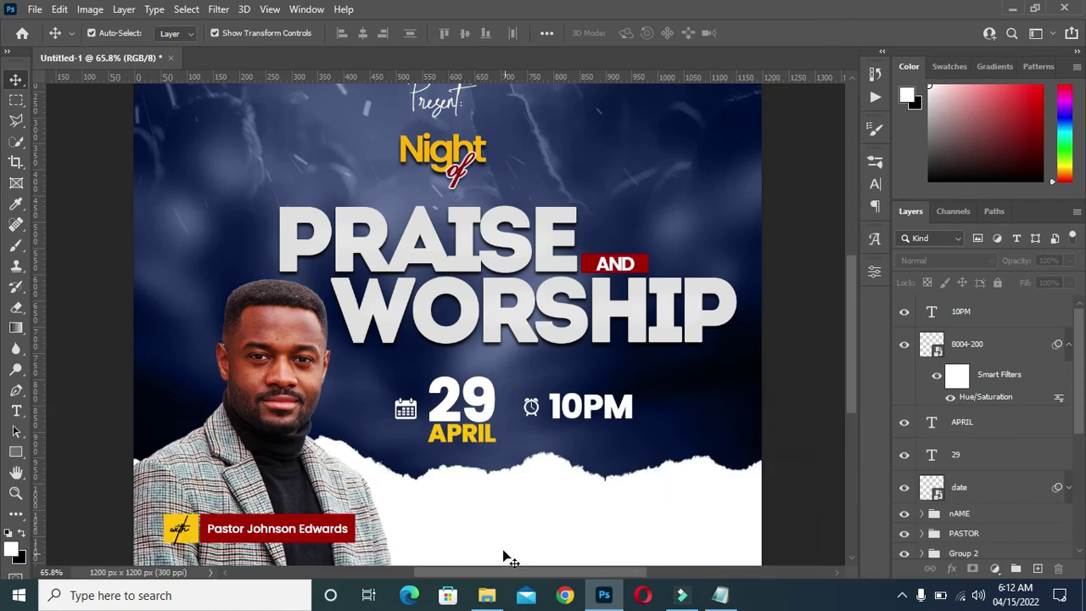
pyautogui.scroll(1, 496, 535)
pyautogui.scroll(-1, 481, 498)
pyautogui.scroll(1, 471, 458)
pyautogui.scroll(1, 466, 424)
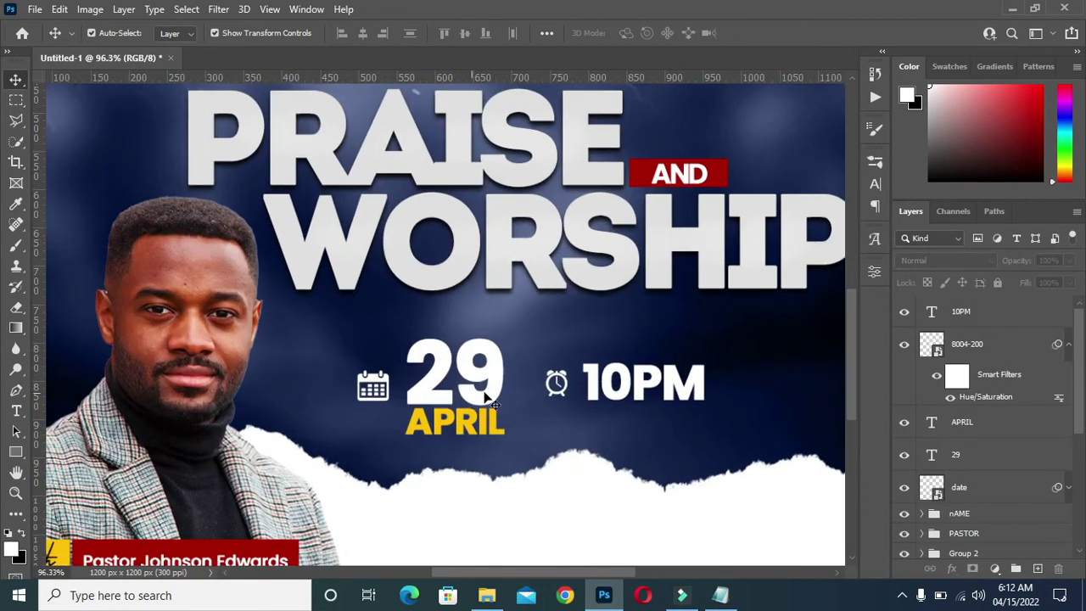
pyautogui.click(1069, 346)
pyautogui.click(980, 348)
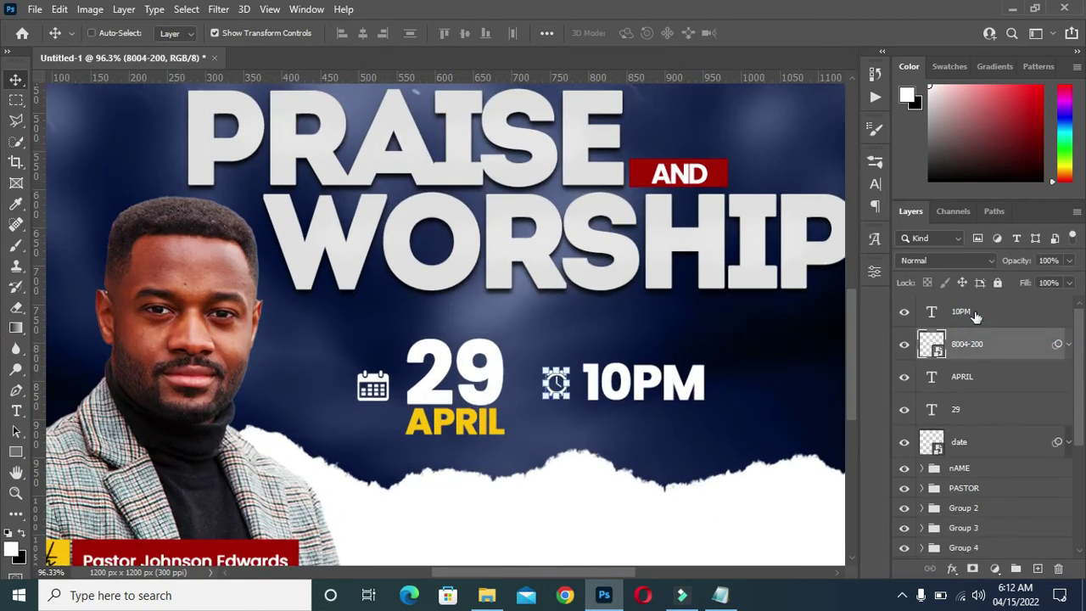
pyautogui.keyDown('shift'); pyautogui.click(975, 315); pyautogui.keyUp('shift')
pyautogui.hotkey('ctrl', 'g')
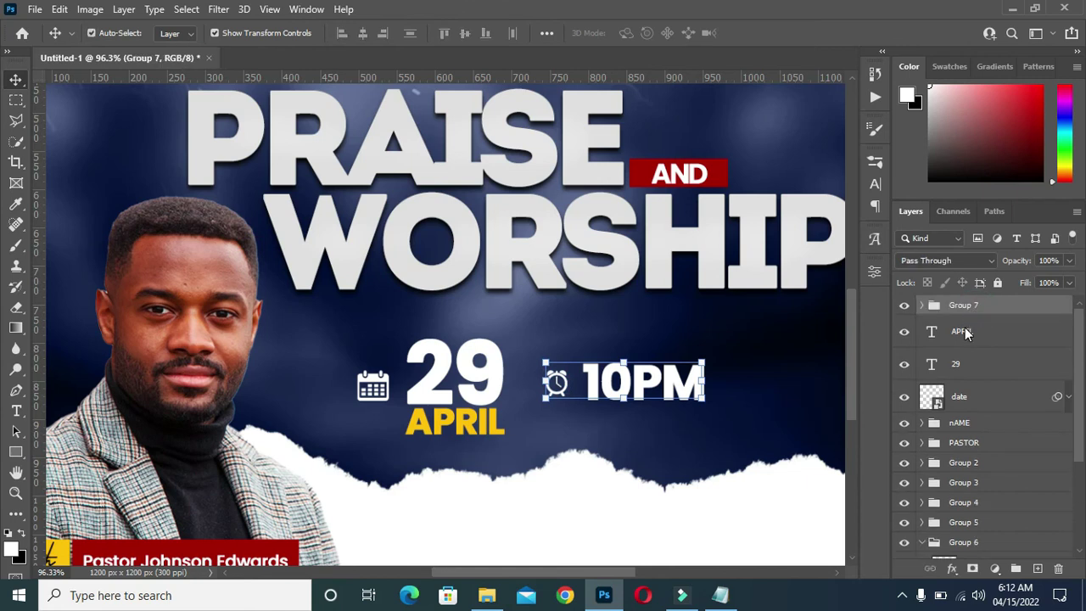
# Group the calendar icon, 29 and APRIL layers into Group 8
pyautogui.click(963, 332)
pyautogui.keyDown('shift'); pyautogui.click(968, 397); pyautogui.keyUp('shift')
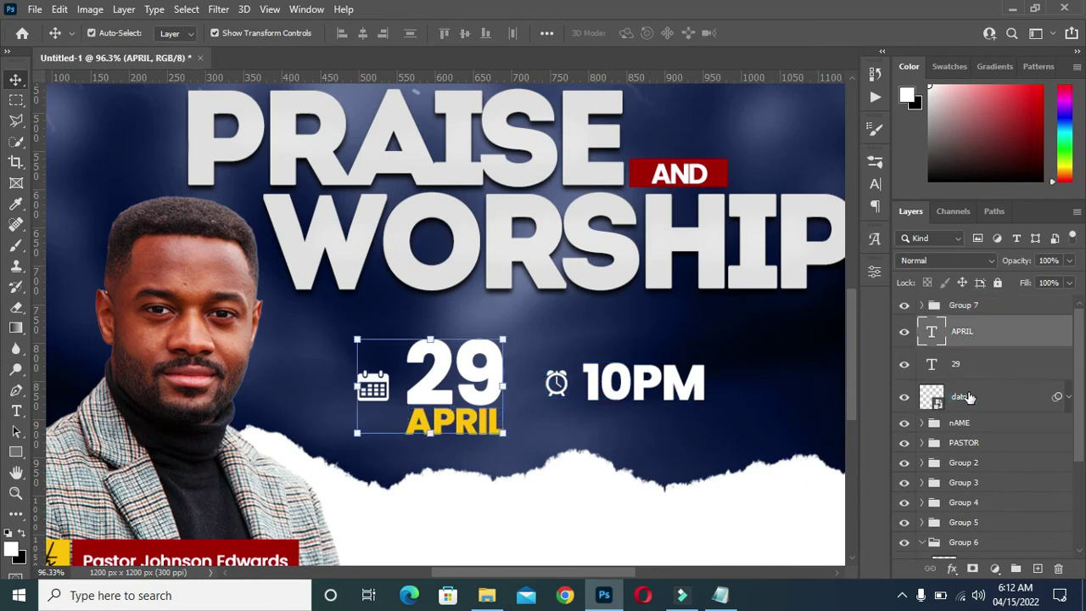
pyautogui.hotkey('ctrl', 'g')
pyautogui.click(923, 325)
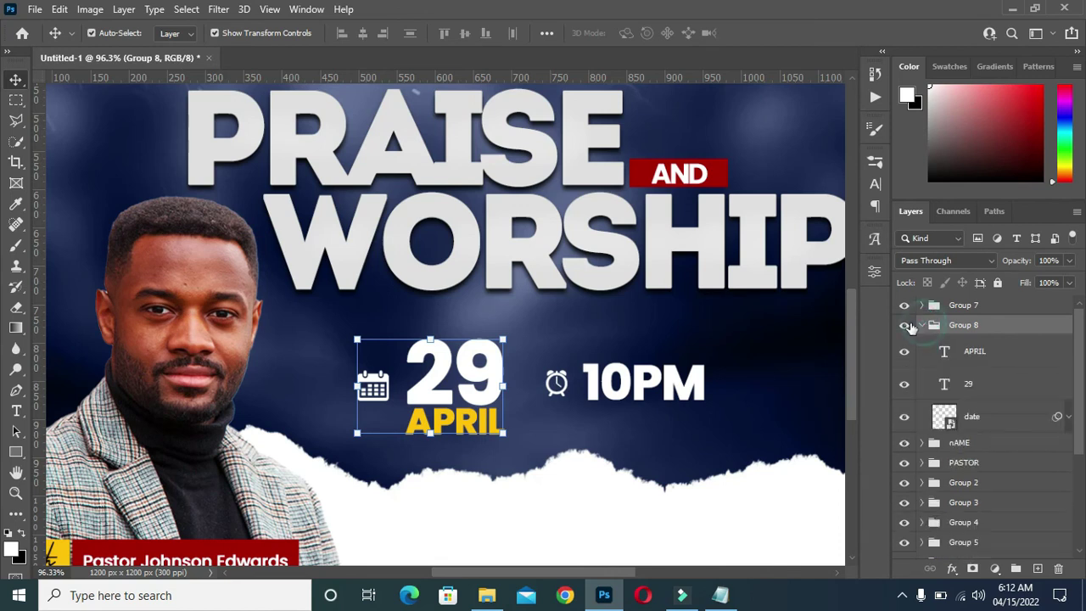
pyautogui.click(371, 384)
# Add a new text layer reading 'FRIDAY' above the 29 date
pyautogui.press('t')
pyautogui.scroll(3, 425, 335)
pyautogui.click(409, 331)
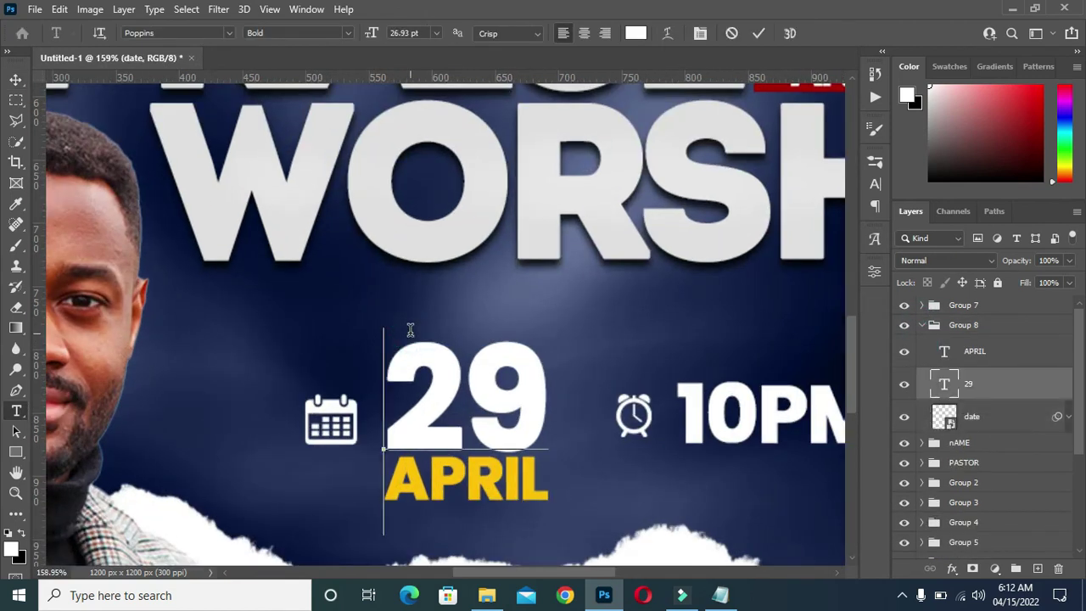
pyautogui.click(760, 34)
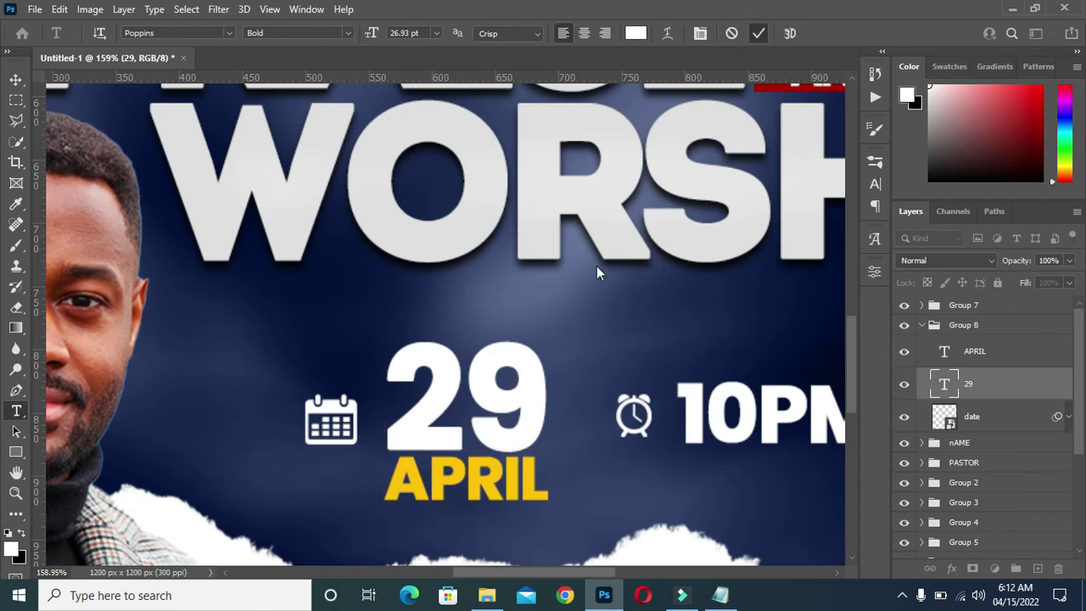
pyautogui.click(246, 328)
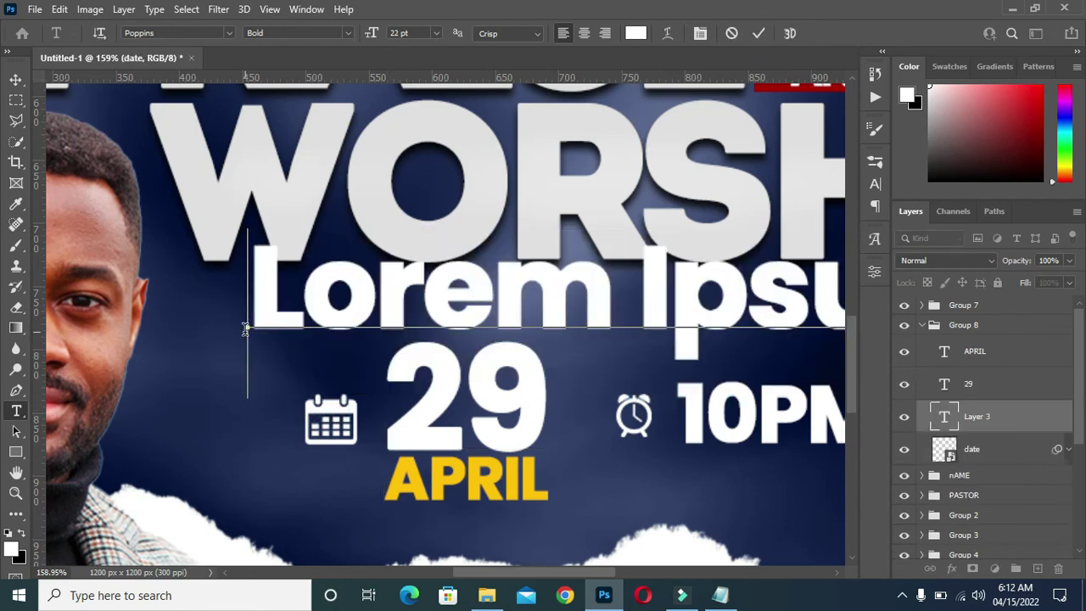
pyautogui.click(245, 329)
pyautogui.hotkey('ctrl', 'a')
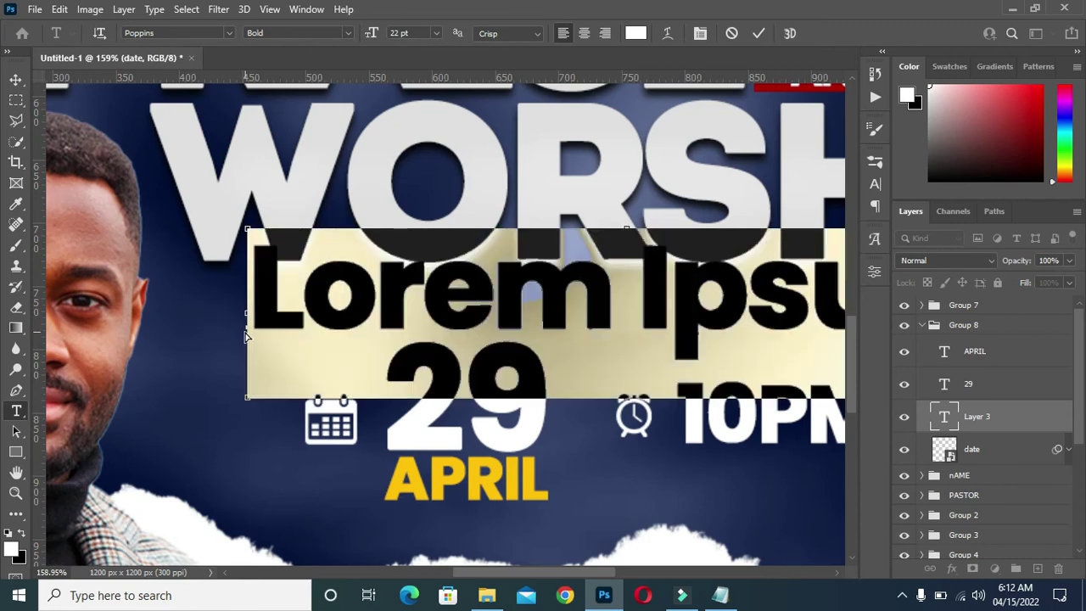
pyautogui.write('F')
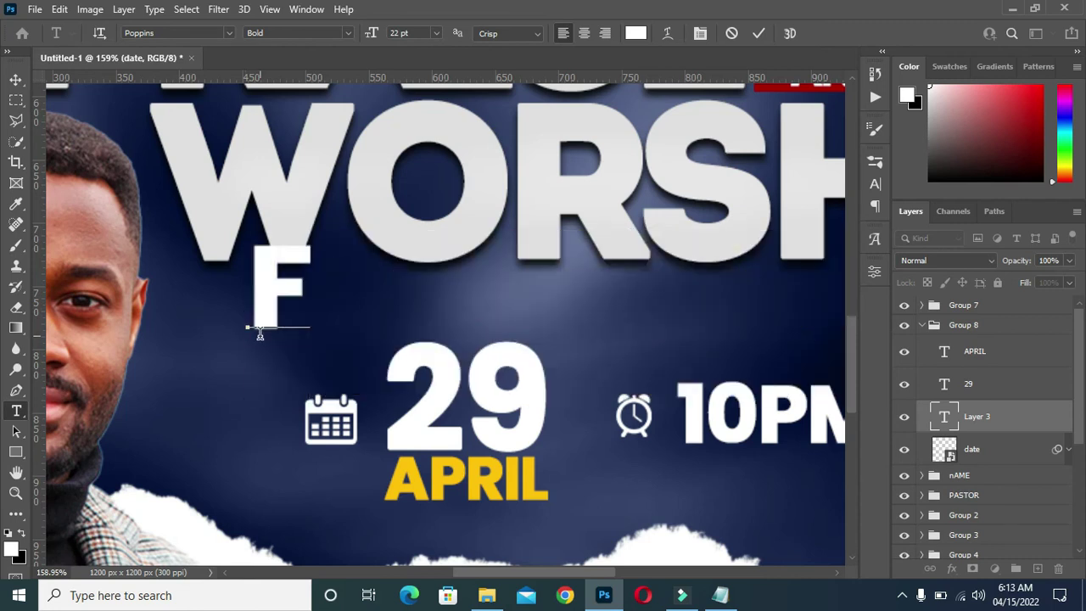
pyautogui.write('RIA')
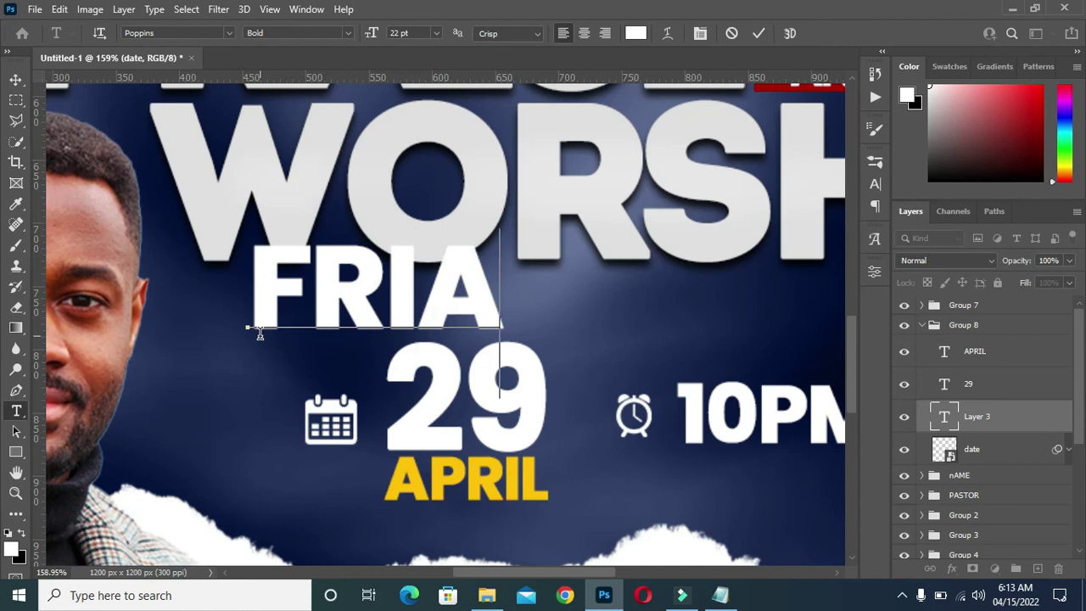
pyautogui.press('BackSpace')
pyautogui.write('DAY')
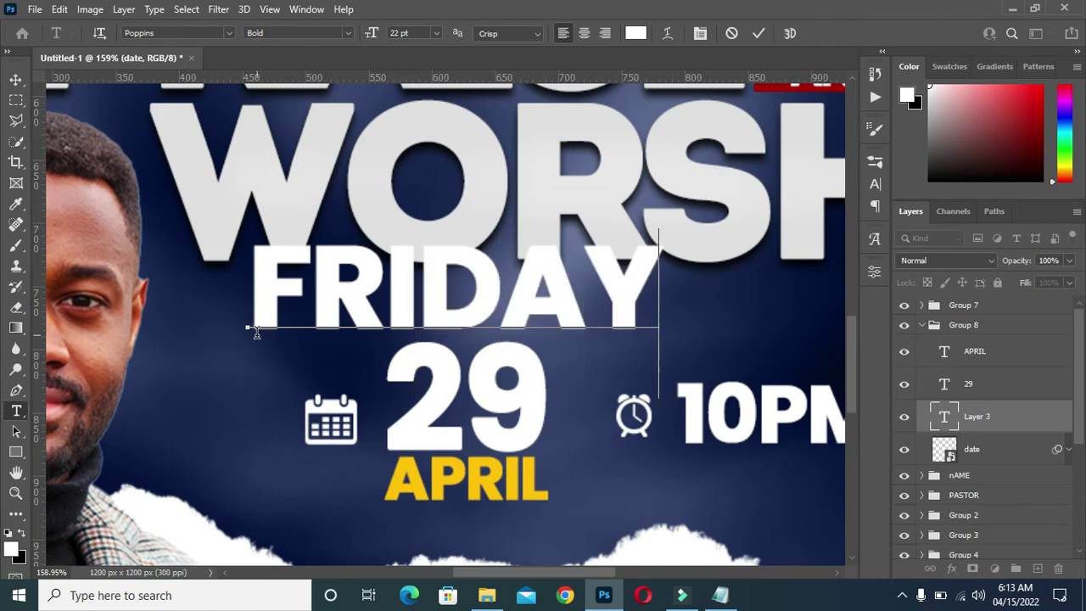
pyautogui.click(759, 34)
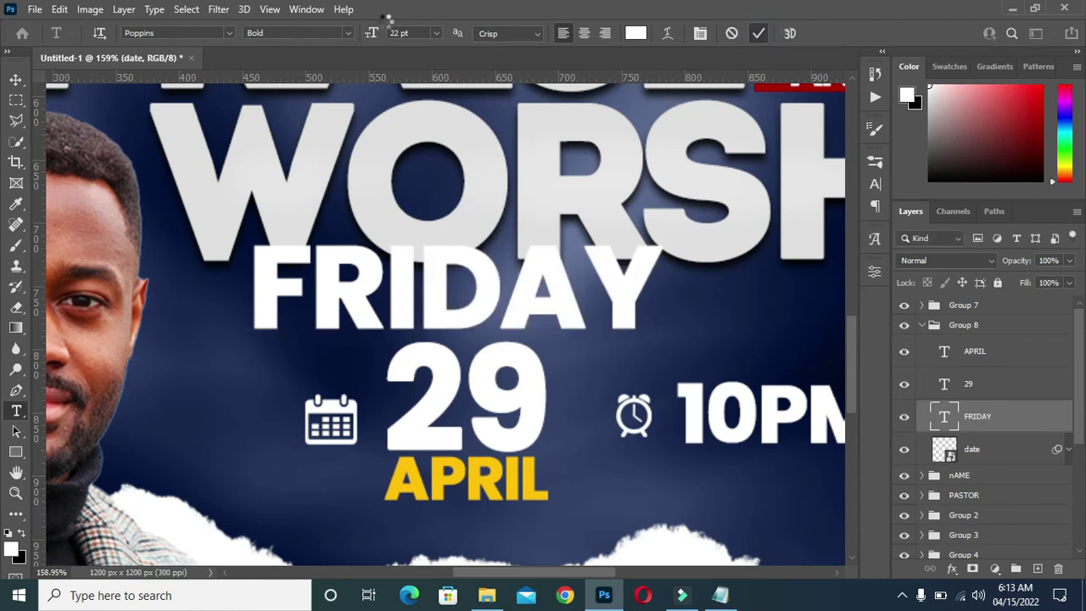
# Make FRIDAY SemiBold and scale it to about 37%, sitting just above 29
pyautogui.click(348, 32)
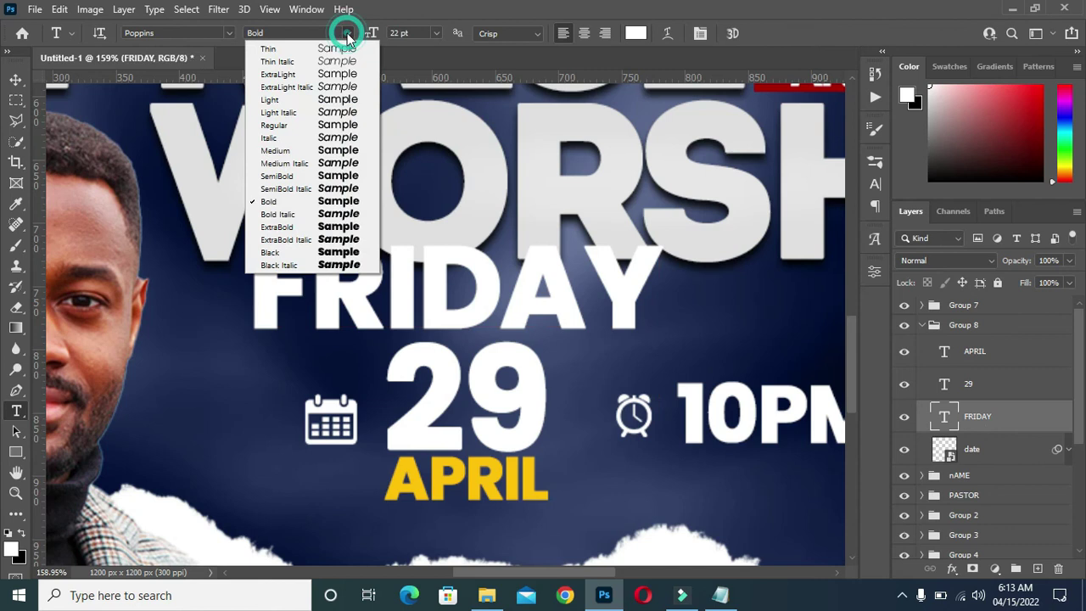
pyautogui.click(315, 175)
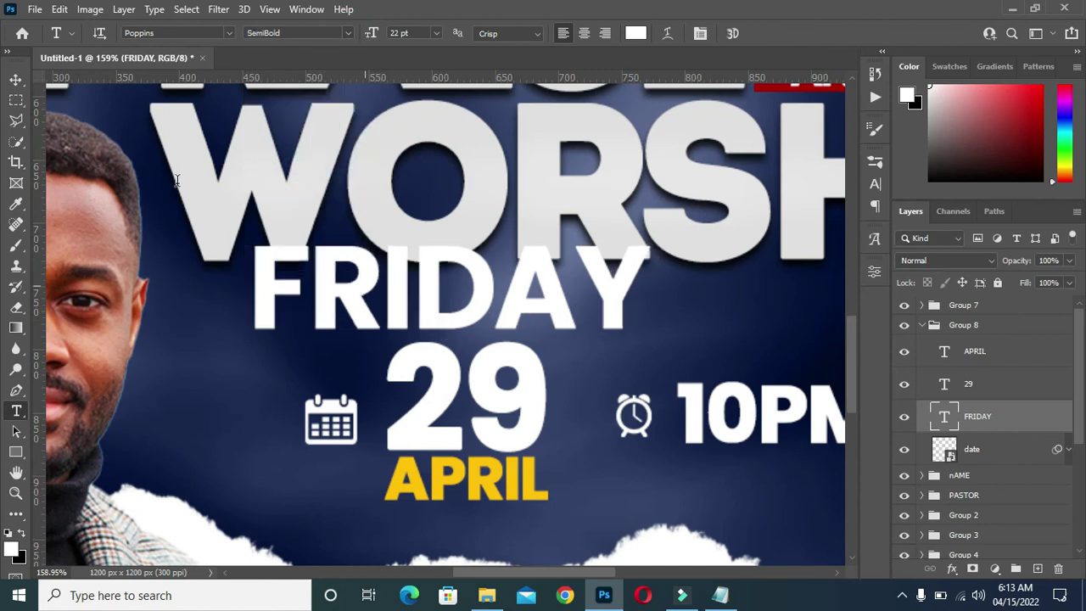
pyautogui.click(15, 80)
pyautogui.moveTo(451, 245); pyautogui.dragTo(436, 321)
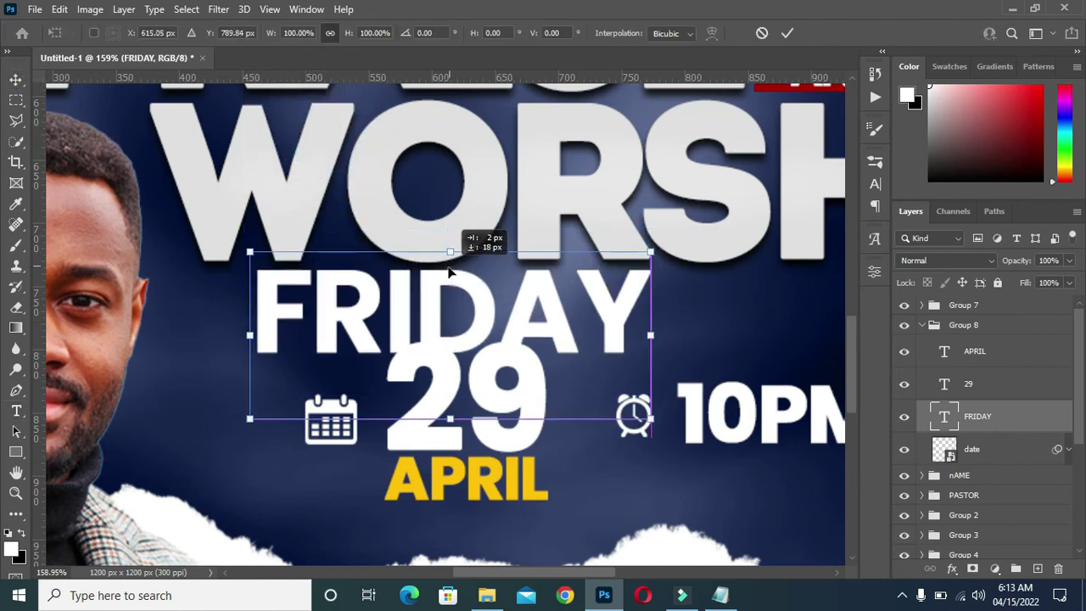
pyautogui.moveTo(454, 335); pyautogui.dragTo(508, 297)
pyautogui.moveTo(609, 335); pyautogui.dragTo(538, 337)
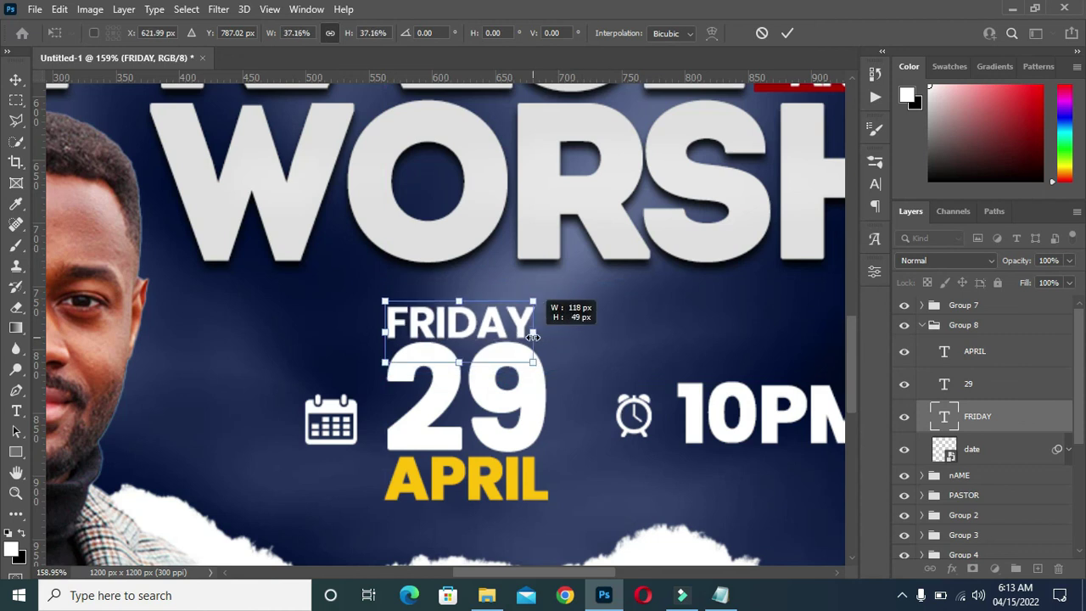
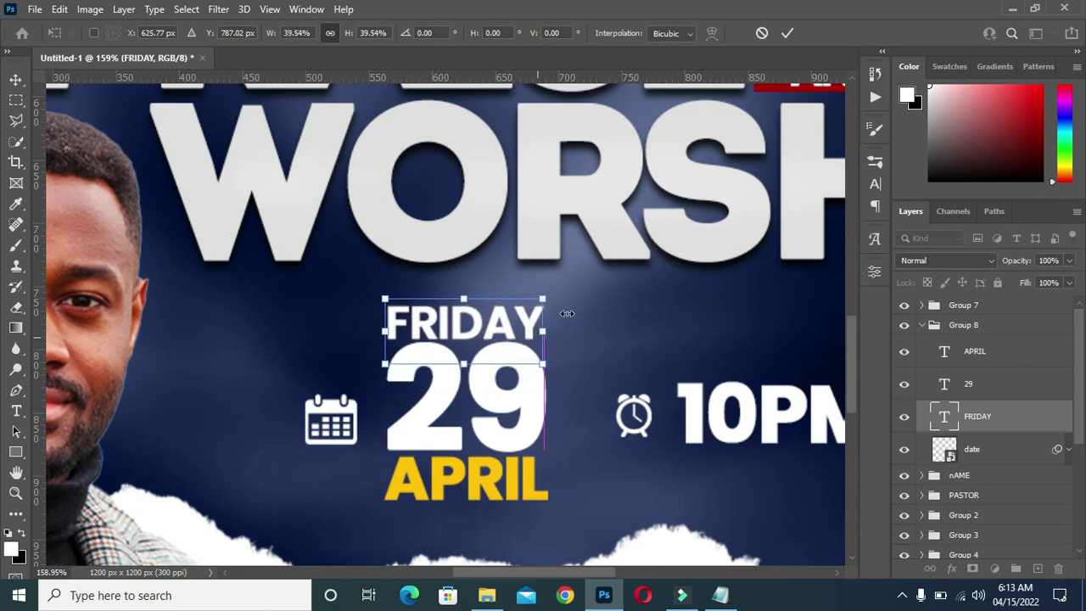
# Widen the FRIDAY text to about 103% so it lines up with the 29
pyautogui.click(787, 32)
pyautogui.hotkey('ctrl', 't')
pyautogui.moveTo(547, 323); pyautogui.dragTo(552, 324)
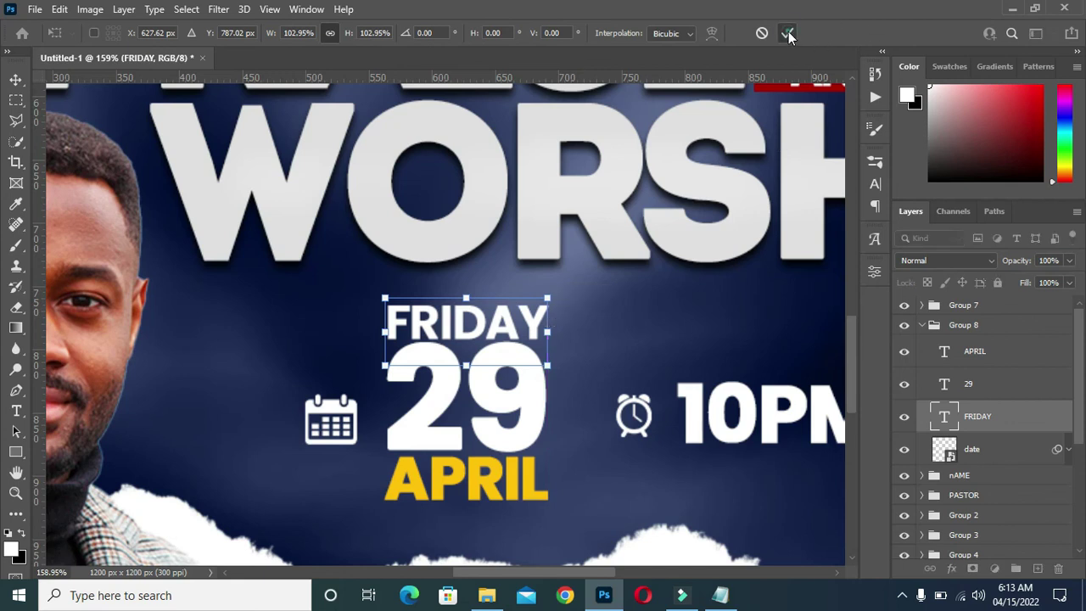
pyautogui.scroll(-5, 531, 285)
pyautogui.press('Return')
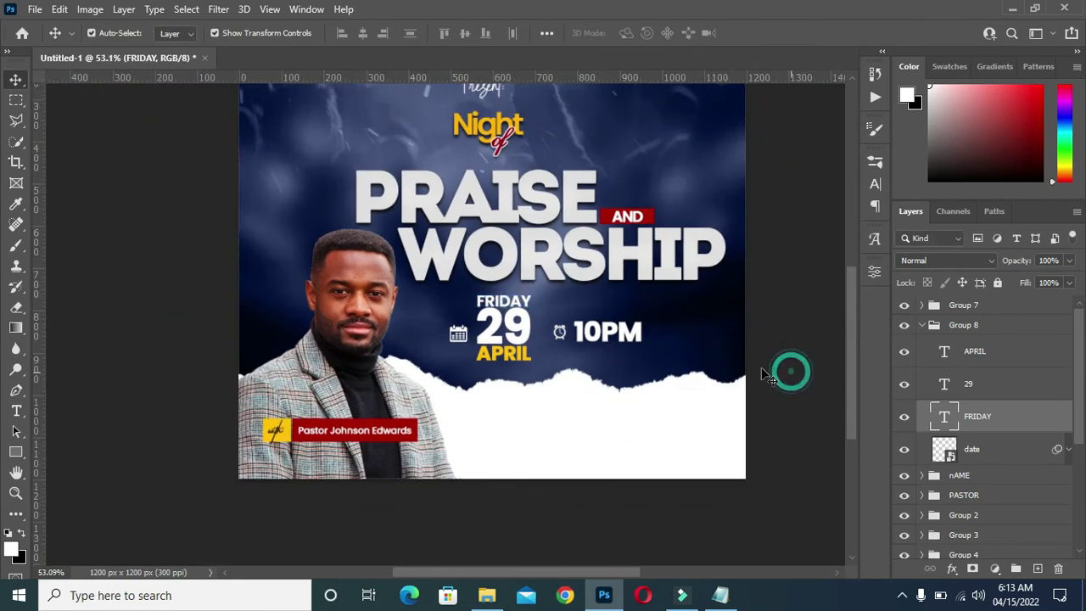
pyautogui.scroll(2, 512, 396)
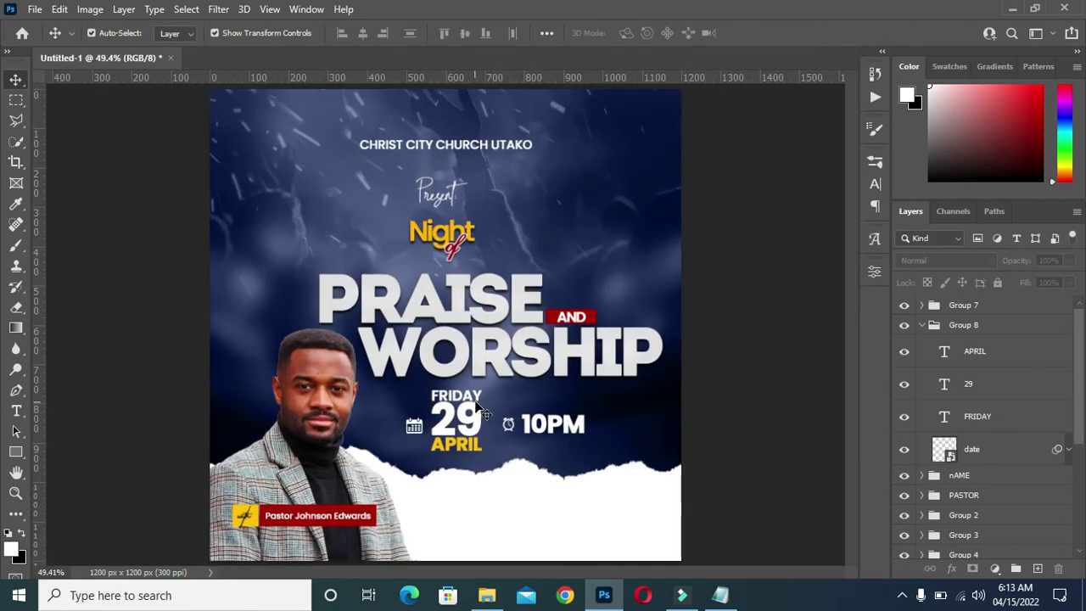
# Nudge the date group down a few pixels and collapse its layers
pyautogui.click(455, 402)
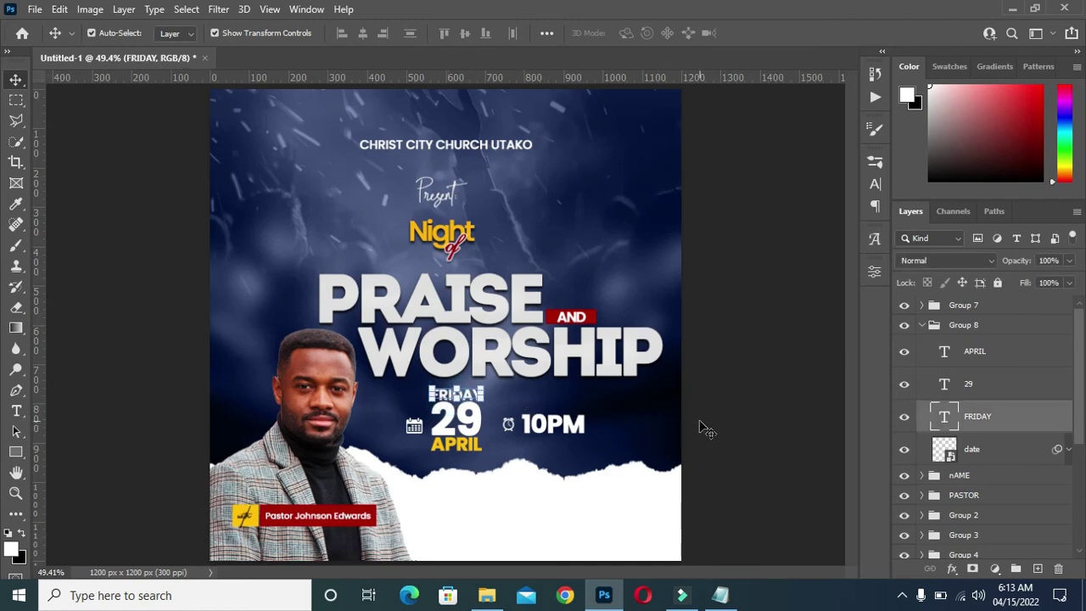
pyautogui.click(925, 329)
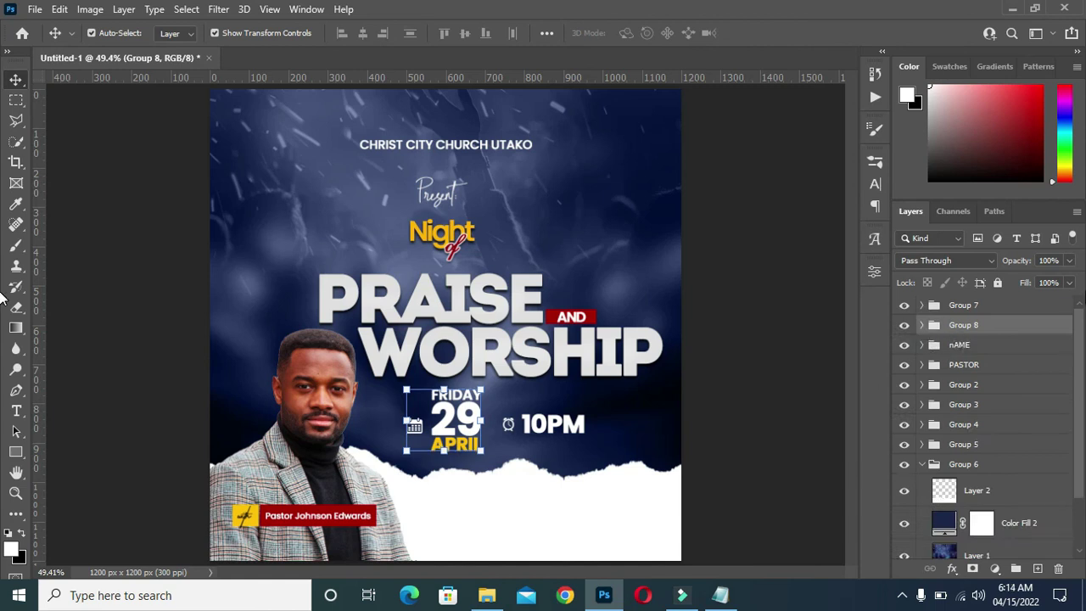
pyautogui.press('Down')
pyautogui.press('Down')
pyautogui.press('Down')
pyautogui.press('Down')
pyautogui.press('Down')
pyautogui.press('Down')
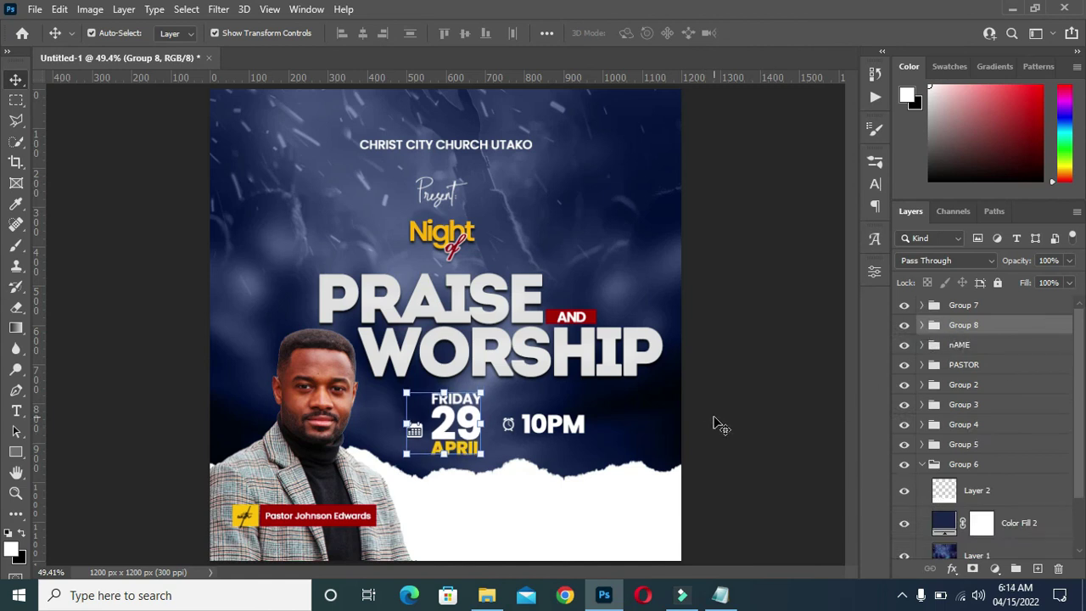
pyautogui.click(414, 428)
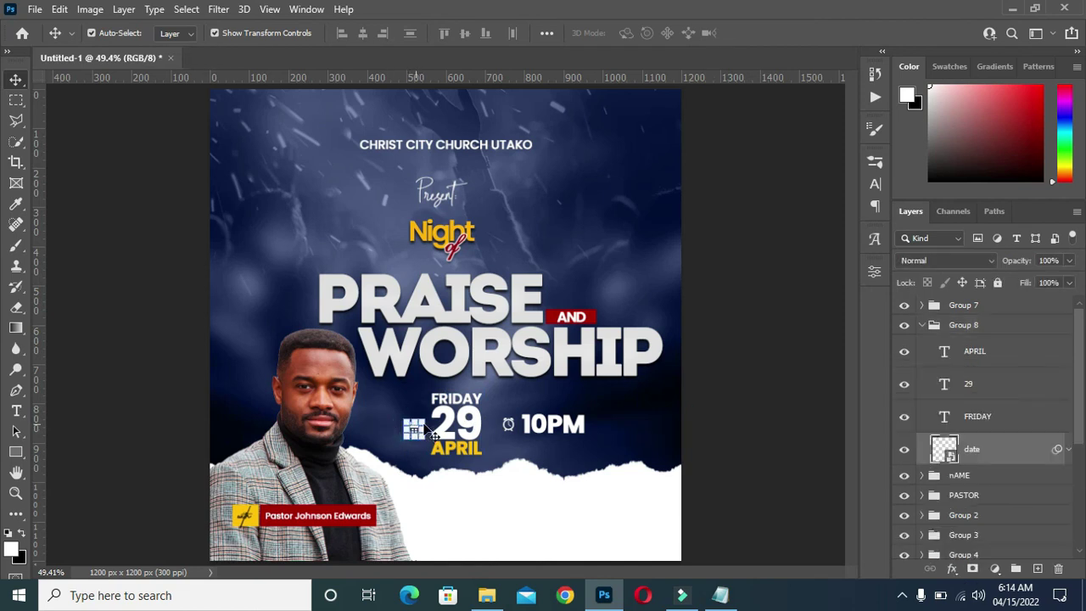
pyautogui.click(719, 421)
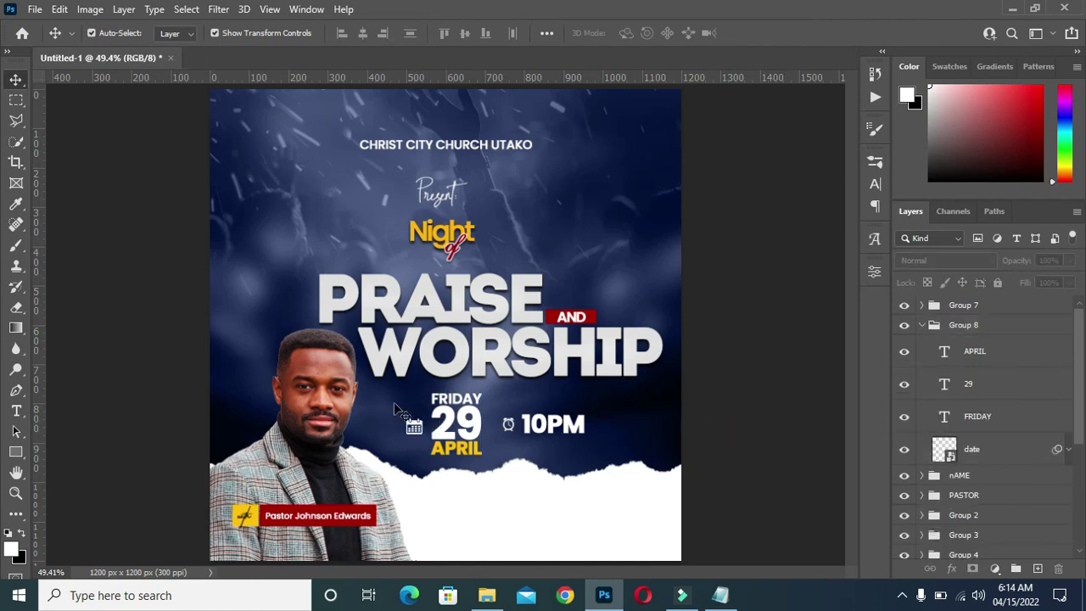
pyautogui.click(415, 429)
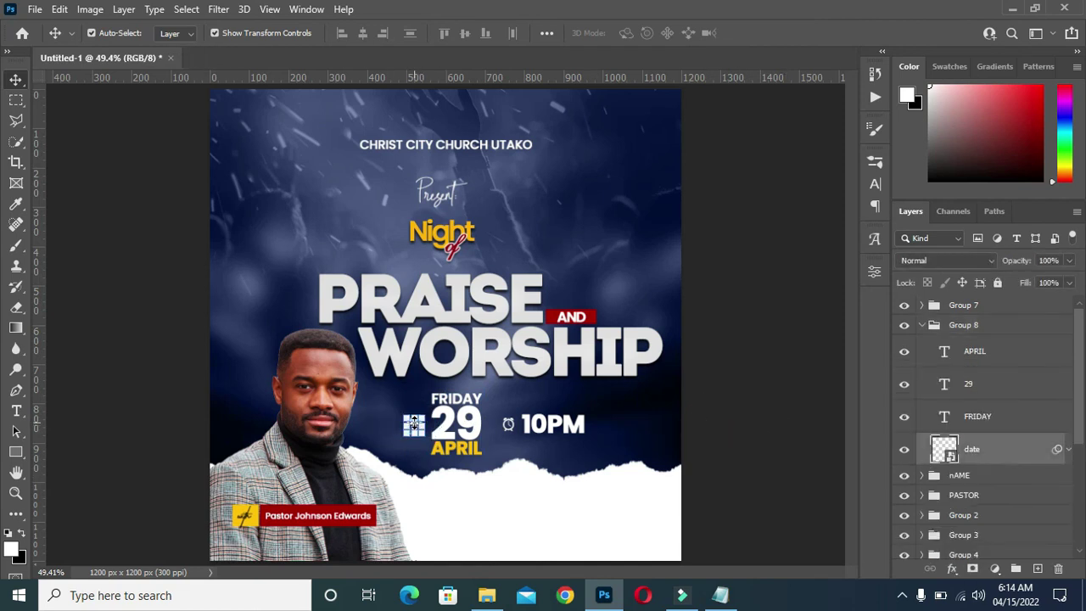
pyautogui.click(704, 430)
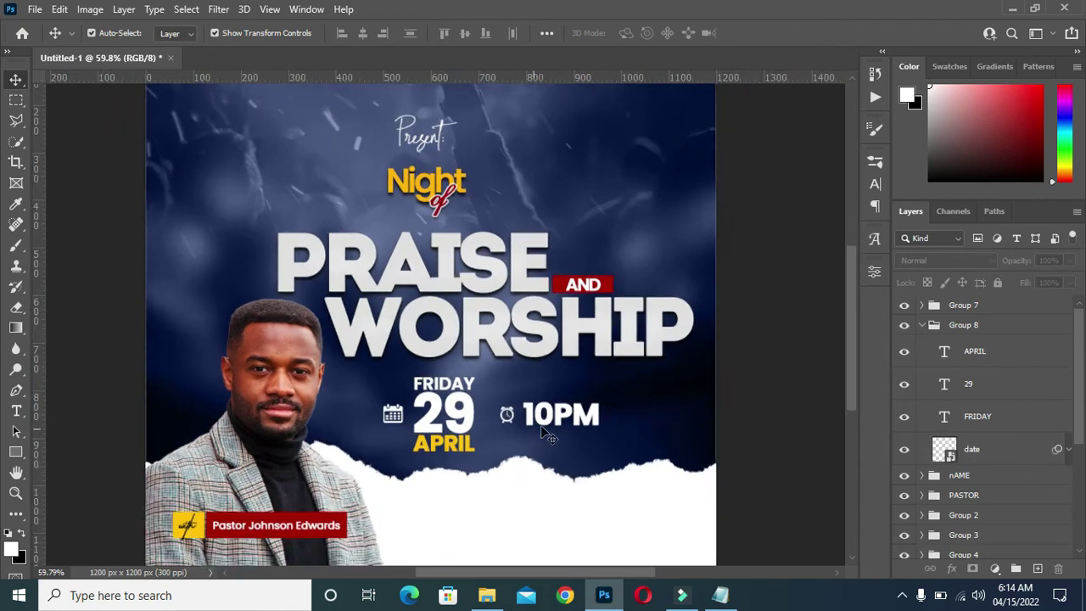
pyautogui.click(922, 325)
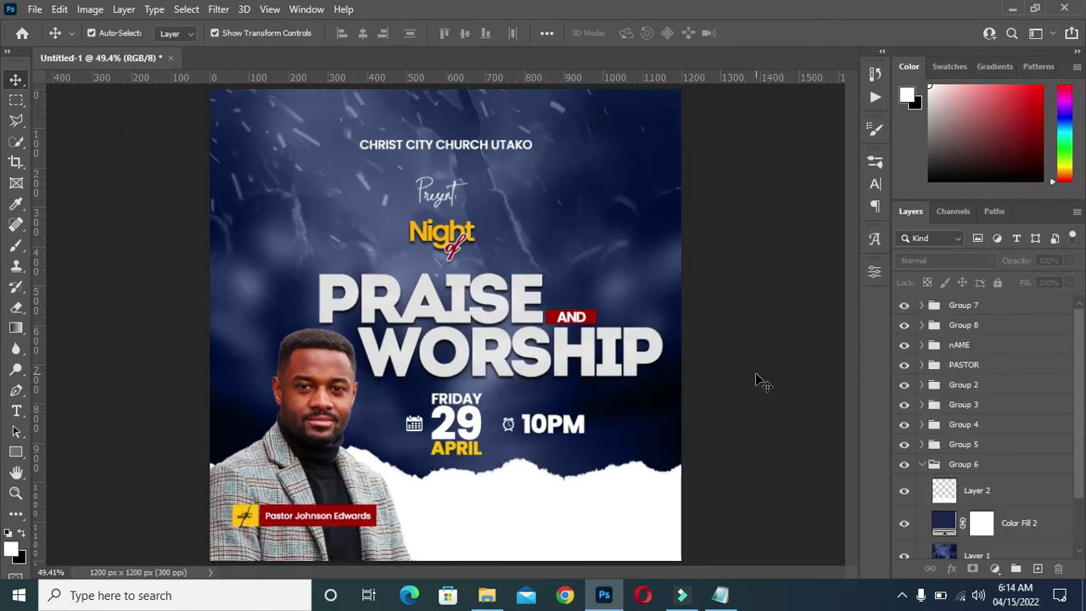
pyautogui.scroll(-1, 679, 390)
pyautogui.scroll(-1, 577, 403)
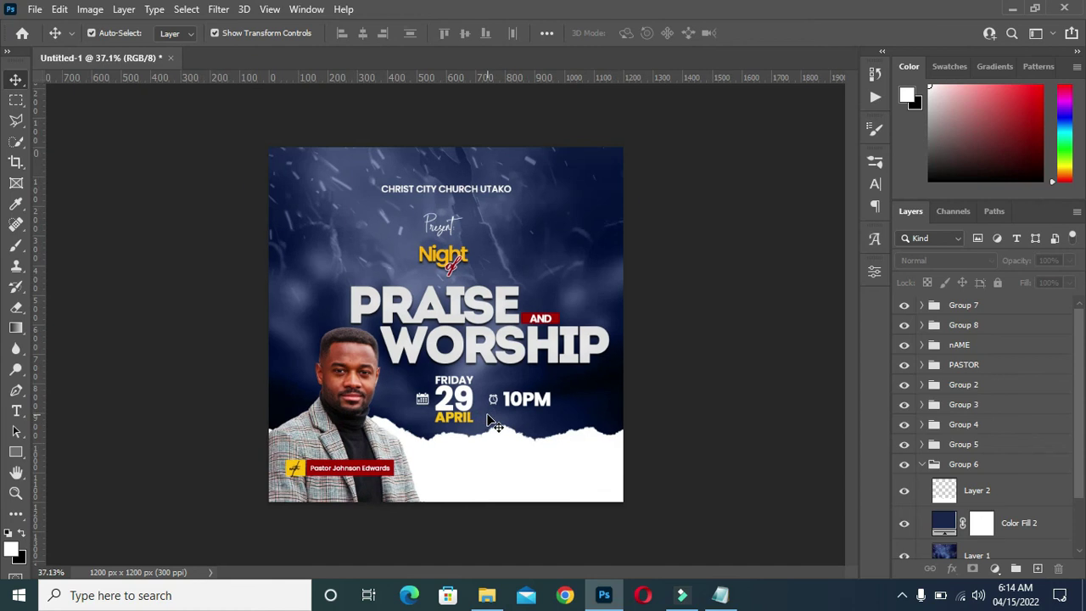
# Place google-location-icon-16 on the flyer, scaled down to a small pin icon
pyautogui.click(486, 595)
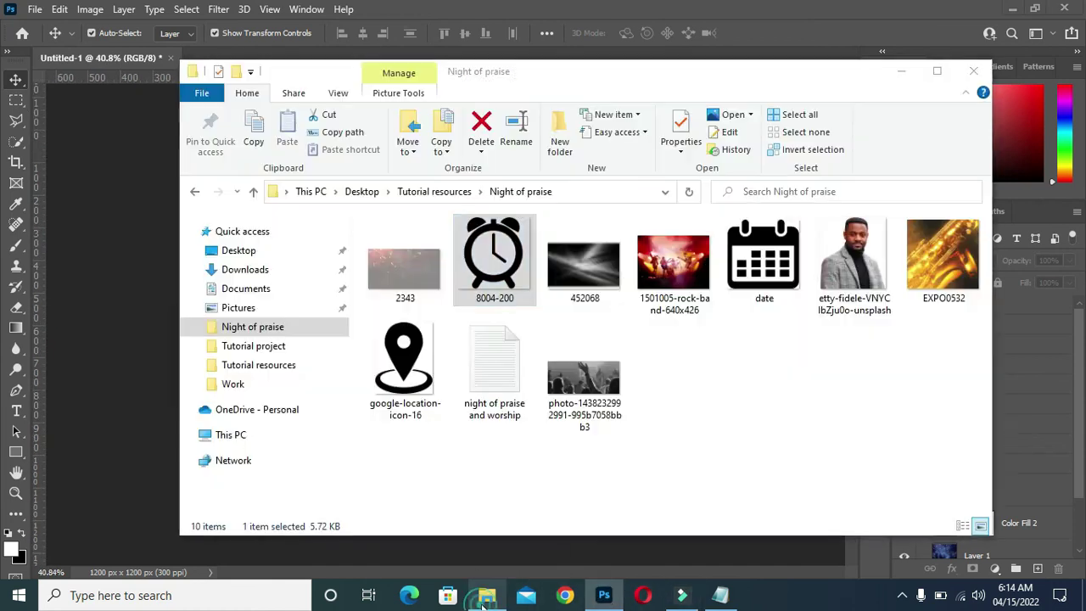
pyautogui.moveTo(399, 361)
pyautogui.mouseDown()
pyautogui.moveTo(139, 361)
pyautogui.moveTo(203, 368)
pyautogui.mouseUp()
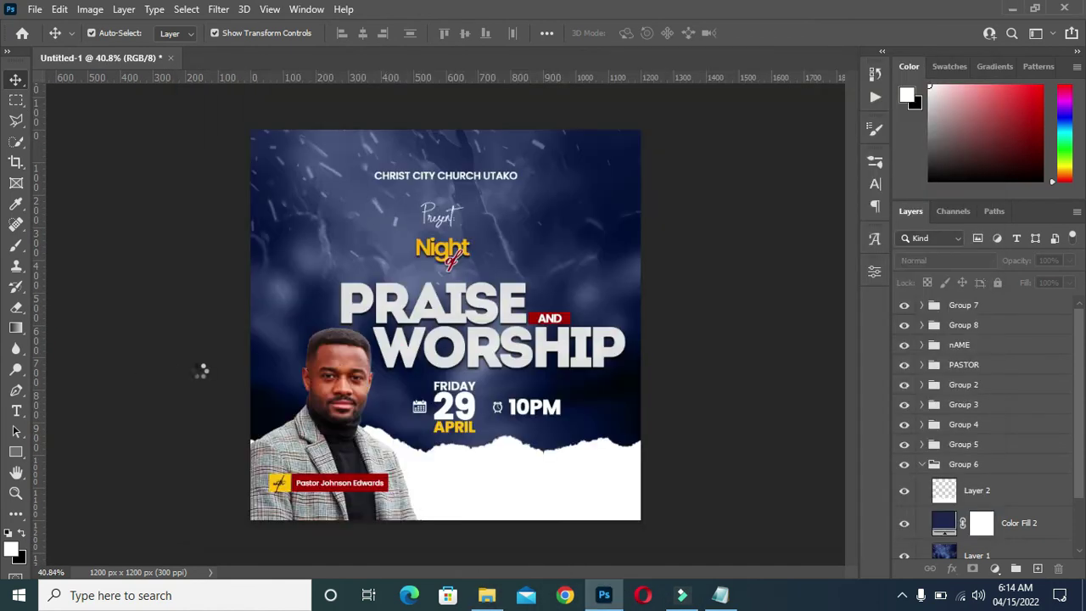
pyautogui.scroll(1, 720, 310)
pyautogui.scroll(1, 719, 310)
pyautogui.scroll(1, 719, 310)
pyautogui.moveTo(766, 288)
pyautogui.mouseDown()
pyautogui.moveTo(242, 289)
pyautogui.moveTo(253, 314)
pyautogui.moveTo(506, 545)
pyautogui.mouseUp()
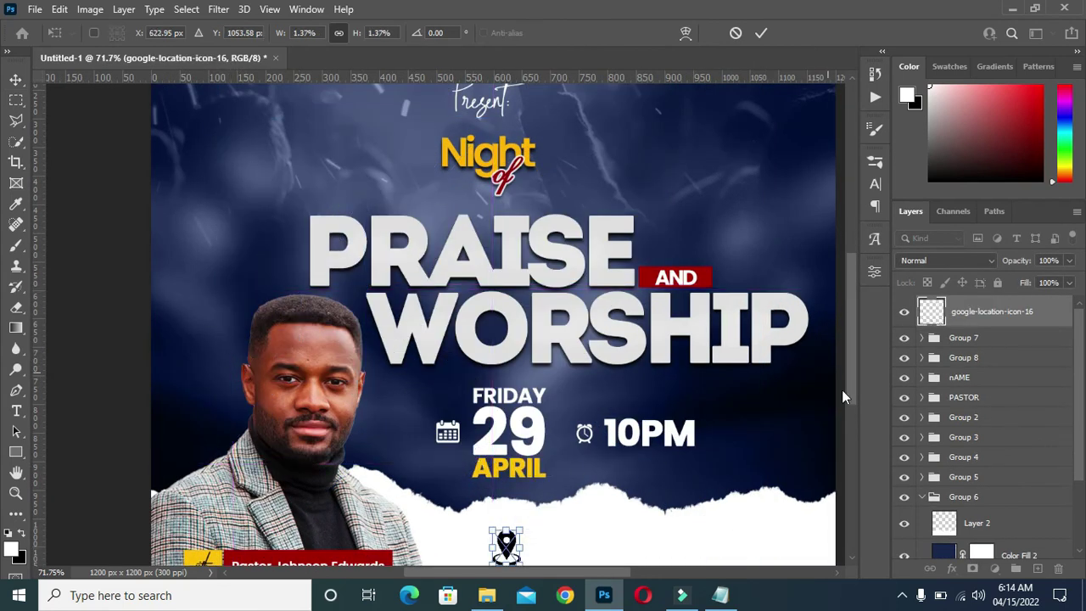
pyautogui.moveTo(853, 371); pyautogui.dragTo(842, 431)
pyautogui.scroll(-2, 570, 342)
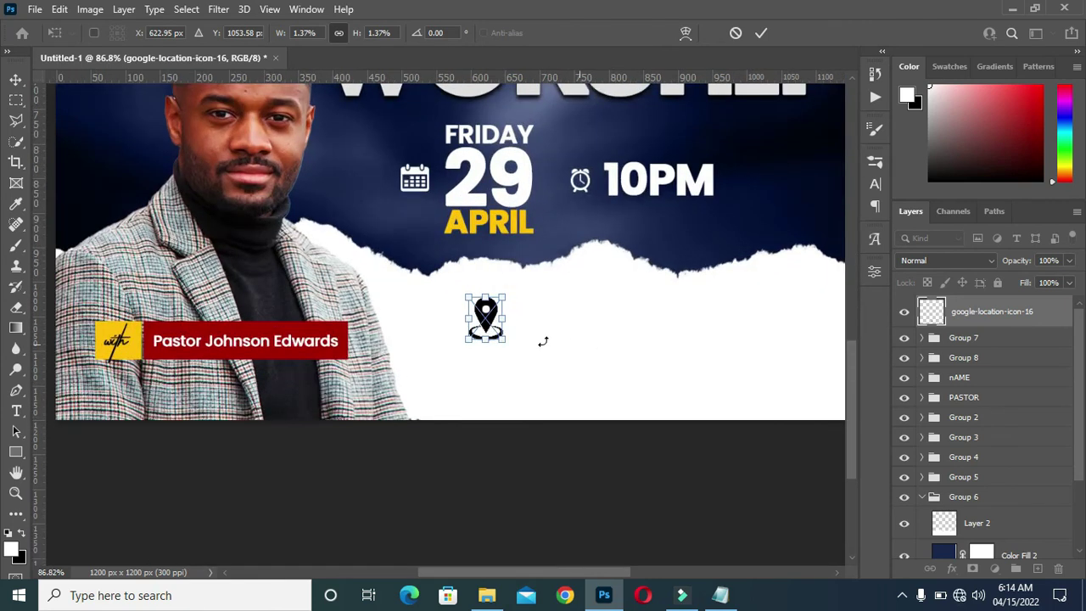
pyautogui.scroll(3, 569, 342)
pyautogui.moveTo(499, 310)
pyautogui.mouseDown()
pyautogui.moveTo(478, 311)
pyautogui.moveTo(433, 359)
pyautogui.moveTo(434, 343)
pyautogui.mouseUp()
pyautogui.click(762, 32)
# Copy the church address lines from Notepad and start a text box beside the pin
pyautogui.click(719, 595)
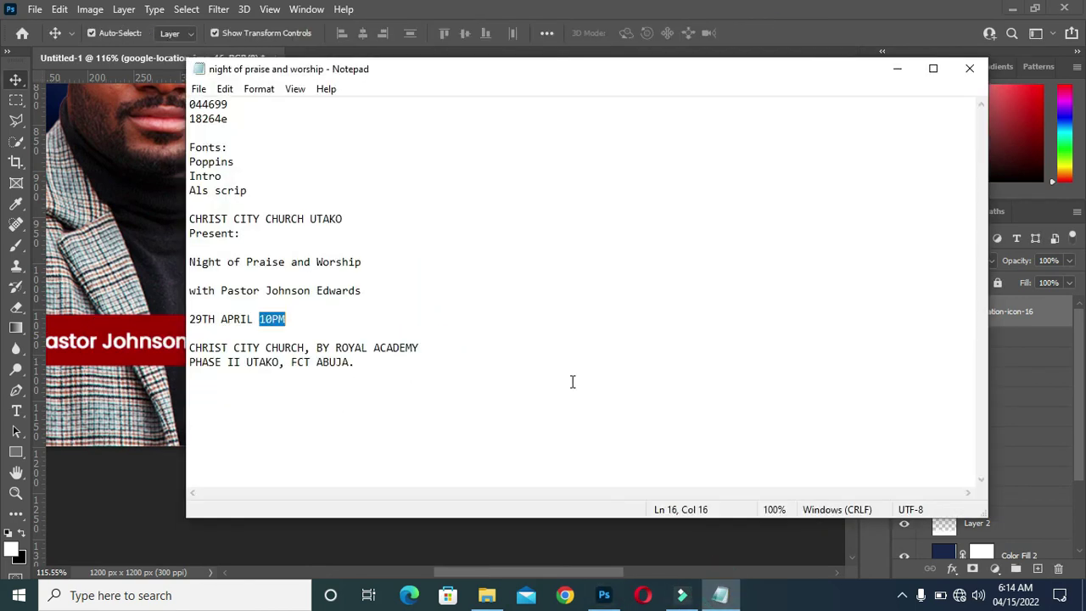
pyautogui.moveTo(190, 348); pyautogui.dragTo(393, 383)
pyautogui.hotkey('ctrl', 'c')
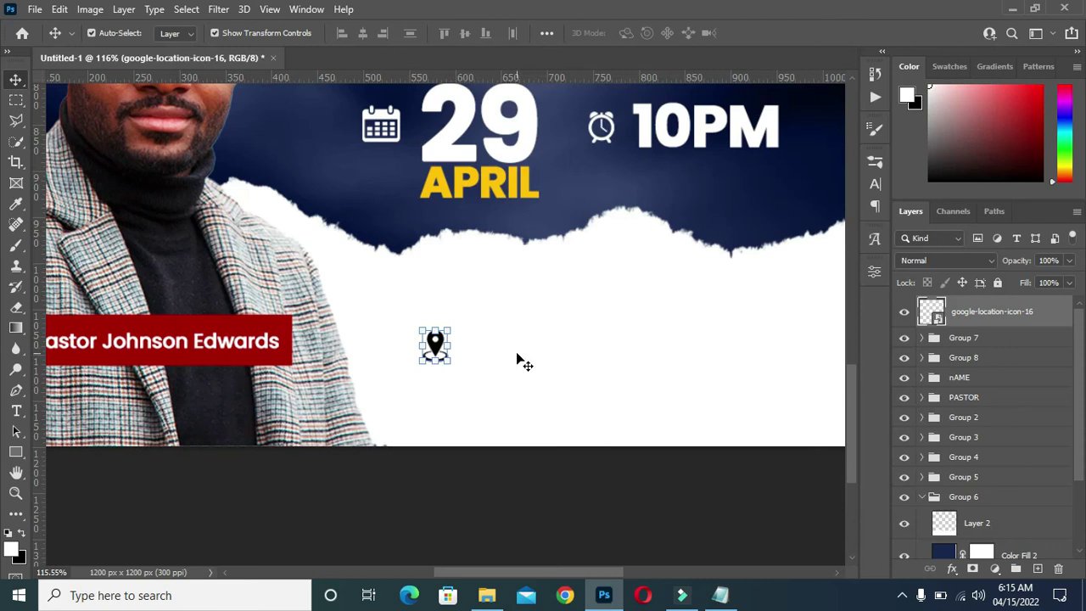
pyautogui.press('t')
pyautogui.click(500, 335)
# Paste the church address as black (000000) text
pyautogui.hotkey('ctrl', 'v')
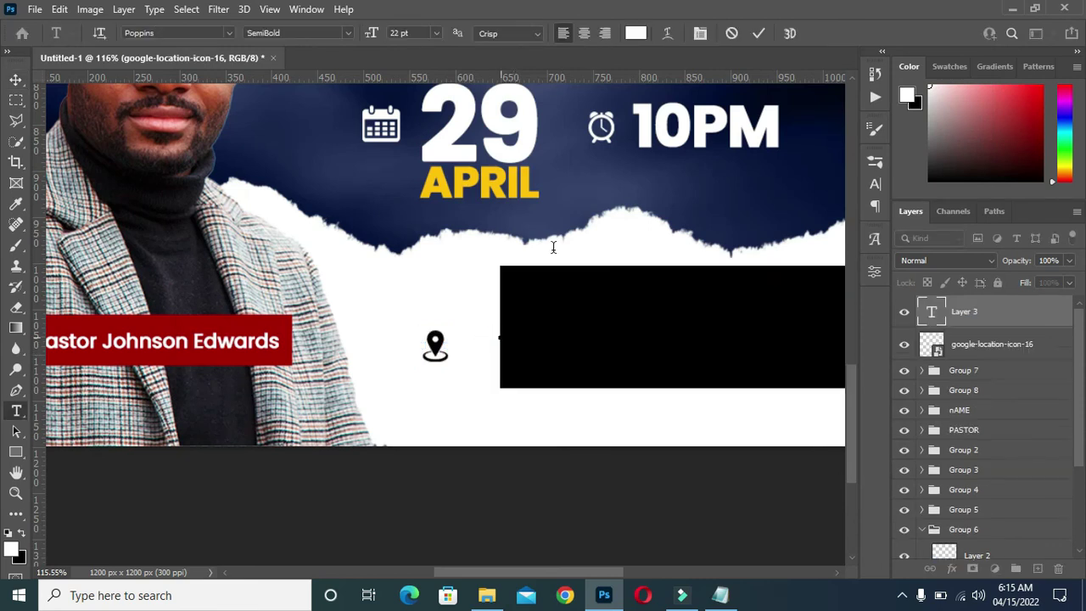
pyautogui.click(635, 33)
pyautogui.write('000000')
pyautogui.press('Return')
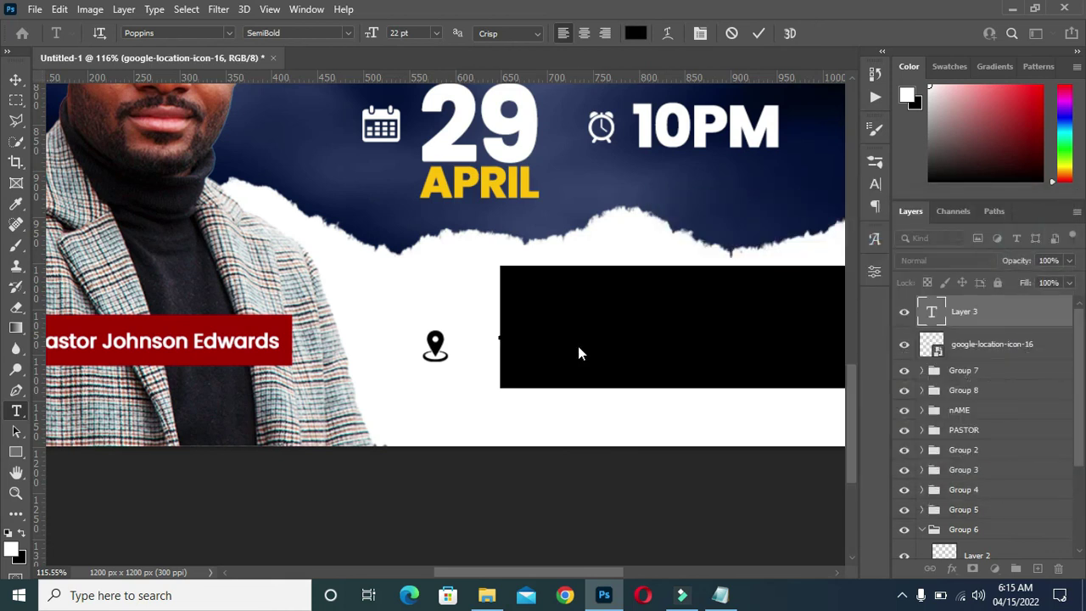
pyautogui.hotkey('ctrl', 'v')
pyautogui.click(761, 32)
# Set the address text to 14 pt with 13 pt leading
pyautogui.click(412, 34)
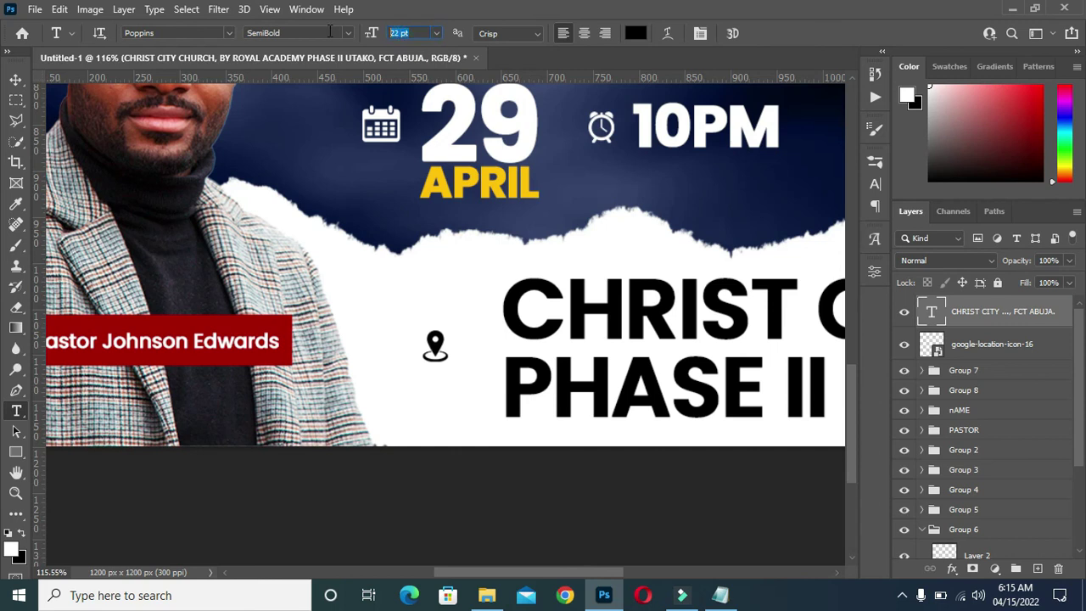
pyautogui.write('14')
pyautogui.press('Return')
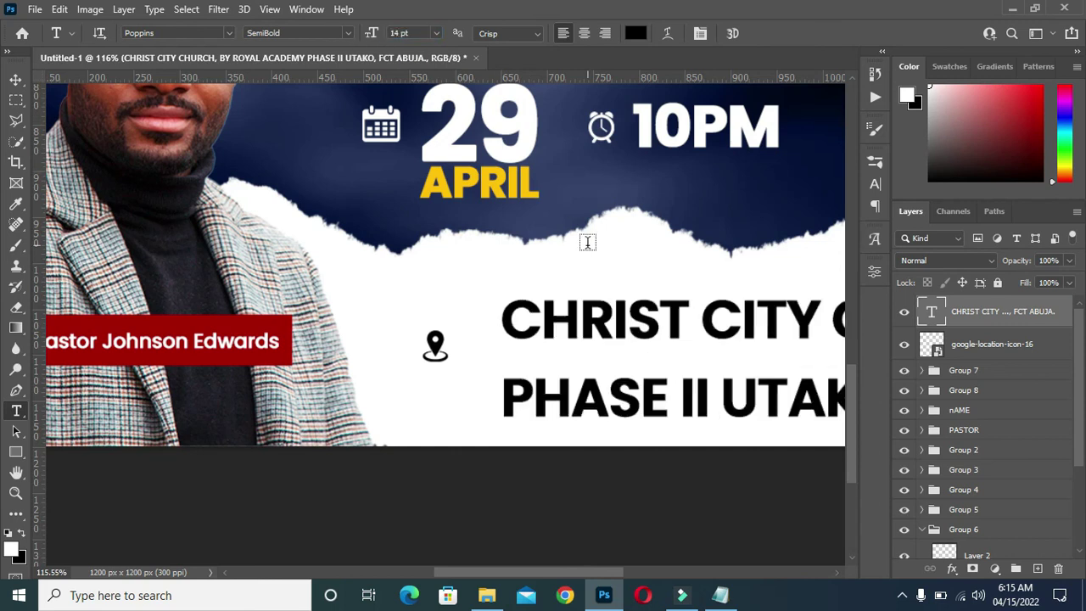
pyautogui.scroll(-2, 566, 209)
pyautogui.scroll(-1, 565, 209)
pyautogui.scroll(-1, 565, 210)
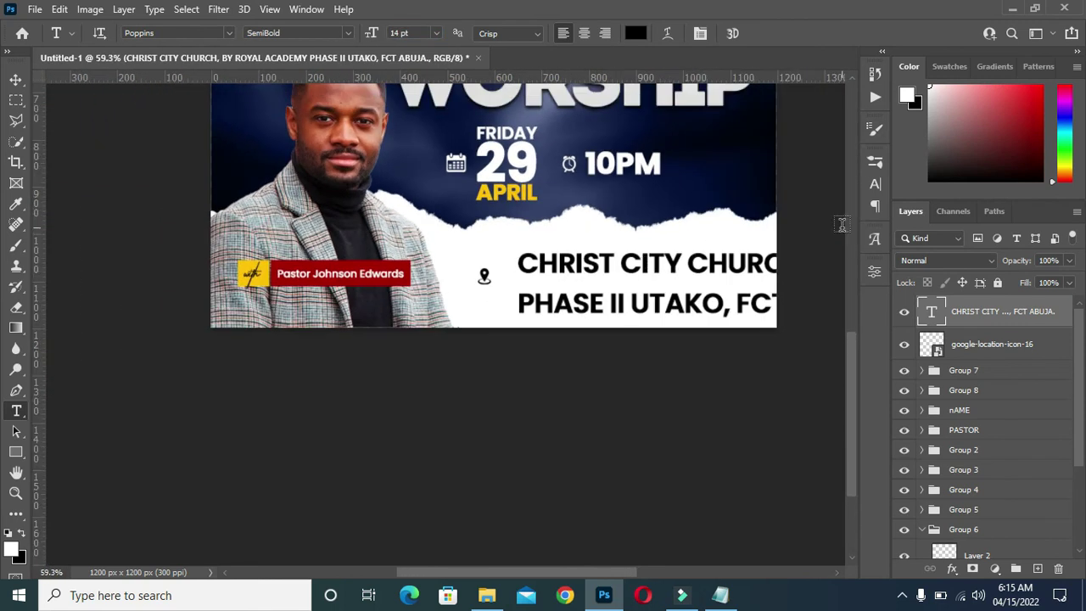
pyautogui.click(875, 185)
pyautogui.click(830, 205)
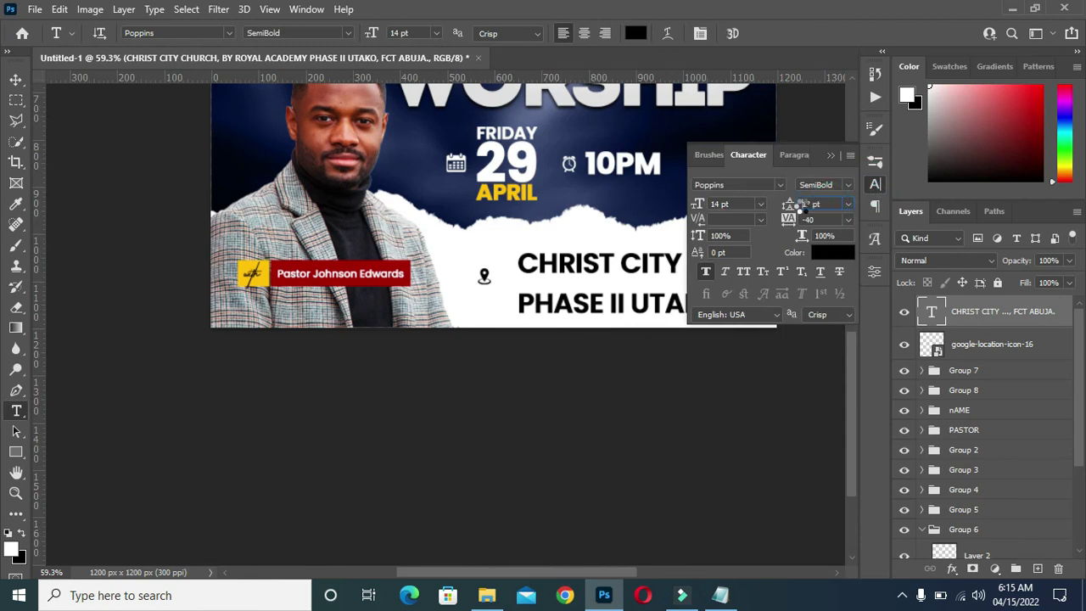
pyautogui.press('Return')
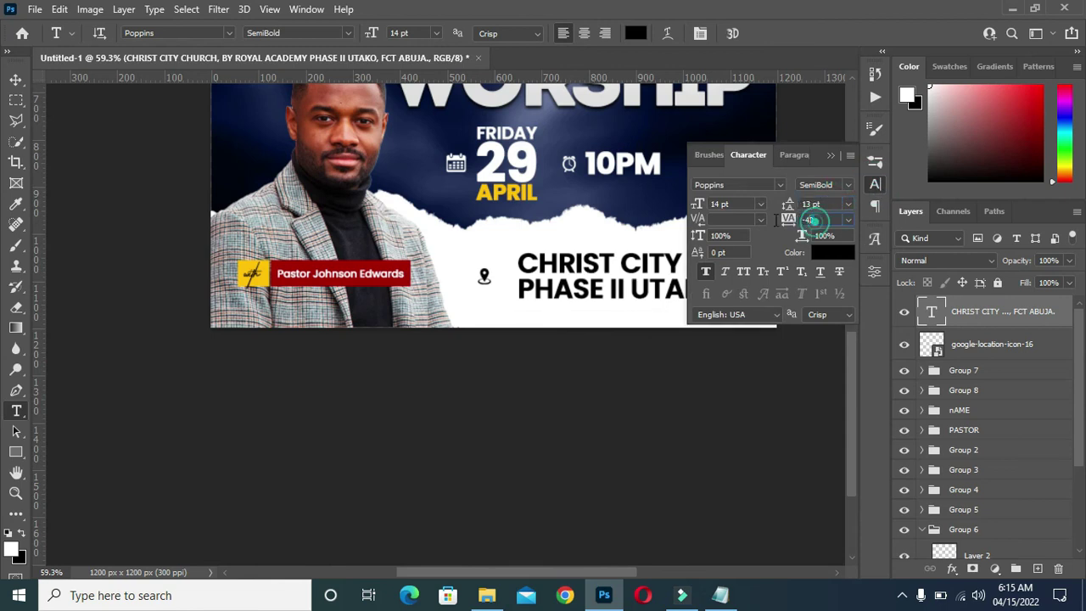
pyautogui.write('0')
pyautogui.click(830, 155)
pyautogui.click(16, 79)
pyautogui.scroll(-1, 677, 289)
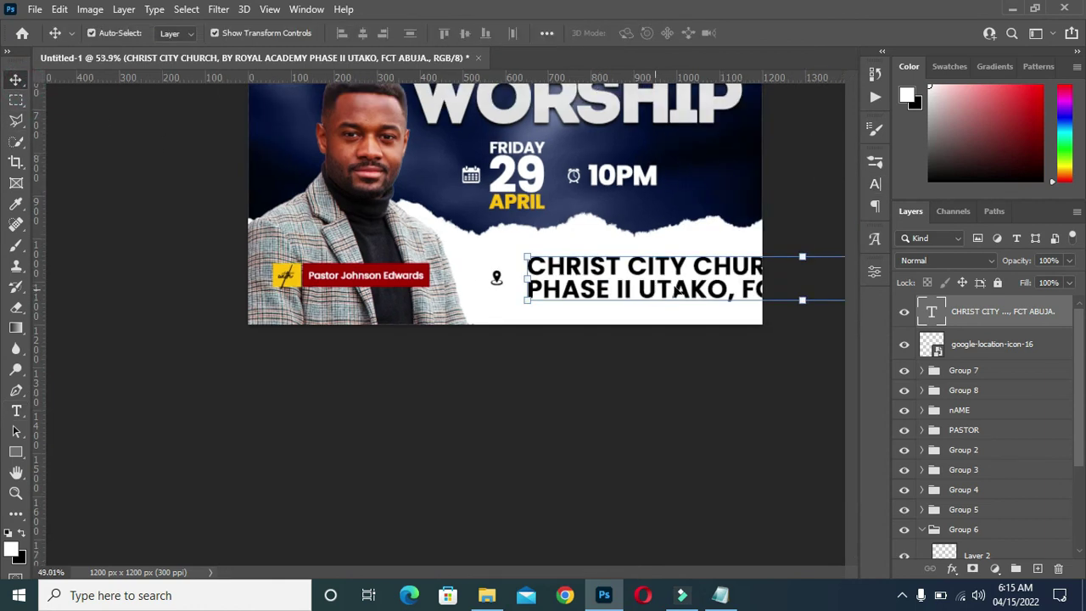
# Scale the address text down to about 42% so it fits the flyer
pyautogui.scroll(-3, 678, 289)
pyautogui.moveTo(668, 467); pyautogui.dragTo(670, 492)
pyautogui.moveTo(605, 480); pyautogui.dragTo(494, 488)
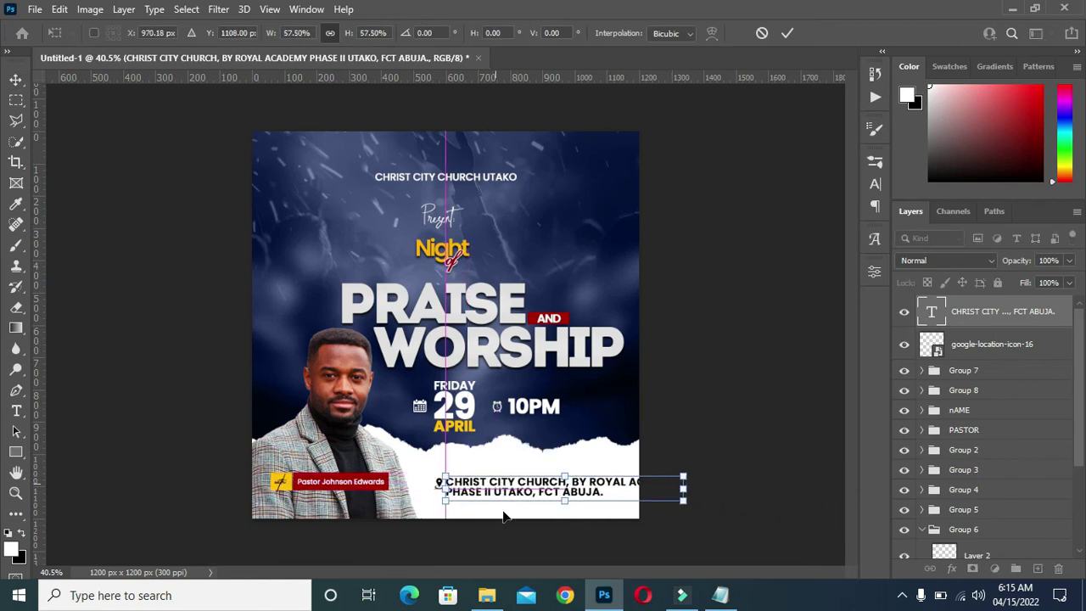
pyautogui.scroll(2, 497, 491)
pyautogui.moveTo(814, 524); pyautogui.dragTo(711, 526)
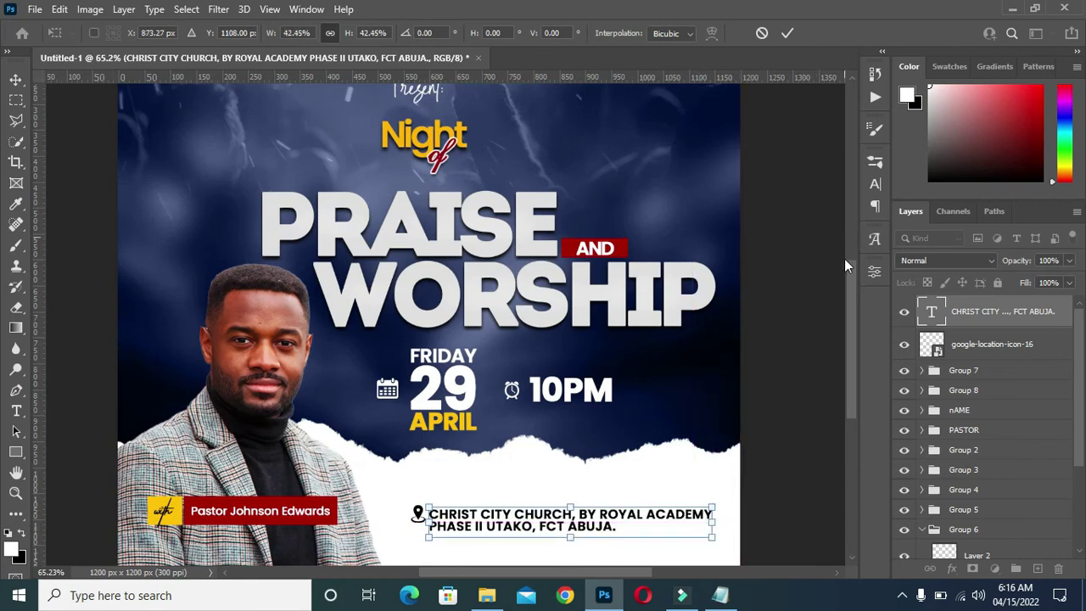
pyautogui.scroll(-4, 854, 313)
pyautogui.scroll(3, 403, 377)
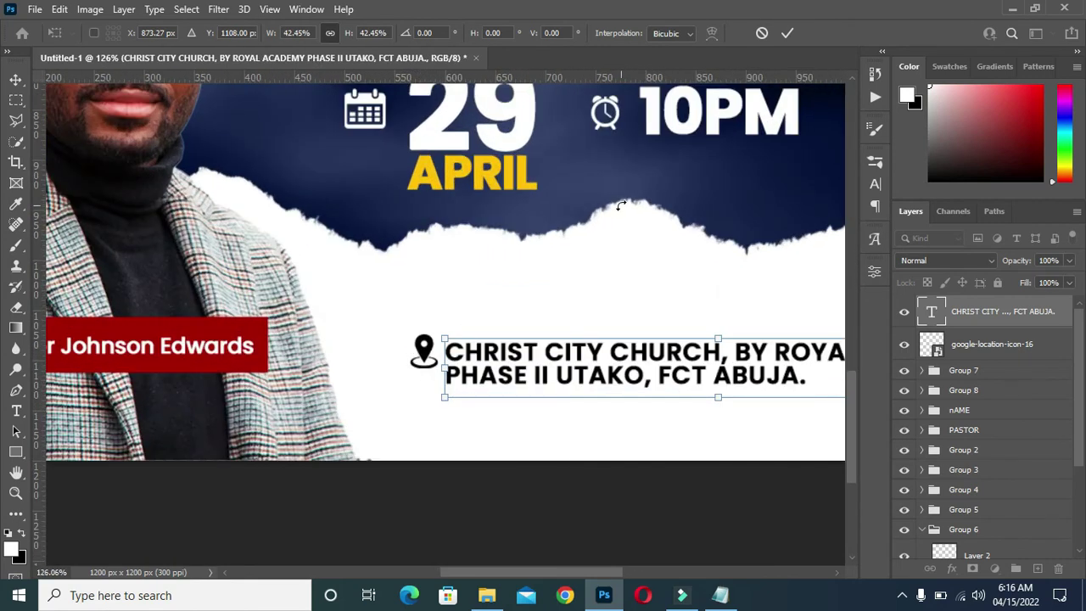
pyautogui.press('Return')
# Move the location pin to line up beside the address
pyautogui.moveTo(421, 352); pyautogui.dragTo(407, 363)
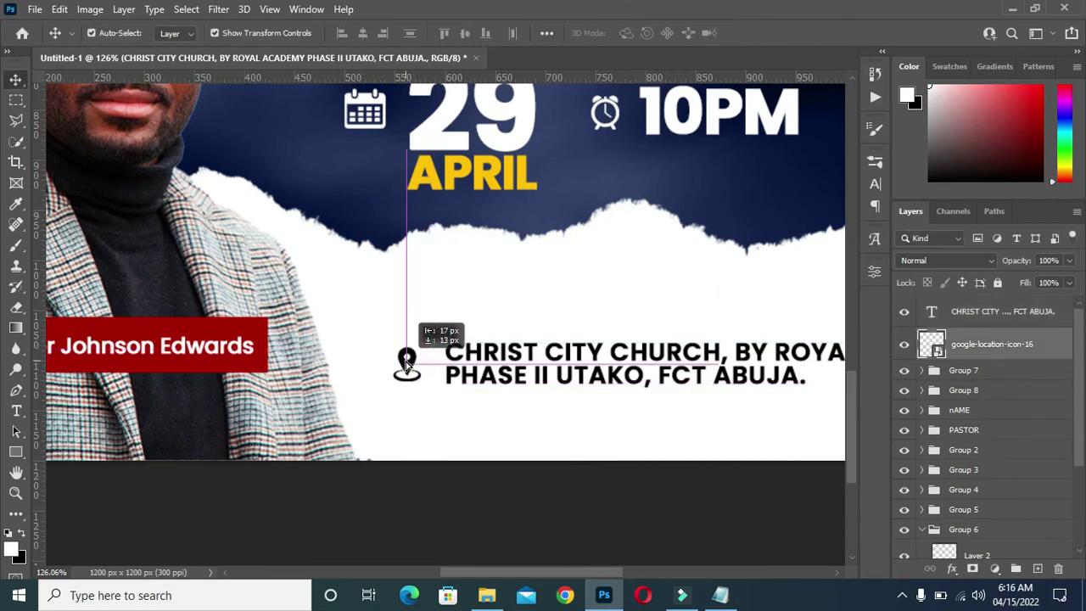
pyautogui.scroll(-1, 407, 363)
pyautogui.scroll(-3, 408, 363)
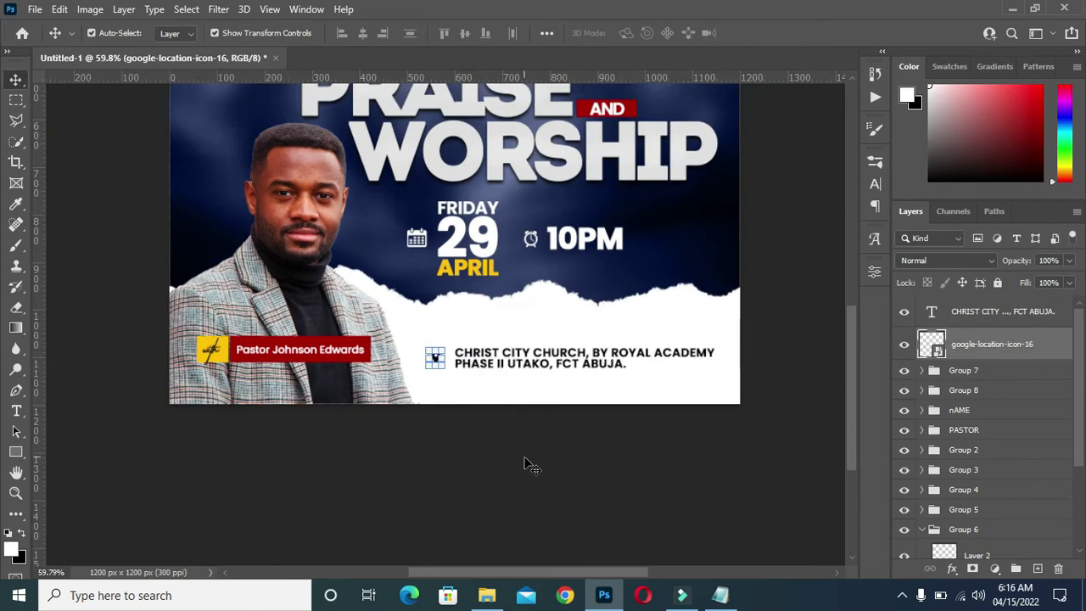
pyautogui.scroll(-2, 760, 384)
pyautogui.scroll(-2, 432, 341)
pyautogui.scroll(2, 433, 336)
pyautogui.scroll(1, 435, 324)
pyautogui.scroll(1, 436, 290)
# Group the address text and pin layers as LOCATION
pyautogui.click(964, 347)
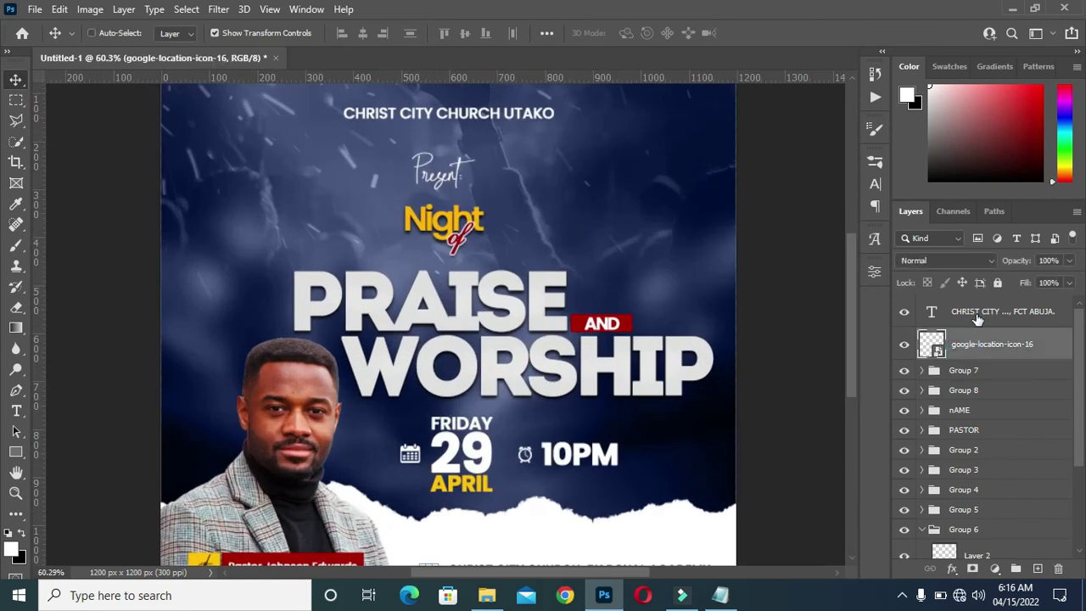
pyautogui.keyDown('shift'); pyautogui.click(976, 314); pyautogui.keyUp('shift')
pyautogui.hotkey('ctrl', 'g')
pyautogui.doubleClick(965, 306)
pyautogui.write('LOCATIO')
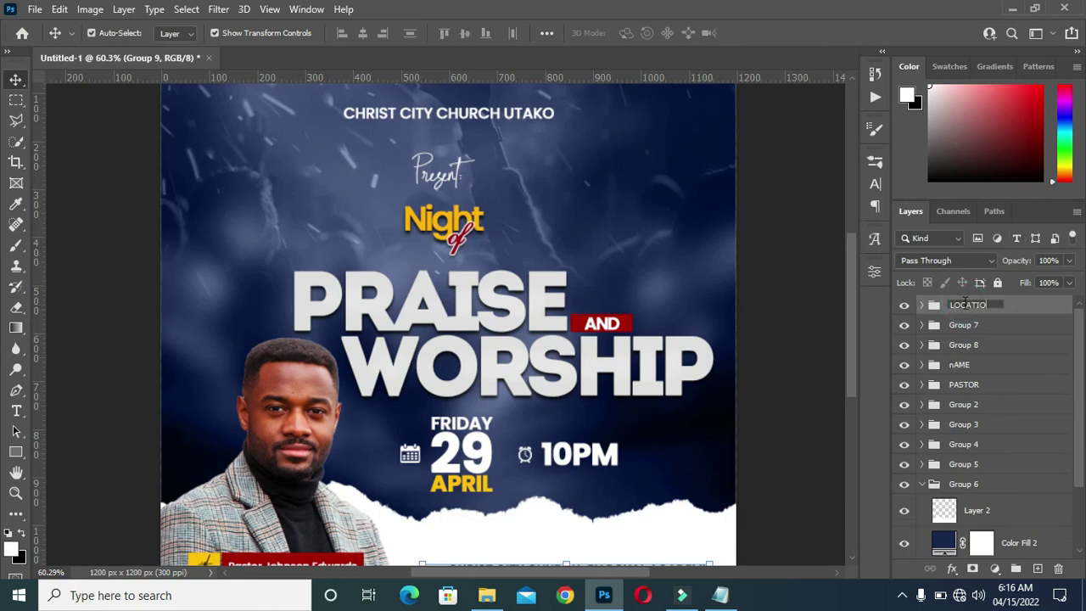
pyautogui.write('N')
pyautogui.press('Return')
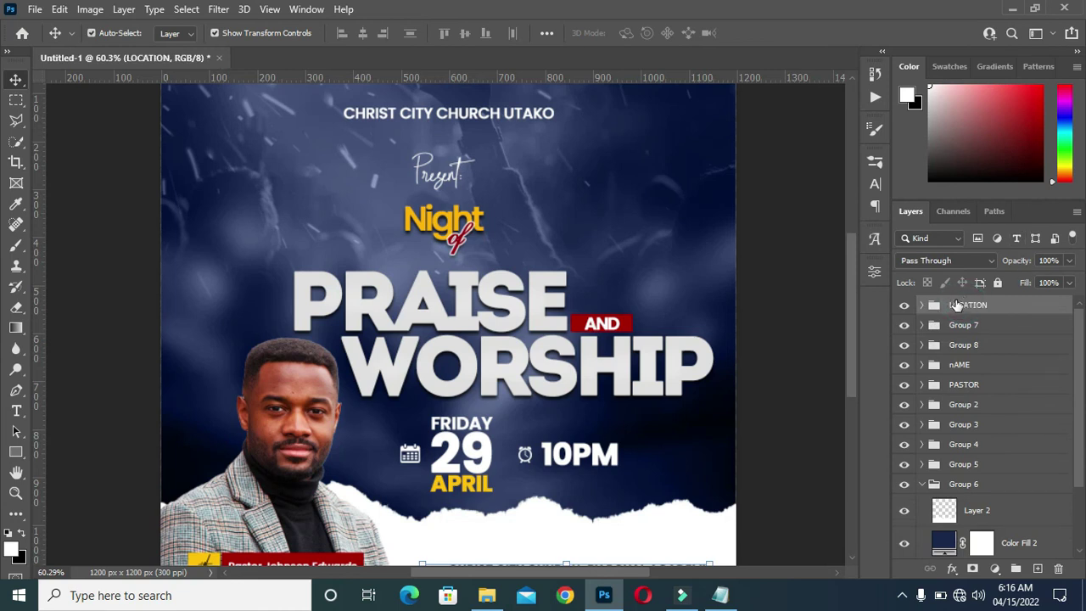
# Rename the time and date groups to TIME and DATE
pyautogui.click(962, 328)
pyautogui.write('ME')
pyautogui.press('Return')
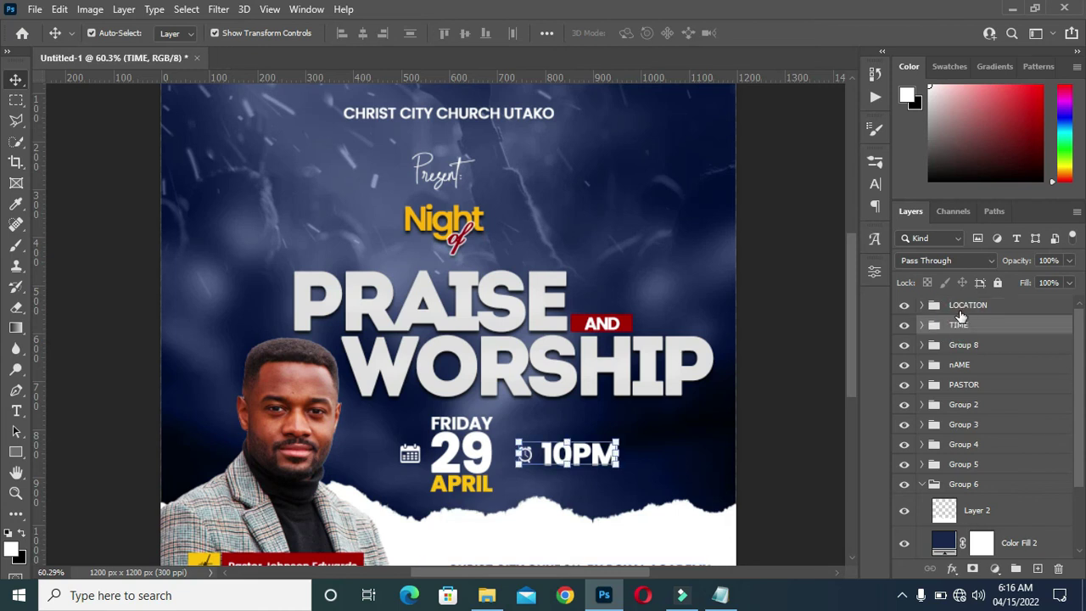
pyautogui.doubleClick(962, 345)
pyautogui.press('BackSpace')
pyautogui.write('E')
pyautogui.press('Return')
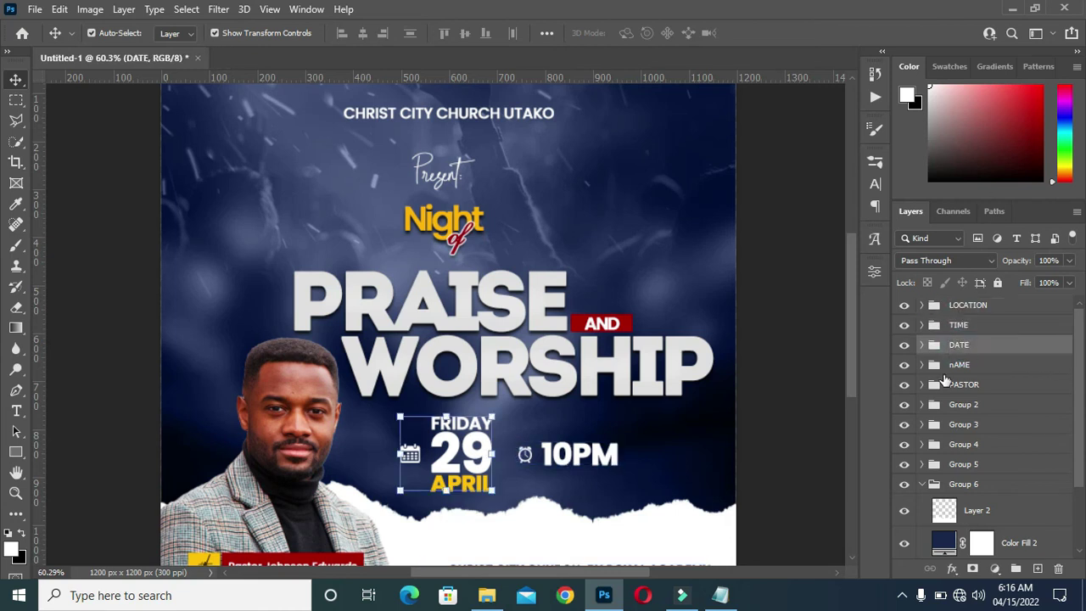
# Rename the next groups to NAME, TEXT and NIGHT
pyautogui.doubleClick(959, 365)
pyautogui.write('NAME')
pyautogui.press('Return')
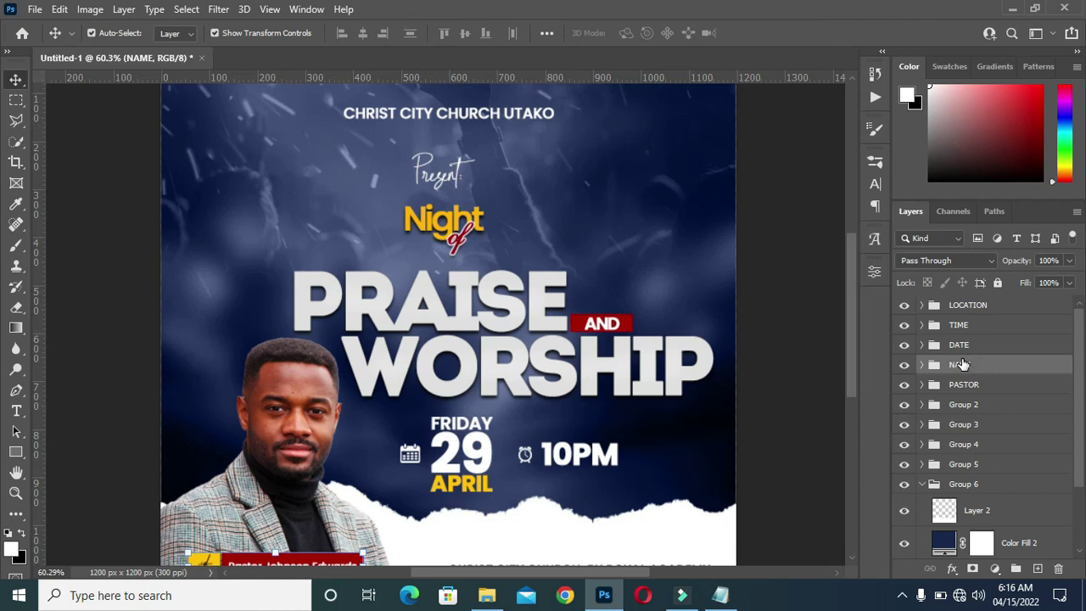
pyautogui.click(963, 405)
pyautogui.write('TEXT')
pyautogui.press('Return')
pyautogui.doubleClick(960, 425)
pyautogui.write('NI')
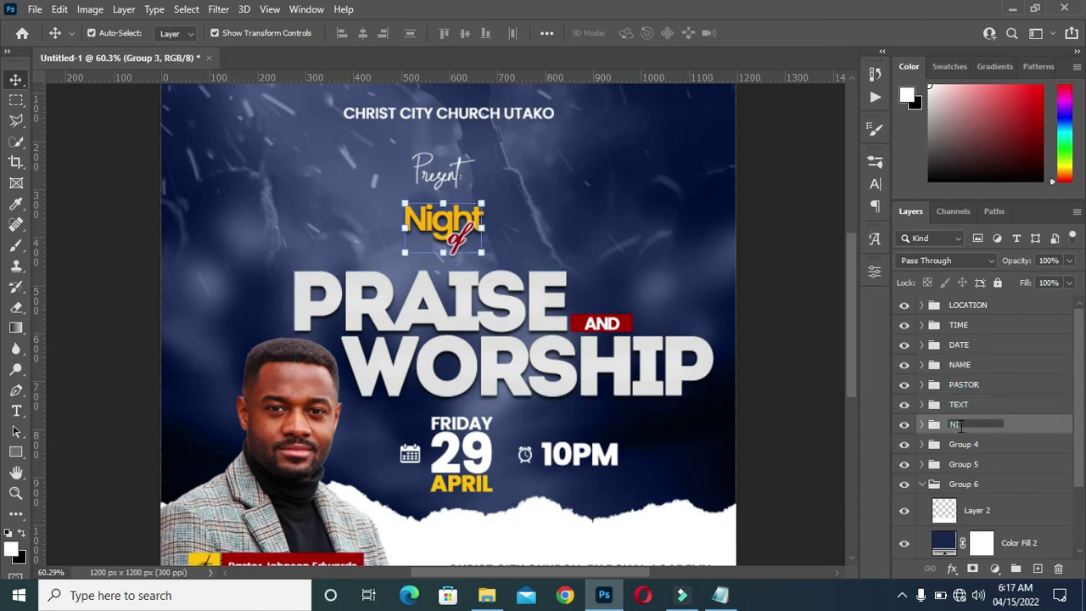
pyautogui.write('GHT')
pyautogui.press('Return')
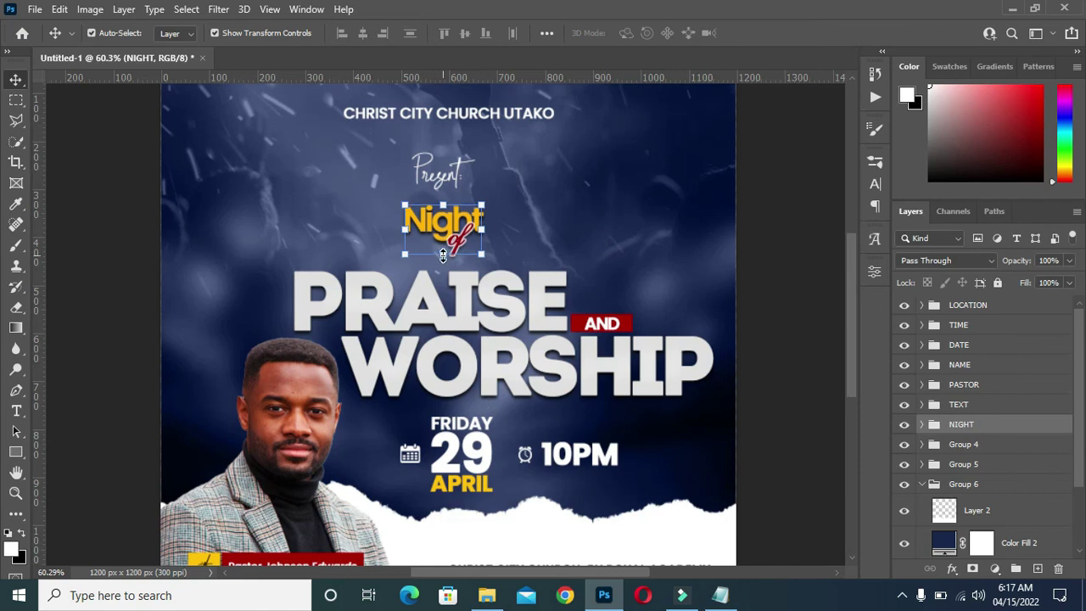
# Enlarge the Night title to about 111%
pyautogui.hotkey('ctrl', 't')
pyautogui.moveTo(443, 252); pyautogui.dragTo(443, 259)
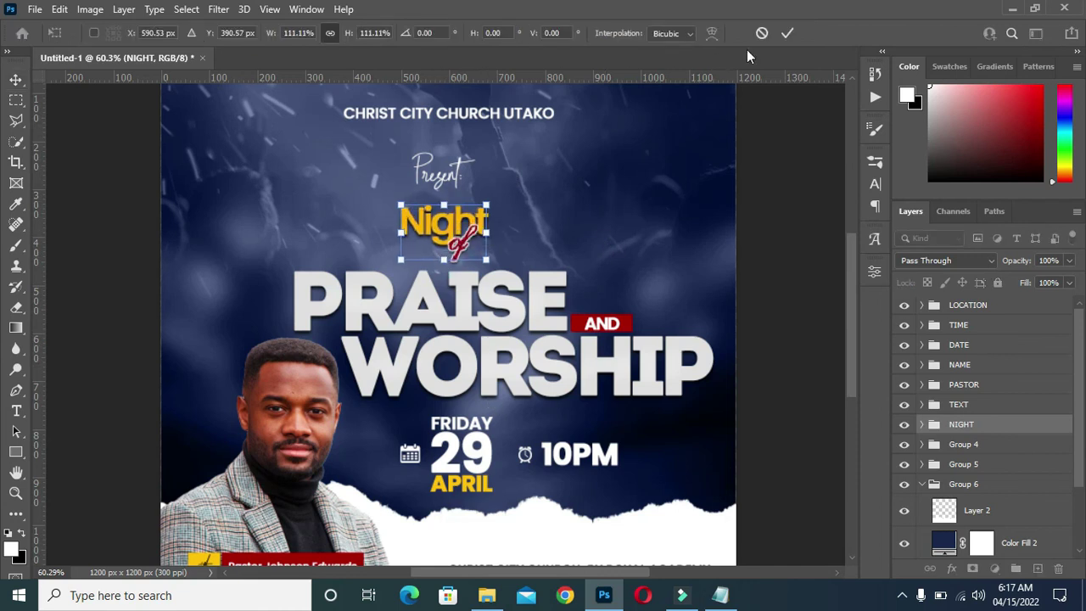
pyautogui.click(787, 33)
# Rename the remaining groups to PRESENT, CHURCH NAME and BG
pyautogui.doubleClick(956, 447)
pyautogui.write('PRESENT')
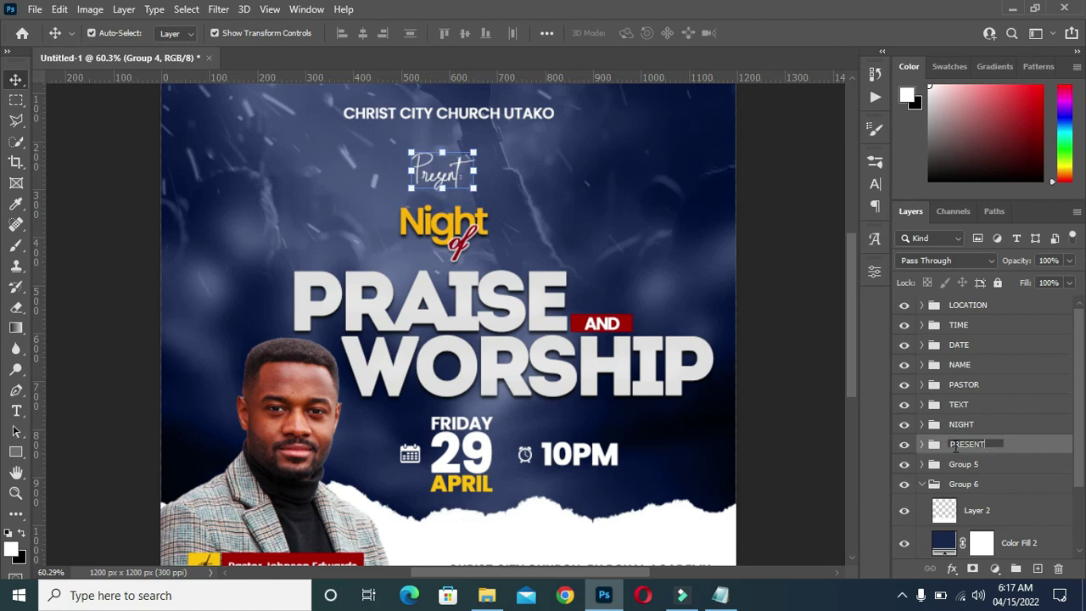
pyautogui.press('Return')
pyautogui.doubleClick(963, 465)
pyautogui.write('CHURCH NA')
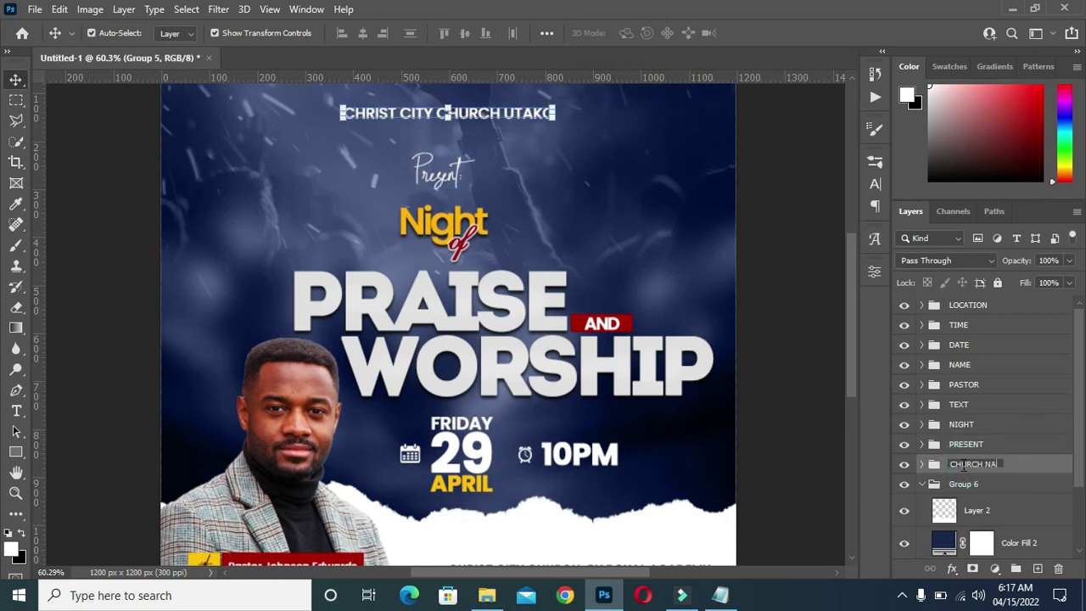
pyautogui.write('ME')
pyautogui.press('Return')
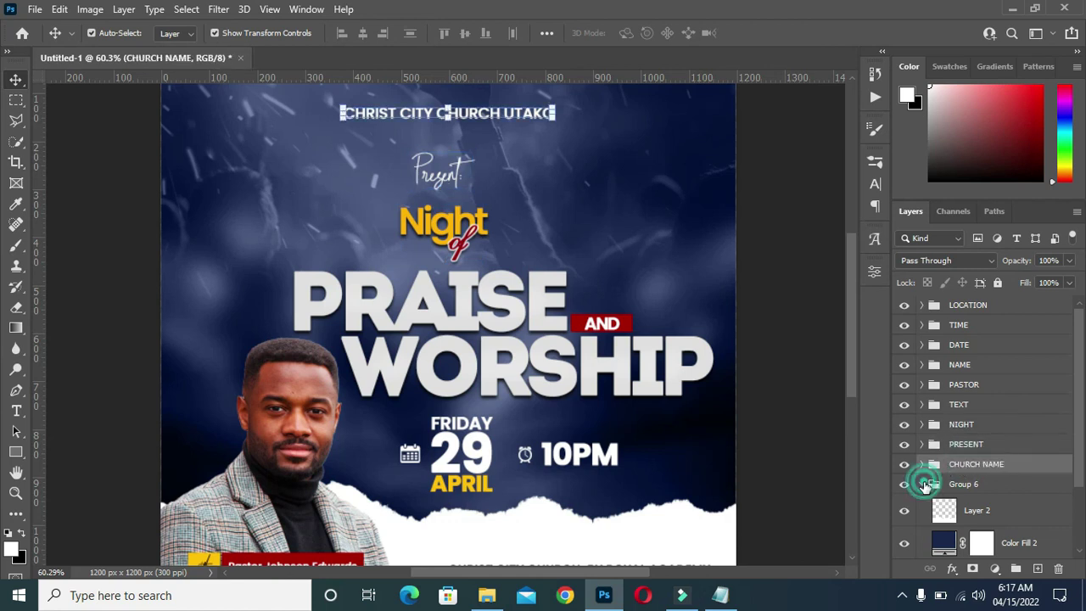
pyautogui.click(925, 485)
pyautogui.click(963, 484)
pyautogui.write('BG')
pyautogui.press('Return')
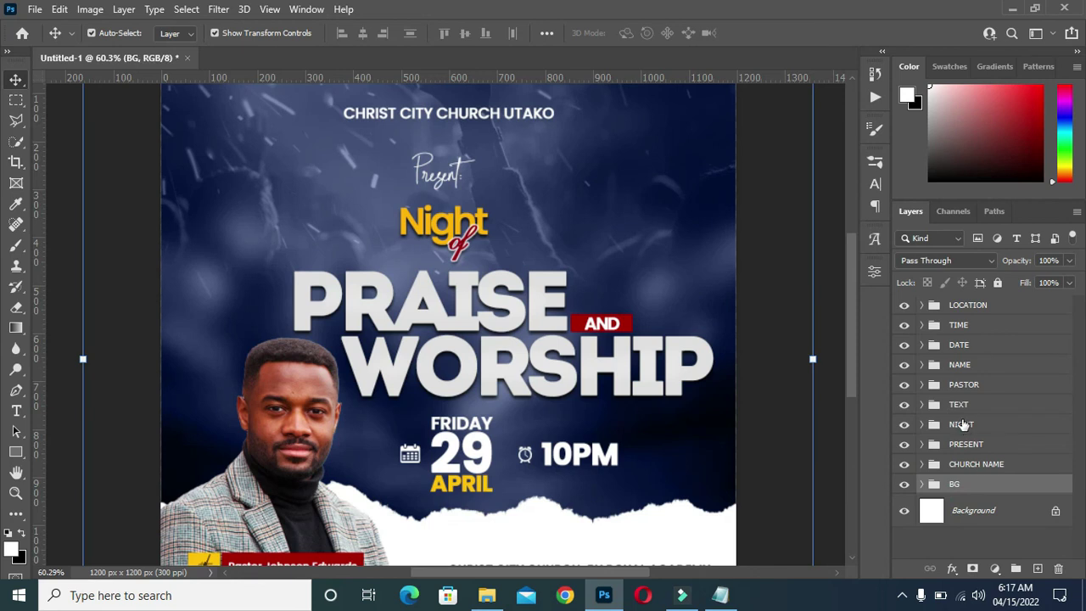
# Nudge the PRESENT and CHURCH NAME groups slightly upward
pyautogui.click(961, 422)
pyautogui.click(968, 447)
pyautogui.press('Up')
pyautogui.press('Up')
pyautogui.press('Up')
pyautogui.press('Up')
pyautogui.press('Up')
pyautogui.press('Up')
pyautogui.press('Up')
pyautogui.press('Up')
pyautogui.press('Up')
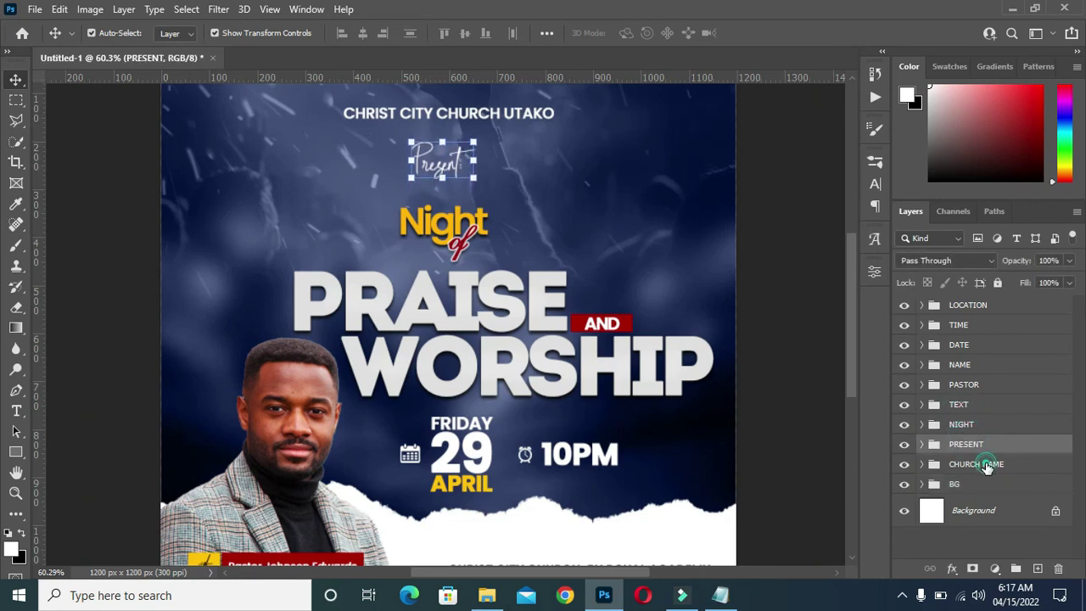
pyautogui.click(986, 465)
pyautogui.press('Up')
pyautogui.press('Up')
pyautogui.press('Up')
pyautogui.press('Up')
pyautogui.press('Up')
pyautogui.press('Up')
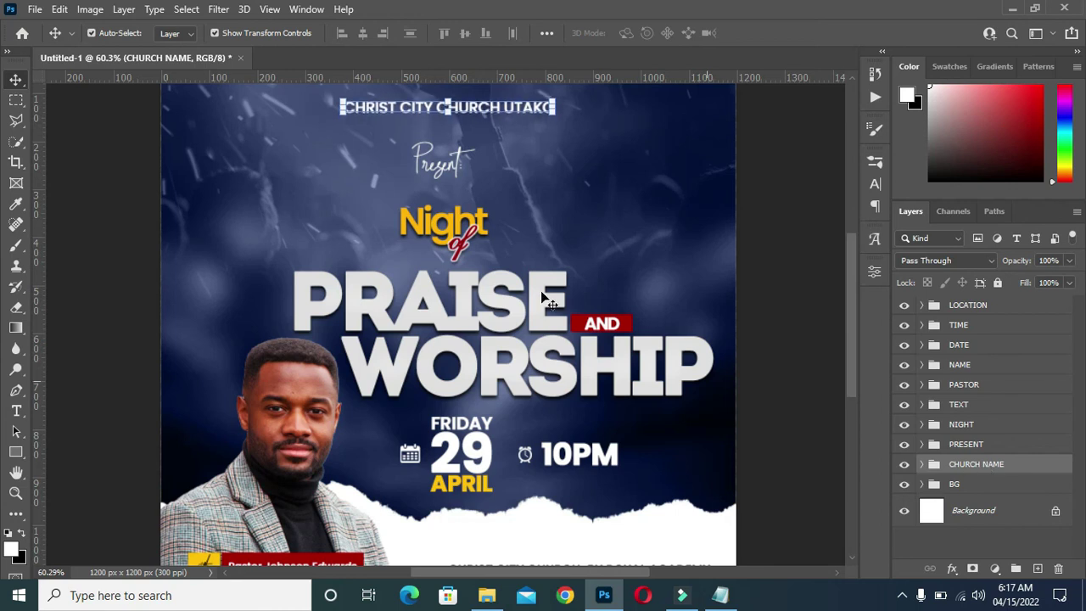
pyautogui.scroll(-2, 594, 313)
pyautogui.press('Up')
pyautogui.press('Up')
pyautogui.press('Up')
pyautogui.press('Up')
pyautogui.press('Up')
pyautogui.press('Up')
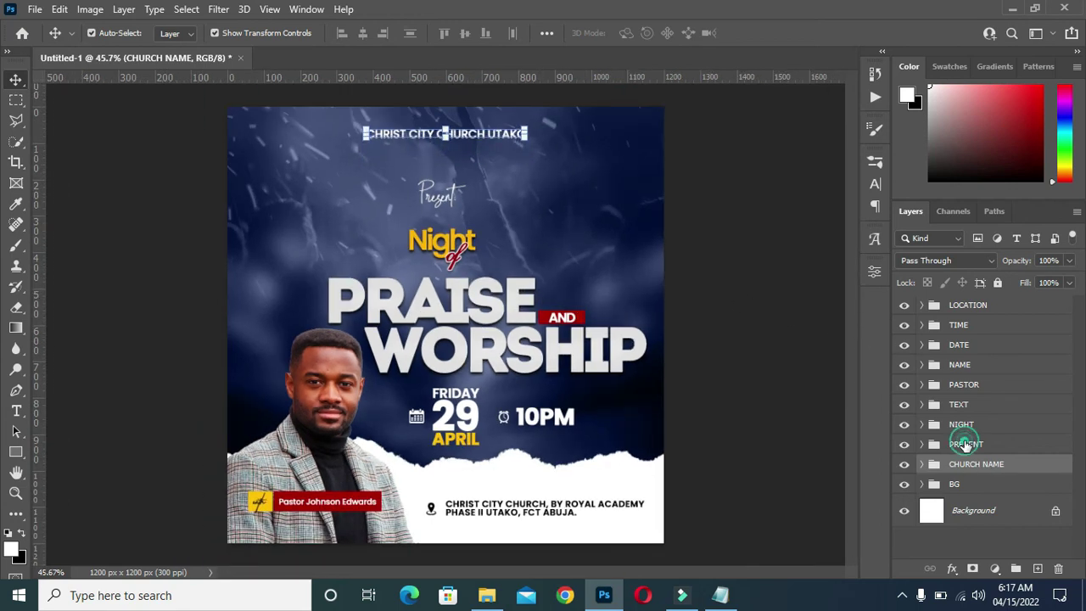
# Nudge the Present, Night and PRAISE AND WORSHIP title groups upward
pyautogui.click(965, 445)
pyautogui.keyDown('ctrl'); pyautogui.click(965, 424); pyautogui.keyUp('ctrl')
pyautogui.press('Up')
pyautogui.press('Up')
pyautogui.press('Up')
pyautogui.press('Up')
pyautogui.press('Up')
pyautogui.press('Up')
pyautogui.press('Up')
pyautogui.press('Up')
pyautogui.press('Up')
pyautogui.press('Up')
pyautogui.press('Up')
pyautogui.press('Up')
pyautogui.press('Up')
pyautogui.press('Up')
pyautogui.press('Up')
pyautogui.press('Up')
pyautogui.press('Up')
pyautogui.press('Up')
pyautogui.click(960, 405)
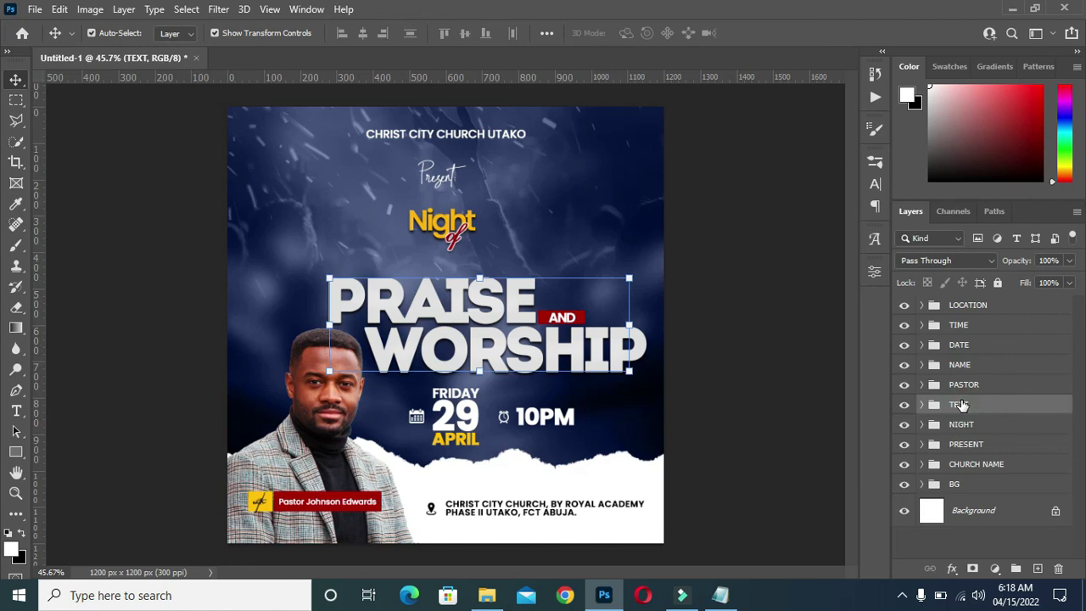
pyautogui.press('Up')
pyautogui.press('Up')
pyautogui.press('Up')
pyautogui.press('Up')
pyautogui.press('Up')
pyautogui.press('Up')
pyautogui.press('Up')
pyautogui.press('Up')
pyautogui.press('Up')
pyautogui.press('Up')
pyautogui.press('Up')
pyautogui.press('Up')
pyautogui.press('Up')
pyautogui.press('Up')
pyautogui.press('Up')
pyautogui.press('Up')
pyautogui.press('Up')
pyautogui.press('Up')
pyautogui.press('Up')
pyautogui.press('Up')
pyautogui.press('Up')
pyautogui.press('Up')
pyautogui.press('Up')
pyautogui.press('Up')
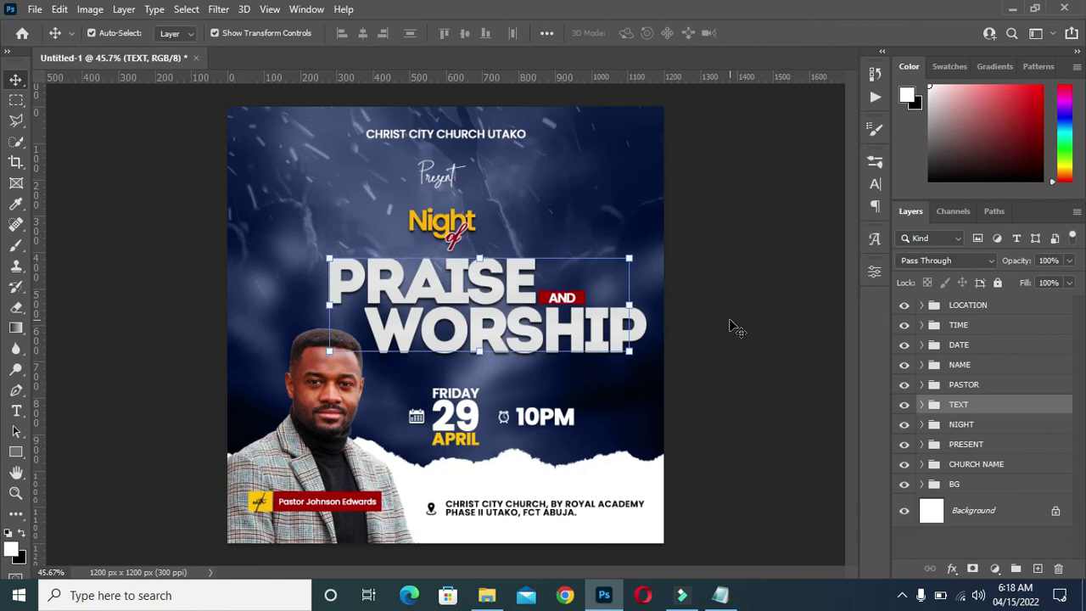
pyautogui.click(740, 323)
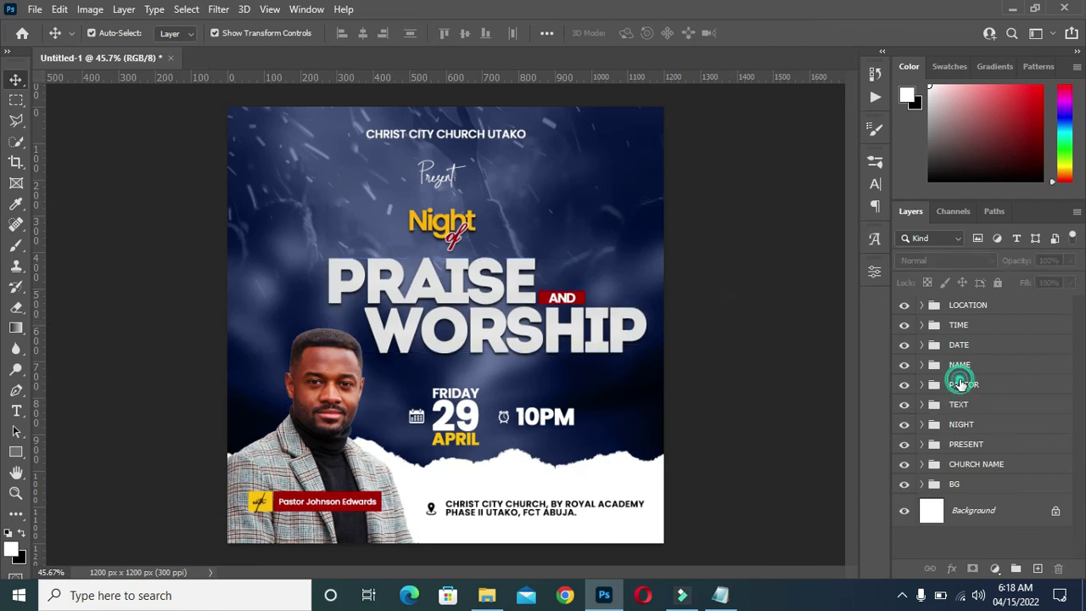
# Enlarge the DATE and TIME groups together to about 114%
pyautogui.click(959, 385)
pyautogui.click(961, 365)
pyautogui.click(959, 345)
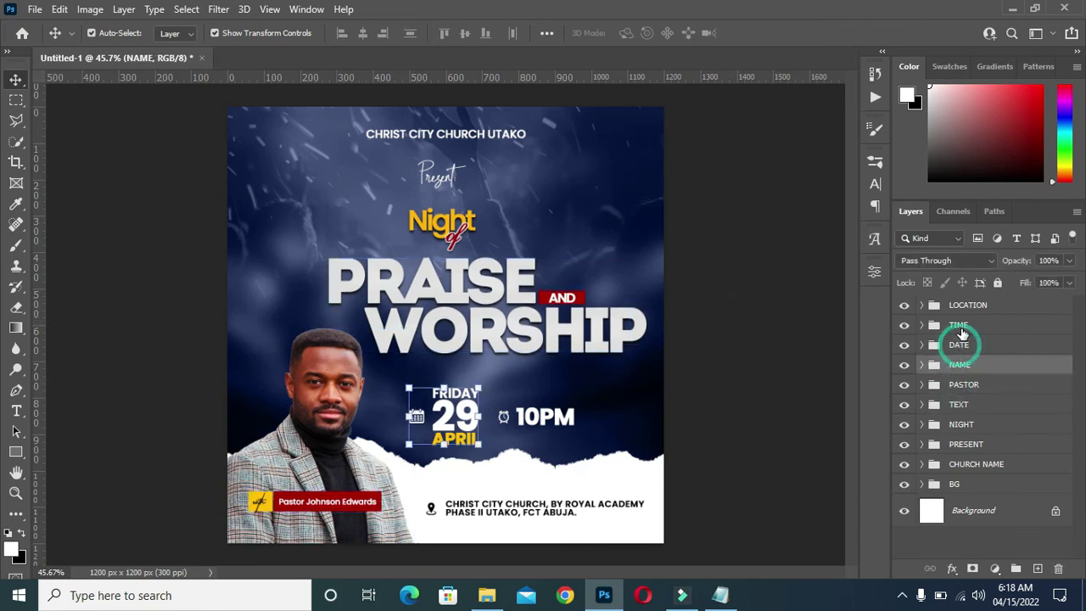
pyautogui.keyDown('shift'); pyautogui.click(959, 325); pyautogui.keyUp('shift')
pyautogui.moveTo(573, 388); pyautogui.dragTo(595, 373)
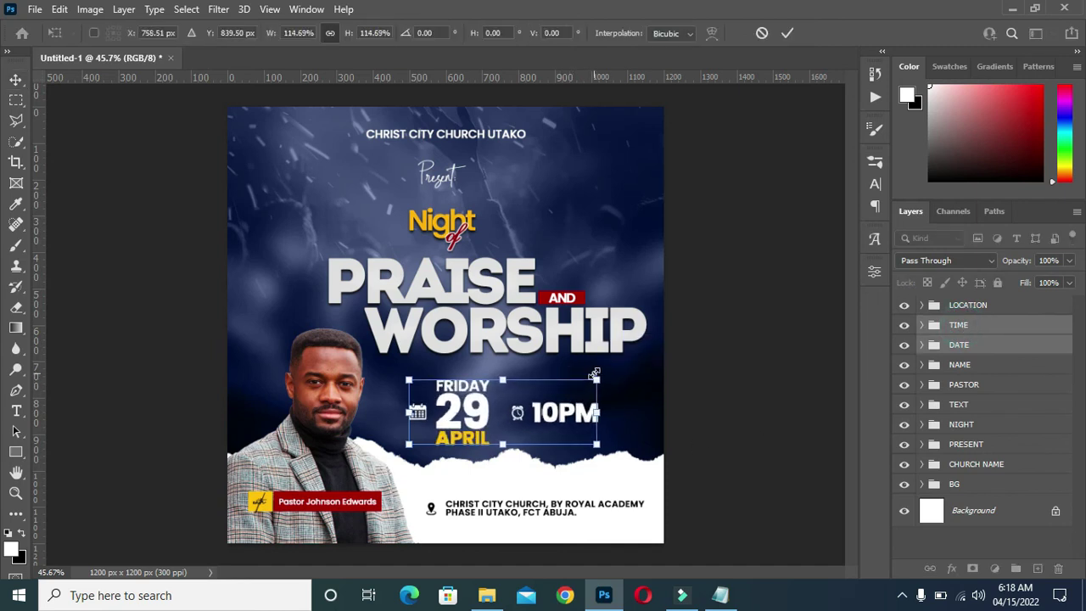
pyautogui.click(789, 32)
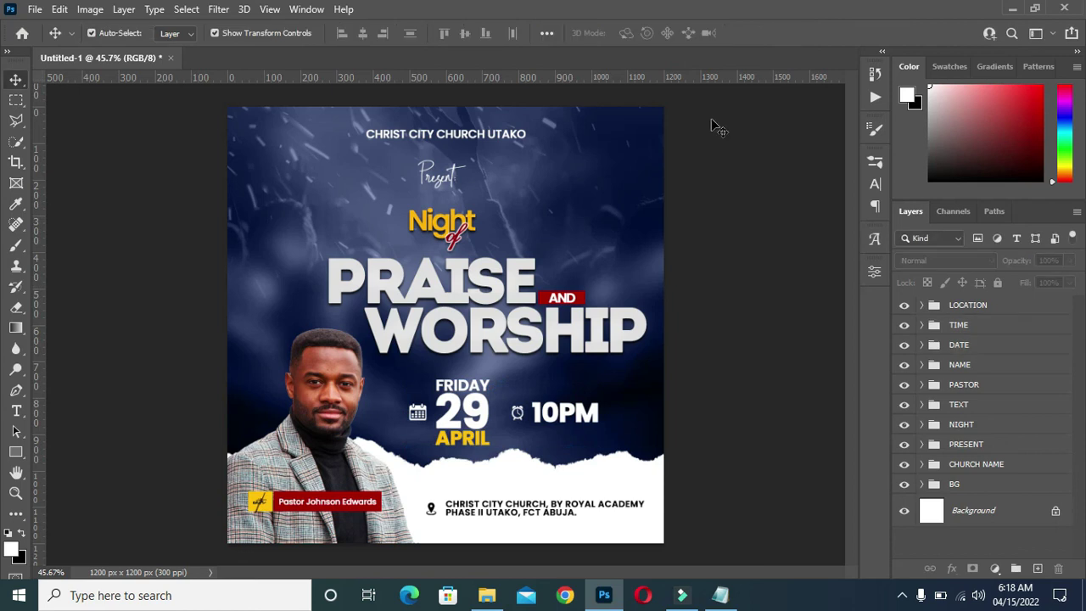
pyautogui.scroll(-1, 594, 254)
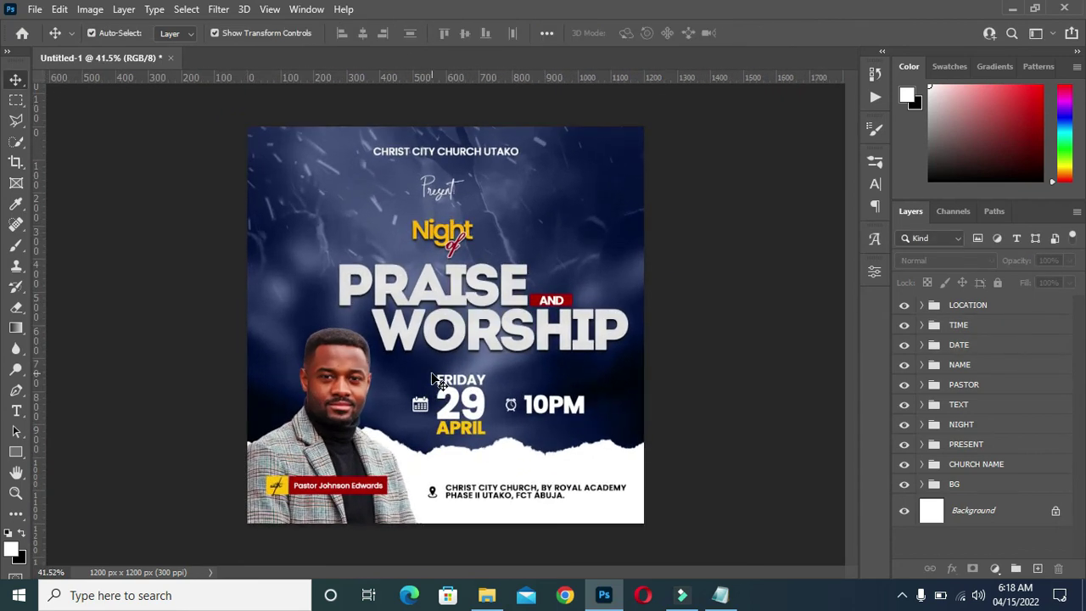
pyautogui.click(360, 384)
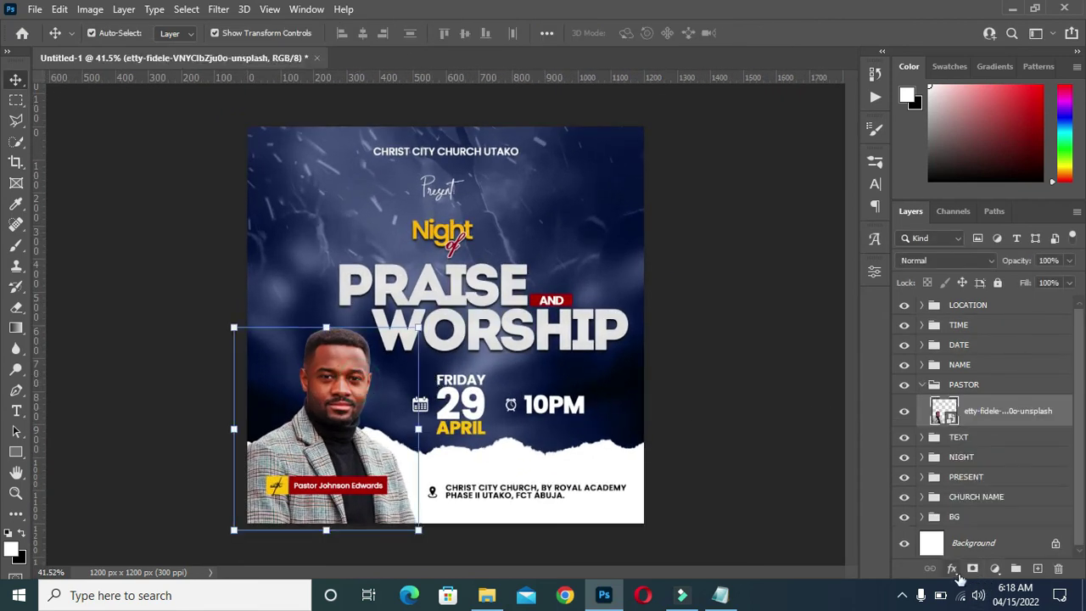
# Copy the colour code 044699 from the flyer notes
pyautogui.click(719, 595)
pyautogui.click(313, 201)
pyautogui.moveTo(229, 103); pyautogui.dragTo(129, 98)
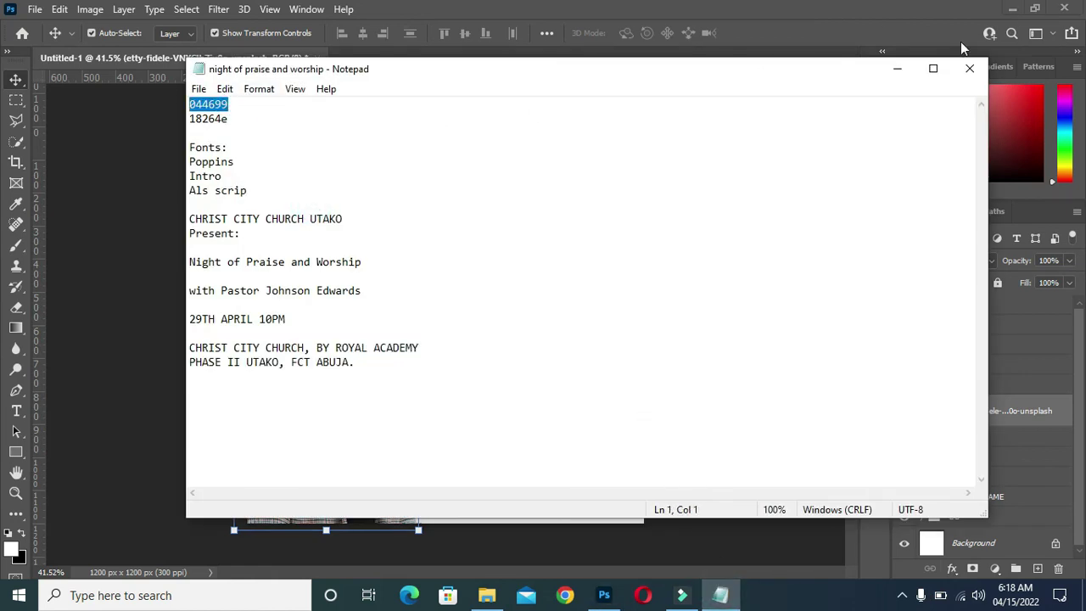
pyautogui.click(898, 68)
pyautogui.click(973, 570)
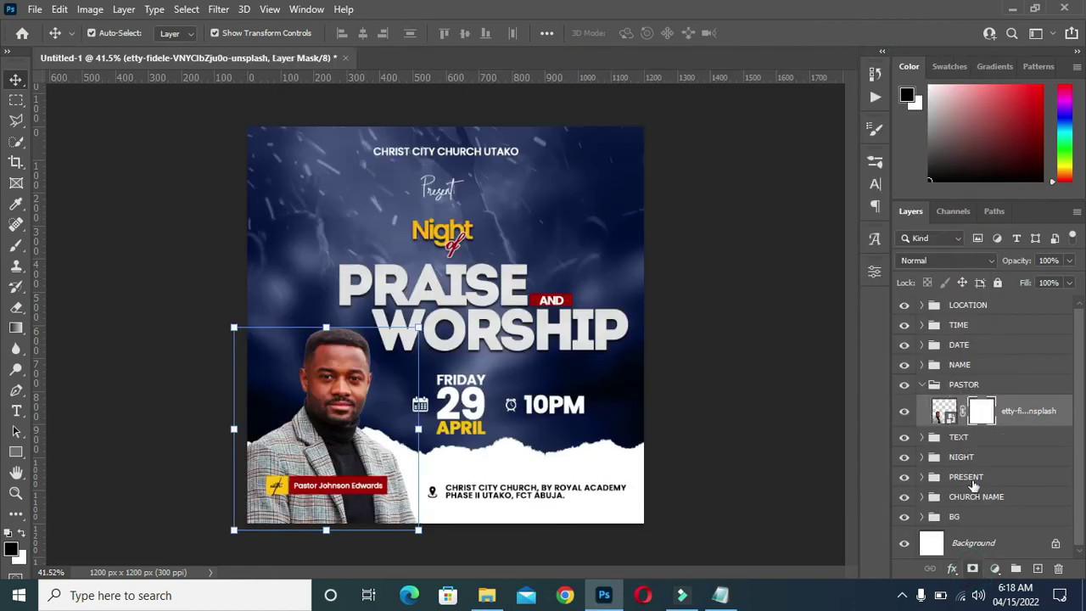
pyautogui.hotkey('ctrl', 'z')
# Add a 044699 Solid Color fill layer in Overlay mode at reduced opacity
pyautogui.click(994, 569)
pyautogui.click(982, 297)
pyautogui.hotkey('ctrl', 'v')
pyautogui.click(1022, 233)
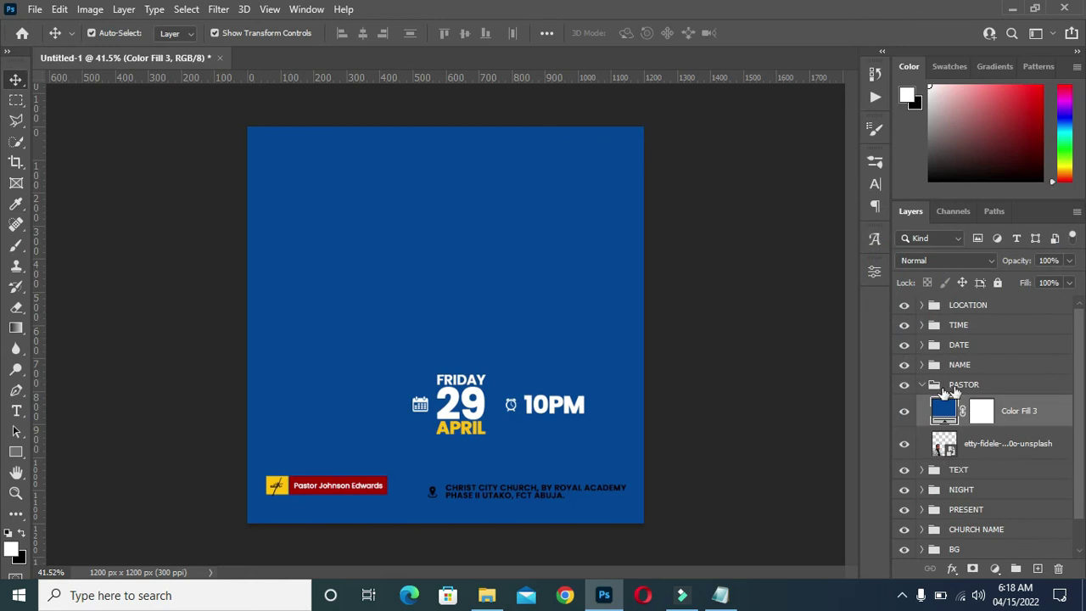
pyautogui.click(940, 261)
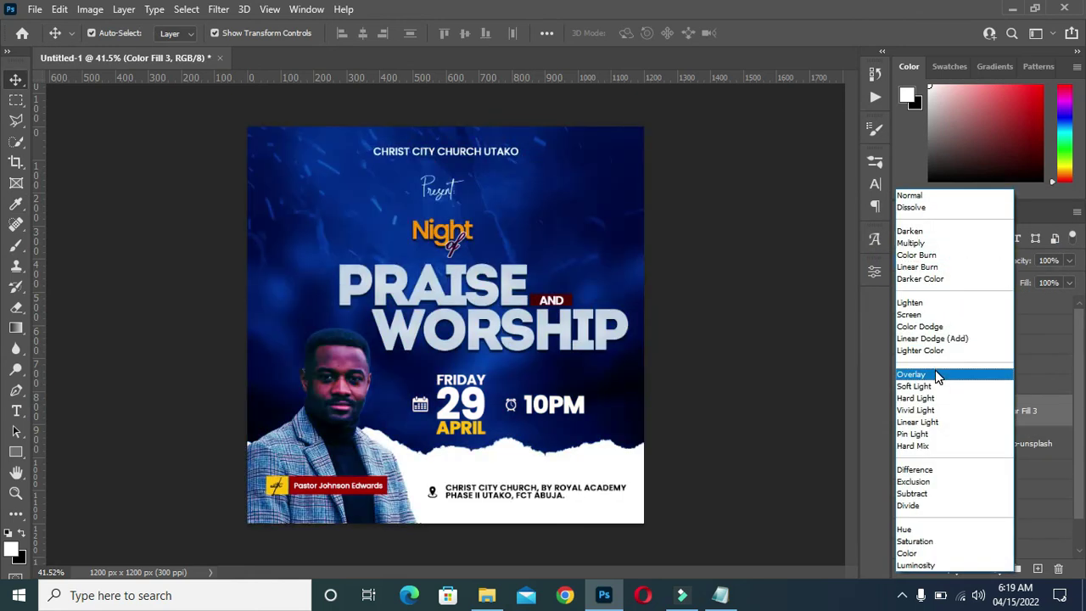
pyautogui.click(935, 375)
pyautogui.moveTo(1027, 266); pyautogui.dragTo(982, 268)
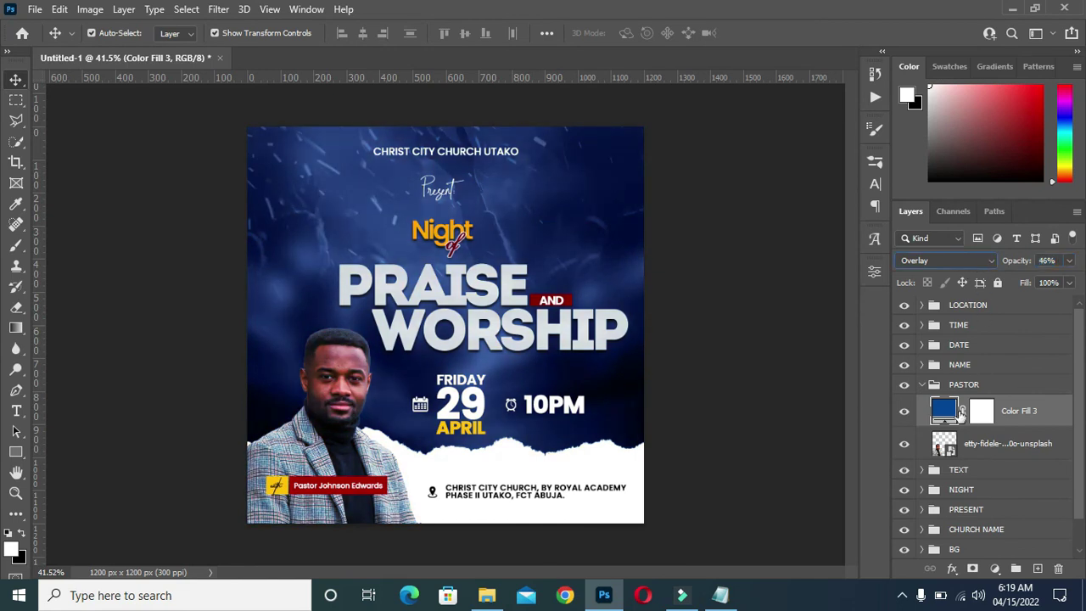
# Clip the Color Fill 3 layer to the pastor photo
pyautogui.rightClick(1007, 410)
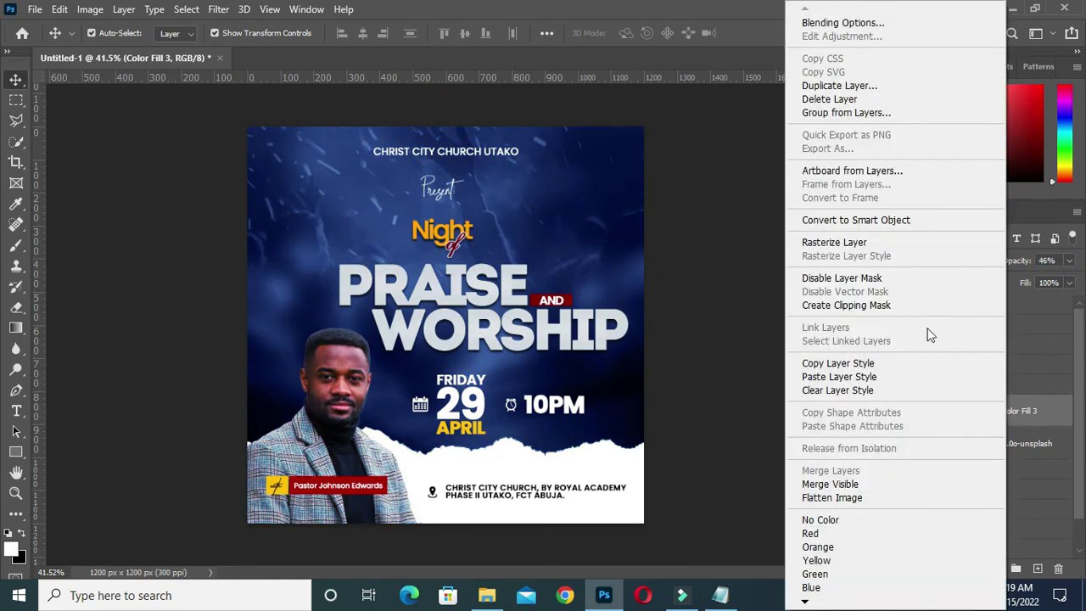
pyautogui.click(878, 303)
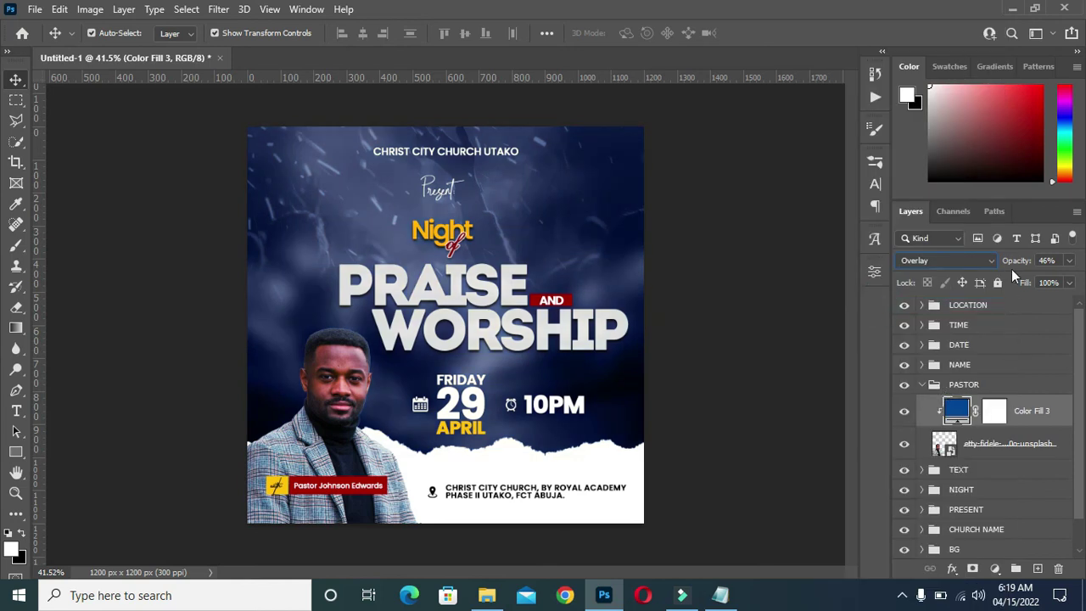
pyautogui.moveTo(1014, 263); pyautogui.dragTo(1019, 265)
# Lower the Color Fill 3 opacity to 32% for a lighter blue tint
pyautogui.moveTo(1026, 263); pyautogui.dragTo(1008, 265)
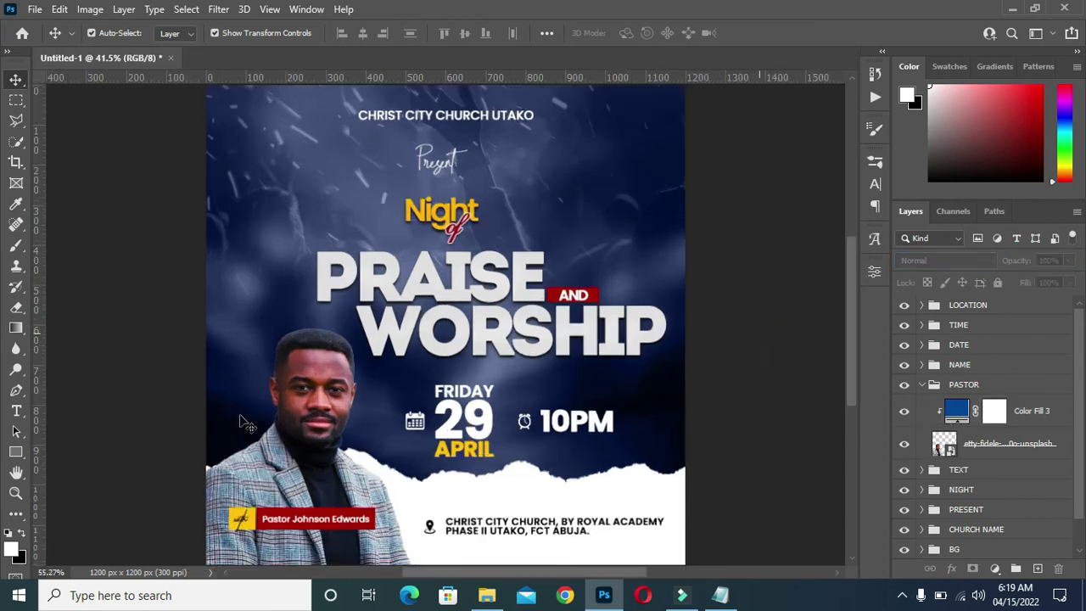
pyautogui.scroll(4, 366, 398)
pyautogui.scroll(-3, 404, 376)
pyautogui.scroll(1, 449, 331)
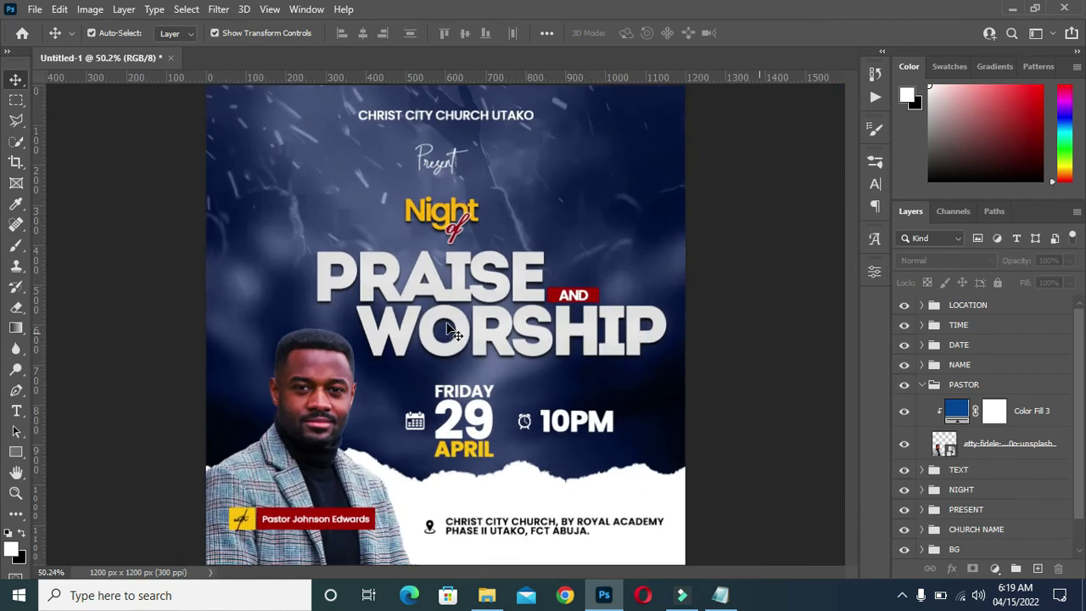
pyautogui.scroll(-1, 318, 307)
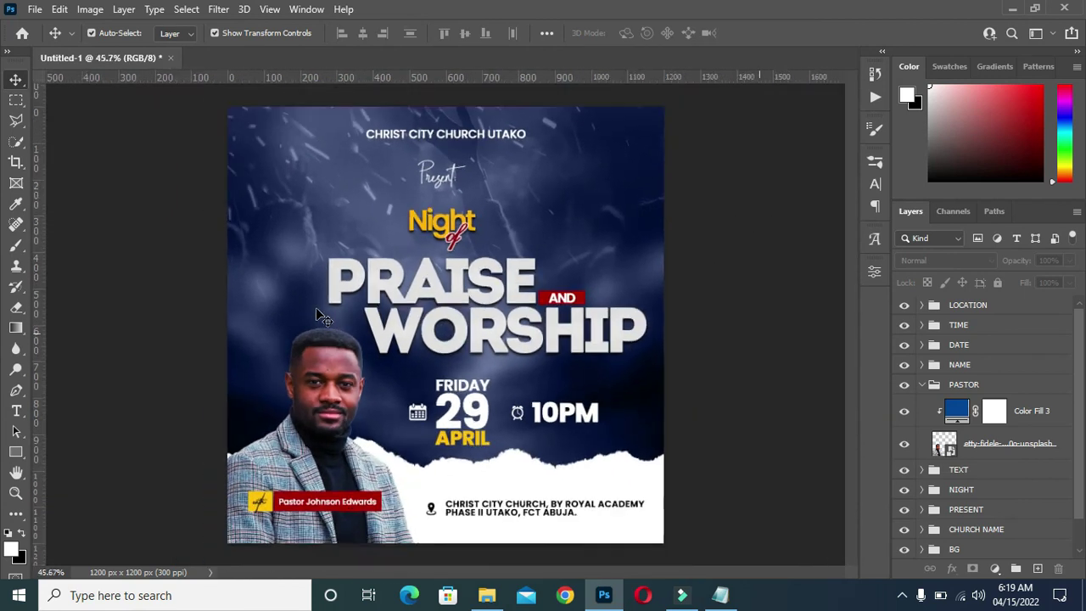
pyautogui.scroll(1, 268, 324)
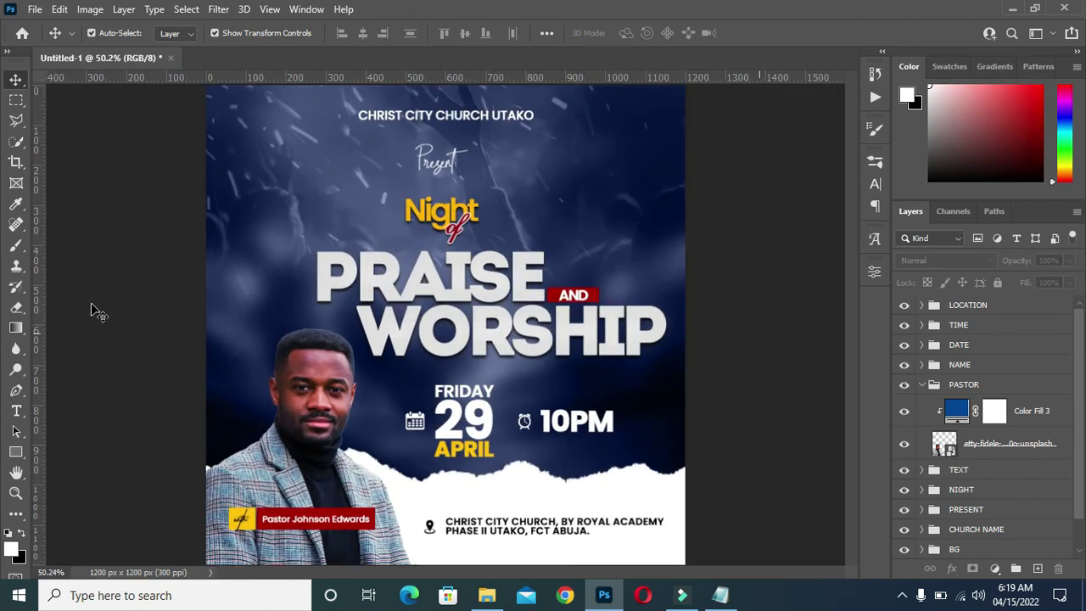